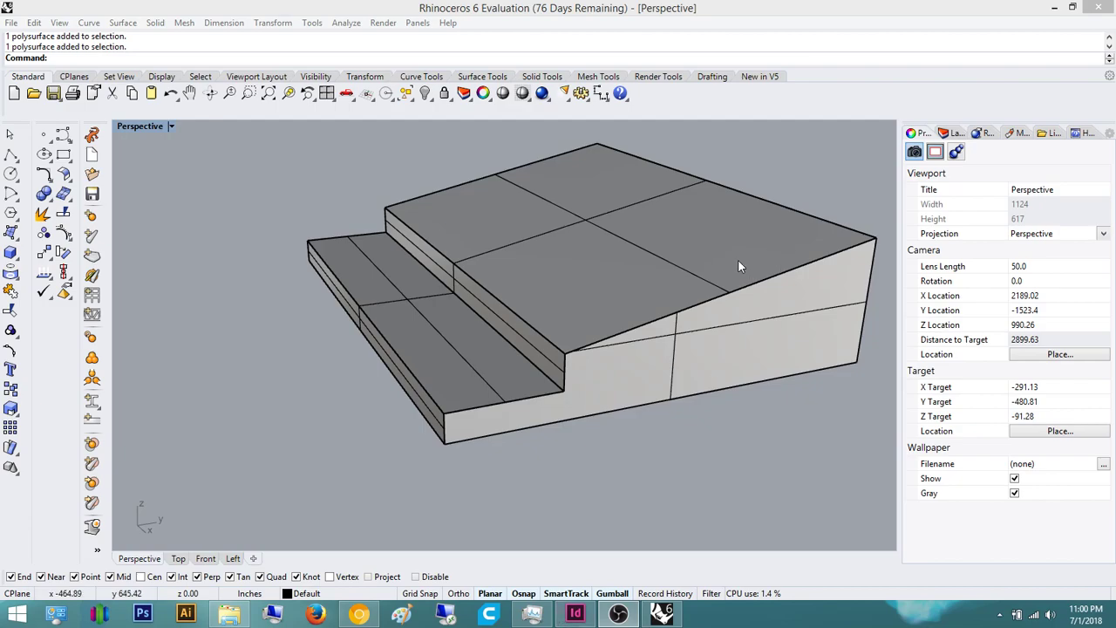
Step: Run ShowEdges on the stepped solid to check it for naked edges, and close the analysis
right_drag(642, 256, 451, 343)
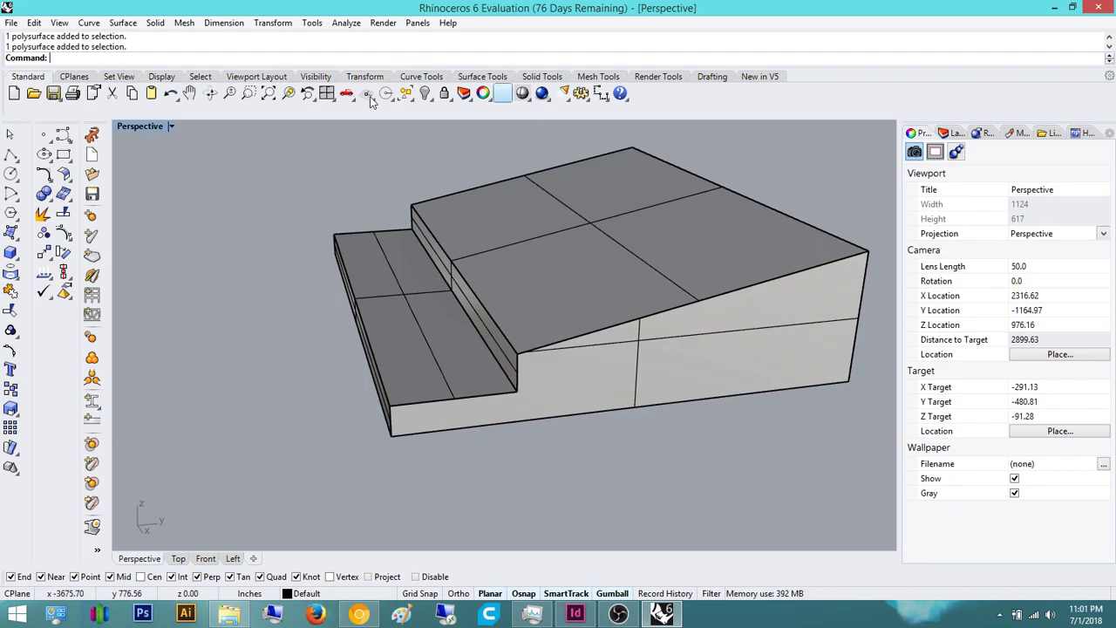
right_drag(320, 320, 341, 335)
click(341, 334)
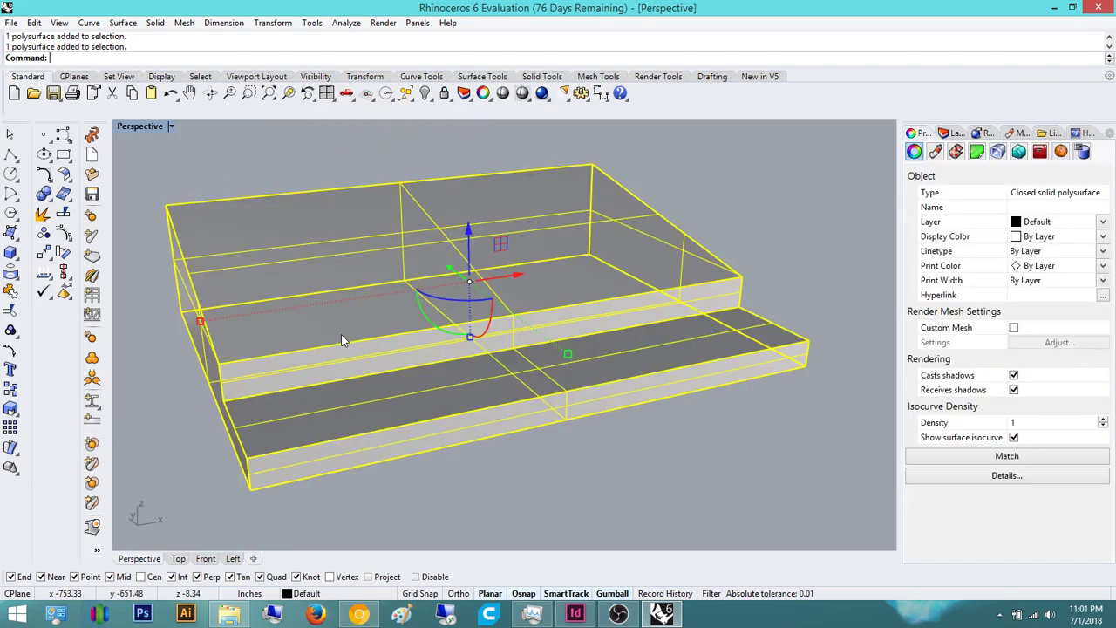
text(ShowEdges)
key(Return)
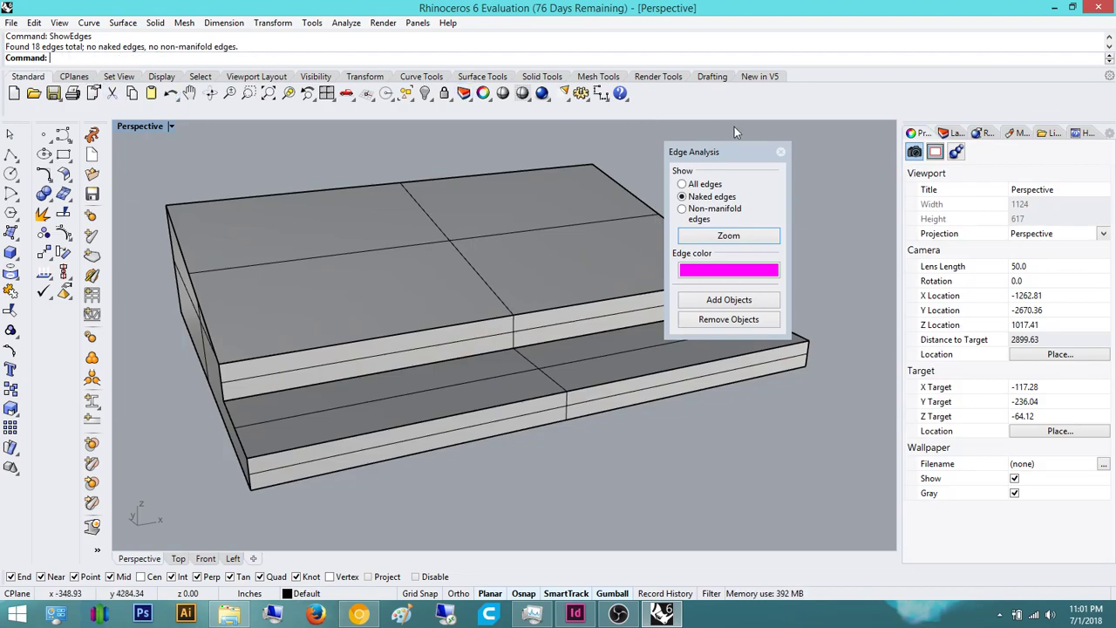
click(782, 154)
Step: In the Top view, draw a rectangle over the solid's footprint, snapping to its opposite outer corners
right_drag(624, 285, 412, 324)
scroll(412, 325, up, 2)
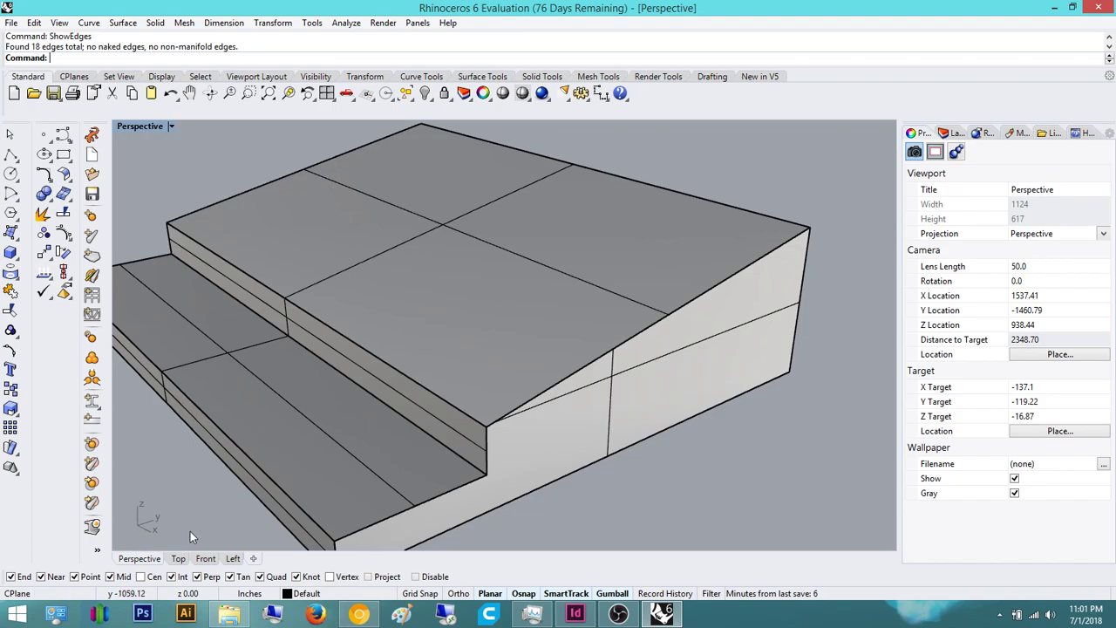
click(179, 559)
scroll(355, 333, down, 20)
right_drag(419, 333, 344, 292)
scroll(430, 320, down, 8)
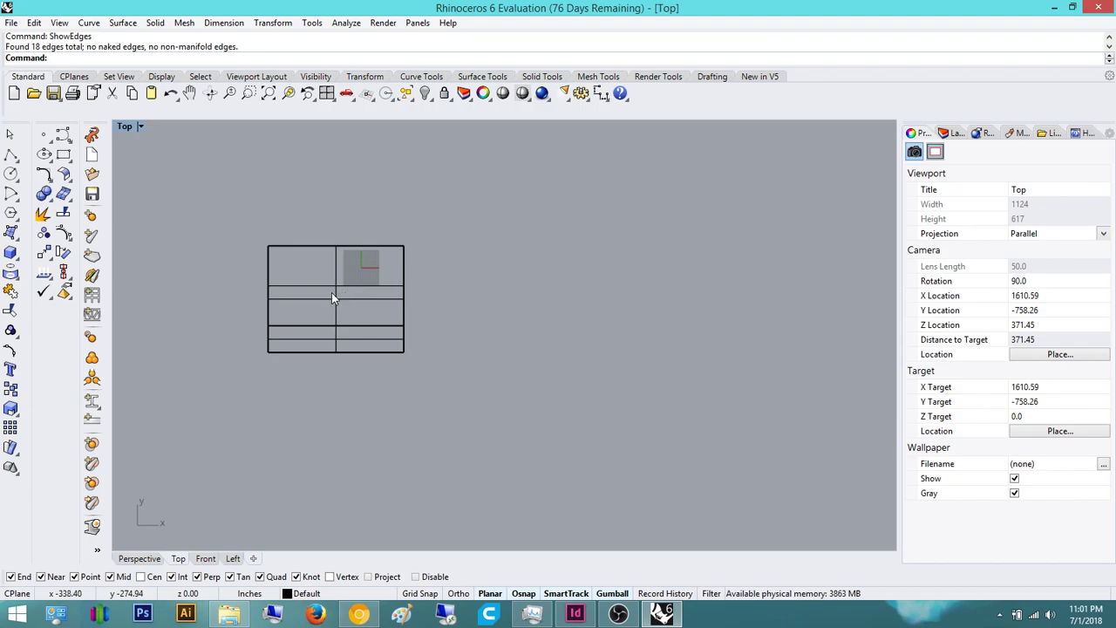
text(rec)
key(Return)
click(268, 246)
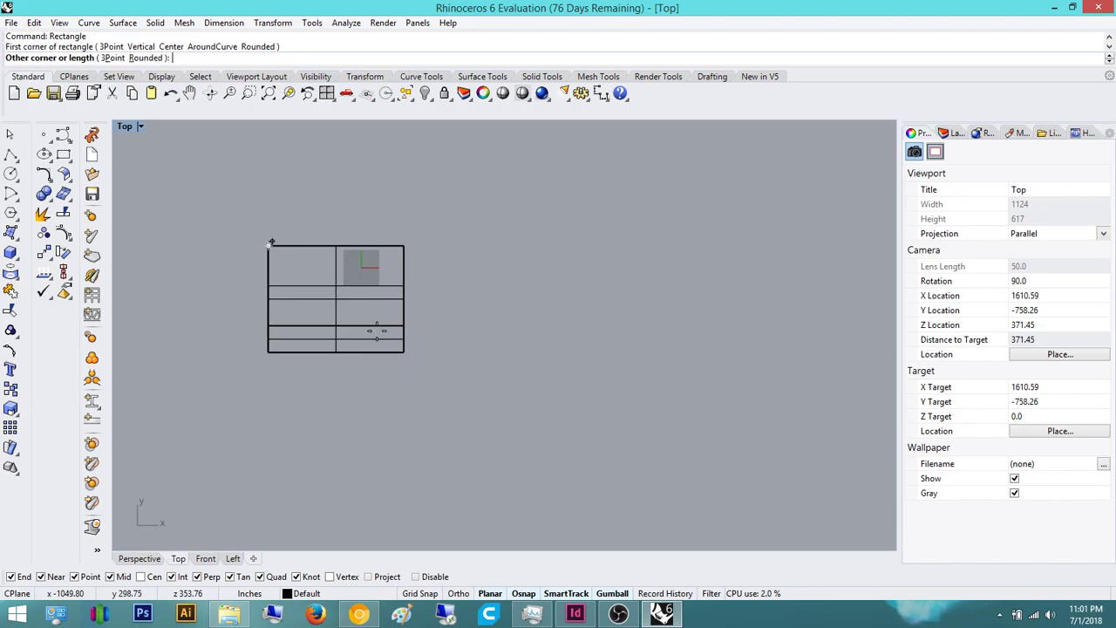
click(401, 352)
Step: Select the rectangle curve and move it straight up in the Perspective view so it floats above the solid
click(394, 352)
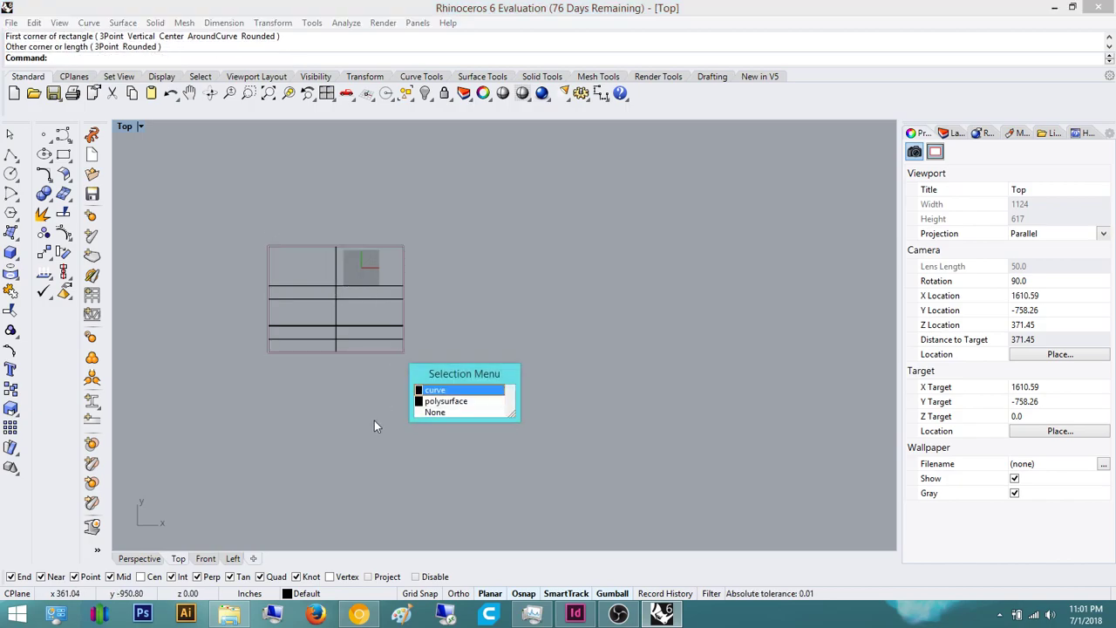
click(444, 389)
click(147, 559)
scroll(364, 350, down, 5)
drag(413, 281, 416, 166)
click(596, 183)
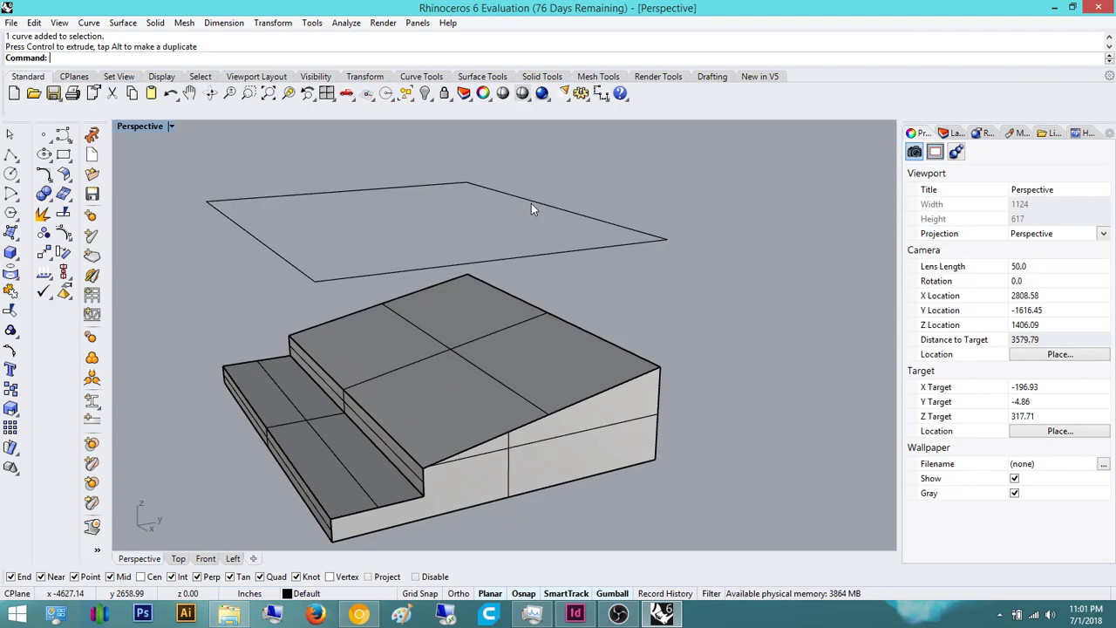
Step: Explode the raised rectangle into separate edge curves
right_drag(518, 183, 460, 155)
click(178, 558)
scroll(307, 276, up, 2)
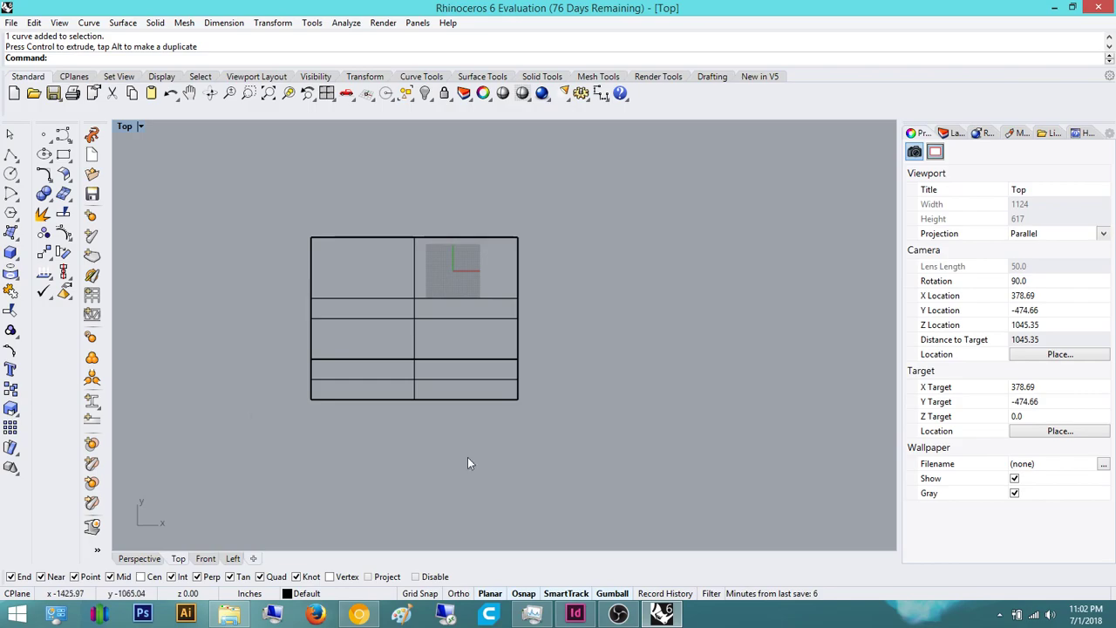
click(140, 558)
right_drag(498, 391, 473, 391)
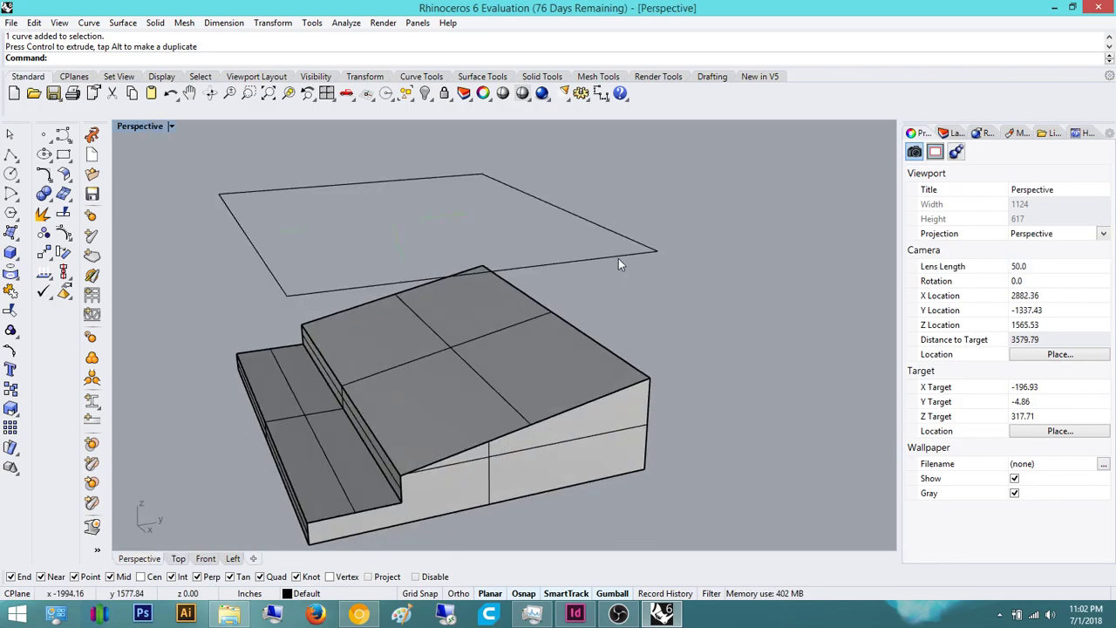
click(636, 250)
right_drag(705, 225, 765, 266)
click(674, 251)
click(673, 251)
right_drag(674, 251, 562, 251)
text(explode)
key(Return)
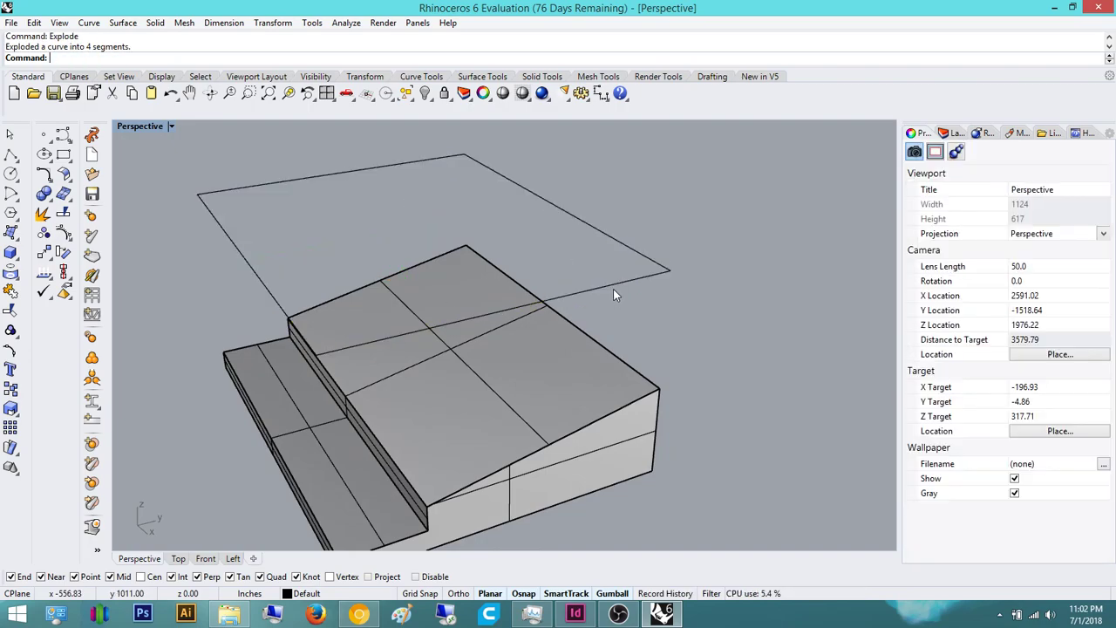
Step: Select several edges of the exploded rectangle one by one to check that they are separate curves
click(583, 222)
click(366, 169)
click(258, 272)
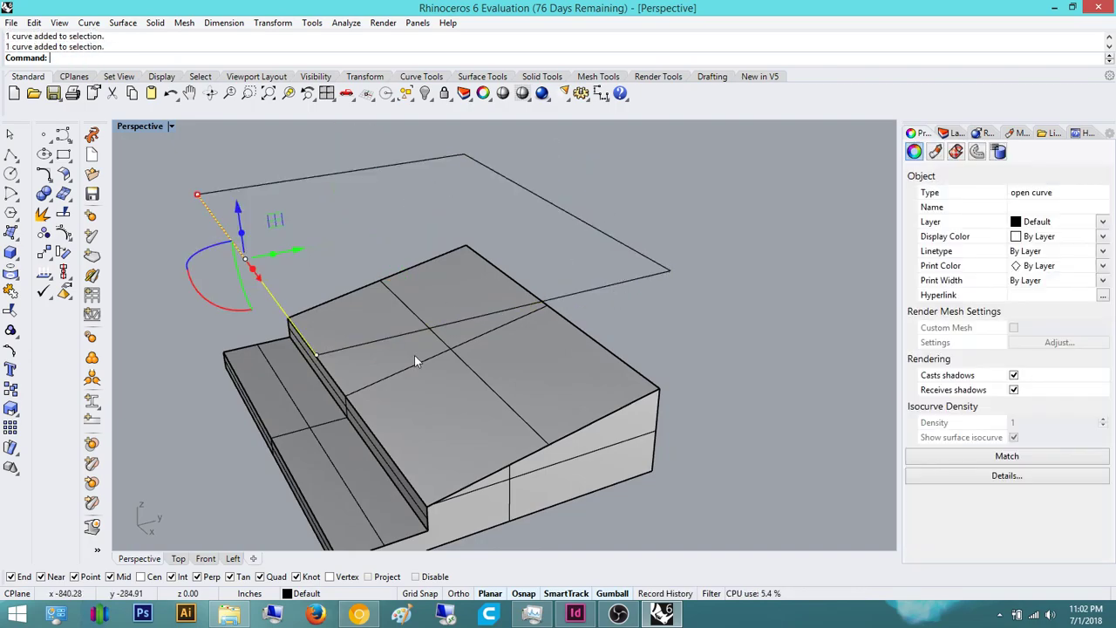
click(651, 217)
right_drag(611, 270, 542, 317)
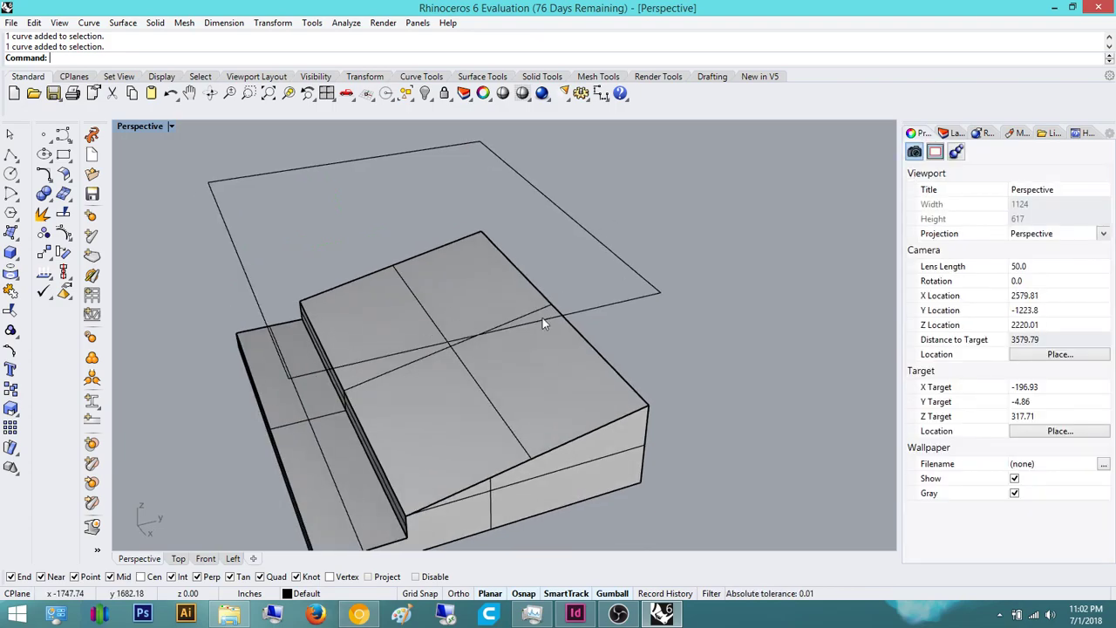
Step: Divide the rectangle's long rear edge, above the tall side of the solid, into 10 segments with points
click(178, 558)
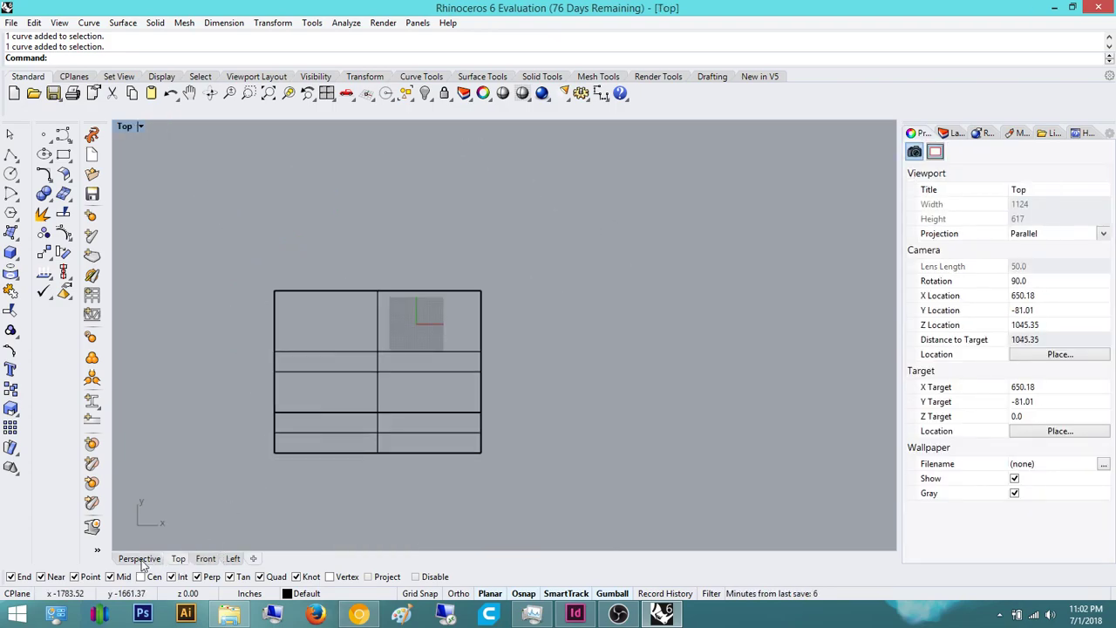
click(143, 561)
right_drag(238, 445, 279, 399)
click(573, 223)
right_drag(575, 224, 615, 239)
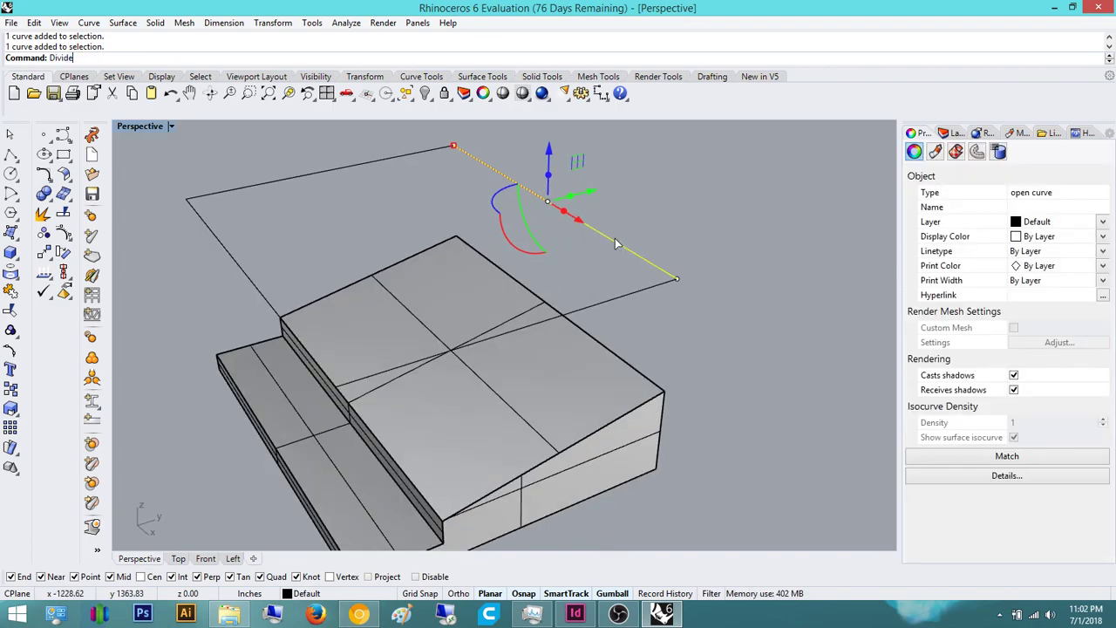
key(Return)
text(10)
key(Return)
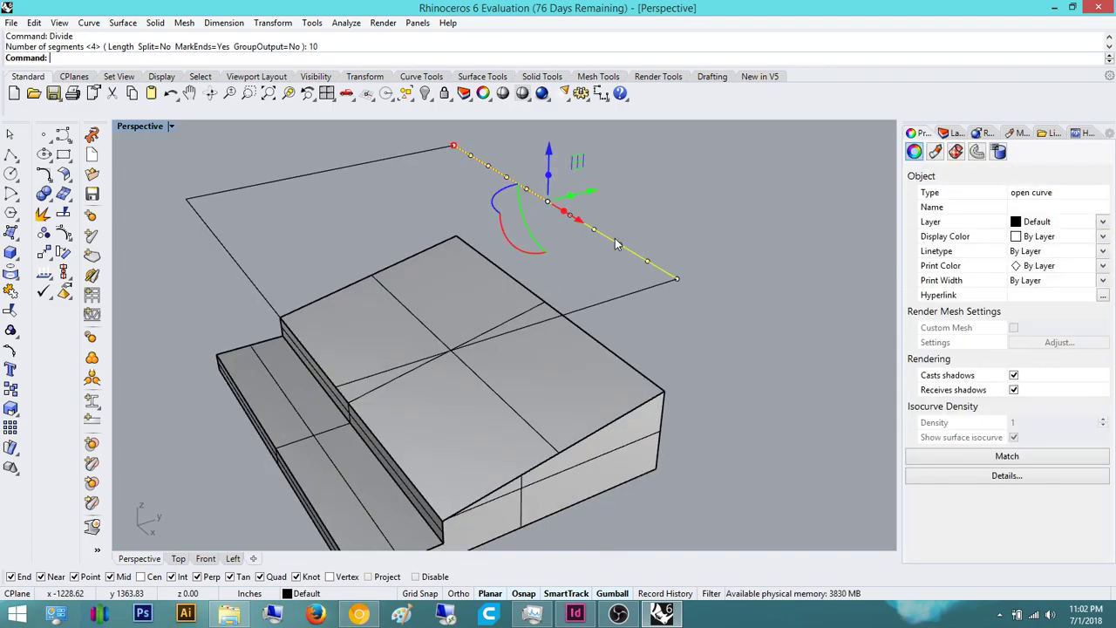
key(Escape)
Step: Divide the adjoining short side edge of the rectangle into 10 segments as well
click(639, 294)
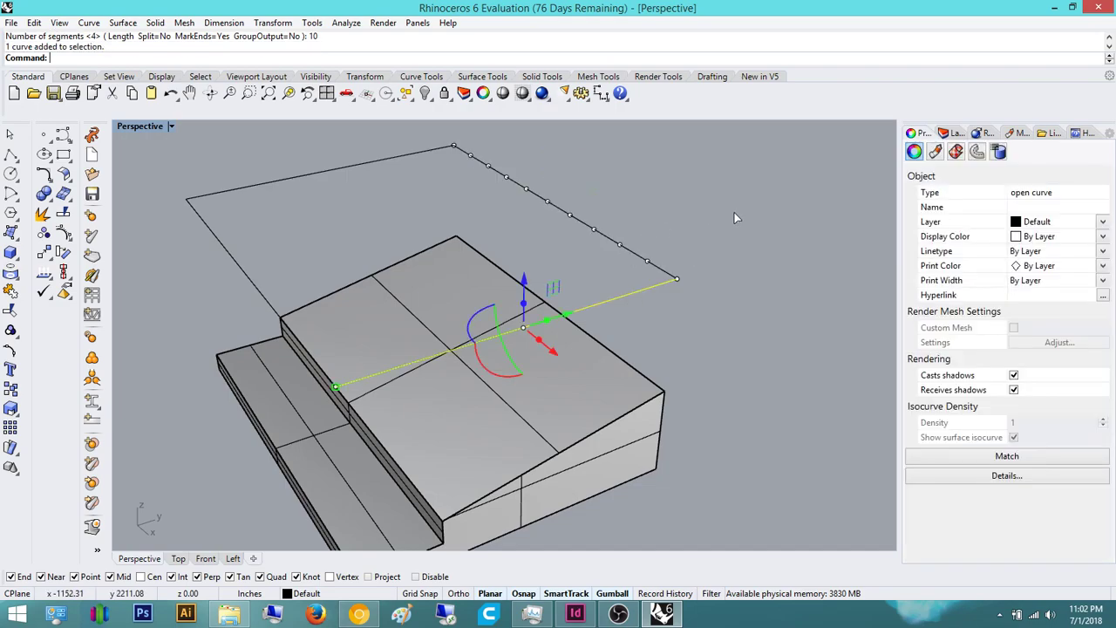
key(Return)
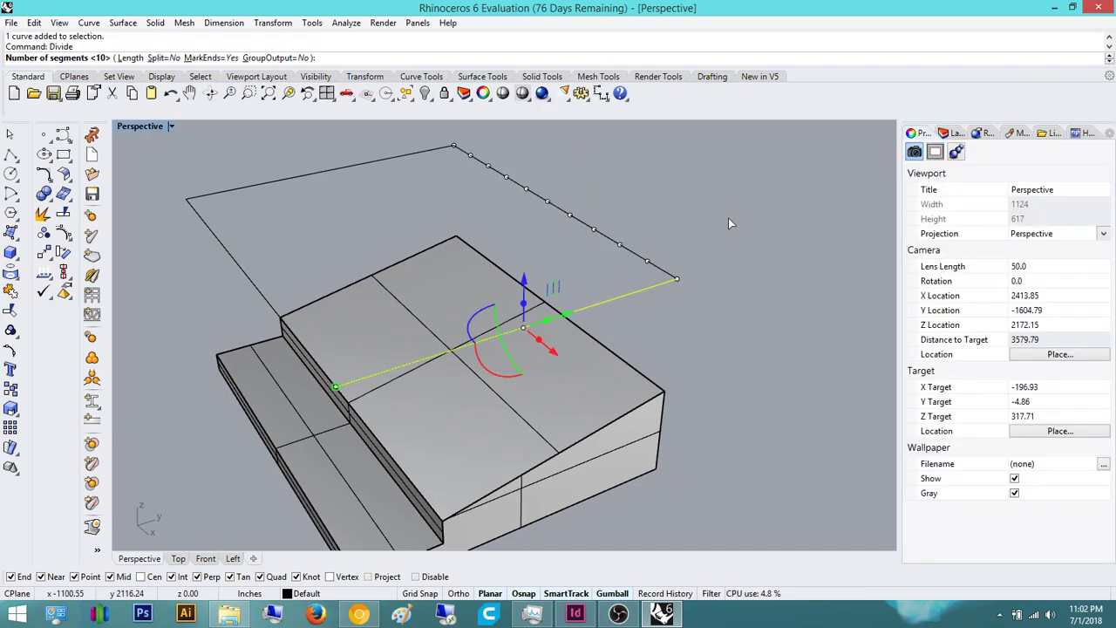
key(Return)
key(Escape)
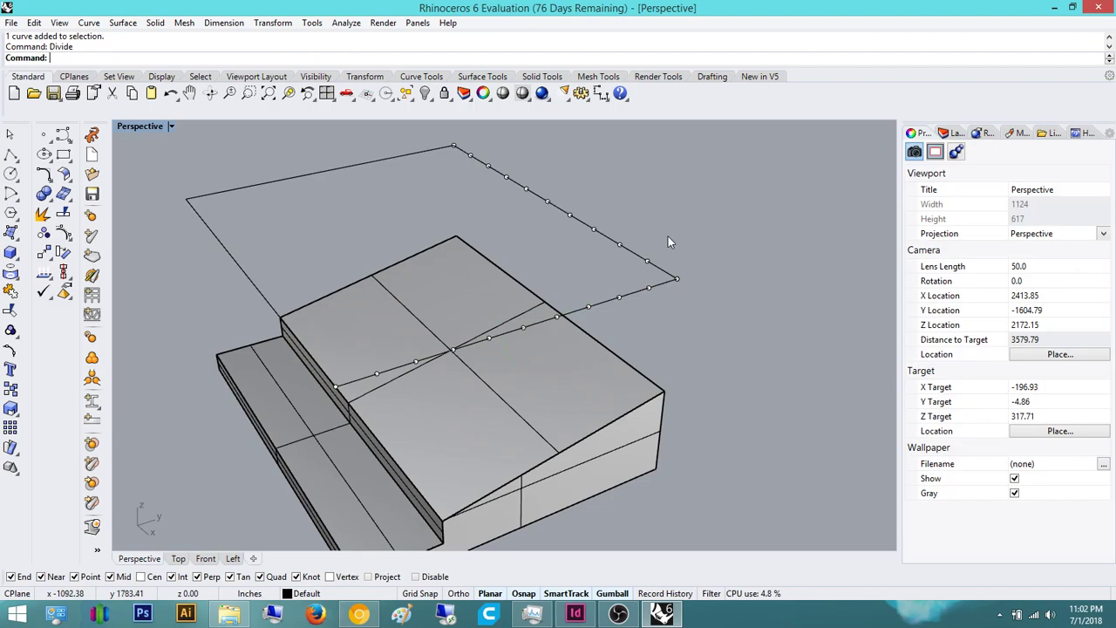
click(409, 163)
text(Div)
key(Return)
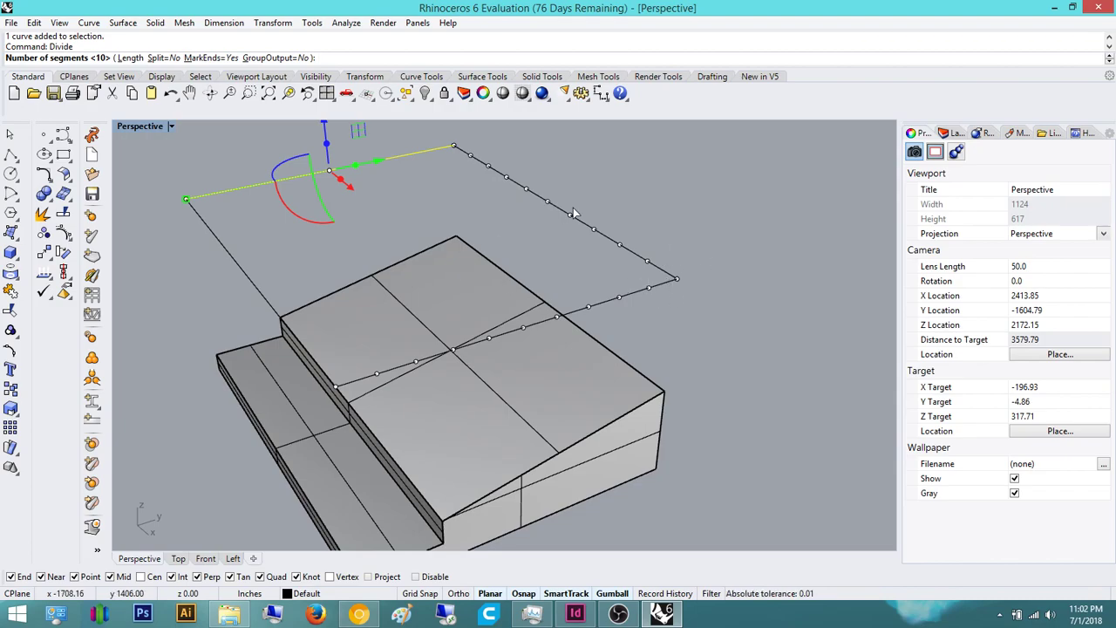
right_drag(549, 220, 548, 223)
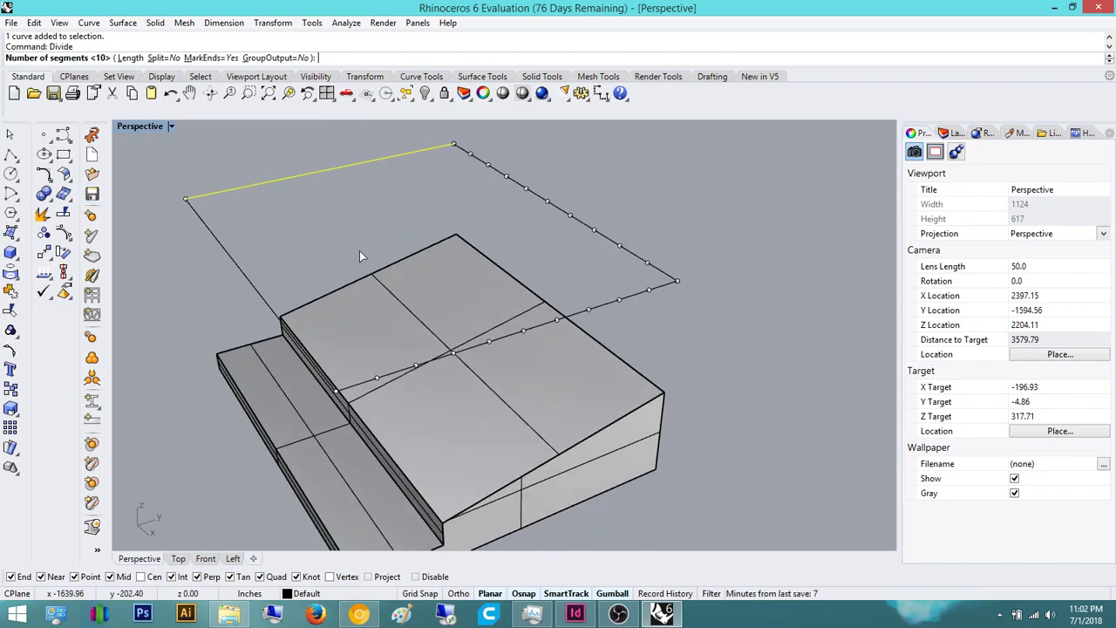
right_drag(336, 173, 458, 162)
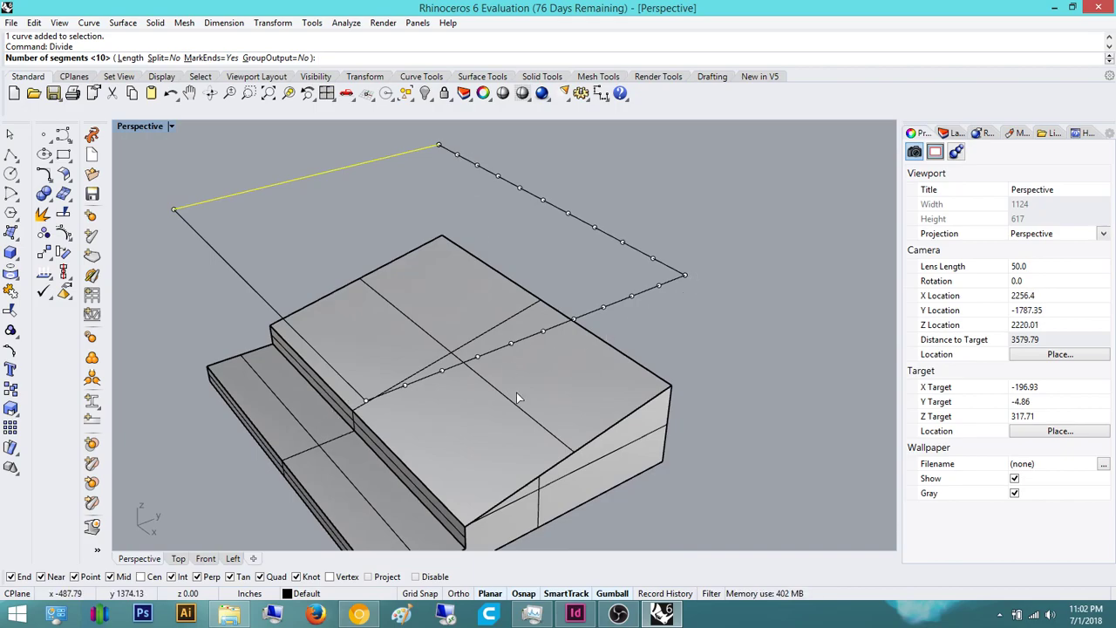
key(Return)
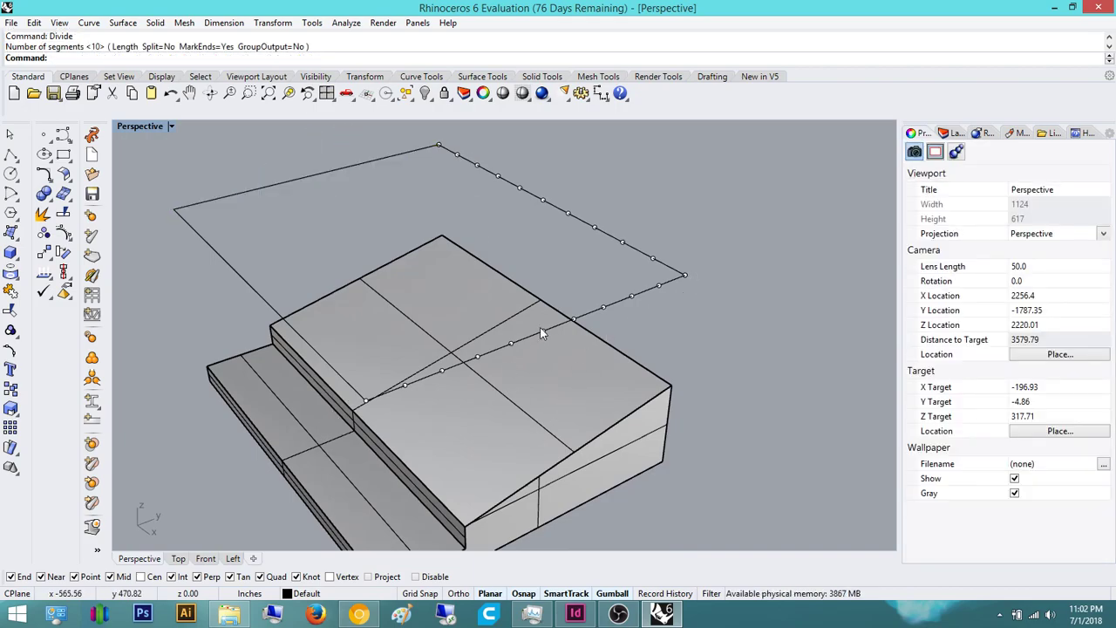
Step: Draw a line from the first inner division point on the long edge straight across to the opposite edge
key(Return)
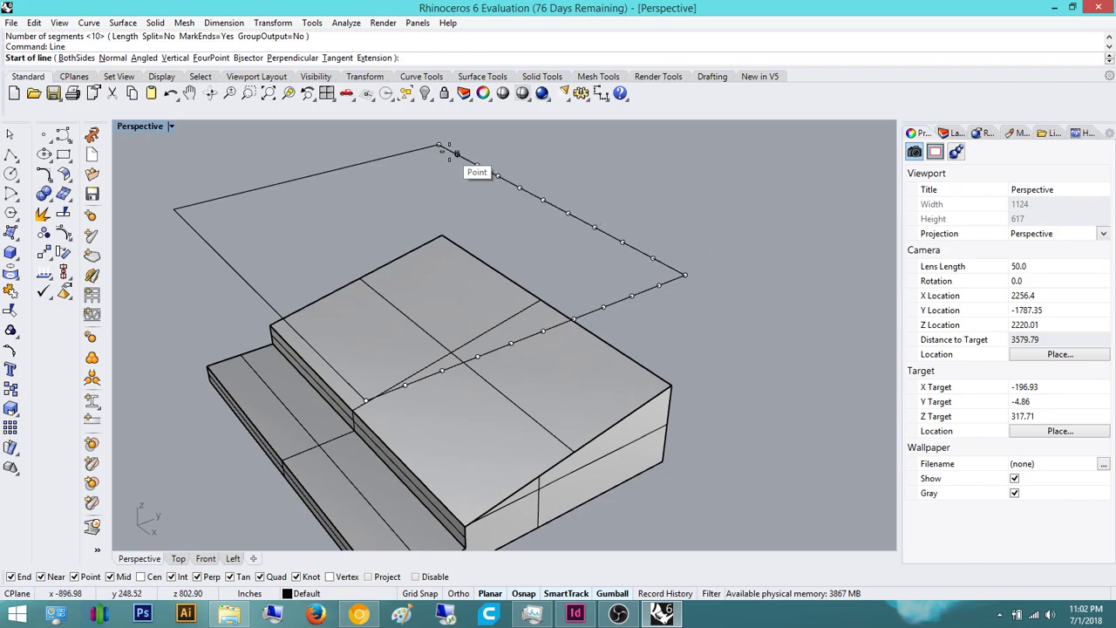
click(456, 152)
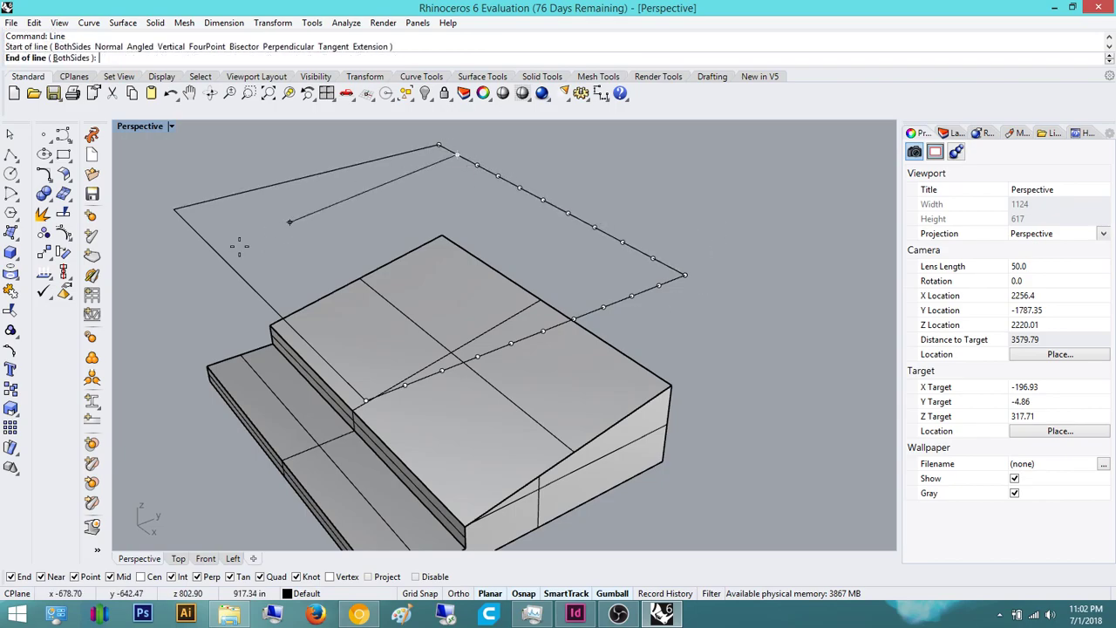
click(187, 222)
Step: Copy the new cross line from its end to each remaining inner division point along the long edge
click(243, 207)
shift+right_drag(441, 210, 442, 231)
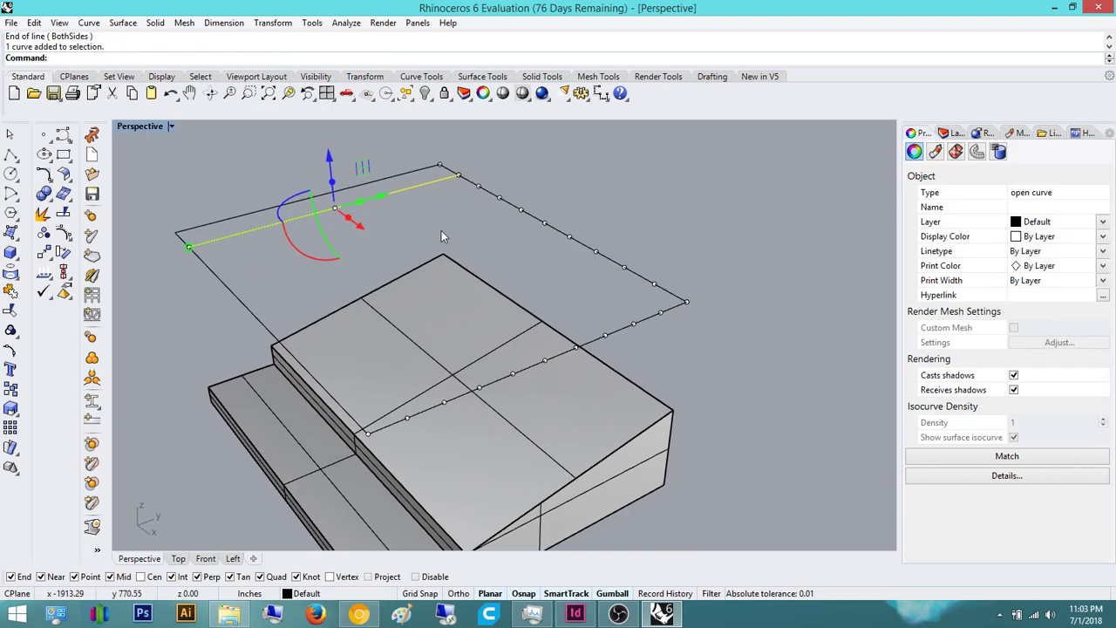
text(Copy)
key(Return)
scroll(475, 183, up, 2)
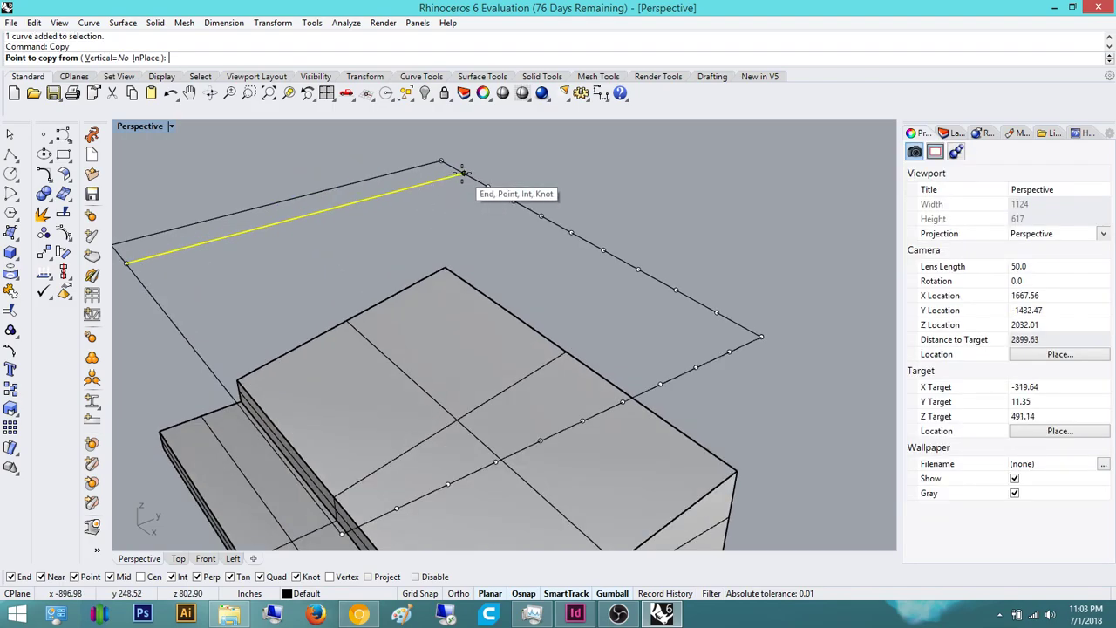
click(487, 187)
click(514, 203)
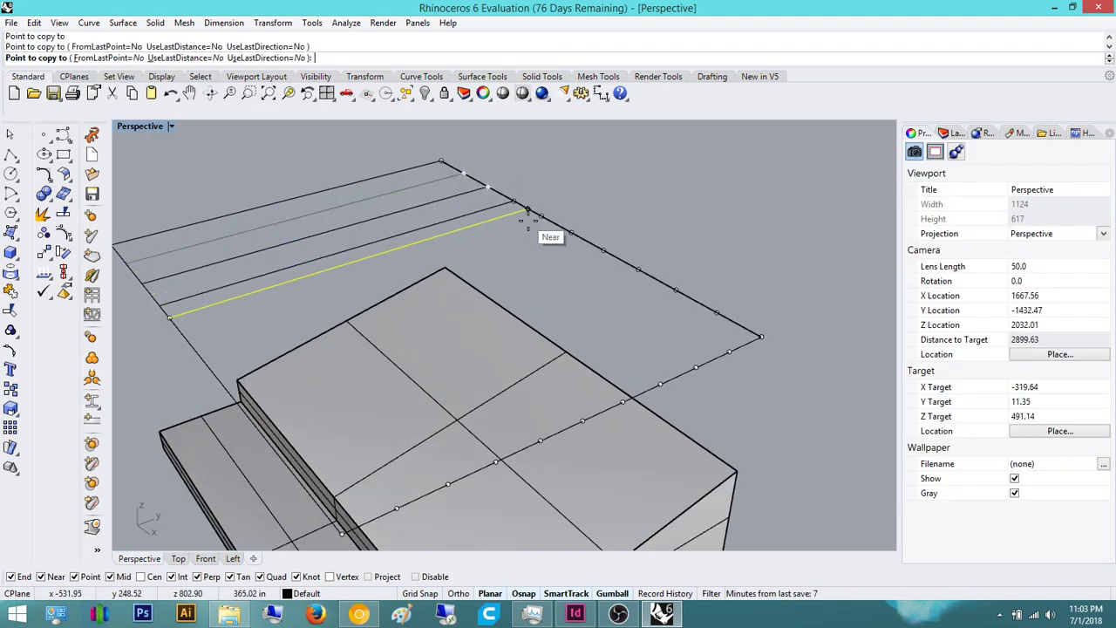
click(540, 216)
click(571, 233)
click(602, 251)
click(640, 270)
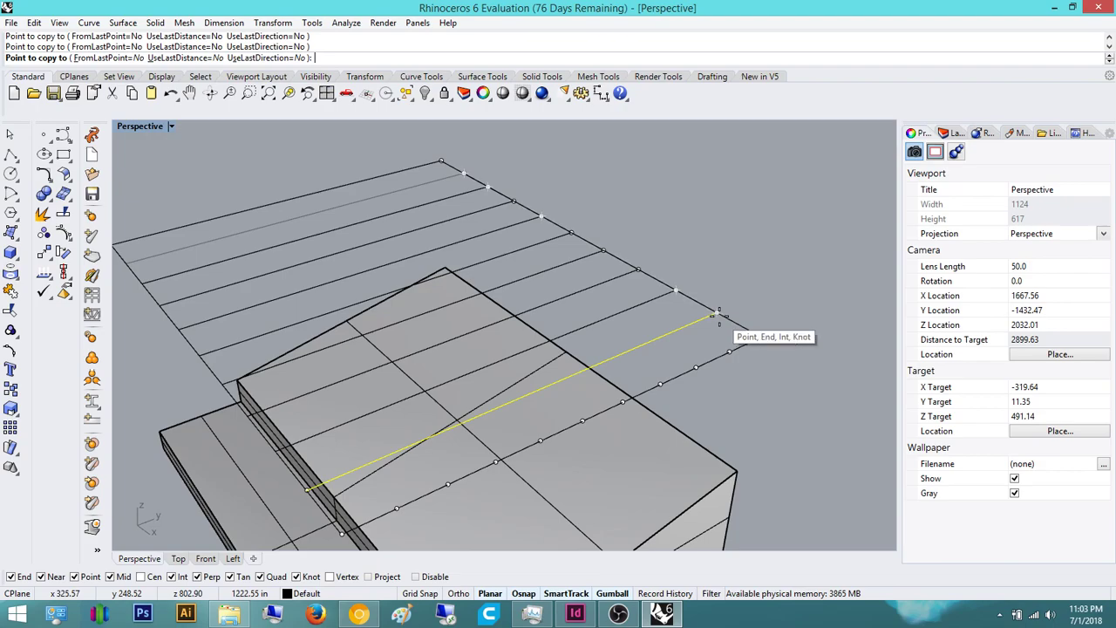
key(Escape)
key(Escape)
Step: Draw a line parallel to the long edge from the short edge's first inner division point to the opposite side
mouse_move(713, 276)
right_down()
mouse_move(689, 281)
mouse_move(756, 323)
mouse_move(660, 304)
mouse_move(680, 294)
right_up()
text(Line)
key(Return)
click(680, 295)
click(287, 171)
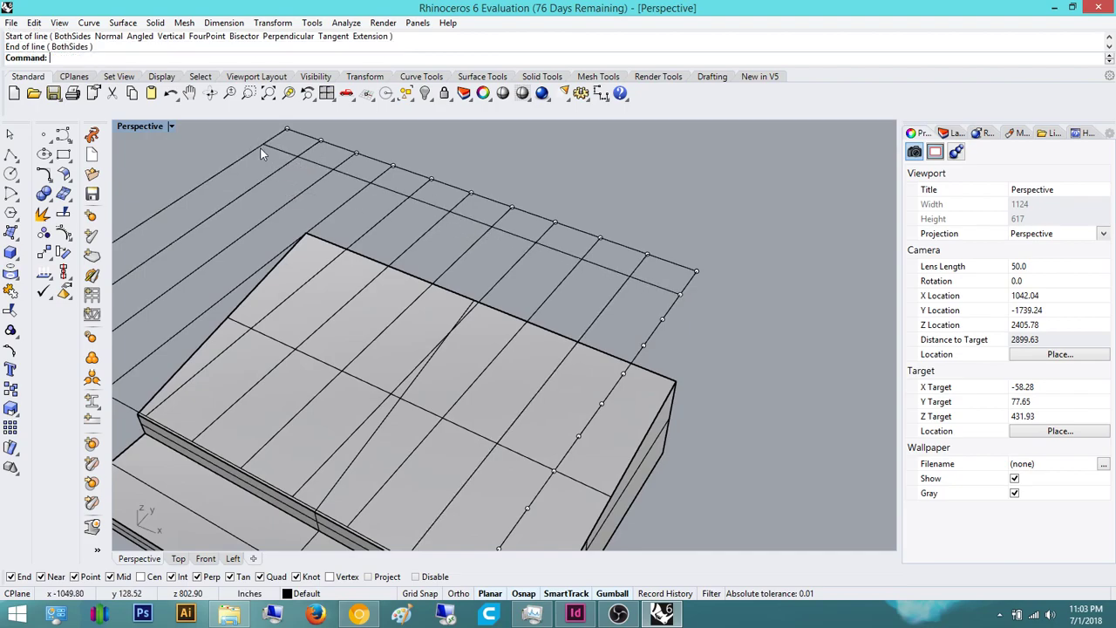
Step: Copy the new long line from its end to each remaining inner division point along the short edge
click(347, 178)
mouse_move(489, 262)
right_down()
mouse_move(540, 279)
mouse_move(522, 281)
right_up()
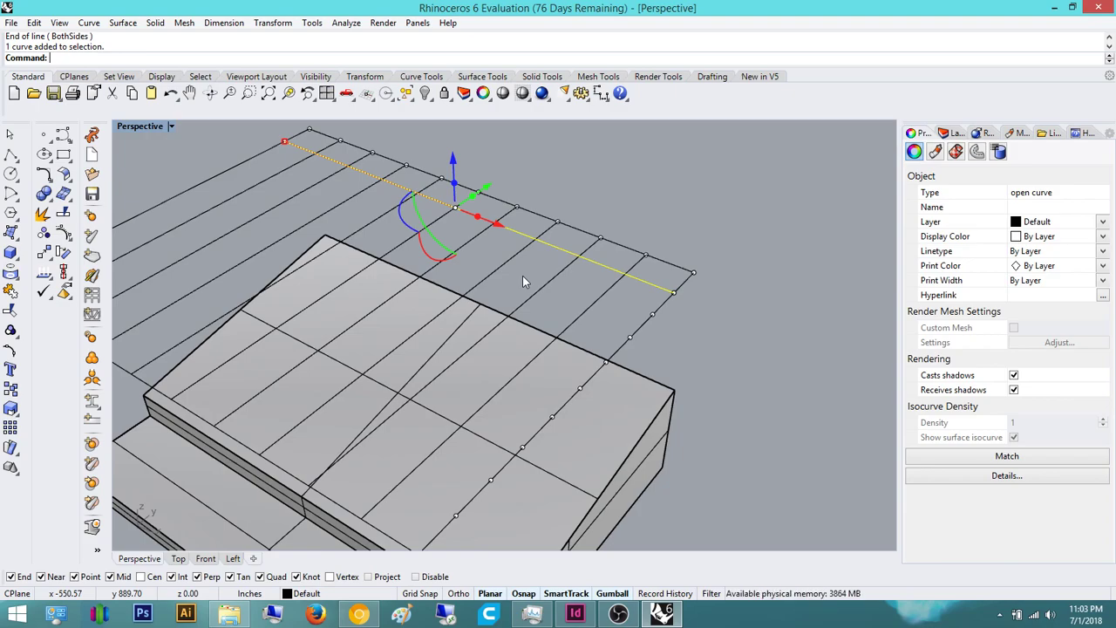
key(Return)
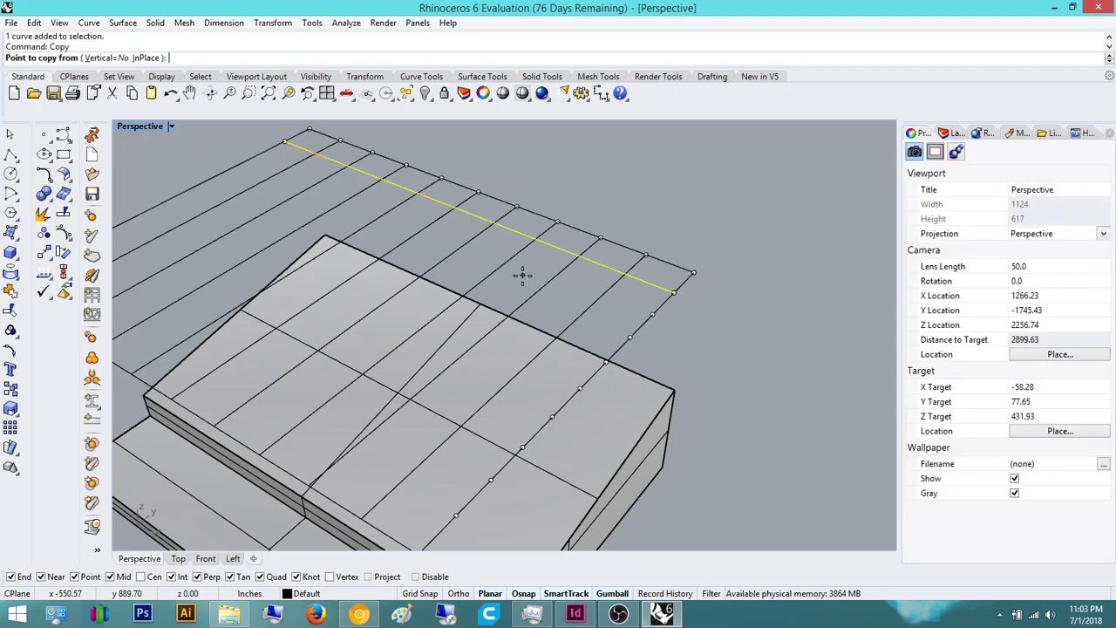
click(674, 292)
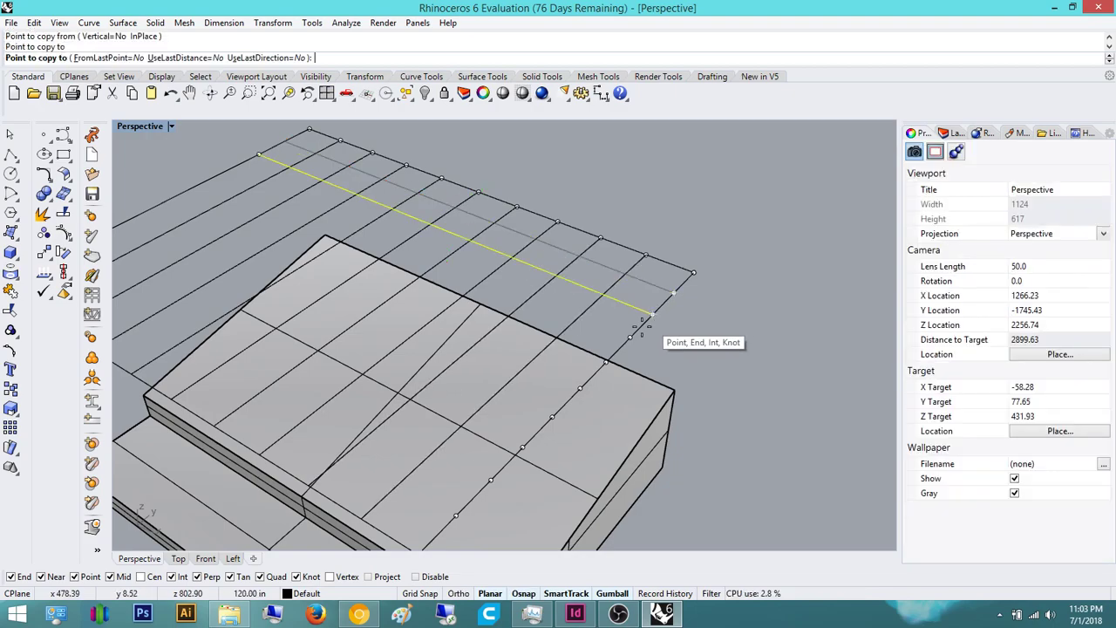
right_drag(634, 340, 403, 320)
click(351, 288)
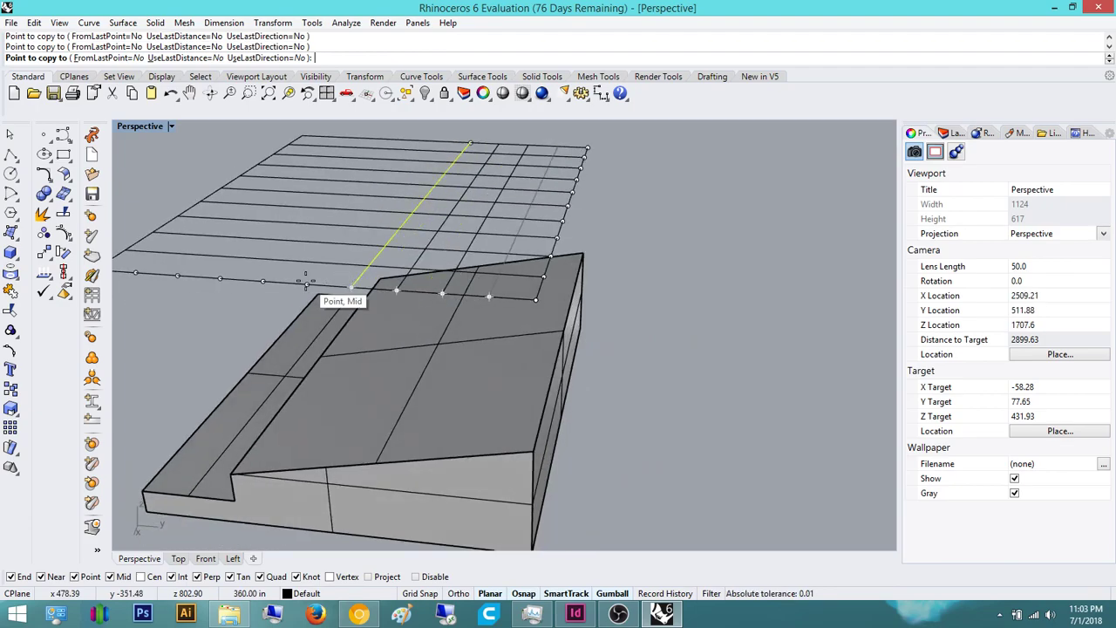
click(264, 280)
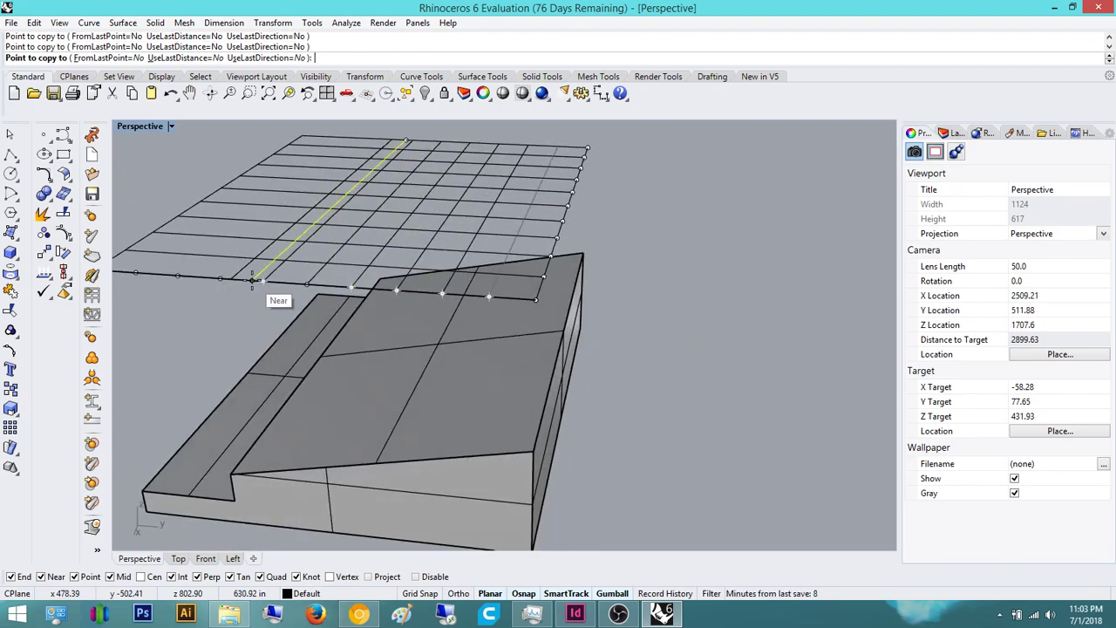
click(219, 278)
click(178, 275)
click(136, 273)
key(Escape)
Step: Delete the extra long grid line that was placed off its division point
scroll(238, 274, up, 4)
click(241, 274)
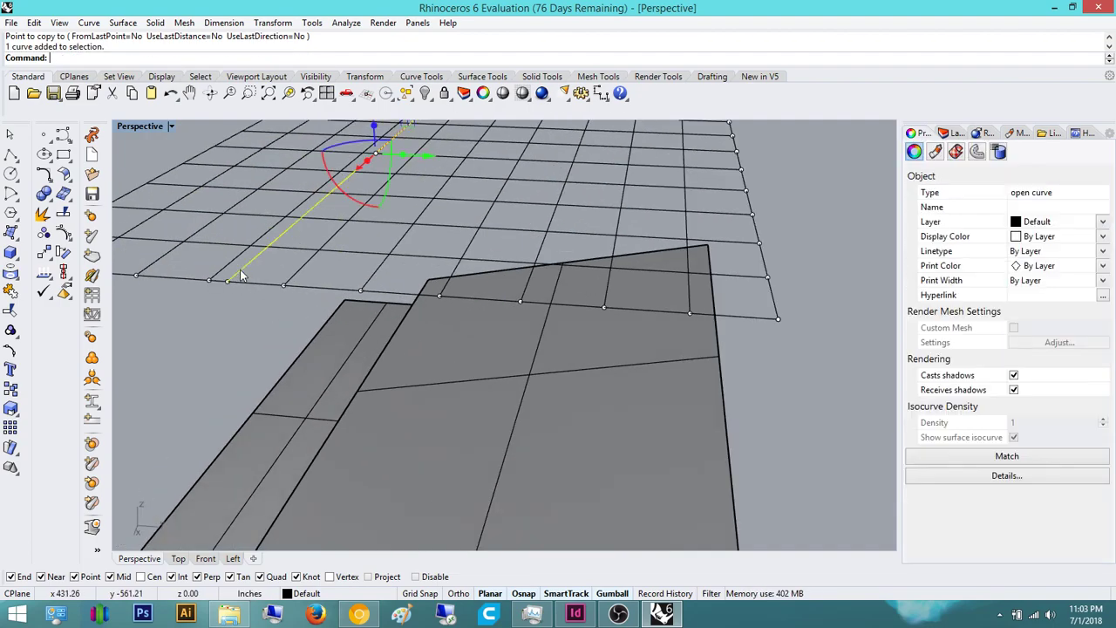
scroll(253, 286, down, 7)
right_drag(297, 298, 300, 303)
key(Delete)
right_drag(252, 374, 412, 323)
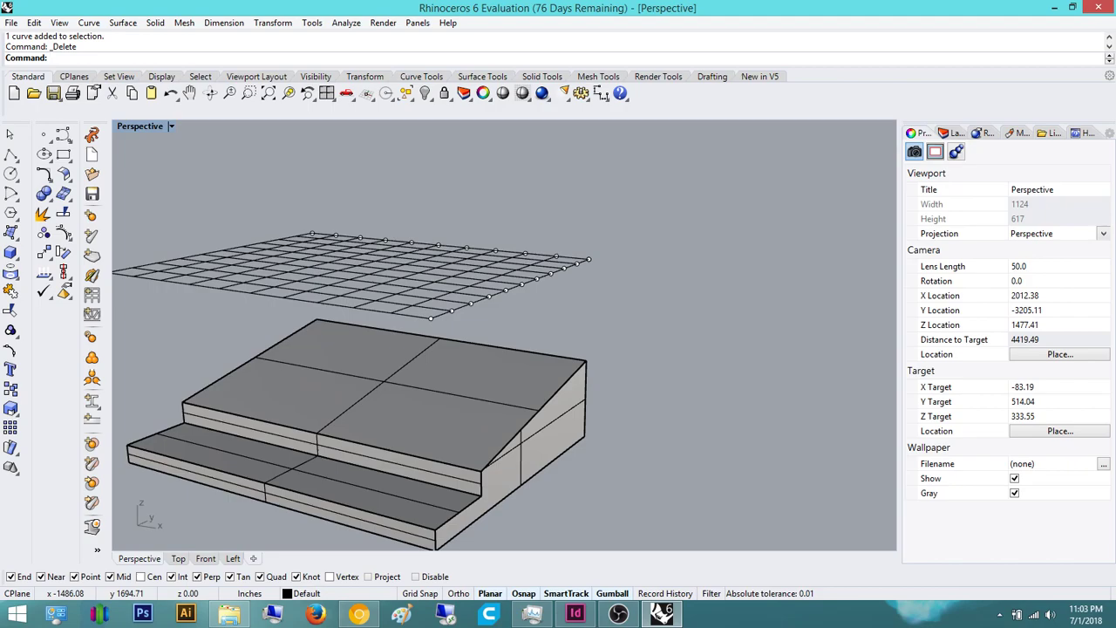
Step: Select all point objects with SelPt and delete them, leaving only the grid lines
right_drag(579, 277, 585, 272)
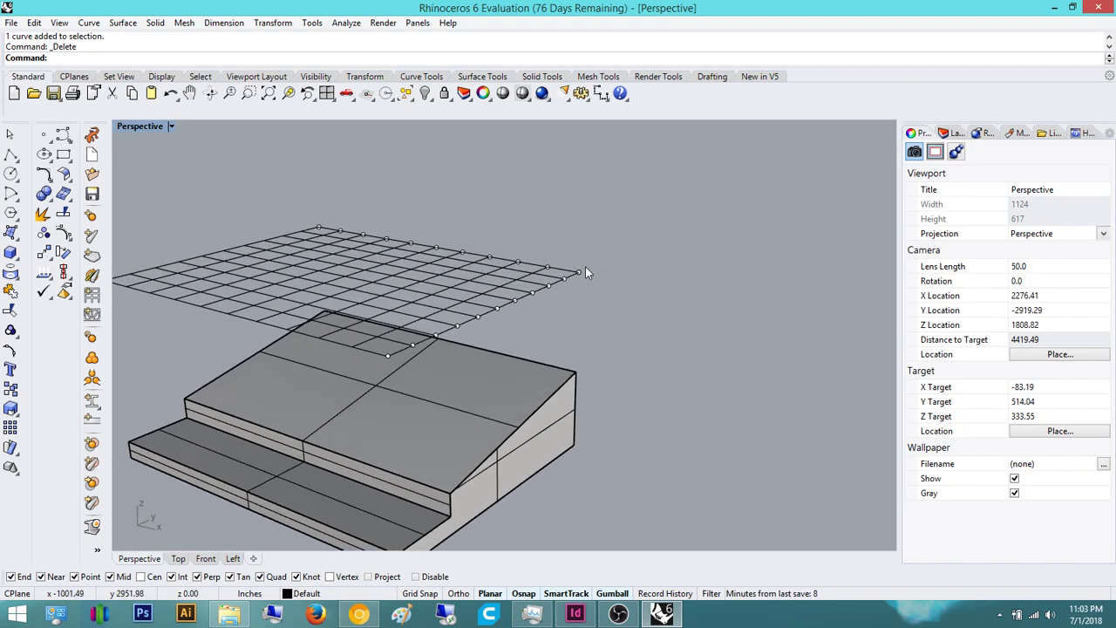
text(SelKpt)
key(BackSpace)
key(BackSpace)
key(BackSpace)
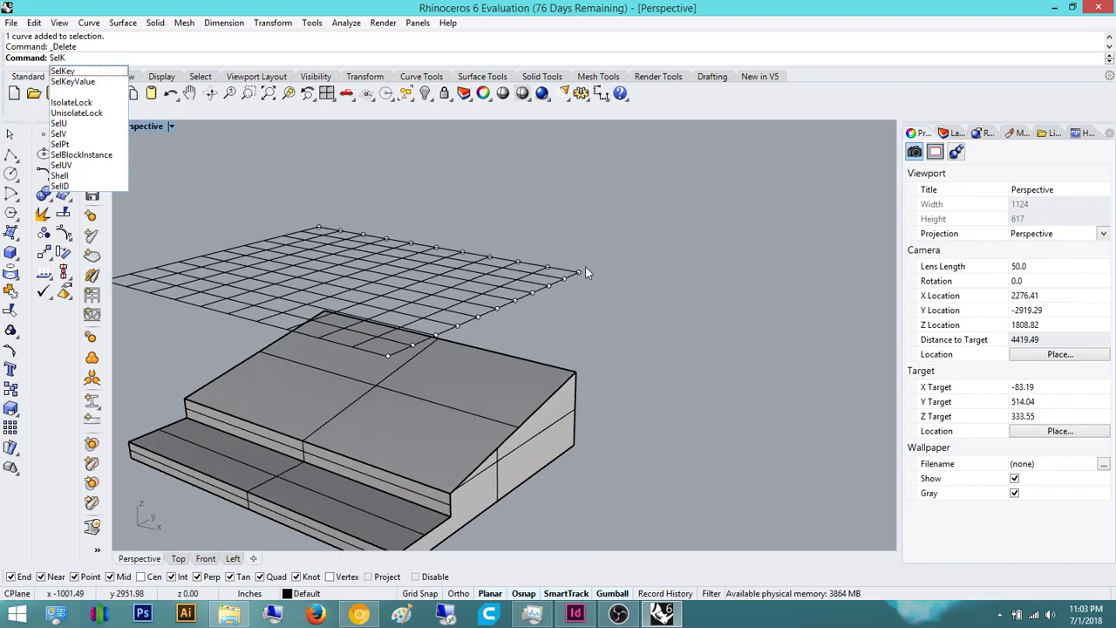
text(L)
key(BackSpace)
key(BackSpace)
text(Pts)
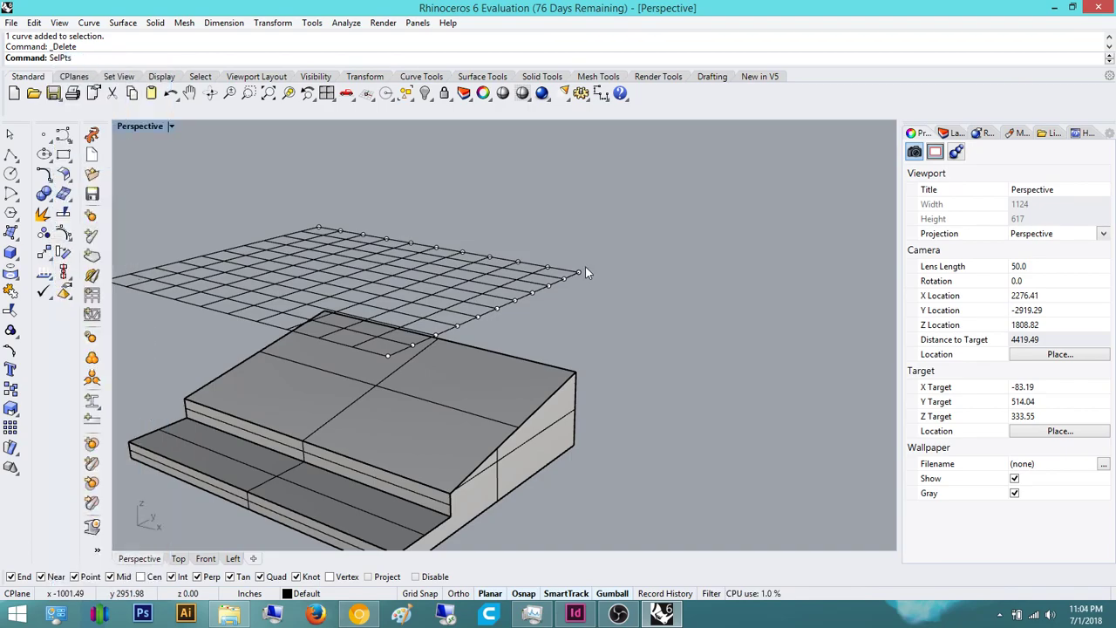
key(Return)
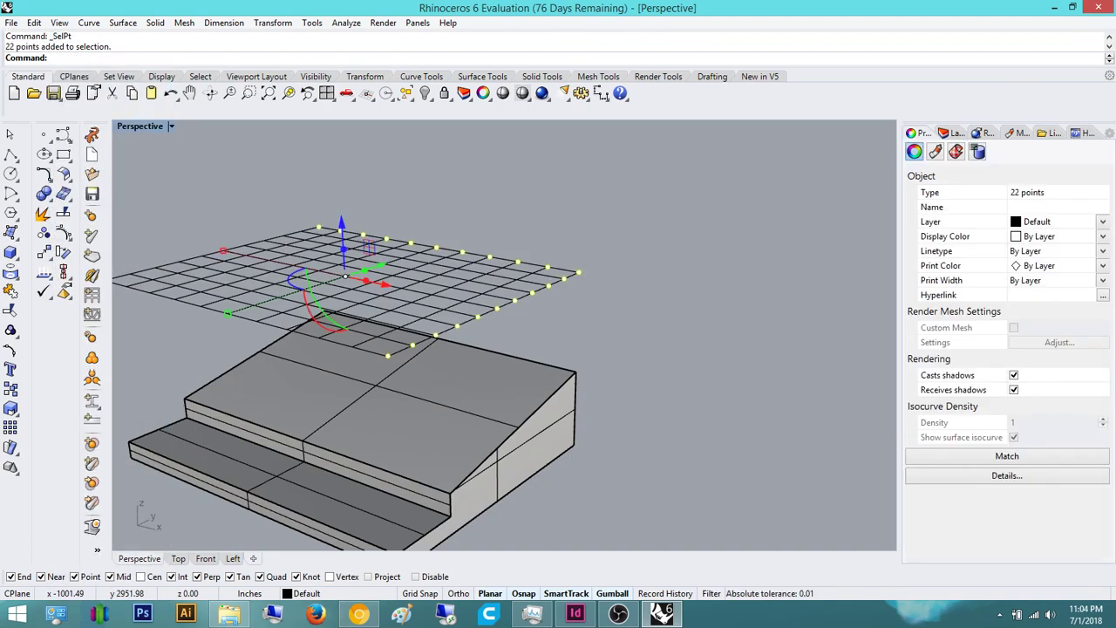
right_drag(585, 248, 541, 268)
key(Delete)
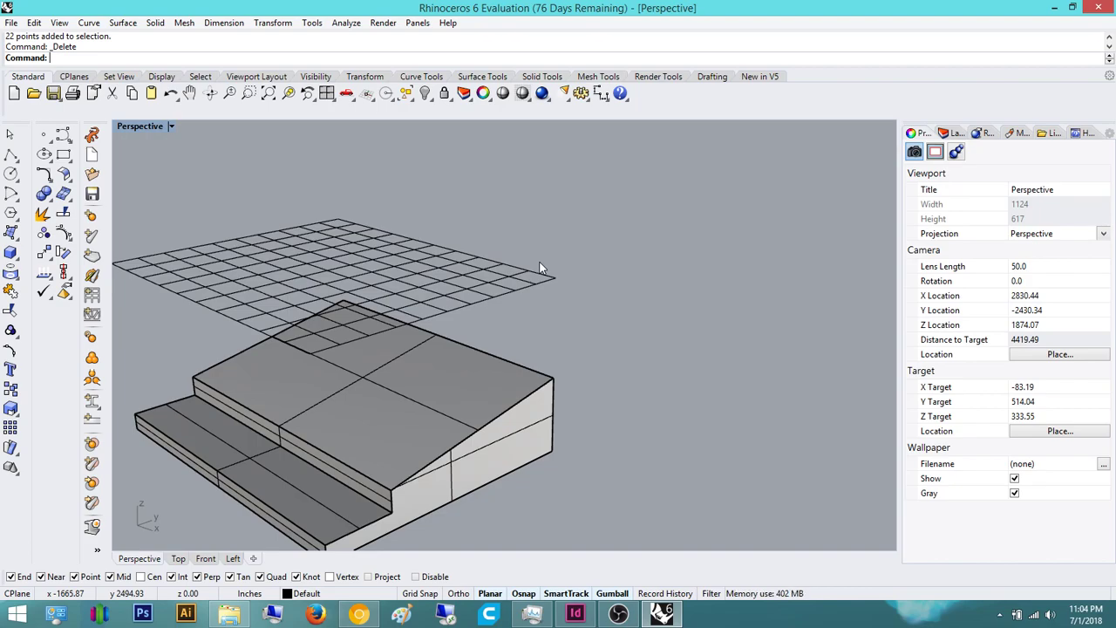
Step: Project all the raised grid lines from the Top view straight down onto the stepped solid
right_drag(392, 294, 545, 266)
drag(549, 263, 173, 190)
click(180, 558)
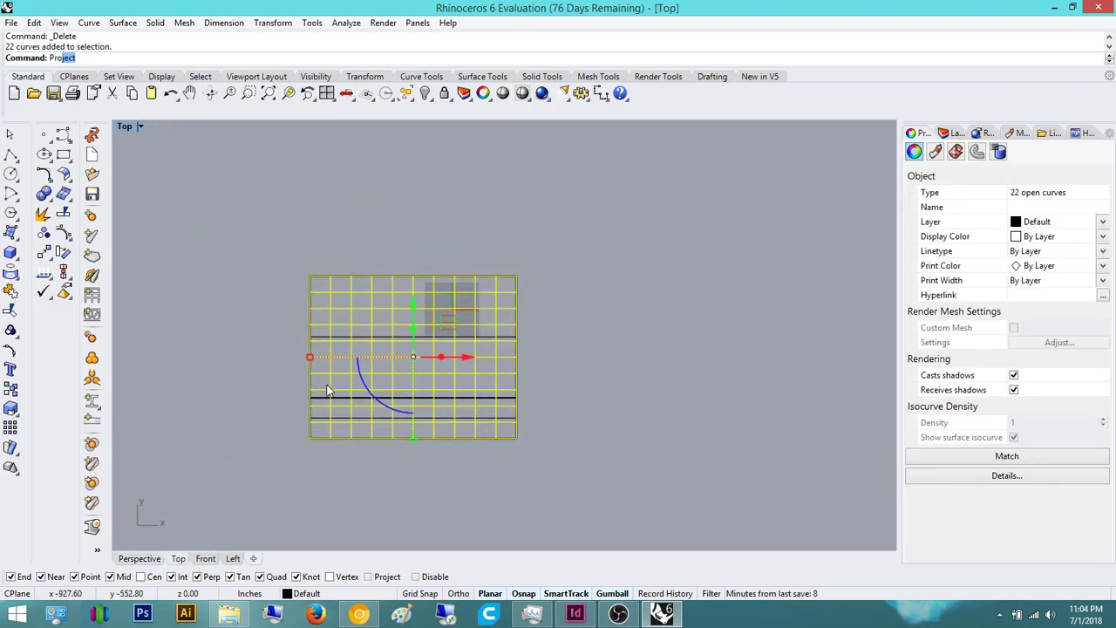
key(Return)
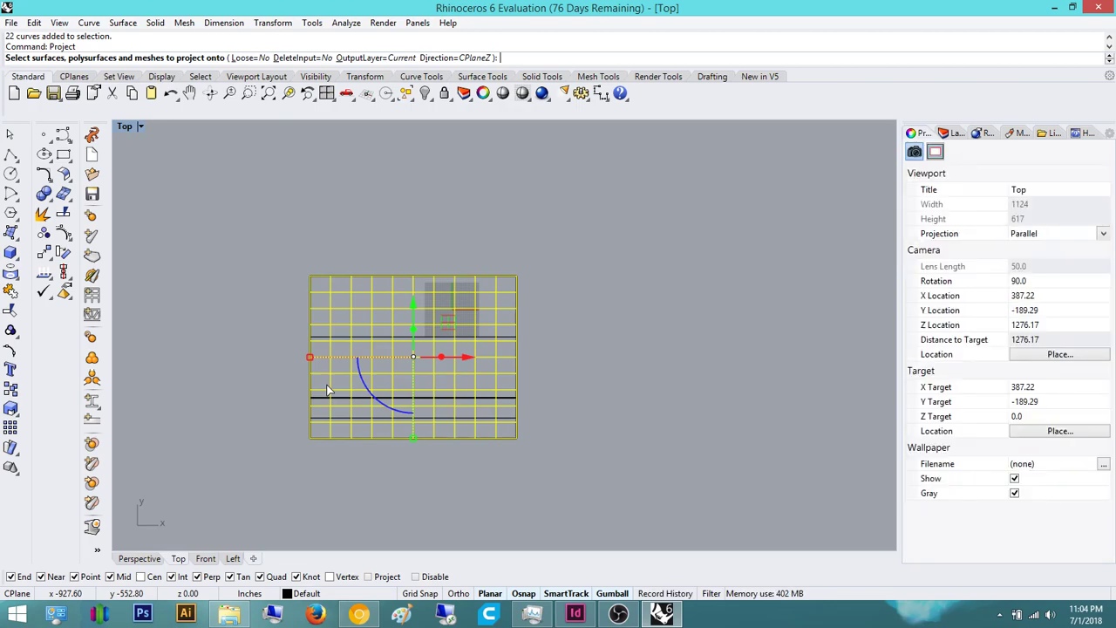
click(140, 558)
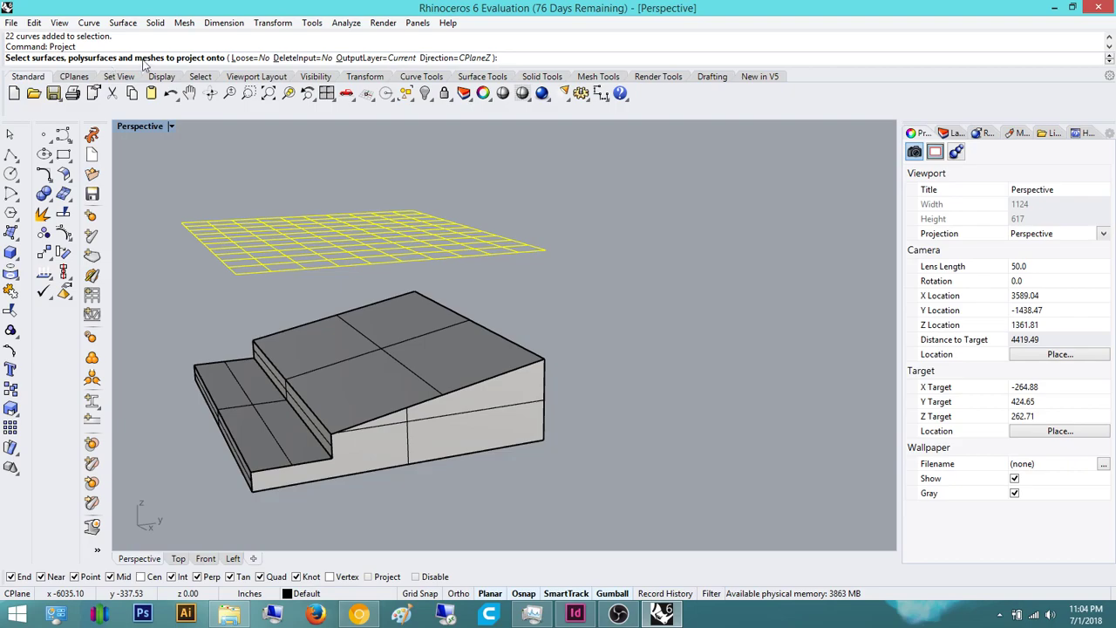
click(397, 374)
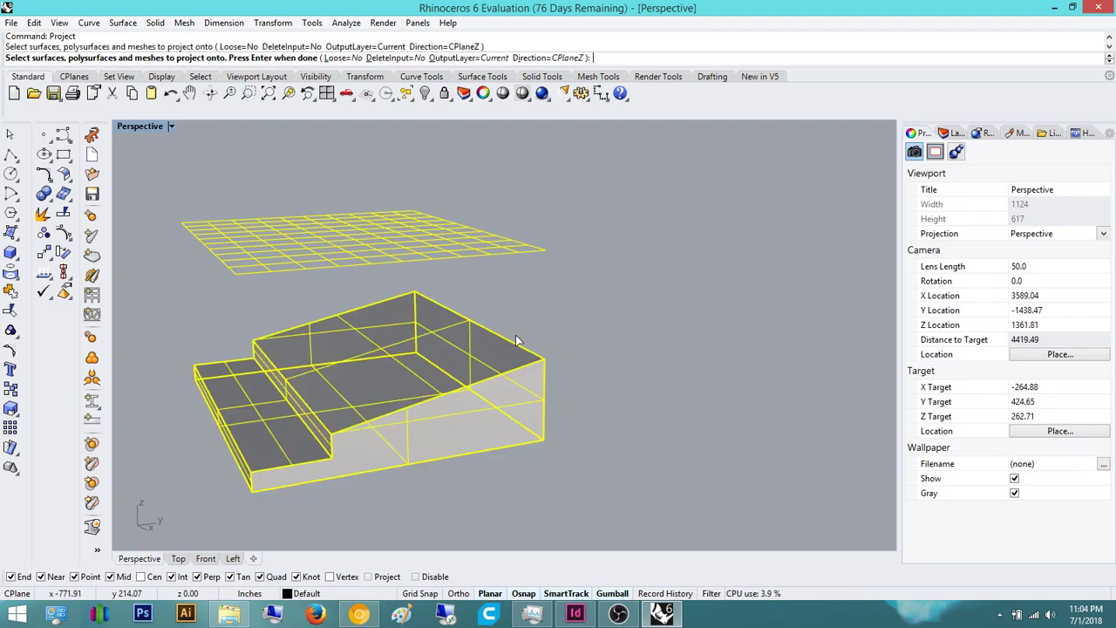
key(Return)
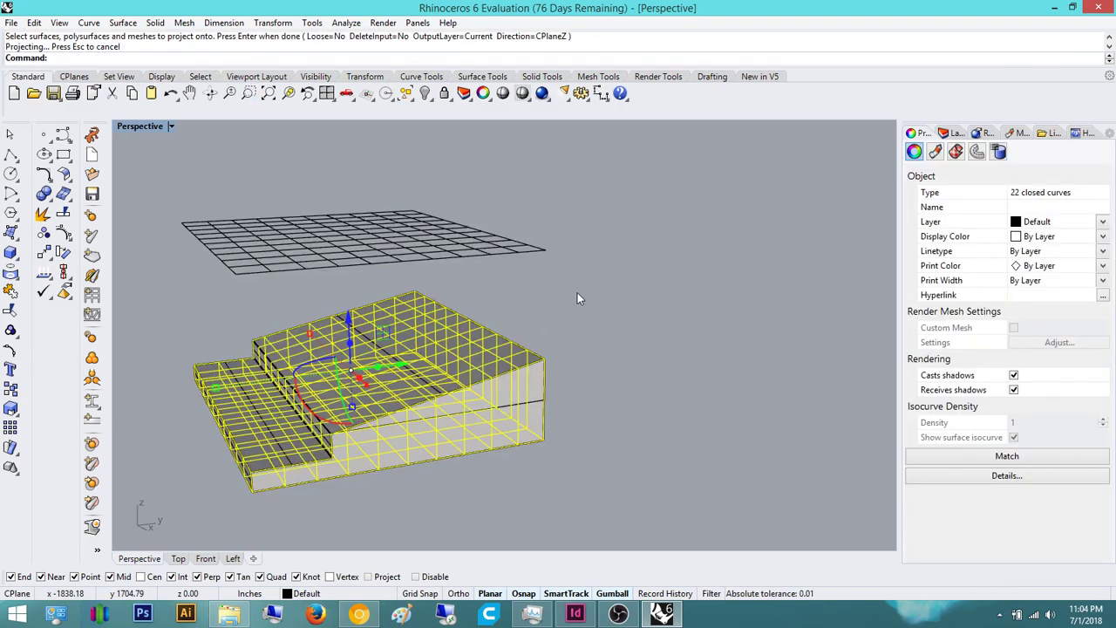
key(Escape)
Step: Move the raised grid lines above the solid to Layer 01
right_drag(496, 350, 430, 231)
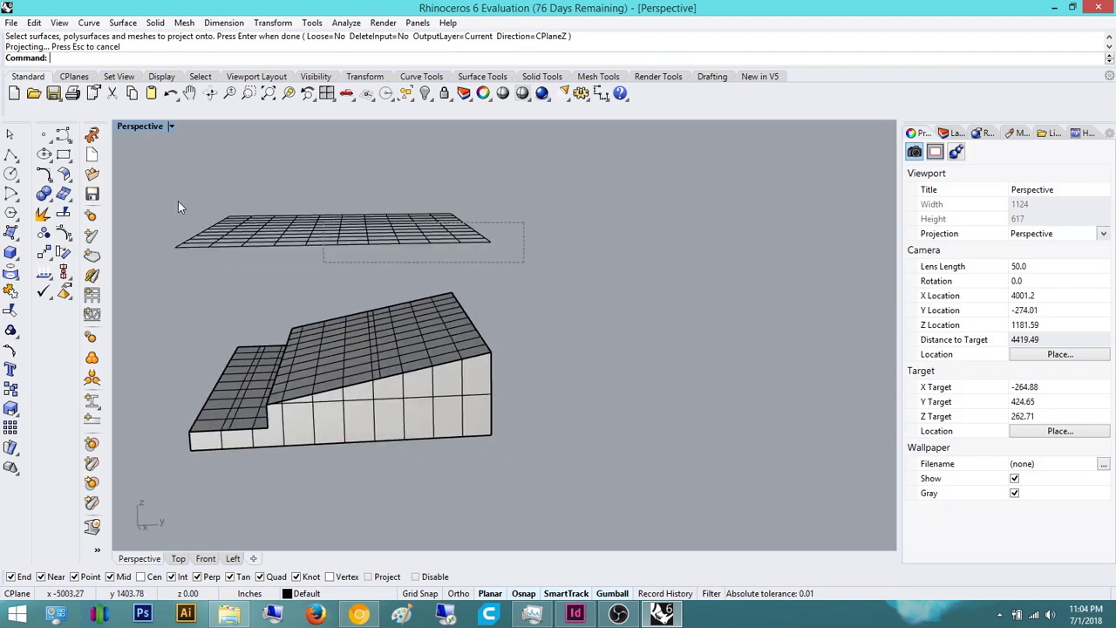
drag(222, 213, 145, 197)
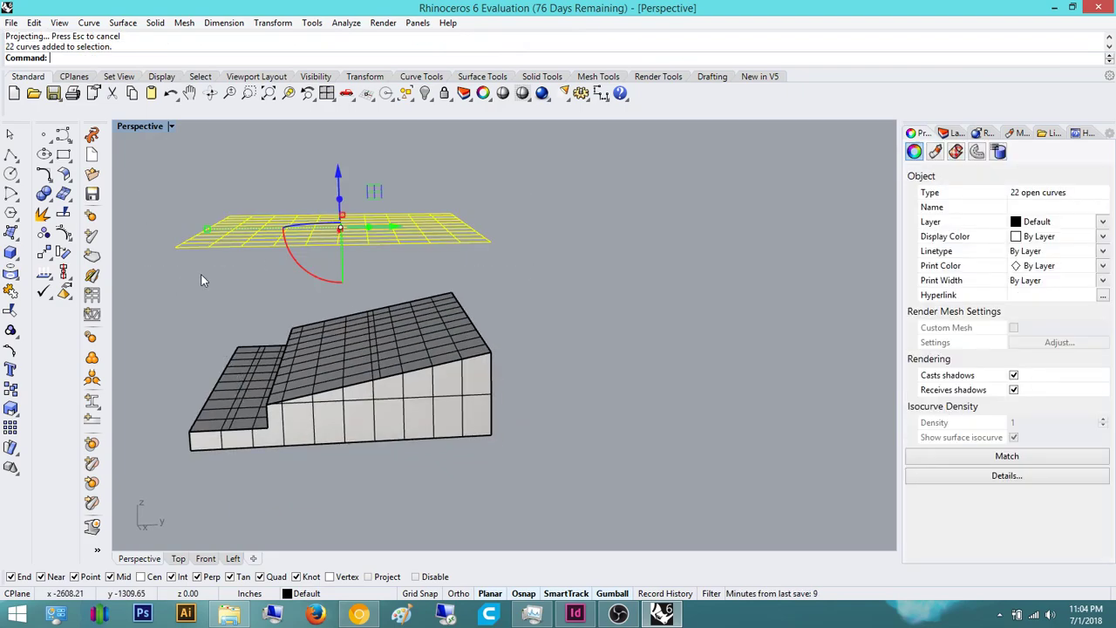
key(Escape)
right_drag(500, 369, 533, 267)
drag(201, 186, 176, 181)
click(720, 184)
click(953, 133)
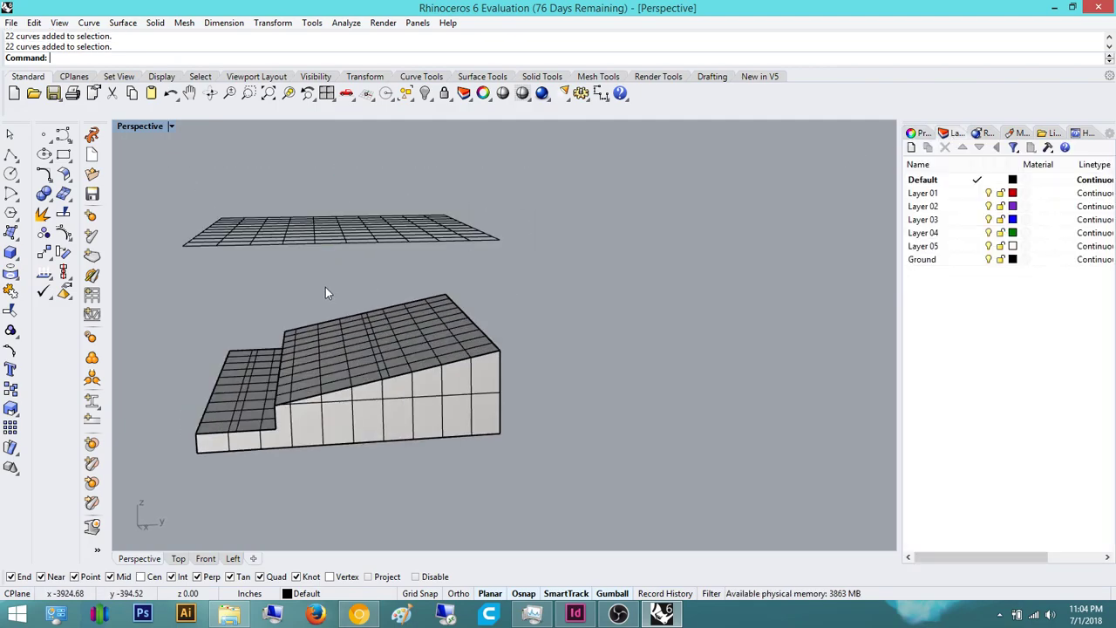
drag(307, 181, 300, 178)
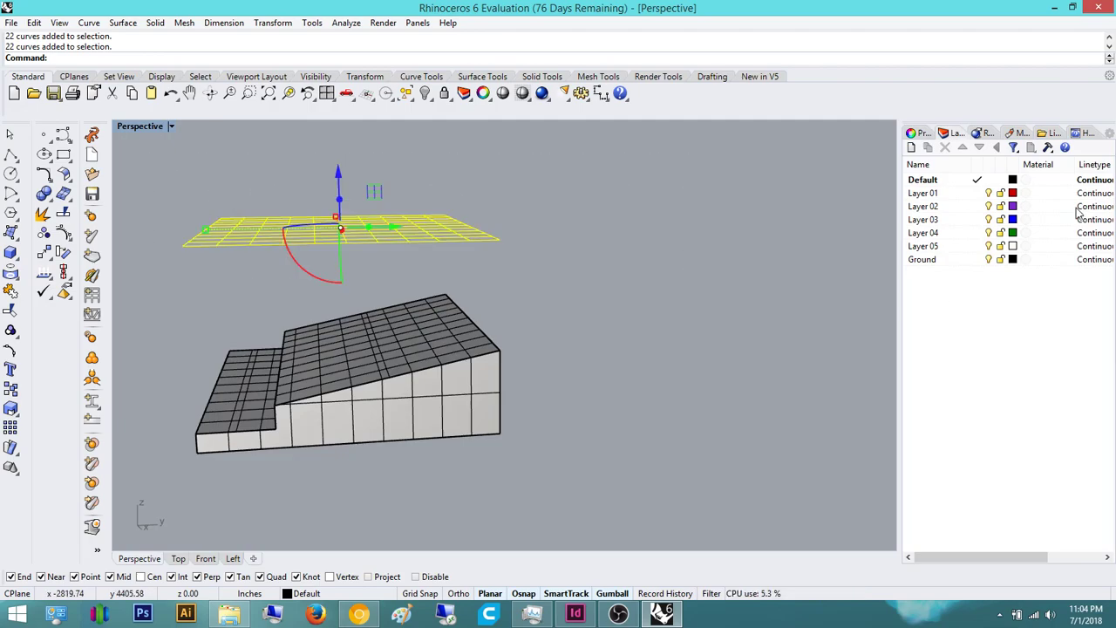
right_click(951, 192)
click(1003, 434)
Step: Rename Layer 01 as Grid
click(925, 194)
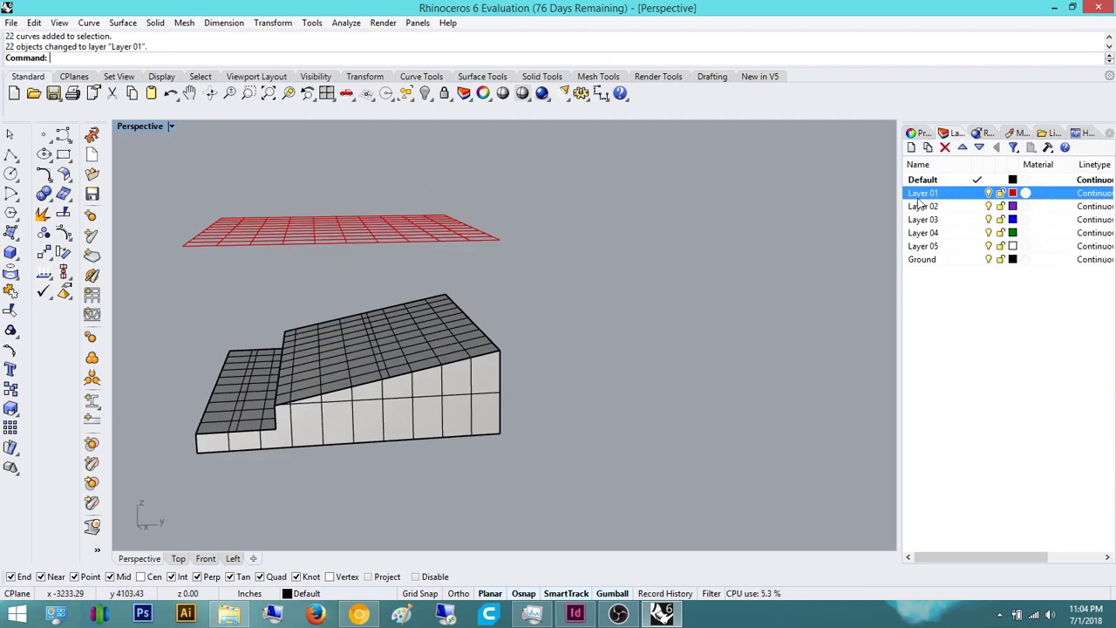
drag(935, 193, 869, 191)
click(941, 193)
click(853, 264)
click(930, 192)
click(930, 193)
drag(945, 199, 912, 197)
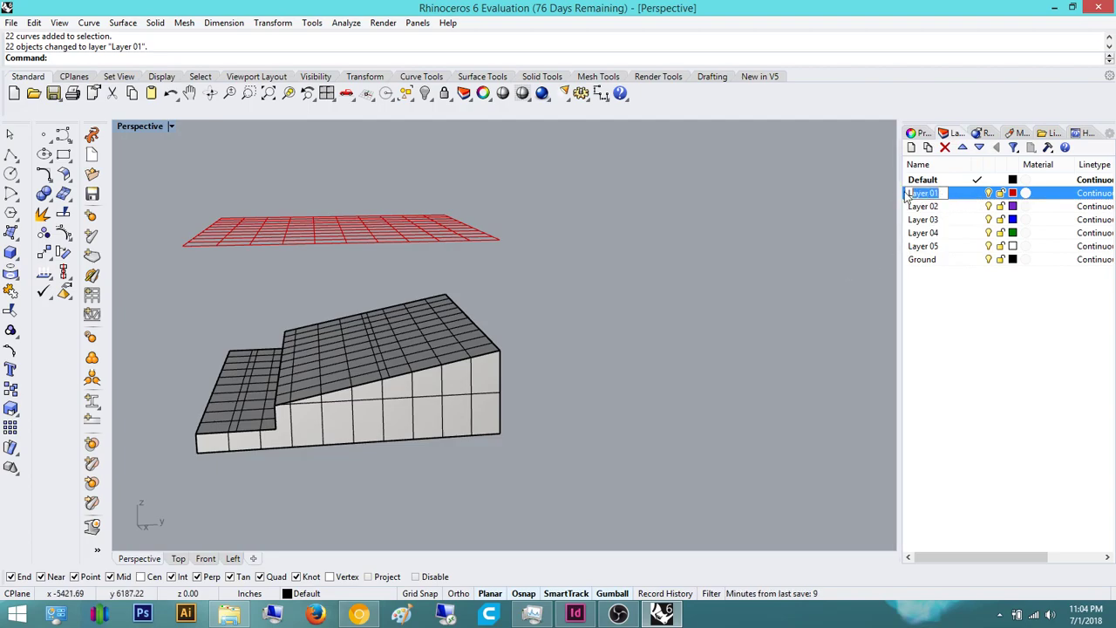
text(Grid)
key(Return)
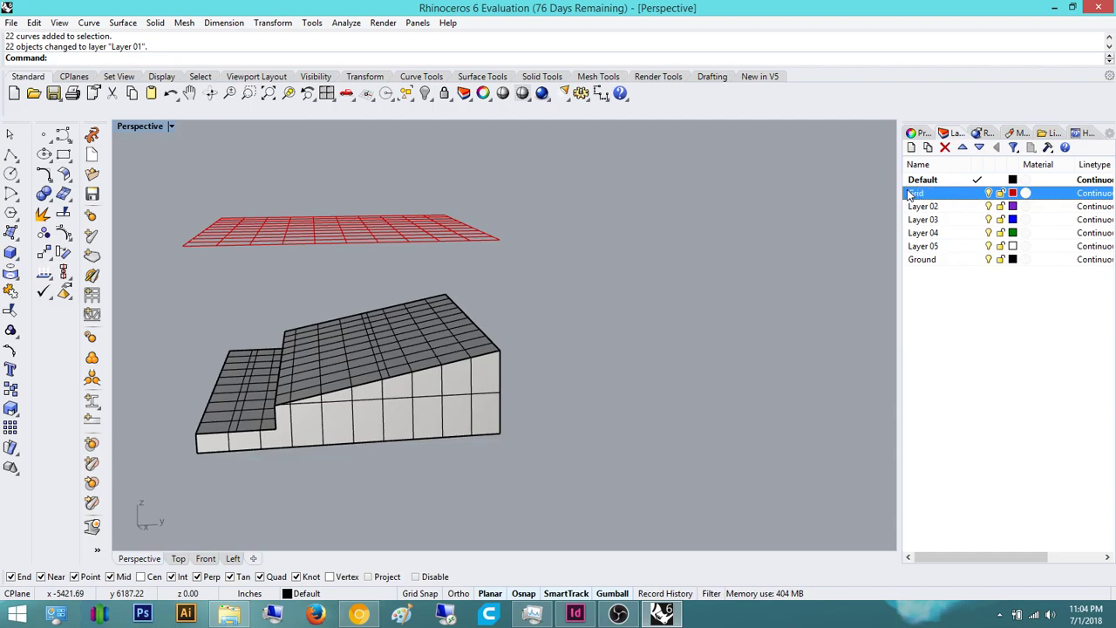
Step: Lock the Grid layer and turn off its visibility
click(989, 193)
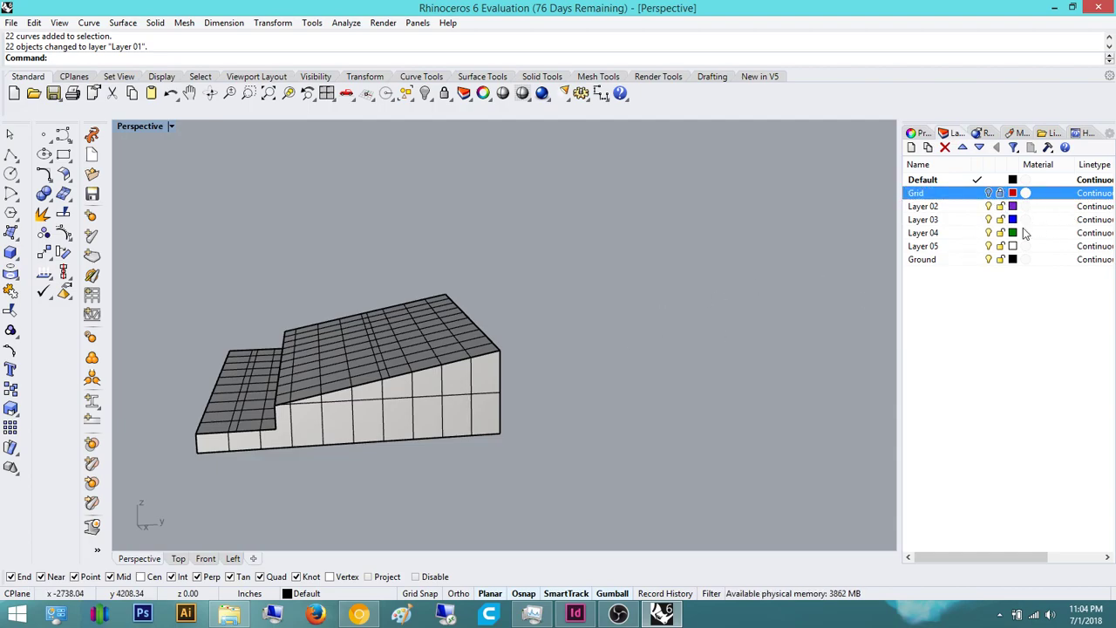
click(1001, 193)
click(989, 193)
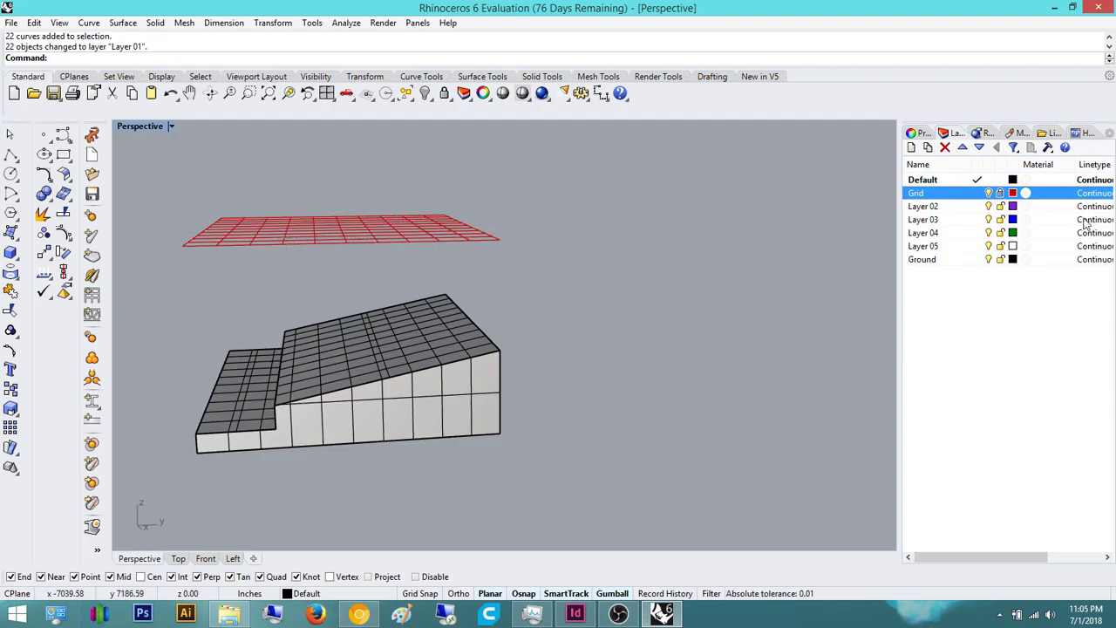
click(989, 193)
Step: Hide the stepped solid so only the projected curves are shown
right_drag(702, 331, 334, 386)
click(387, 385)
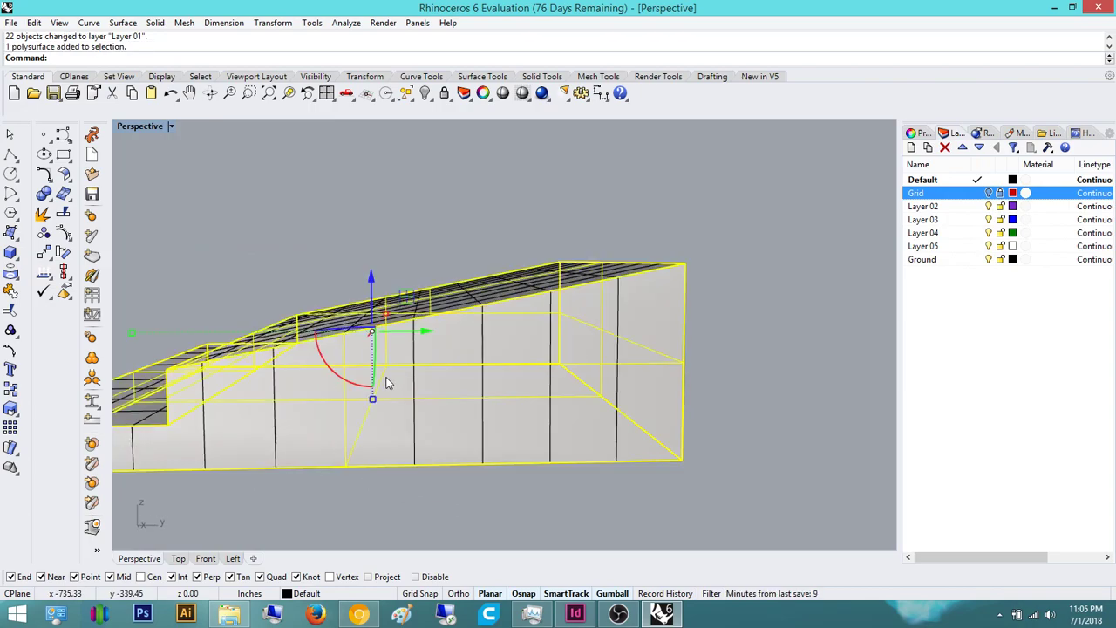
text(hide)
key(Return)
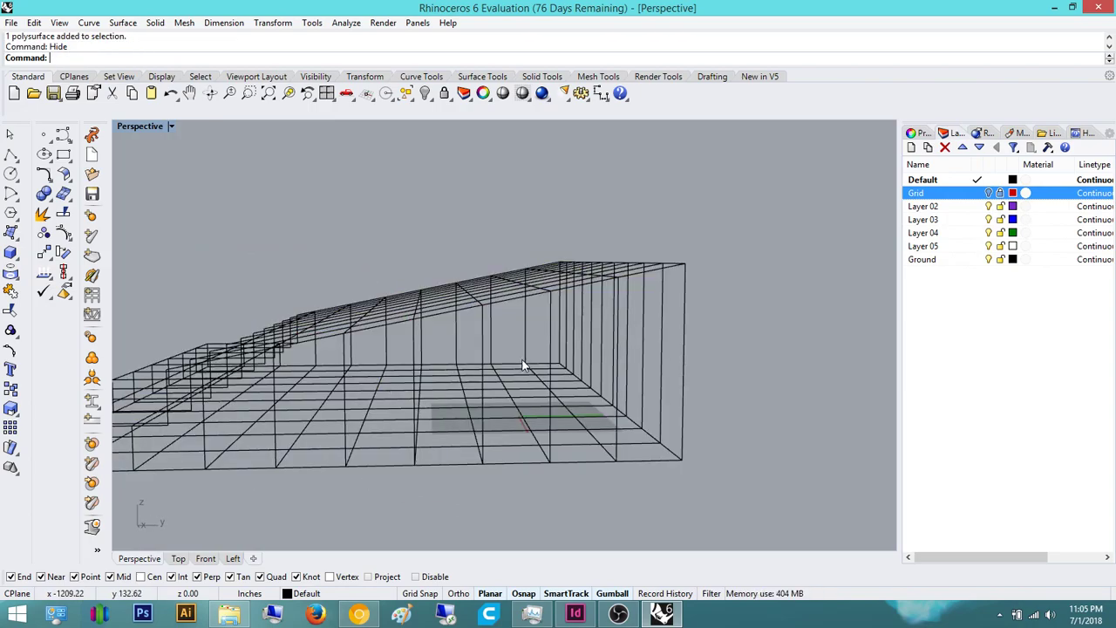
Step: Select one of the projected curves to examine how it wraps around the solid's shape
right_drag(392, 426, 511, 412)
click(511, 411)
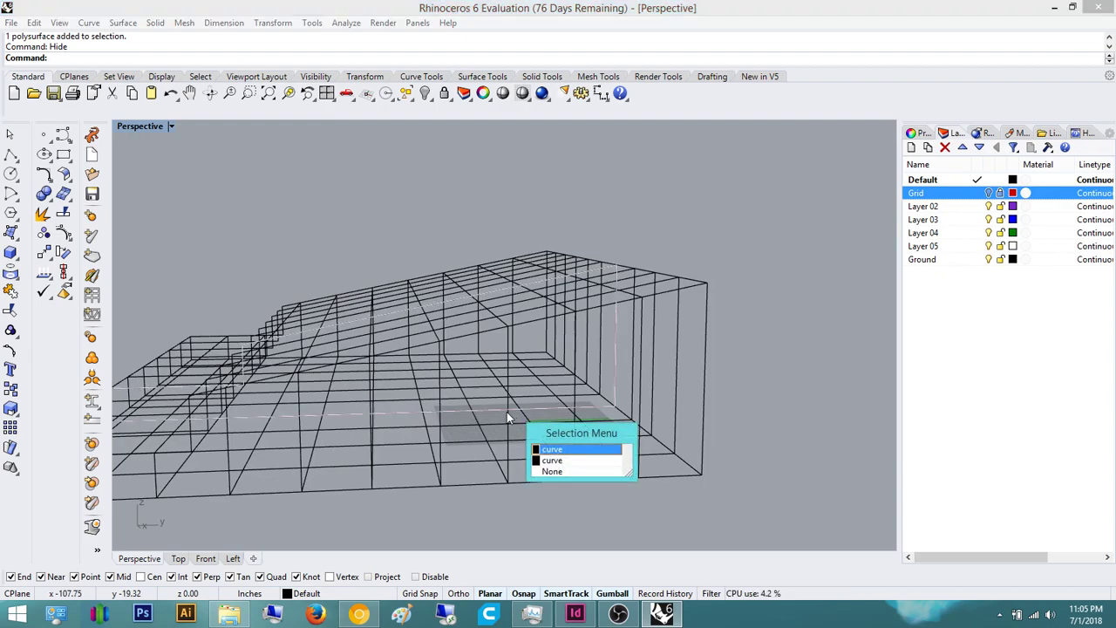
click(576, 450)
right_drag(744, 339, 447, 367)
click(232, 559)
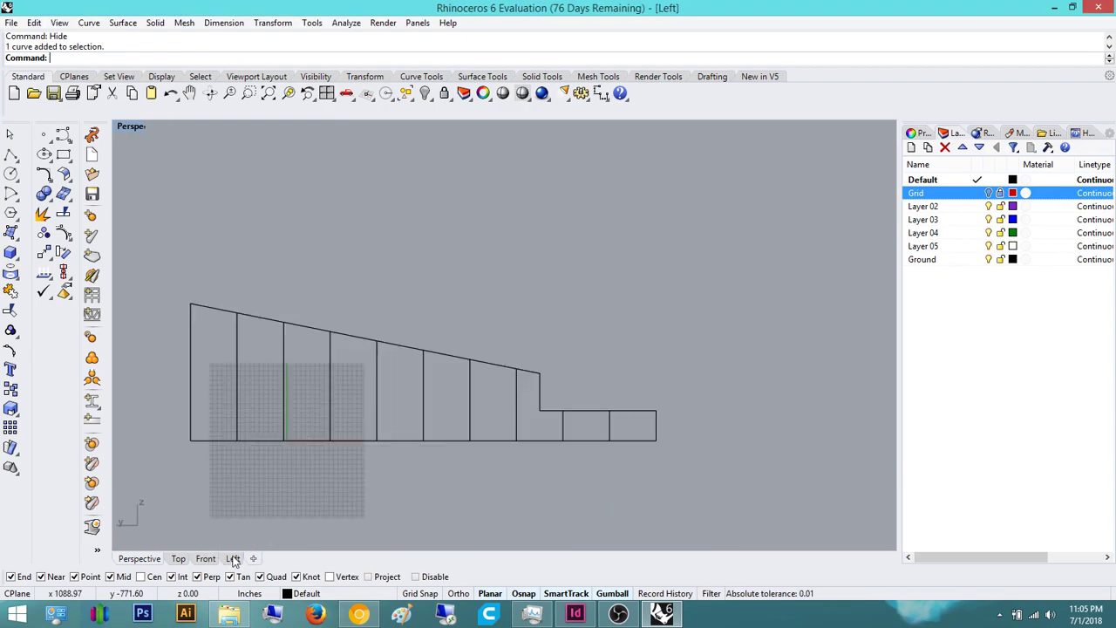
scroll(315, 416, up, 2)
scroll(672, 471, down, 2)
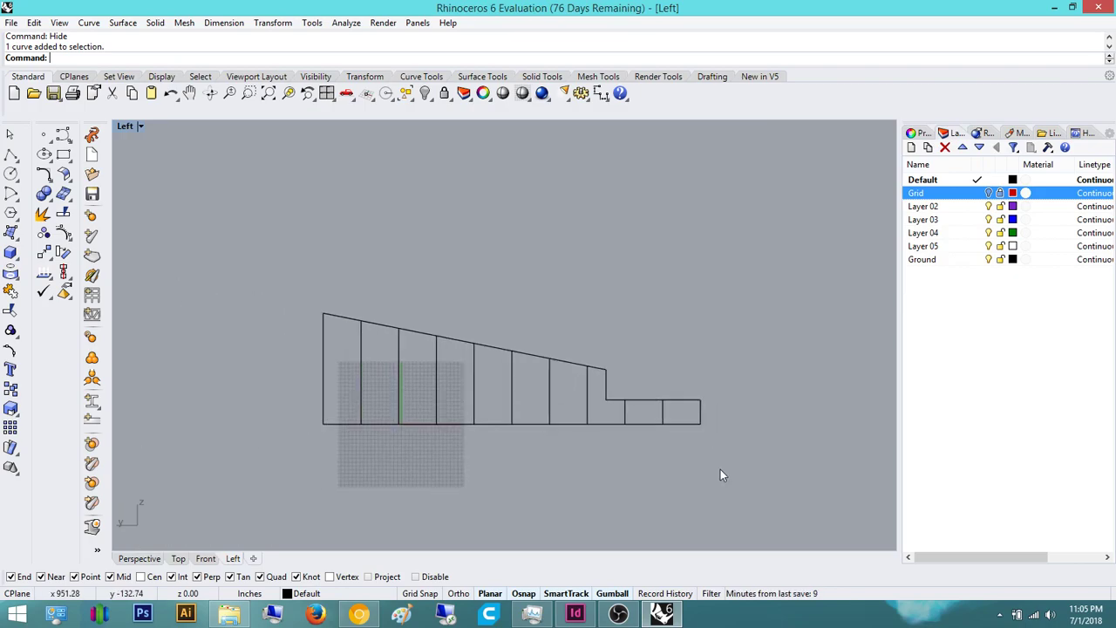
drag(199, 406, 200, 406)
drag(652, 444, 252, 412)
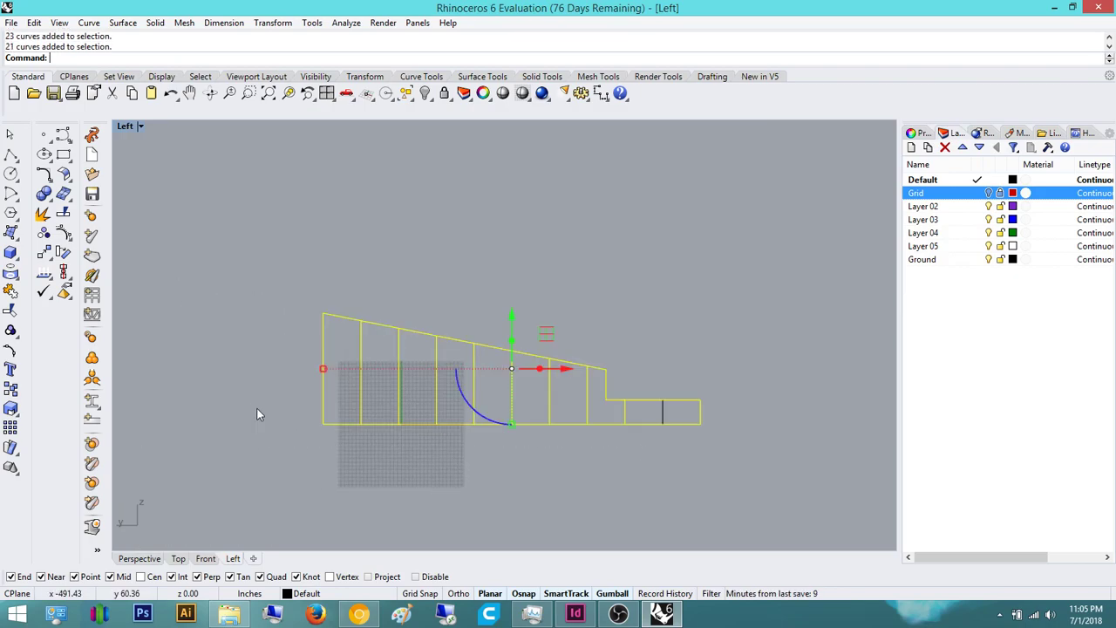
click(139, 559)
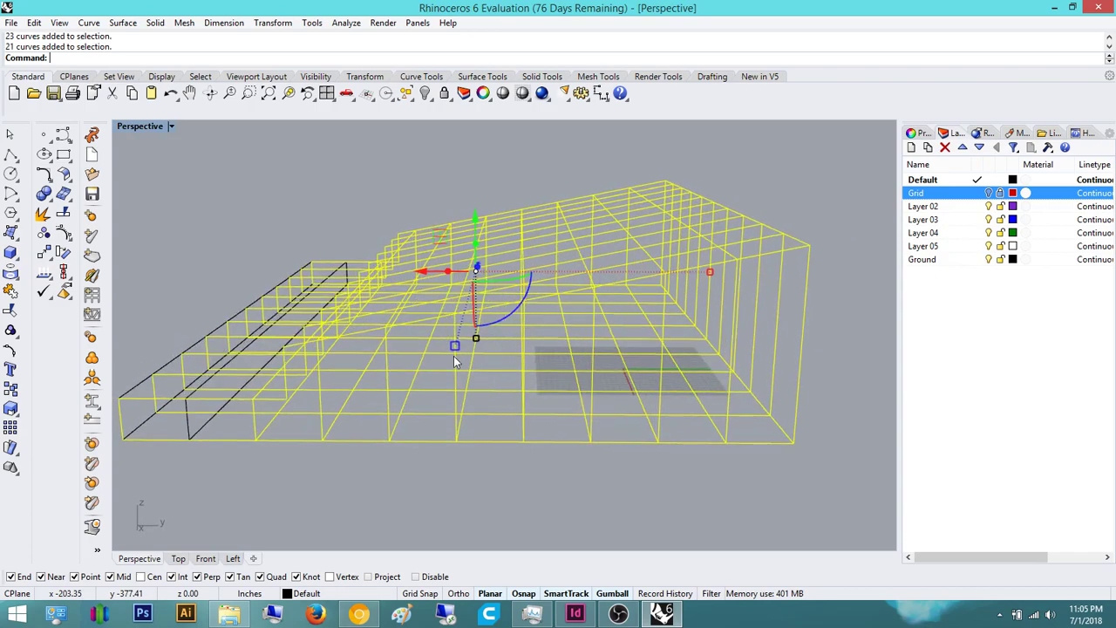
click(178, 559)
Step: Explode all the projected curves into separate segments, working from the Left view
click(231, 559)
click(620, 303)
text(Explode)
key(Return)
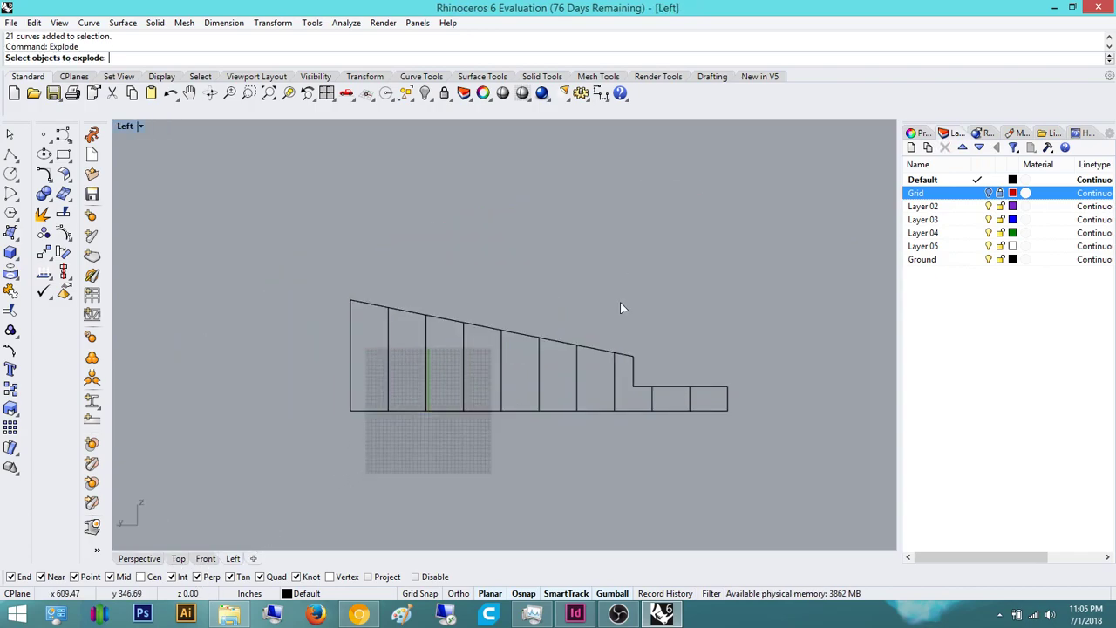
click(538, 365)
mouse_move(795, 464)
mouse_down()
mouse_move(534, 446)
mouse_move(327, 402)
mouse_up()
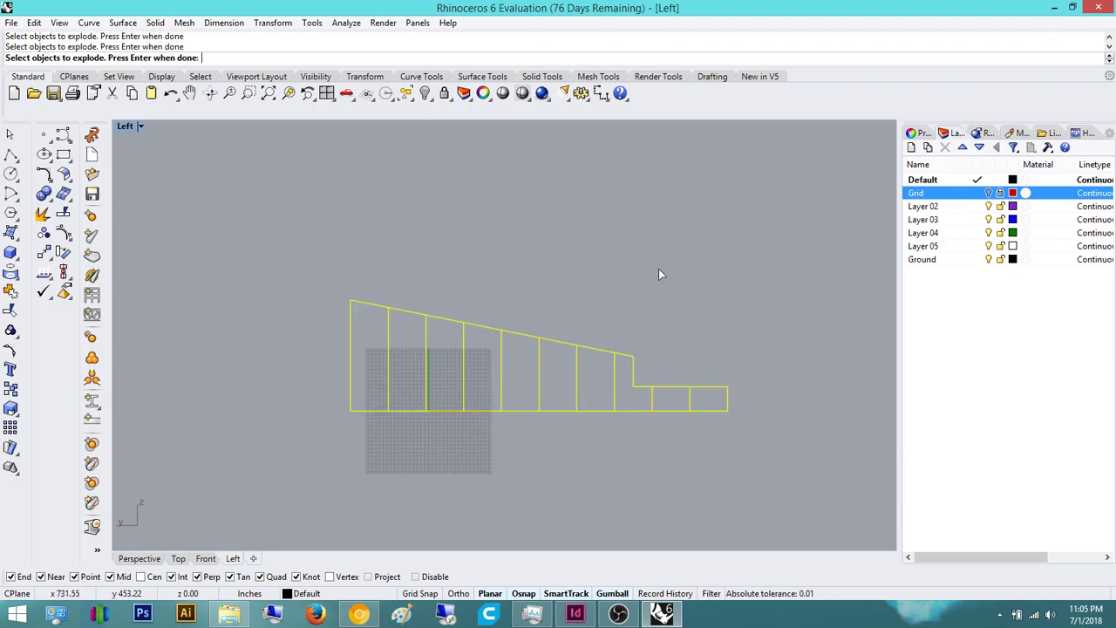
key(Return)
Step: Delete the exploded segments on the solid's underside and vertical end faces, keeping only those along the sloped and stepped top profile
drag(825, 476, 337, 397)
right_drag(533, 415, 510, 423)
key(Delete)
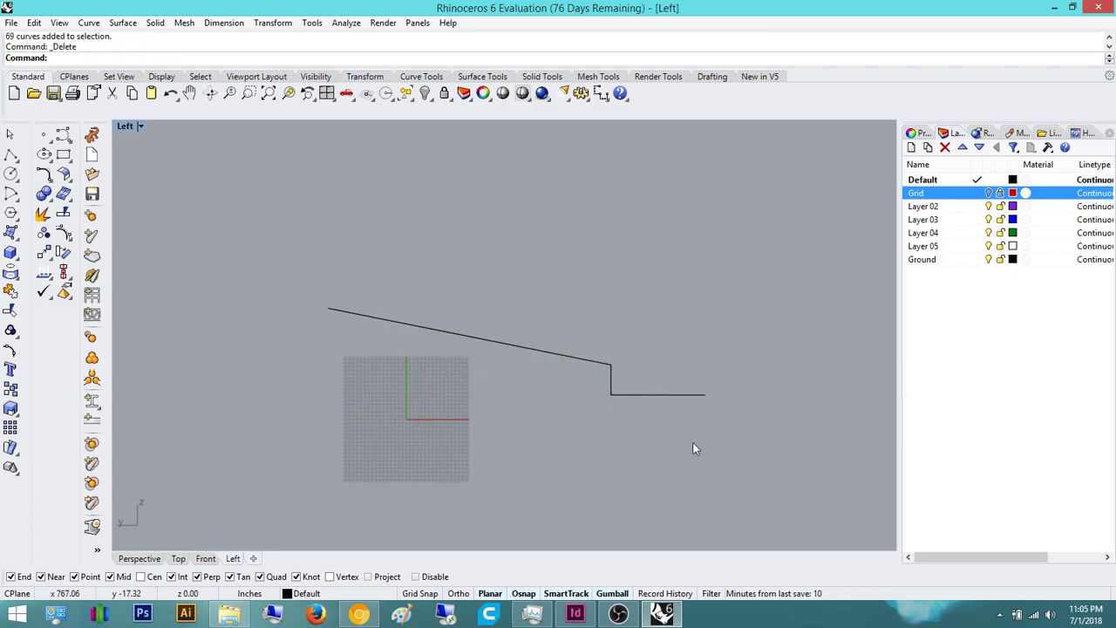
Step: Join the remaining curve segments along the sloped and stepped profile
drag(430, 302, 256, 226)
text(j)
key(Return)
click(362, 259)
Step: Pick individual joined curves in the Perspective view to check how they run across the slope and step
click(136, 560)
right_drag(451, 323, 496, 368)
click(499, 375)
right_drag(434, 424, 492, 406)
click(506, 422)
scroll(441, 391, down, 4)
shift+right_drag(489, 407, 221, 495)
Step: Show the hidden stepped solid again beneath the cleaned-up grid curves
text(Show)
key(Return)
right_drag(517, 347, 610, 364)
click(539, 333)
click(709, 226)
click(610, 363)
click(690, 346)
right_drag(463, 364, 412, 364)
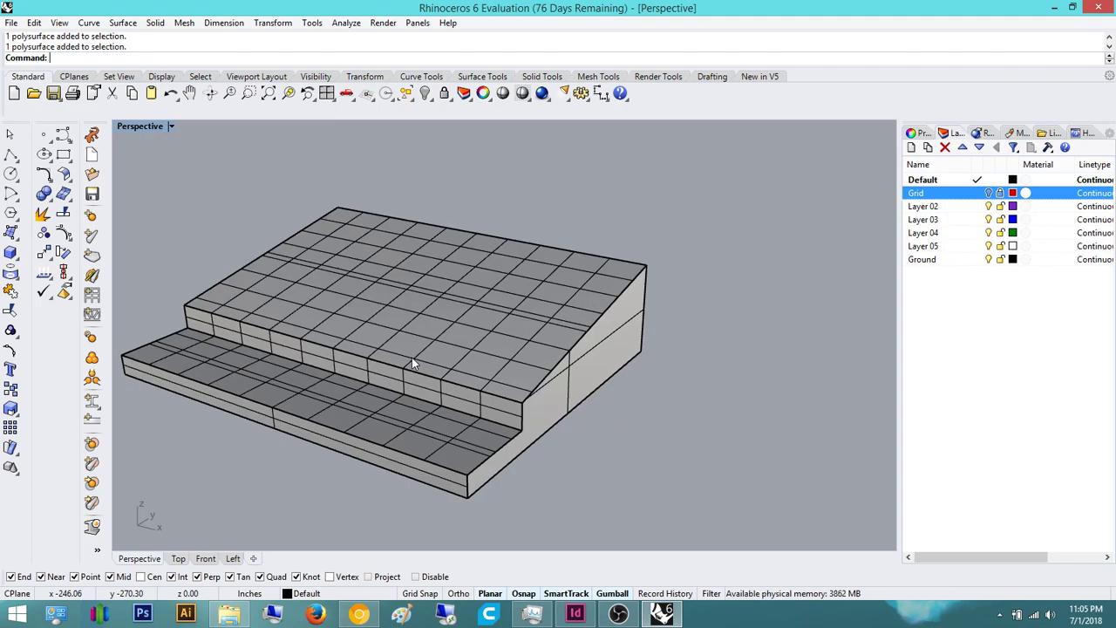
Step: Examine the grid curves on the solid's sloped and stepped surfaces from the Top view and several perspective angles
right_drag(384, 230, 353, 306)
scroll(332, 361, up, 5)
shift+right_drag(366, 345, 414, 373)
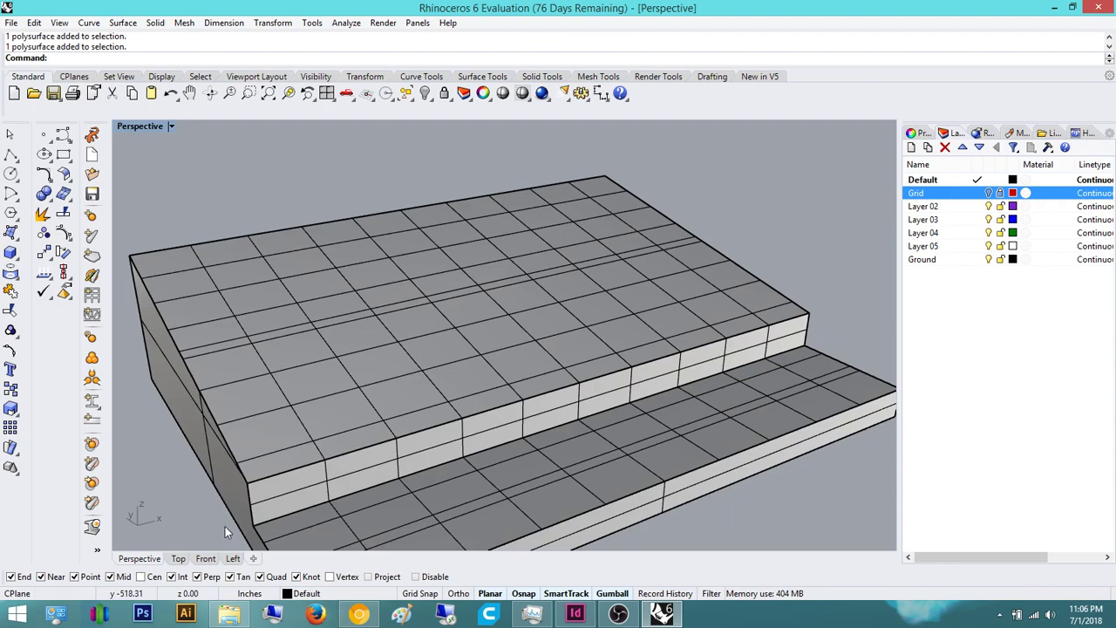
click(179, 559)
scroll(335, 353, up, 3)
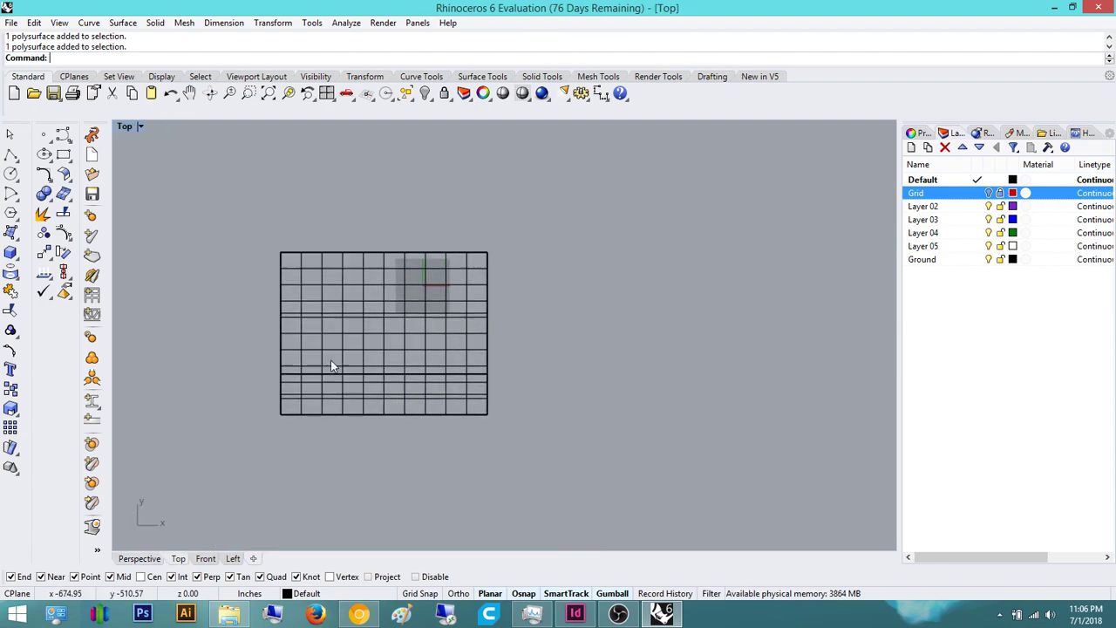
click(139, 558)
scroll(248, 327, up, 3)
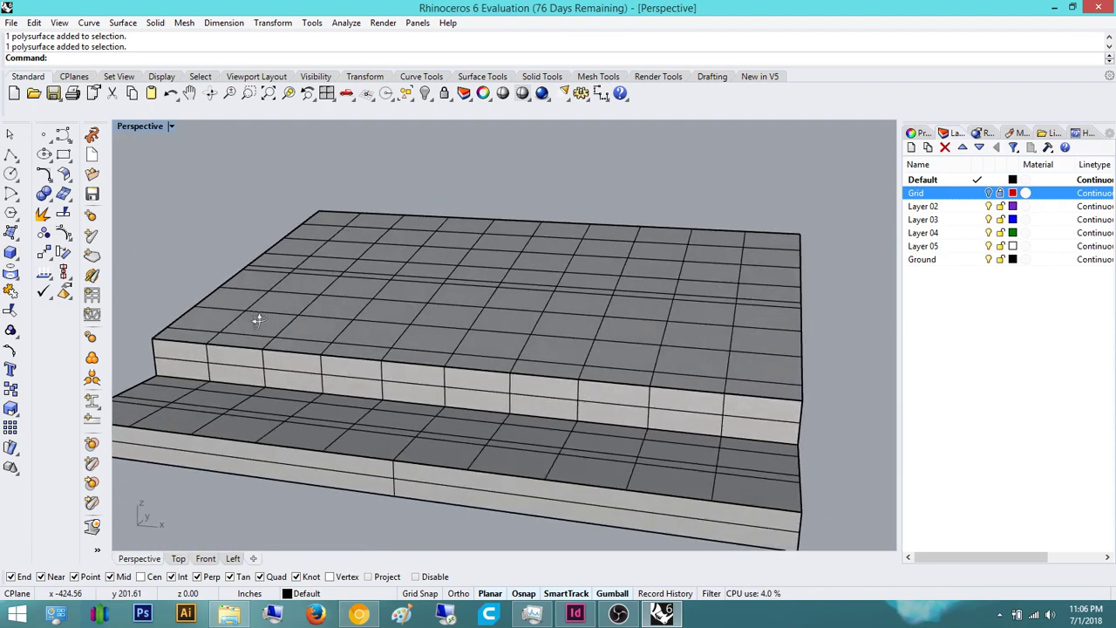
right_drag(248, 327, 308, 329)
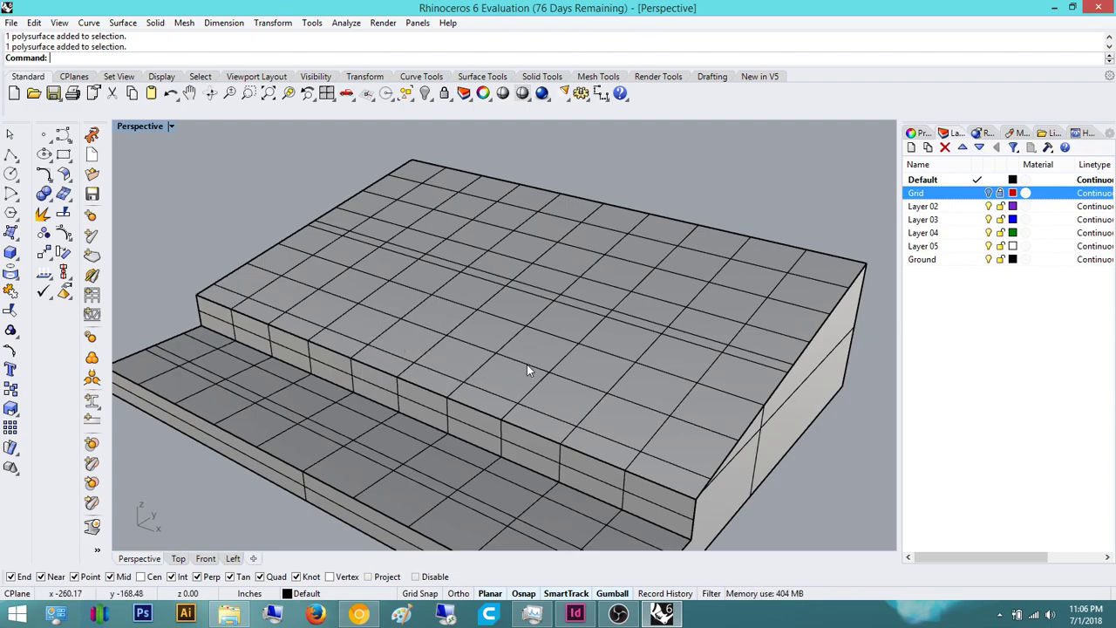
right_drag(335, 374, 450, 379)
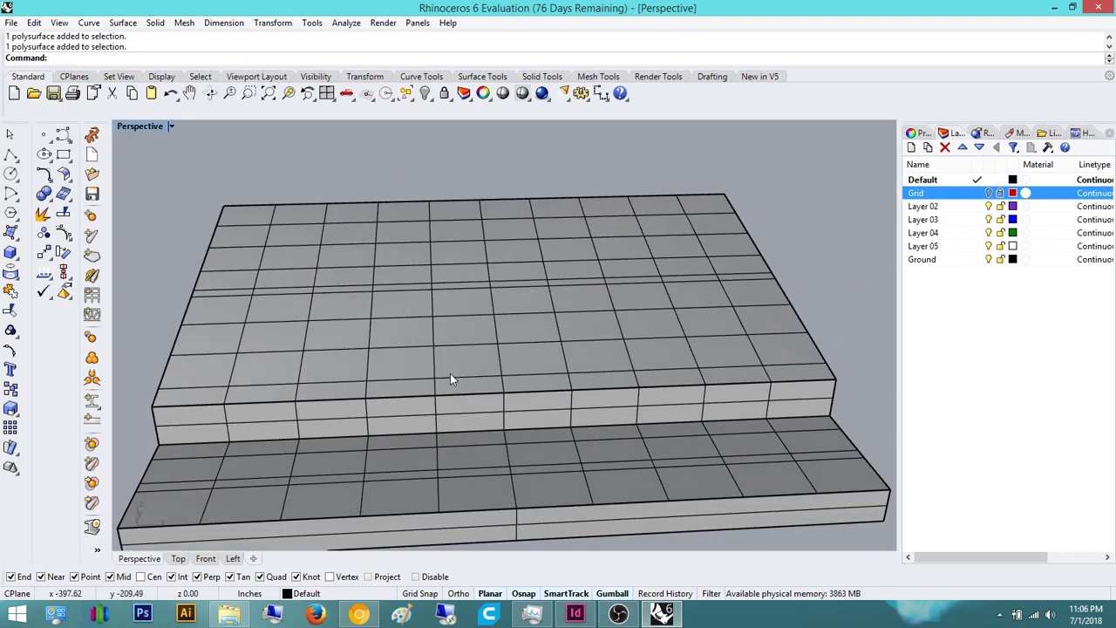
click(452, 365)
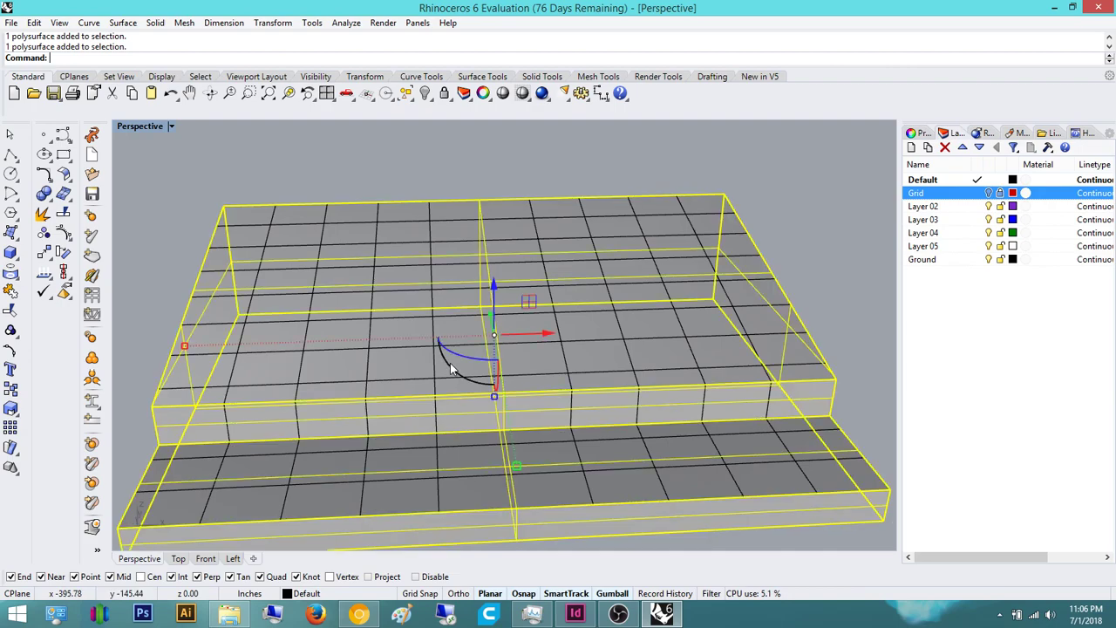
click(635, 165)
scroll(477, 384, up, 6)
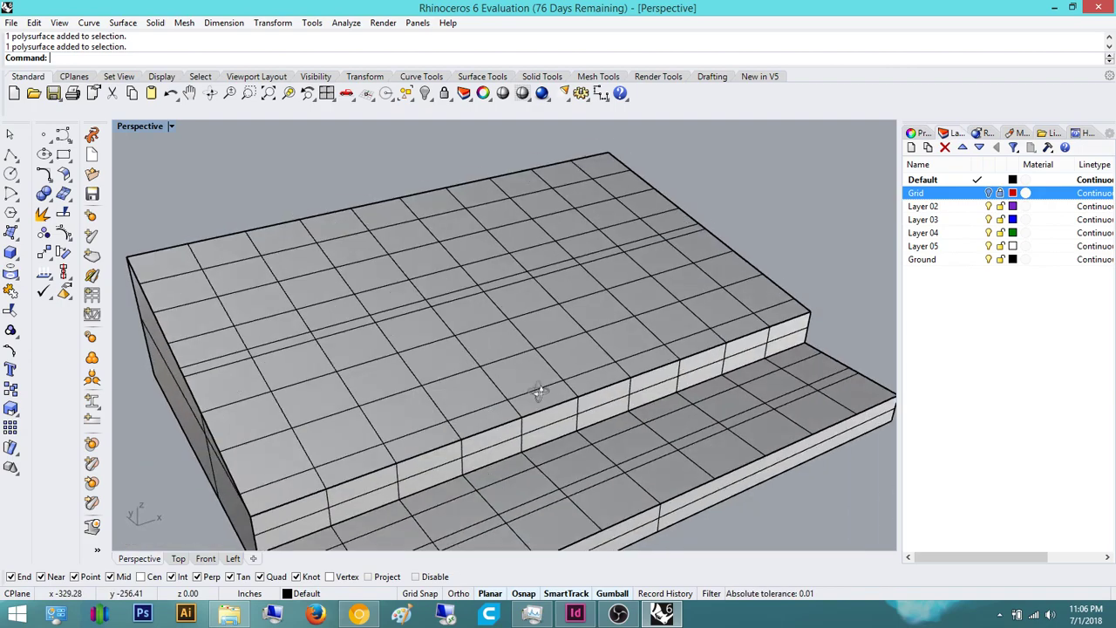
scroll(510, 393, down, 5)
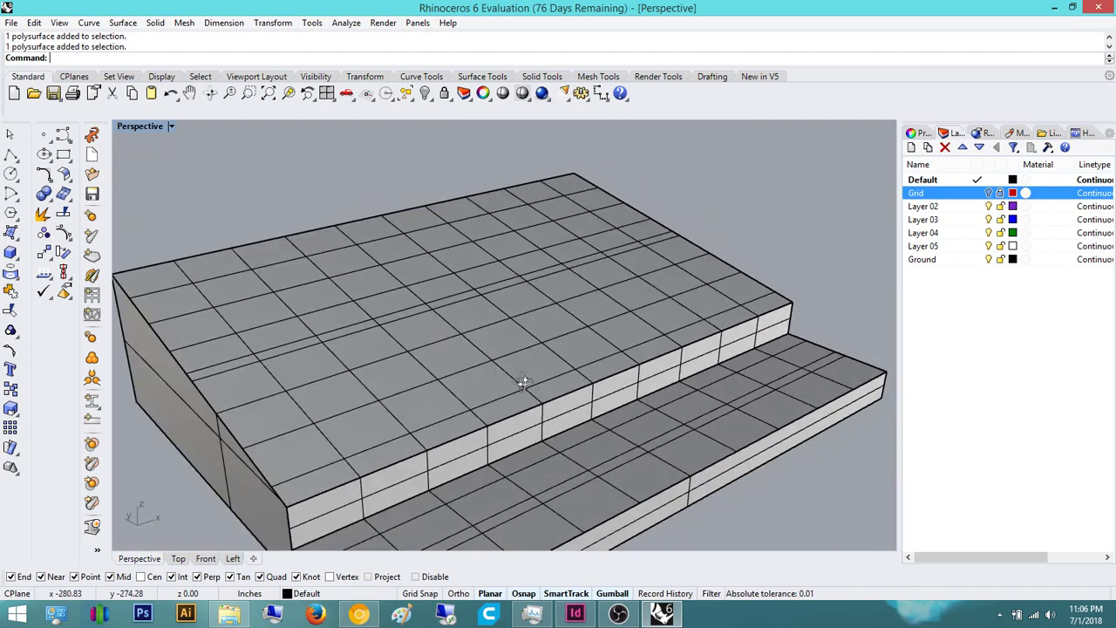
right_drag(518, 382, 470, 381)
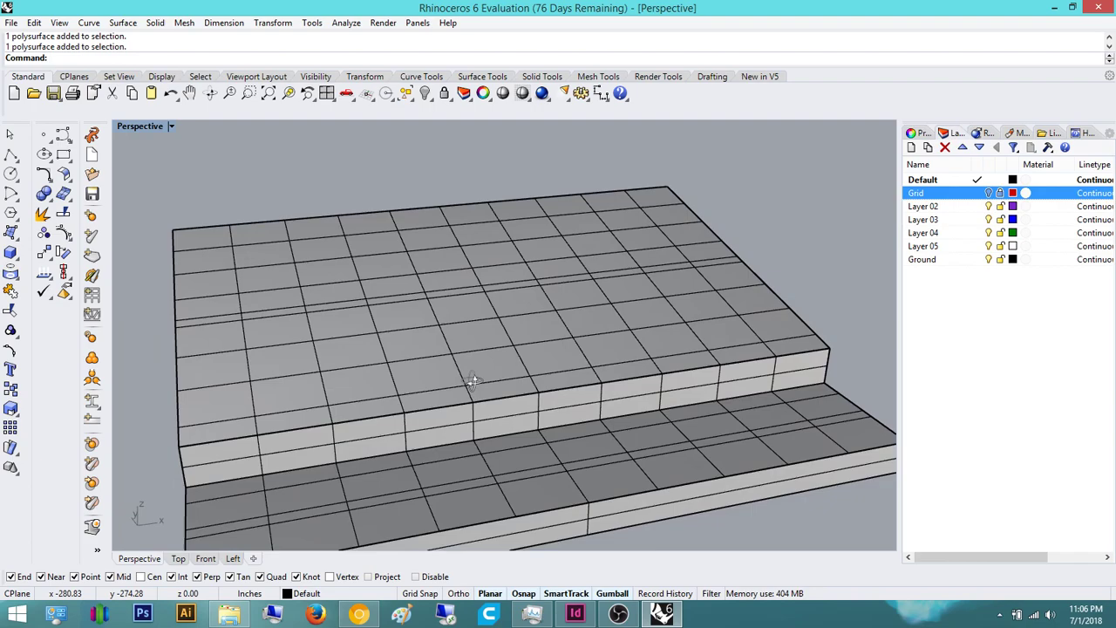
Step: Draw an interpolated curve in the Top view from the solid's lower-left edge up through grid intersections to a point on the slope
right_drag(471, 381, 410, 410)
text(InterpCrv)
key(Return)
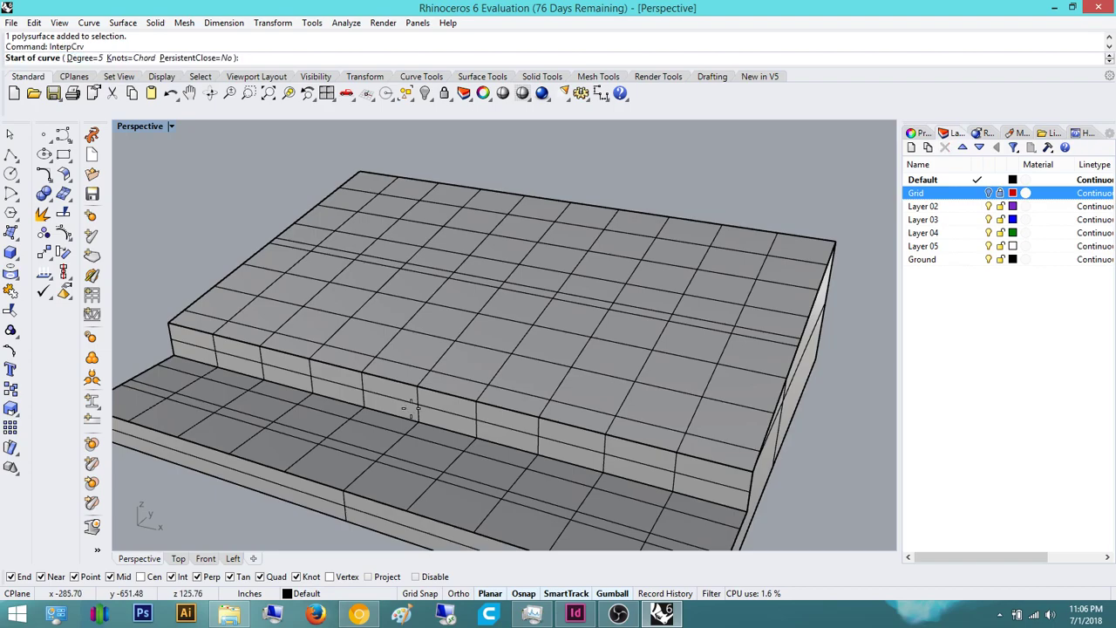
click(178, 558)
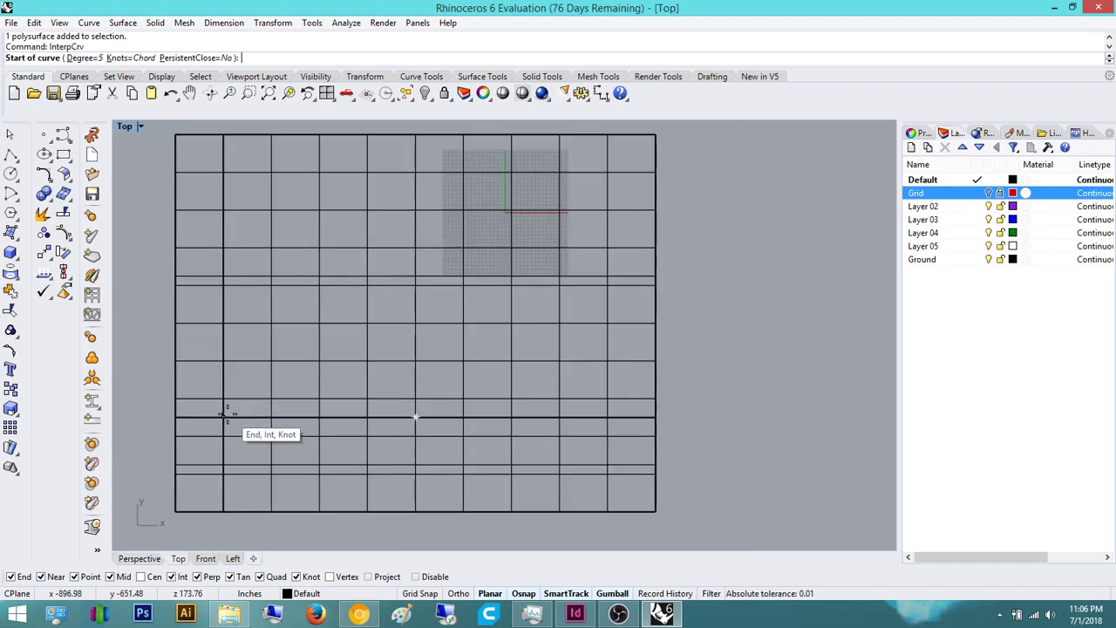
scroll(227, 415, up, 1)
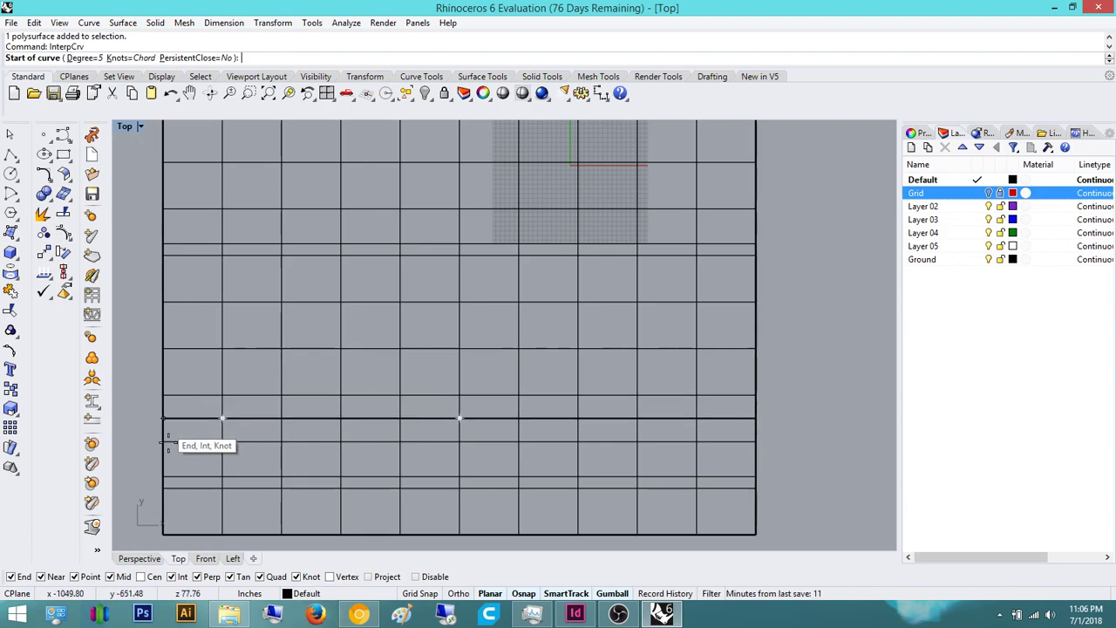
click(166, 487)
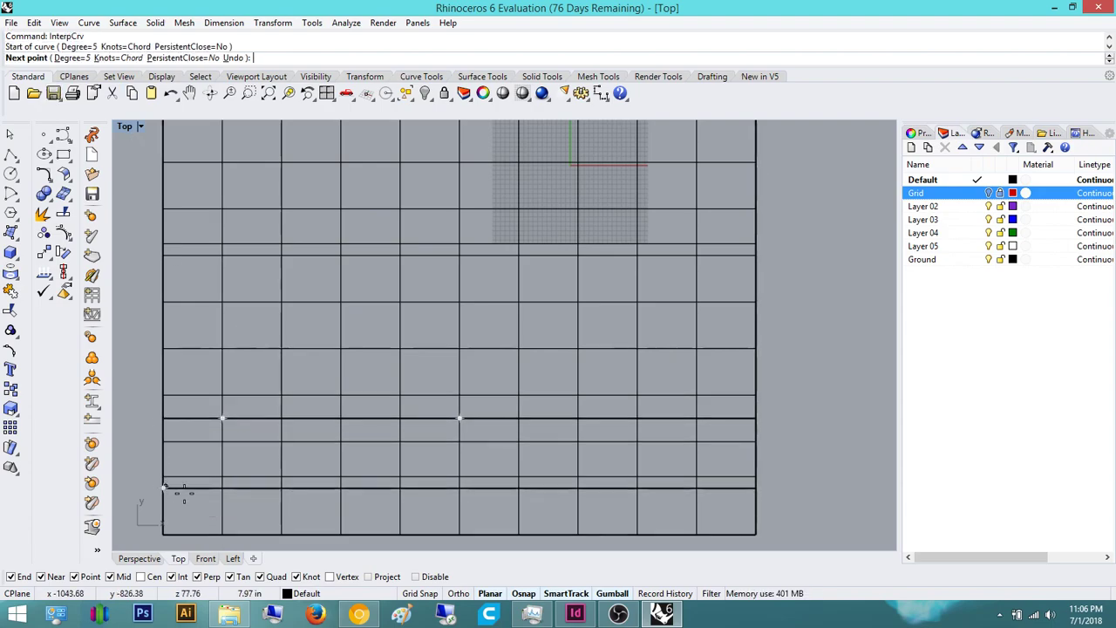
click(281, 442)
click(340, 348)
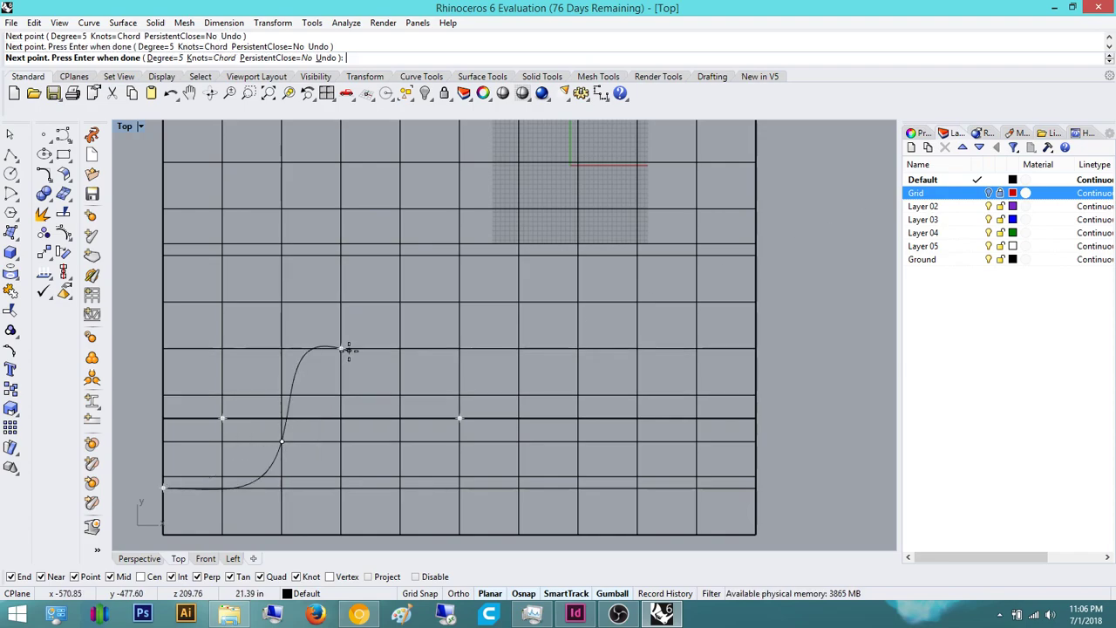
click(400, 301)
click(459, 255)
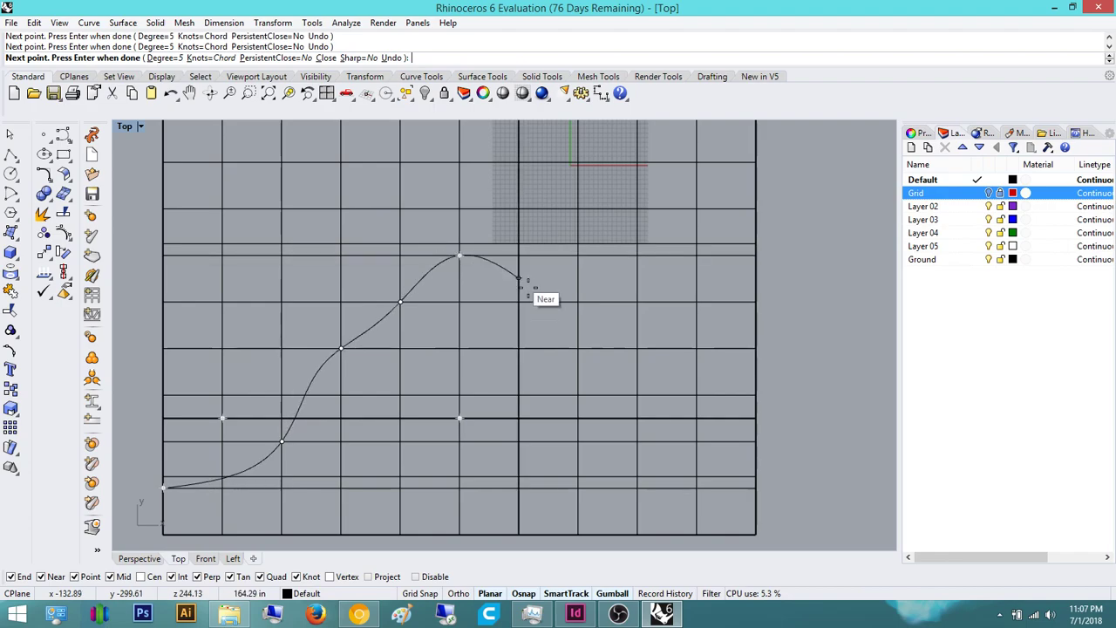
click(576, 301)
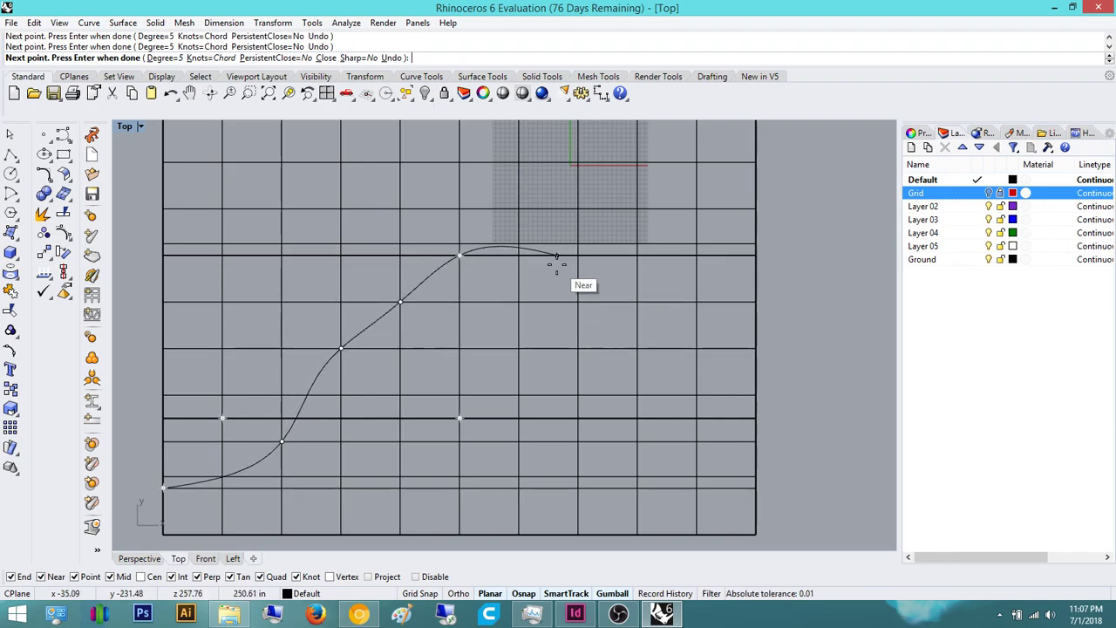
key(Return)
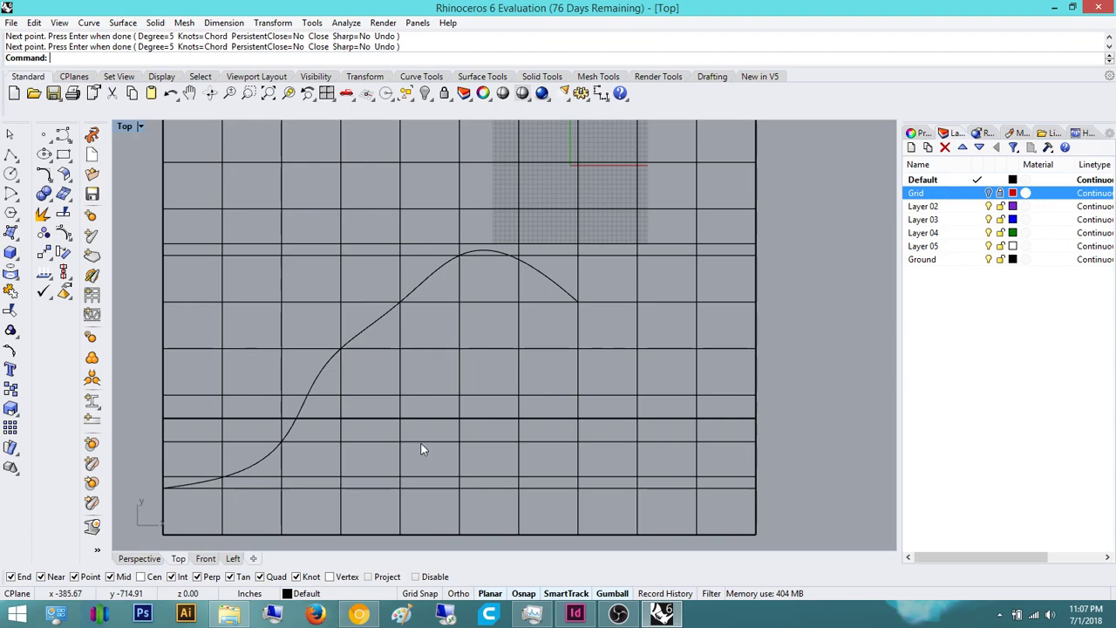
Step: Select the new interpolated curve in the Perspective view to examine how it sits against the solid
click(140, 558)
scroll(430, 327, down, 2)
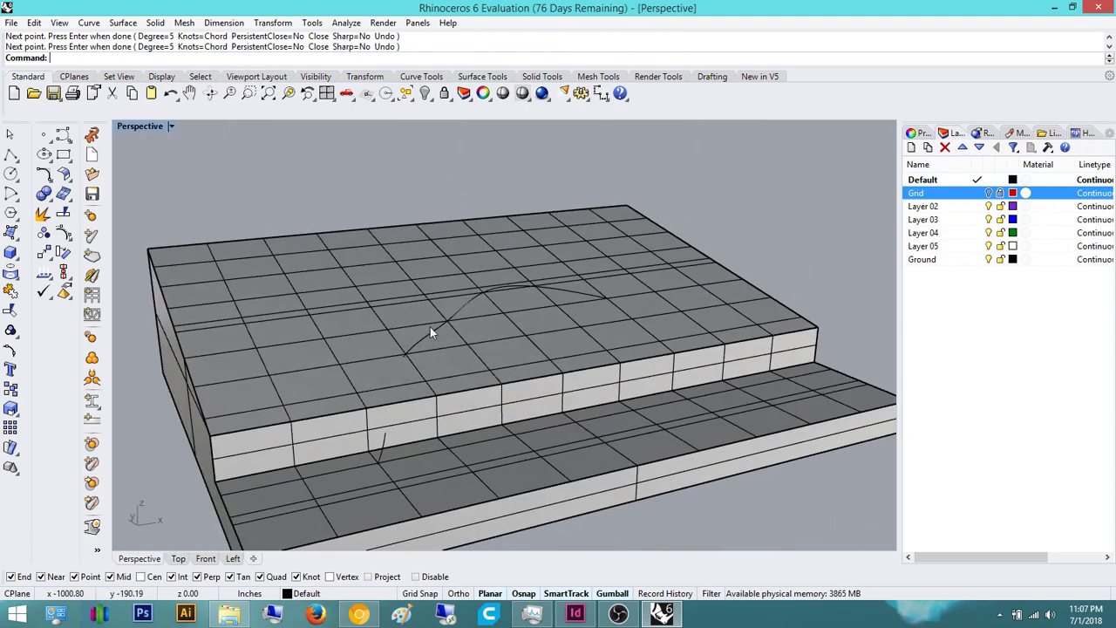
click(428, 344)
click(418, 340)
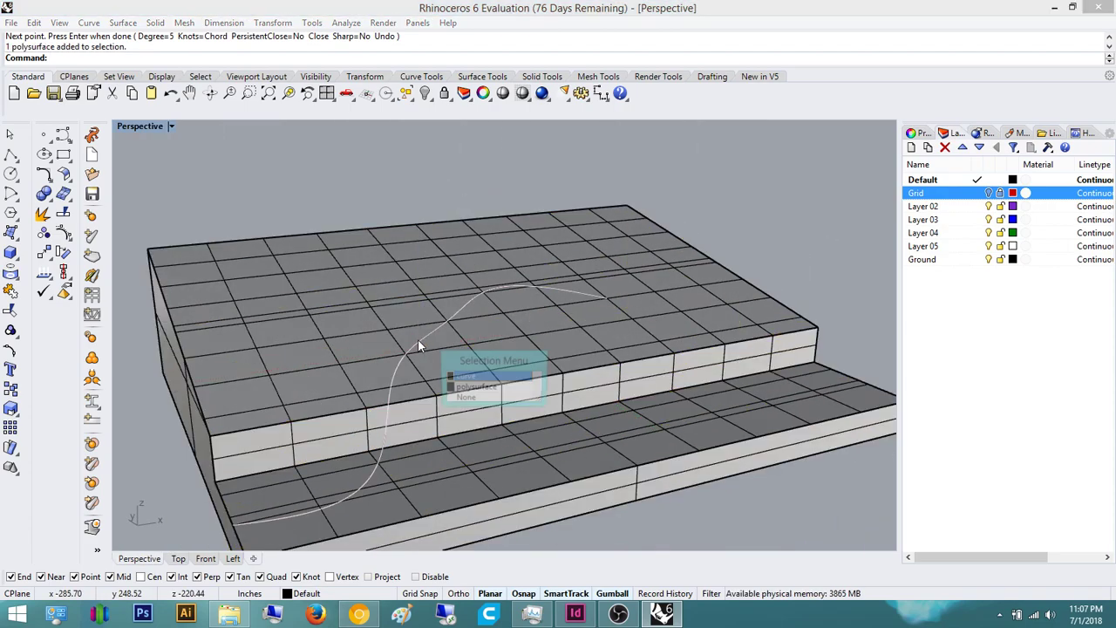
click(464, 376)
Step: Try locking the stepped solid, and undo the lock
shift+click(598, 375)
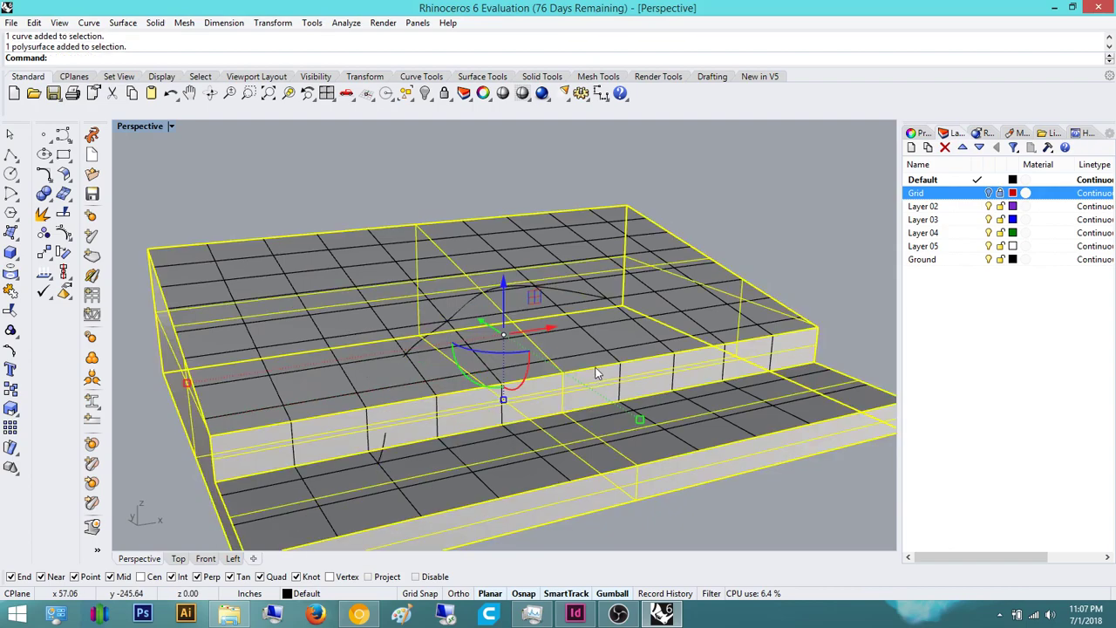
key(Return)
key(ctrl+z)
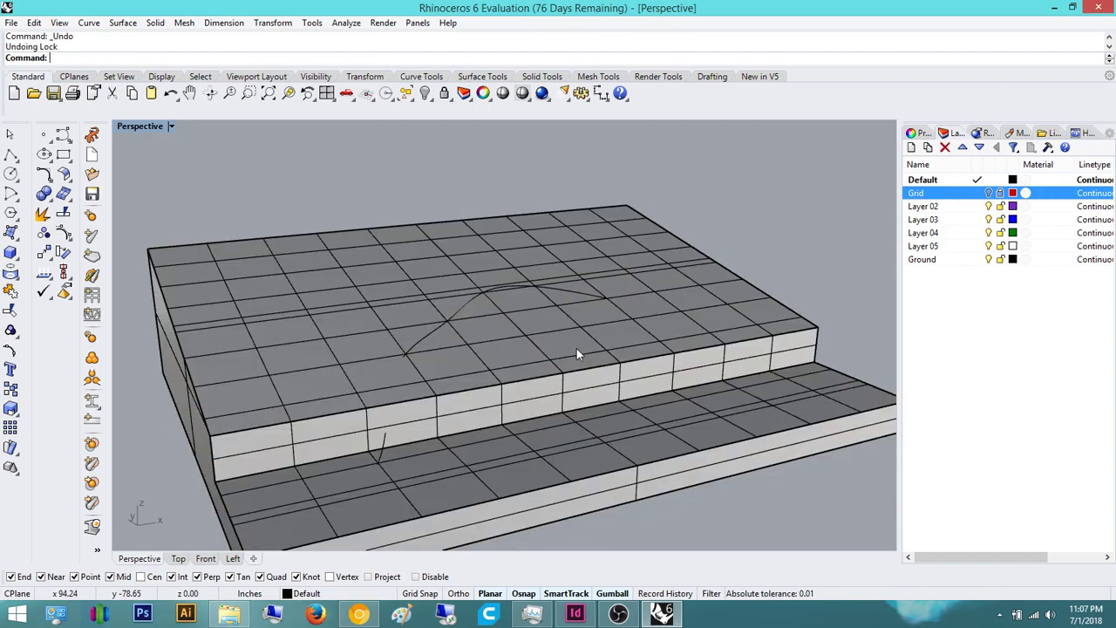
Step: Lock the stepped solid
right_drag(777, 220, 711, 256)
click(621, 343)
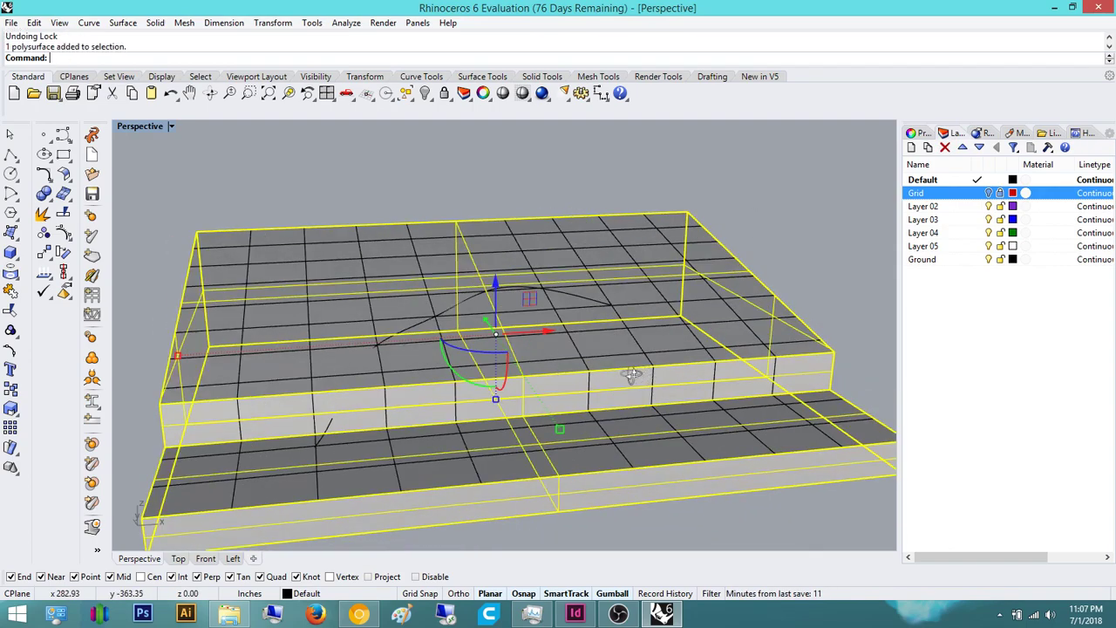
right_drag(621, 343, 628, 379)
key(ctrl+l)
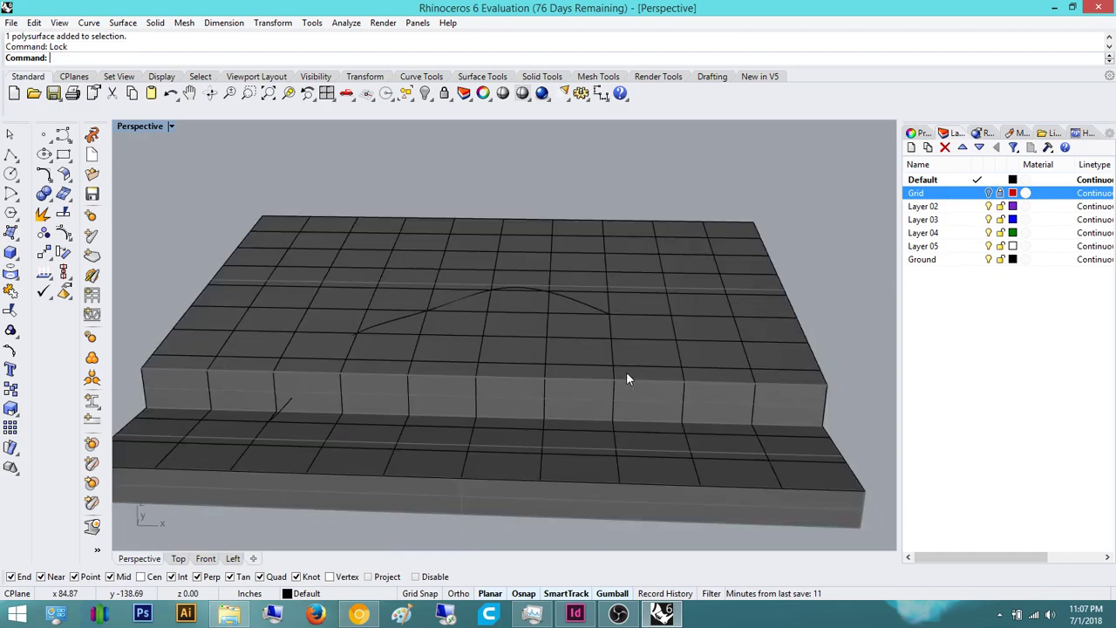
right_drag(637, 360, 594, 422)
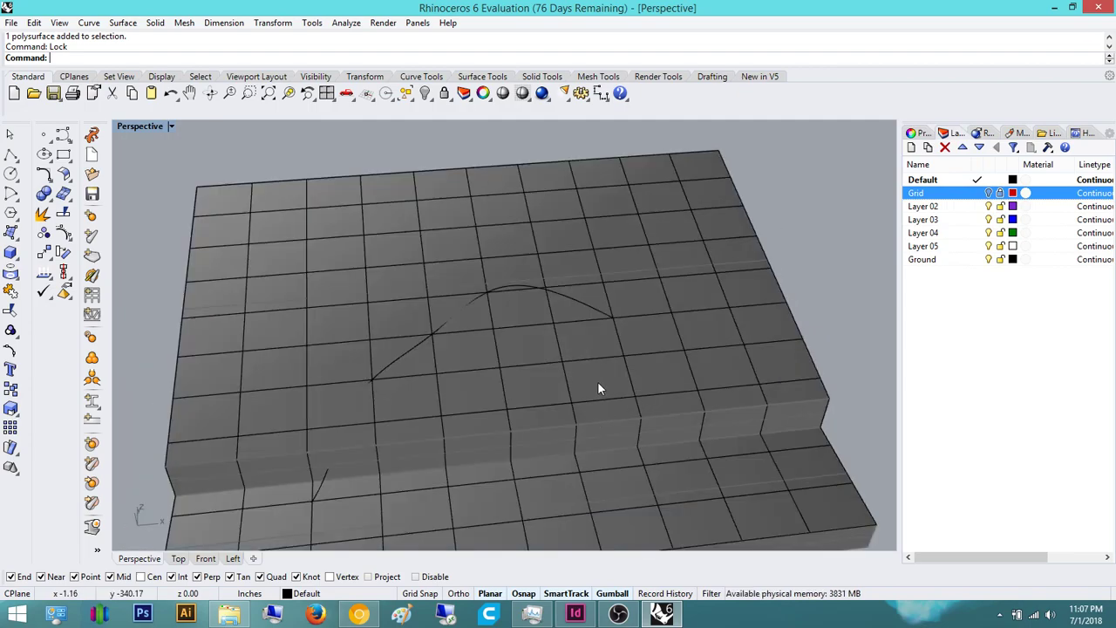
Step: Select the interpolated curve and examine from several angles where it leaves the sloped and stepped surfaces
right_drag(489, 365, 498, 293)
click(418, 343)
click(686, 220)
right_drag(675, 261, 441, 362)
click(377, 348)
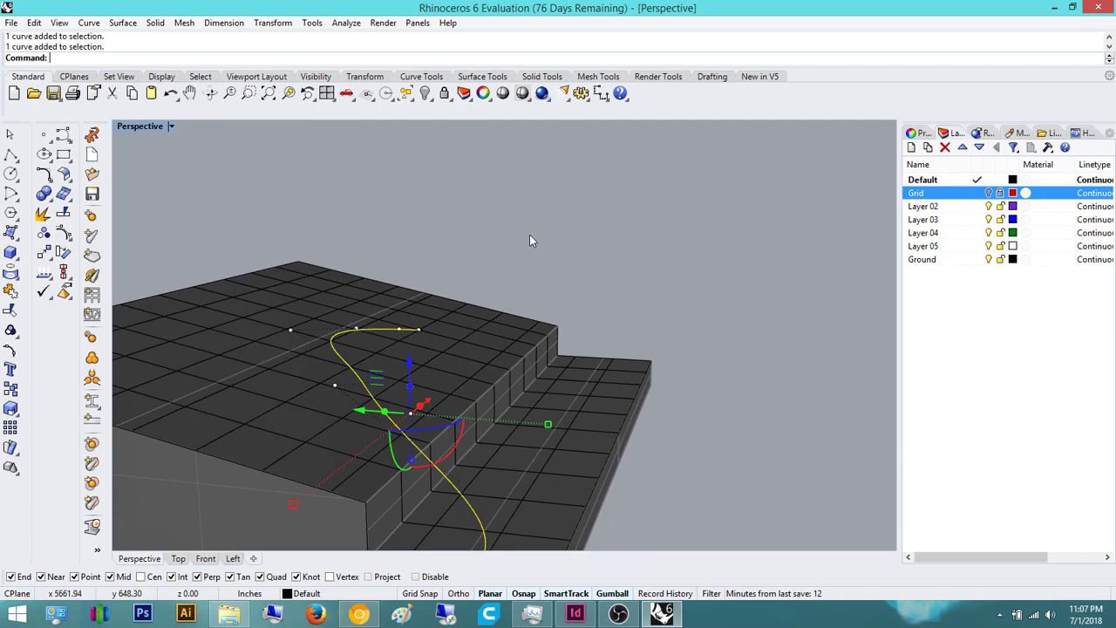
right_drag(530, 238, 534, 231)
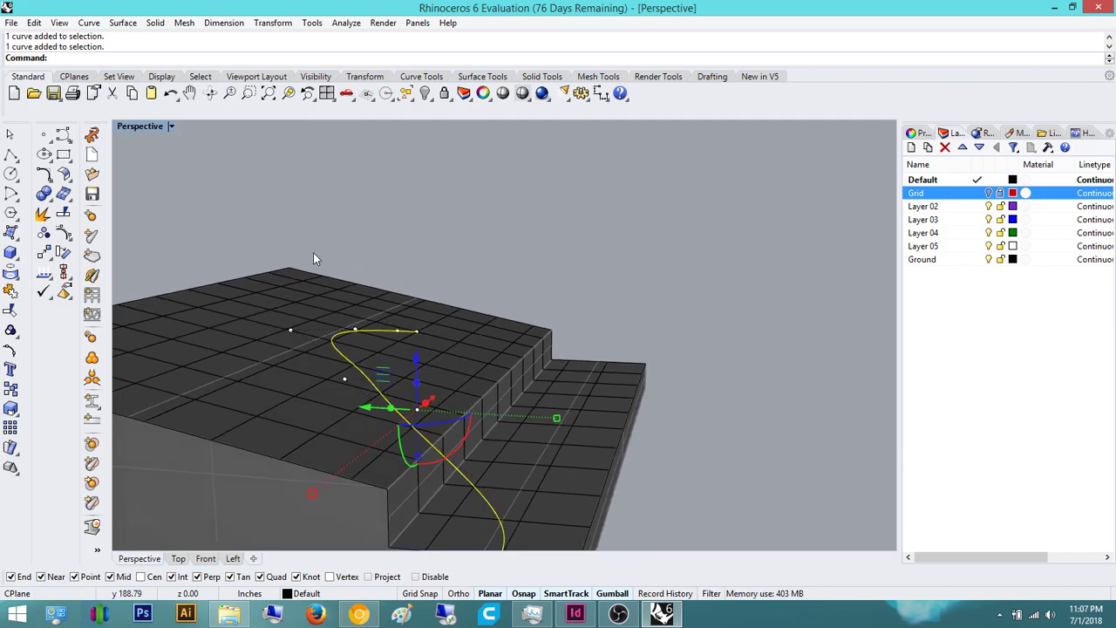
right_drag(692, 251, 562, 323)
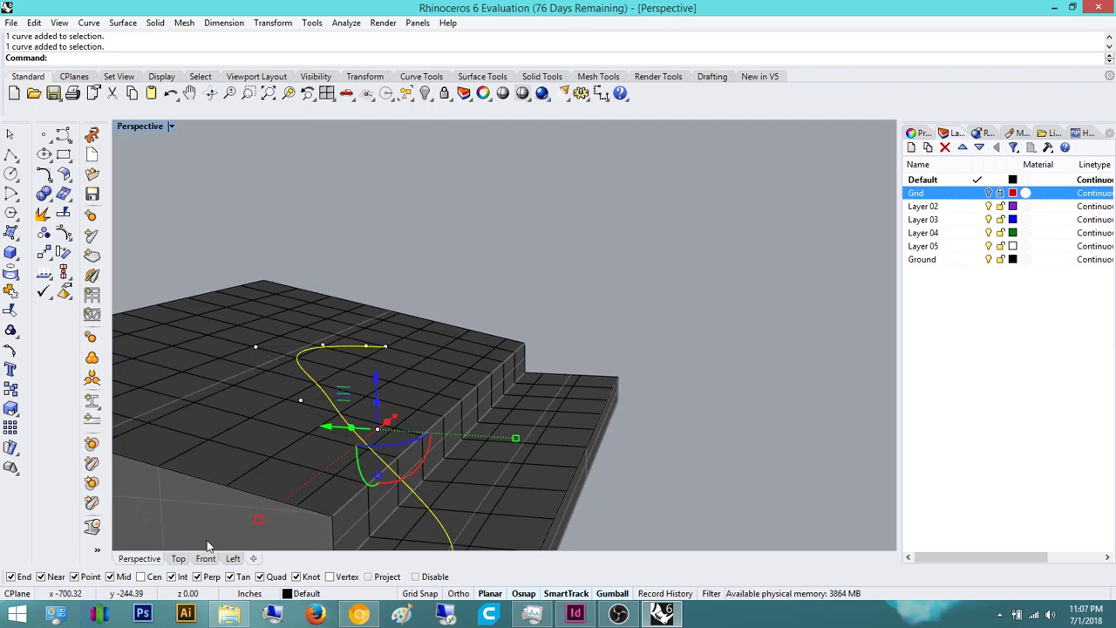
Step: Examine the interpolated curve's shape and control points against the grid in the Front view, and deselect it
click(207, 563)
right_drag(510, 292, 422, 283)
scroll(356, 292, down, 10)
right_drag(340, 284, 603, 373)
scroll(604, 373, down, 6)
right_drag(347, 218, 725, 354)
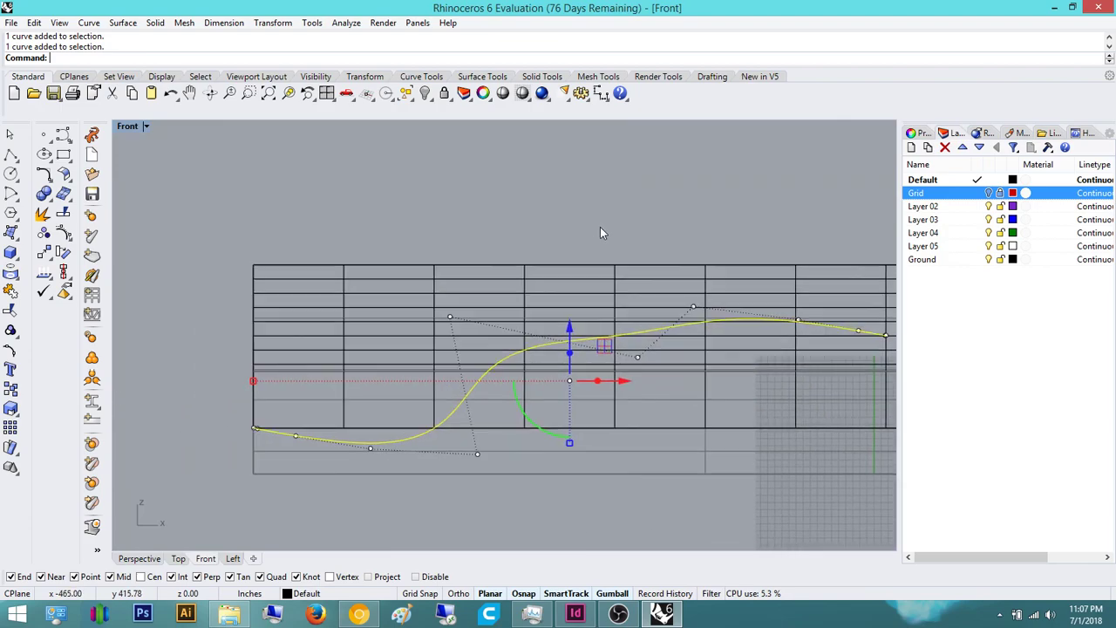
click(600, 228)
right_drag(577, 243, 504, 289)
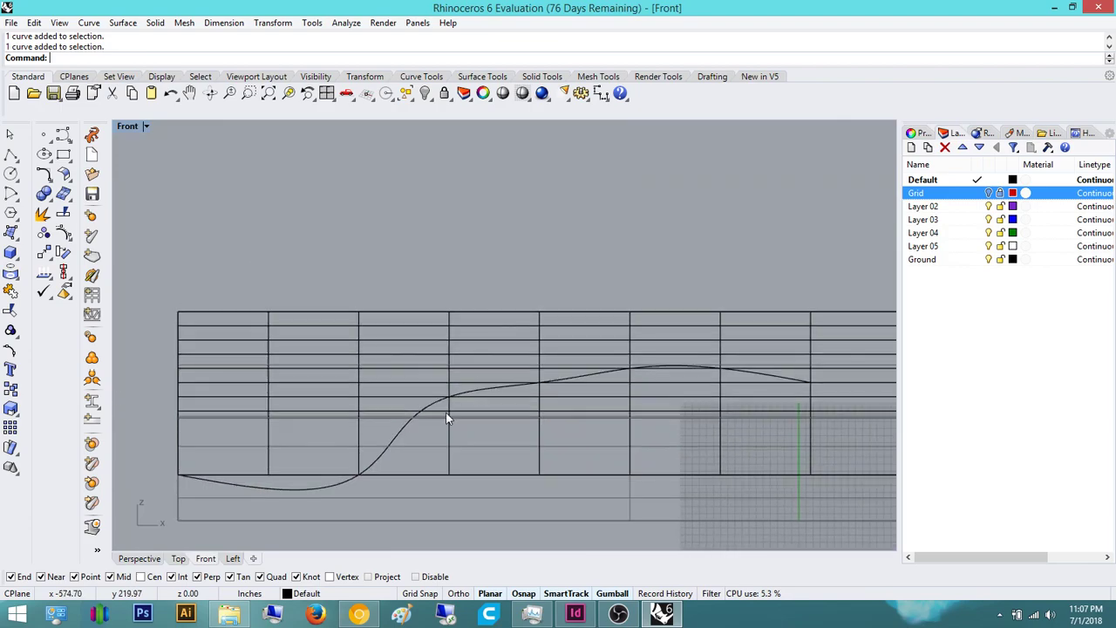
Step: Examine in the Left view how the interpolated curve deviates from the solid's slope and step
click(233, 559)
scroll(435, 305, down, 2)
scroll(542, 338, up, 6)
right_drag(523, 350, 472, 364)
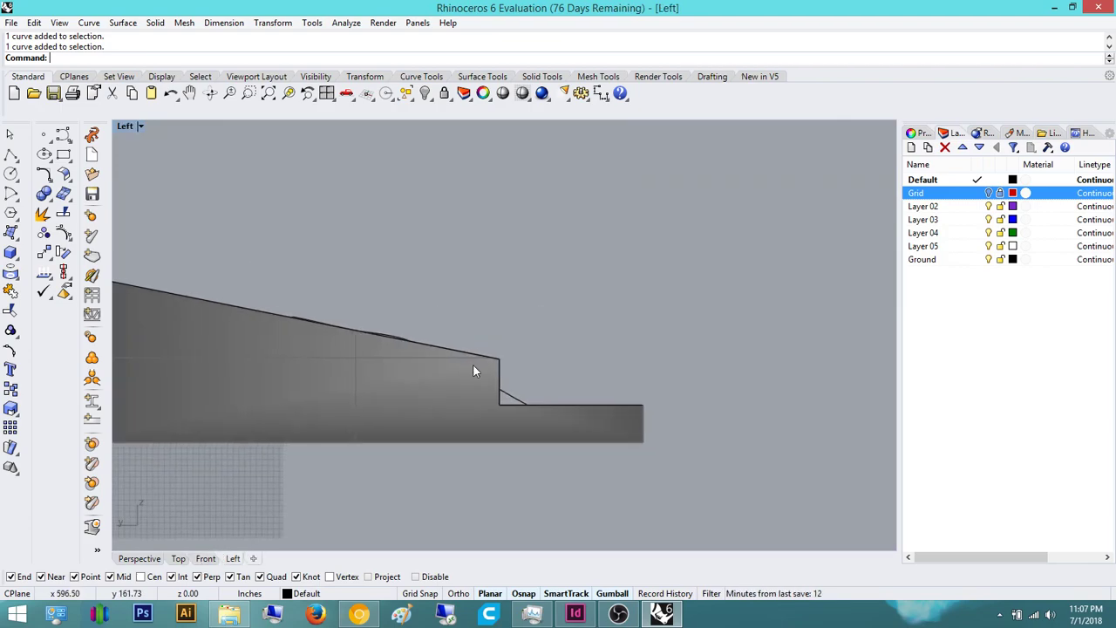
right_click(472, 372)
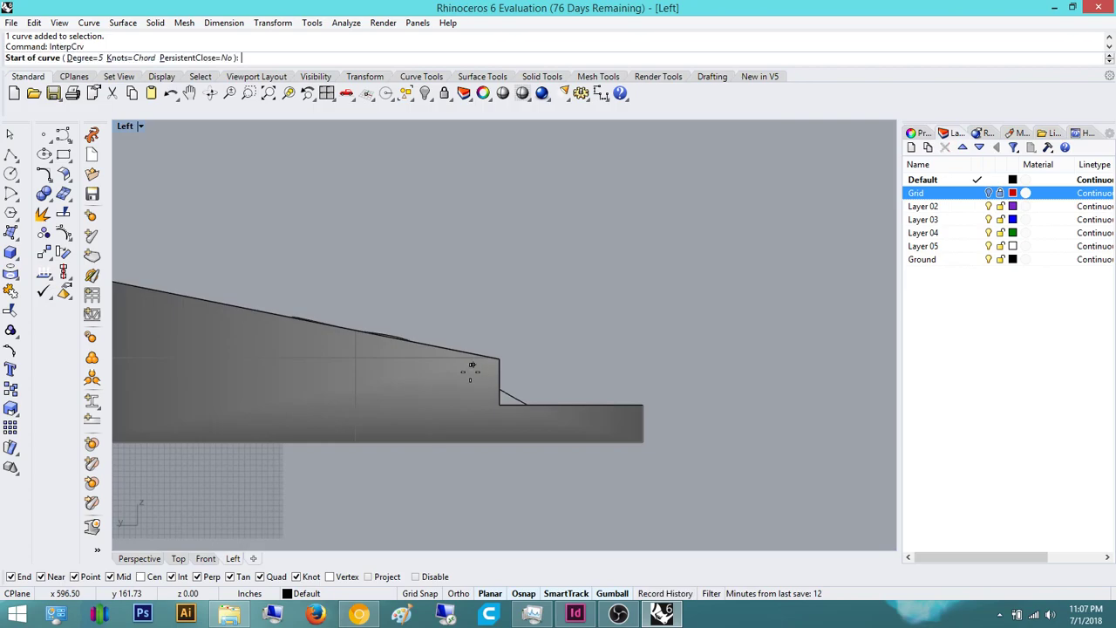
Step: Draw a four-point wavy interpolated curve above the solid's slope and step in the Left view
click(284, 213)
click(430, 264)
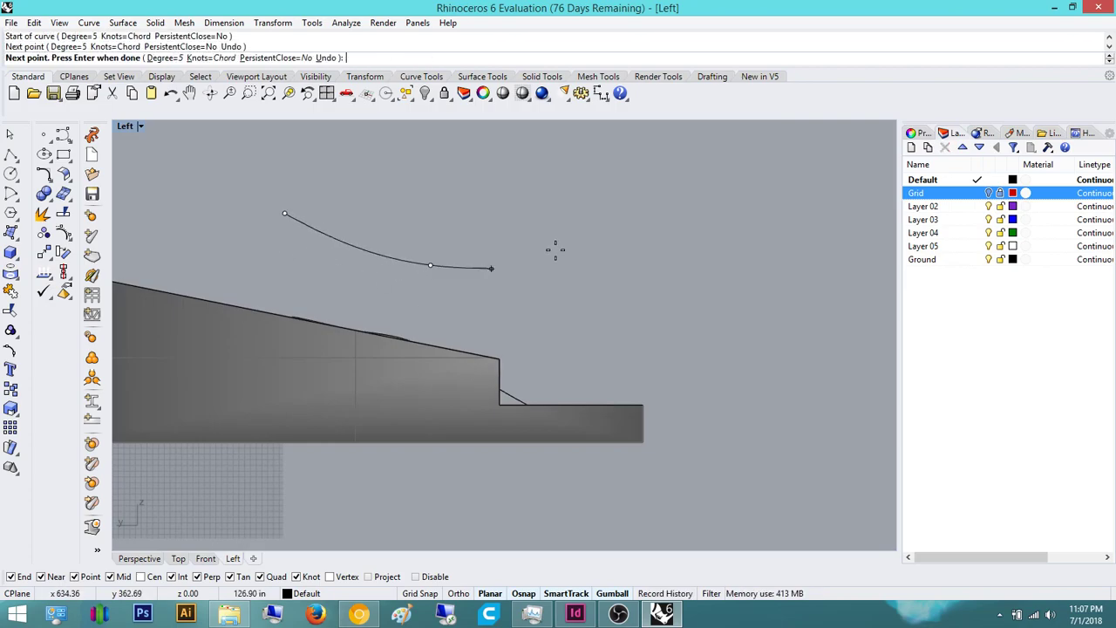
click(586, 234)
click(779, 291)
right_click(787, 253)
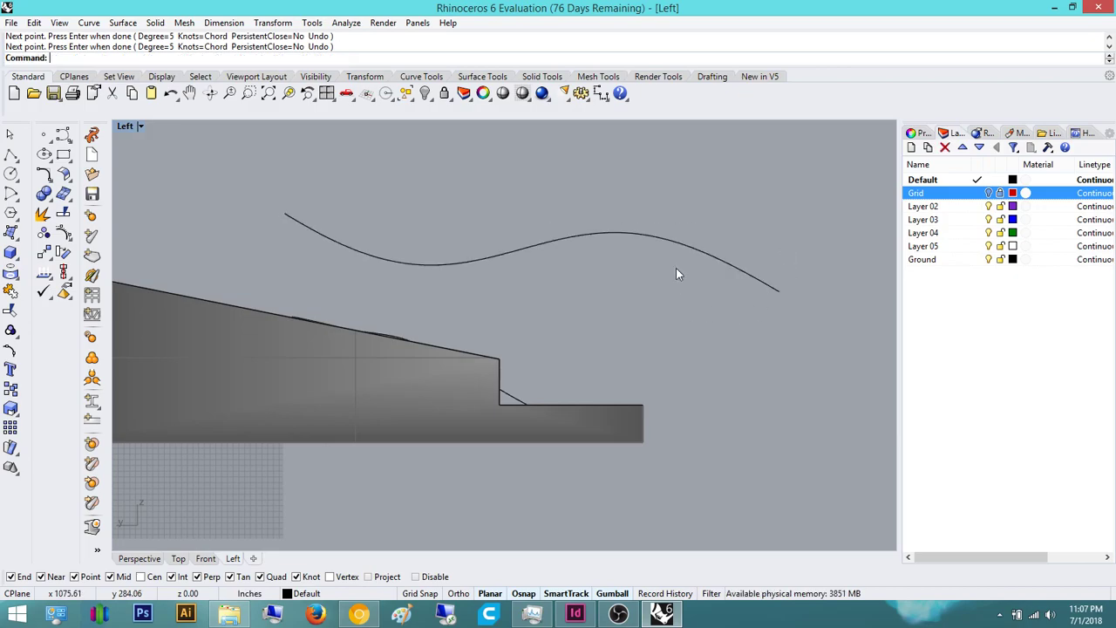
Step: Move the new wavy curve sideways in the Perspective view so it floats over the middle of the stepped solid
drag(705, 307, 667, 205)
click(140, 558)
right_drag(331, 436, 408, 298)
right_drag(502, 338, 554, 315)
drag(550, 288, 354, 345)
right_drag(497, 361, 531, 385)
mouse_move(412, 354)
mouse_down()
mouse_move(402, 355)
mouse_move(411, 355)
mouse_up()
click(628, 248)
Step: Shift the wavy curve away from the step, back over the sloped surface
right_drag(481, 349, 417, 348)
click(464, 353)
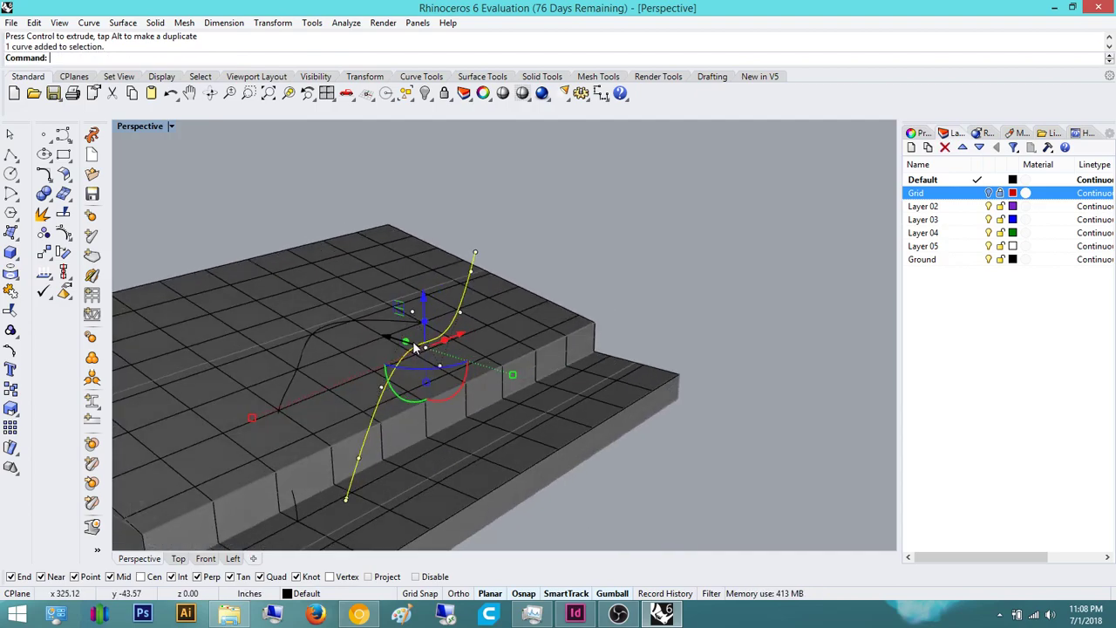
drag(390, 341, 294, 317)
right_drag(358, 361, 407, 391)
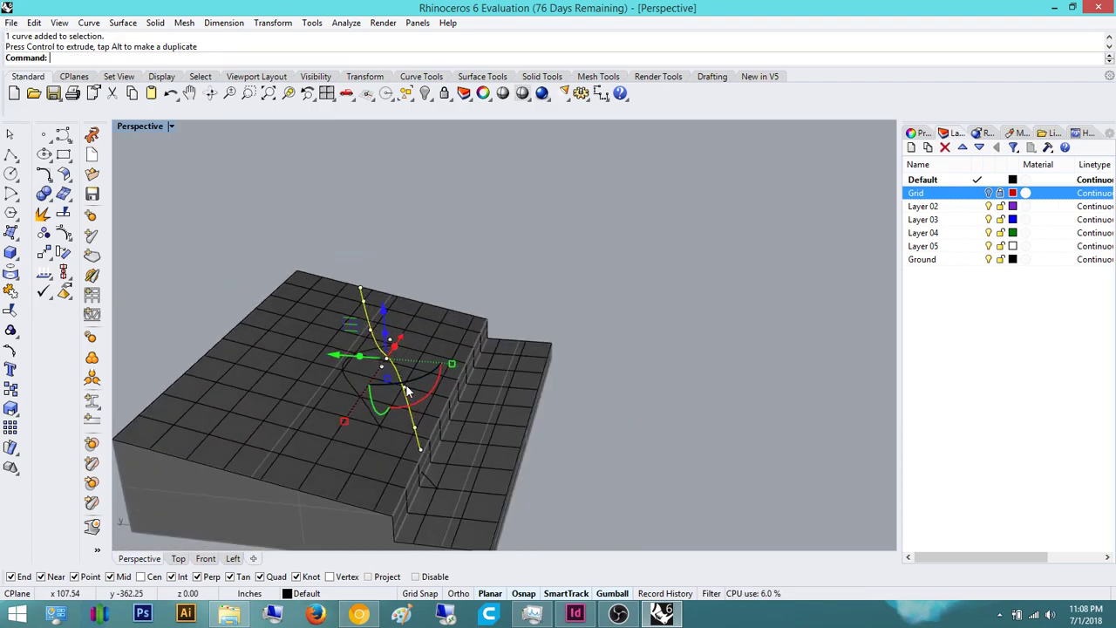
Step: Copy the wavy curve to the other side of the solid, beside the lower step
key(Return)
click(404, 385)
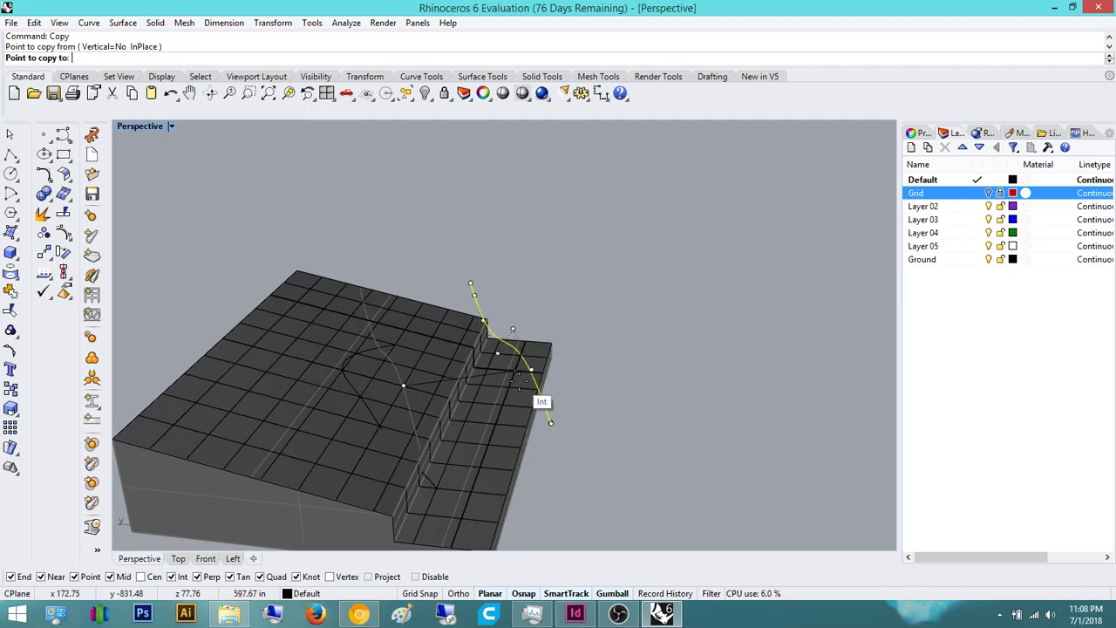
click(515, 382)
key(Return)
right_drag(499, 339, 491, 331)
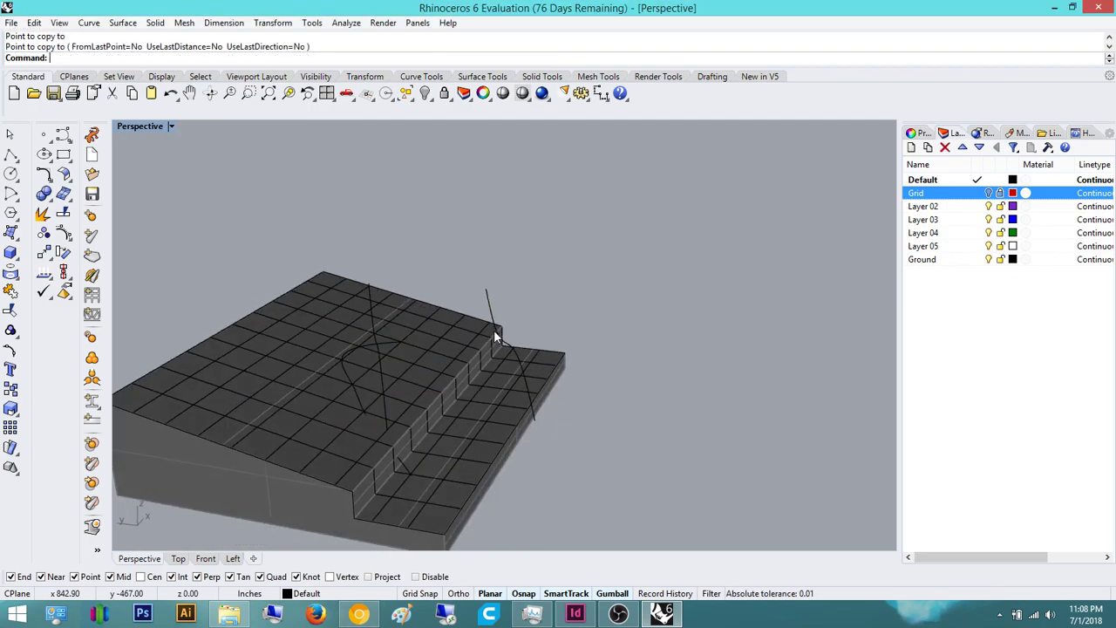
Step: Select the copied wavy curve and lower it slightly toward the step
scroll(494, 333, up, 3)
click(515, 349)
click(563, 294)
right_drag(563, 294, 518, 346)
click(506, 360)
drag(520, 312, 522, 342)
click(598, 319)
Step: Try to loft the interpolated curve on the solid together with the two raised wavy curves
right_drag(598, 319, 367, 420)
scroll(367, 418, up, 4)
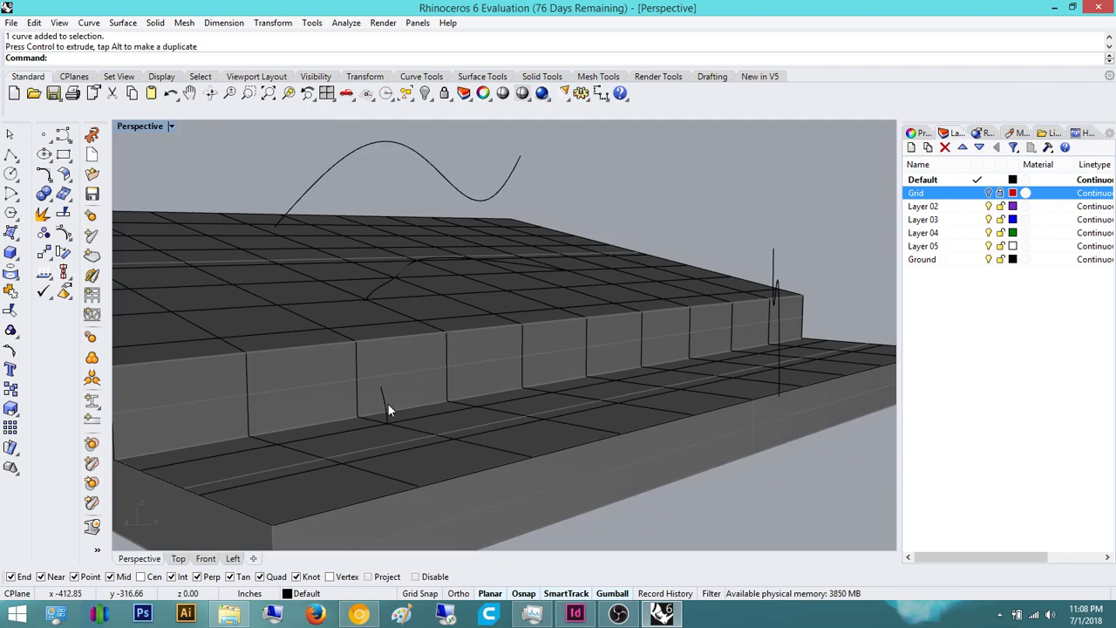
click(387, 402)
scroll(406, 363, down, 6)
click(412, 308)
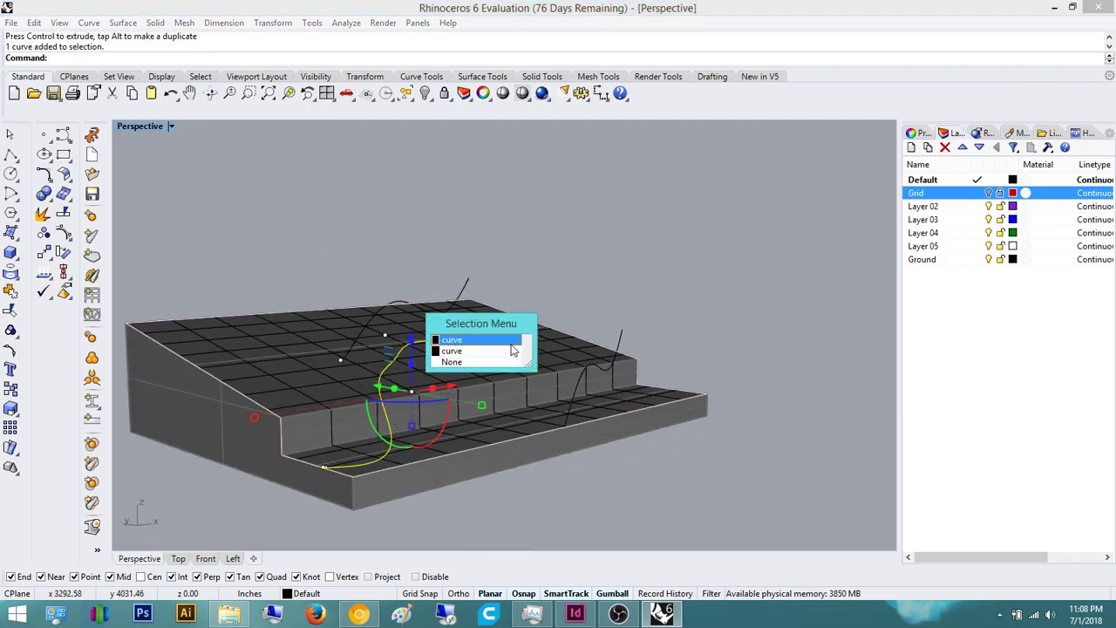
click(468, 352)
right_drag(419, 327, 553, 302)
scroll(515, 348, up, 2)
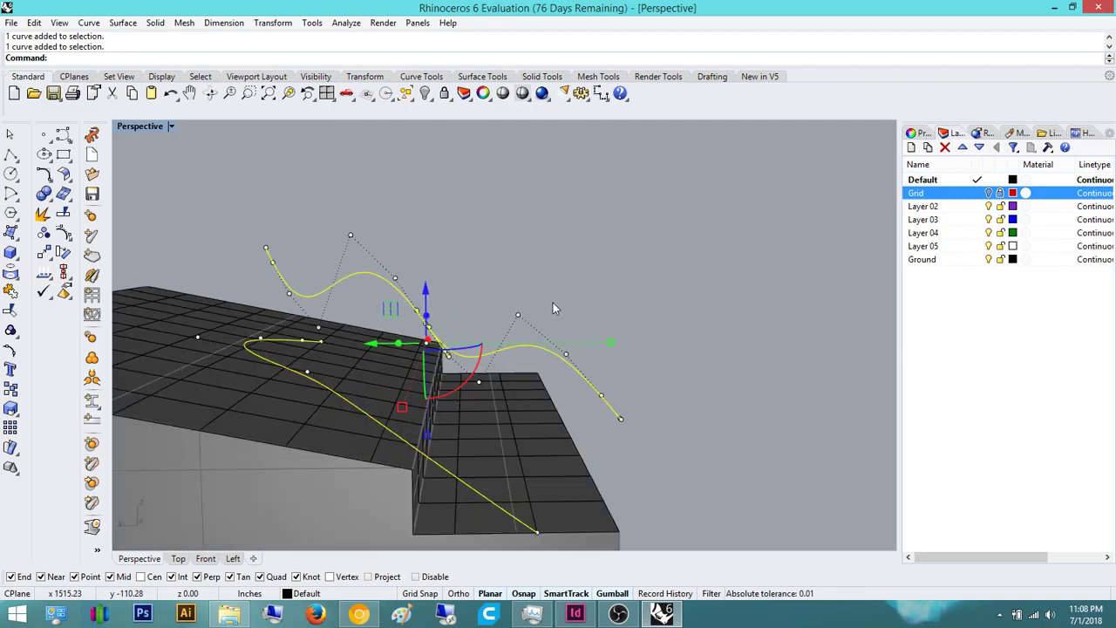
key(Return)
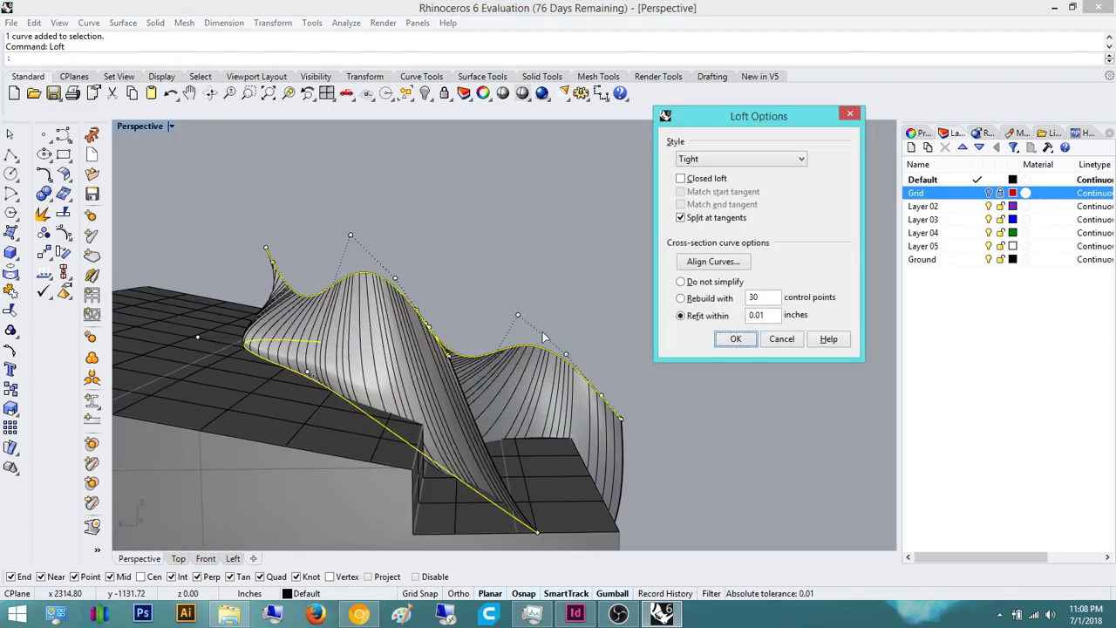
Step: Examine the loft preview between the three curves up close and from several angles, and cancel it
right_drag(404, 386, 271, 344)
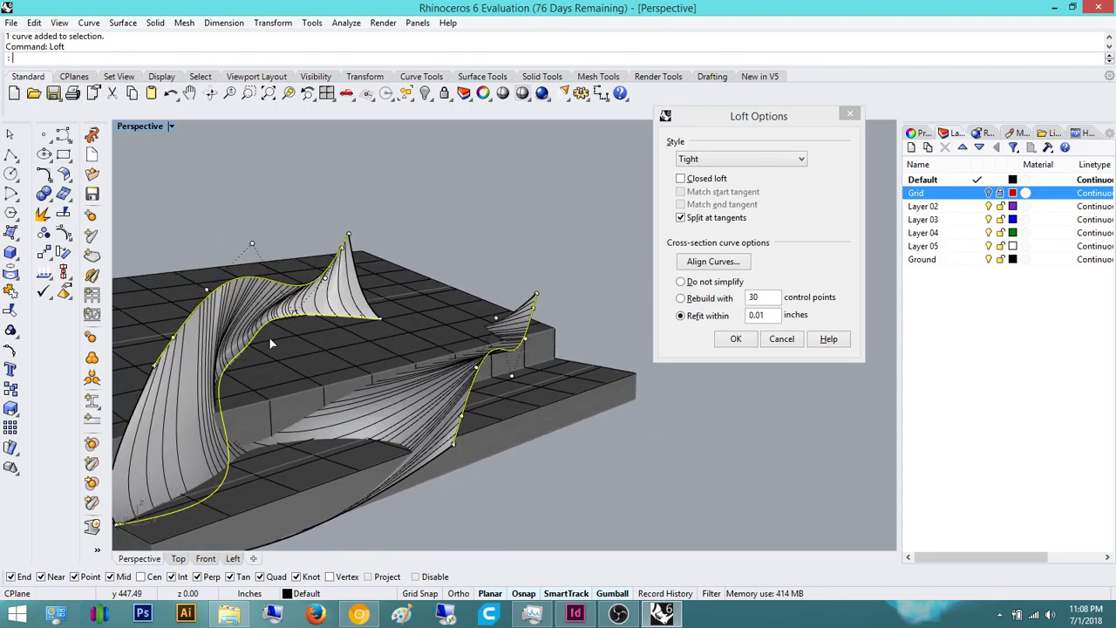
scroll(305, 334, up, 5)
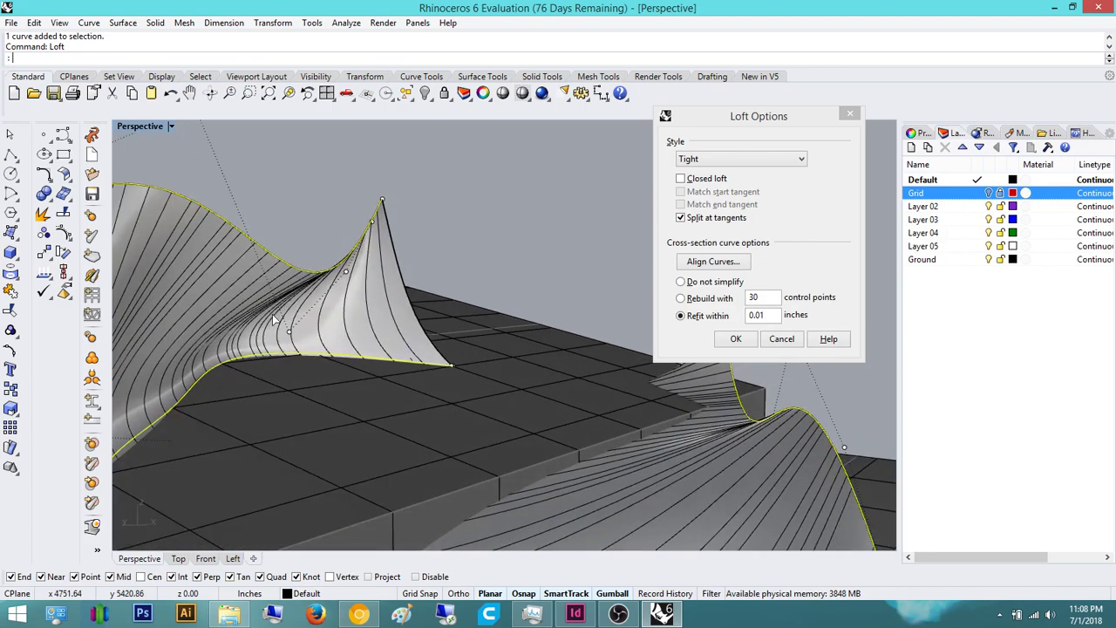
scroll(284, 361, up, 4)
scroll(317, 349, down, 8)
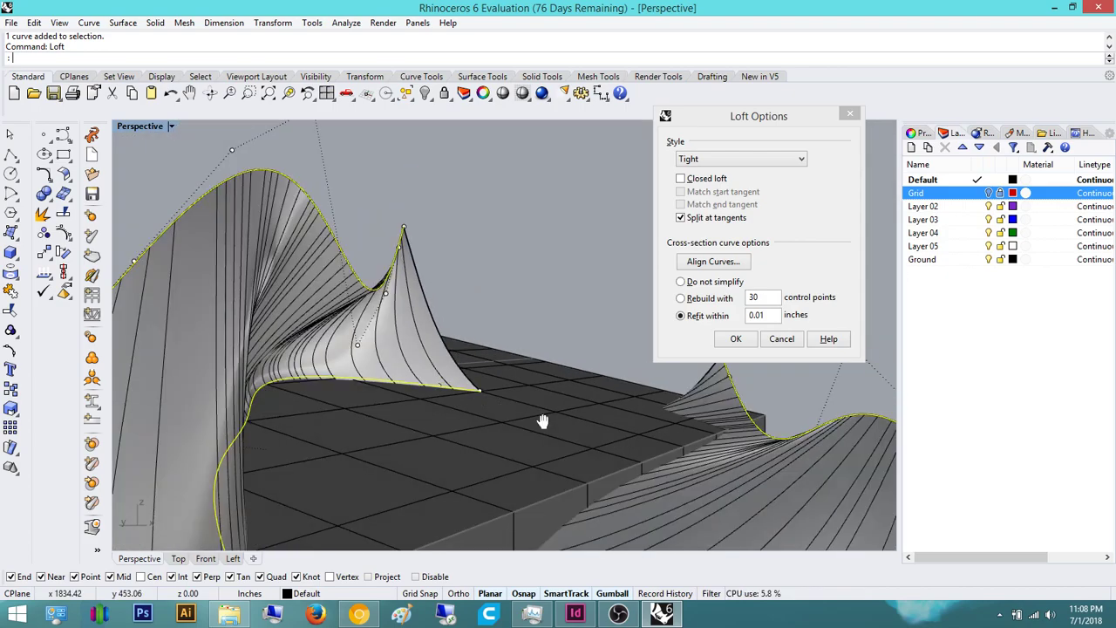
right_drag(611, 439, 401, 218)
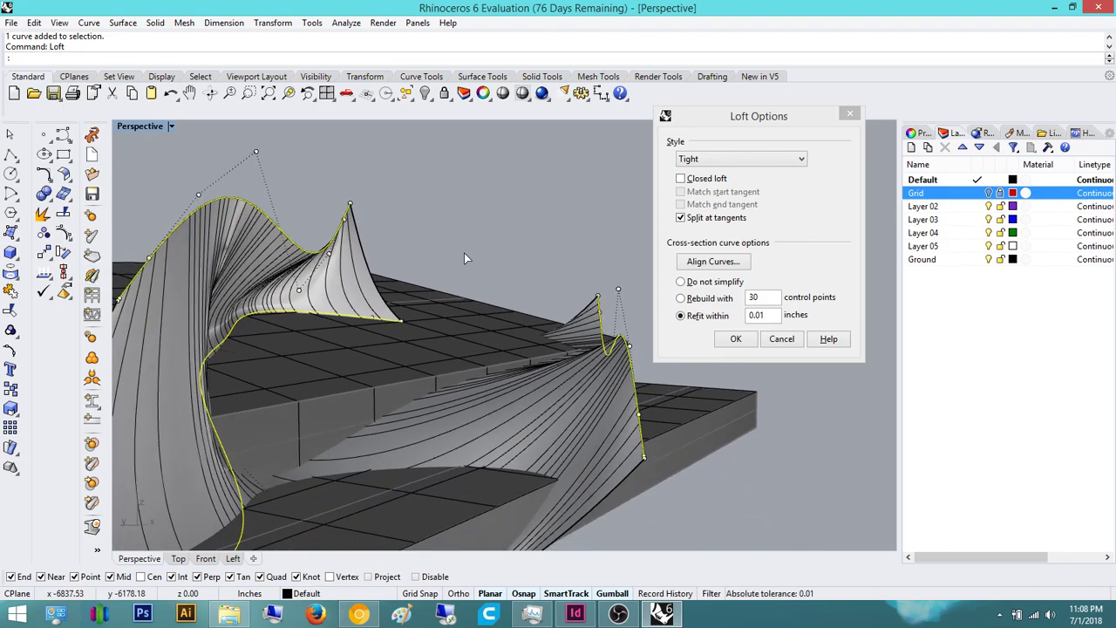
click(778, 341)
Step: Try lofting the on-surface curve, the wavy curve over the slope and the copied curve in that order, and start aligning the curves
right_drag(389, 339, 435, 354)
click(533, 229)
right_drag(521, 295, 395, 340)
click(385, 335)
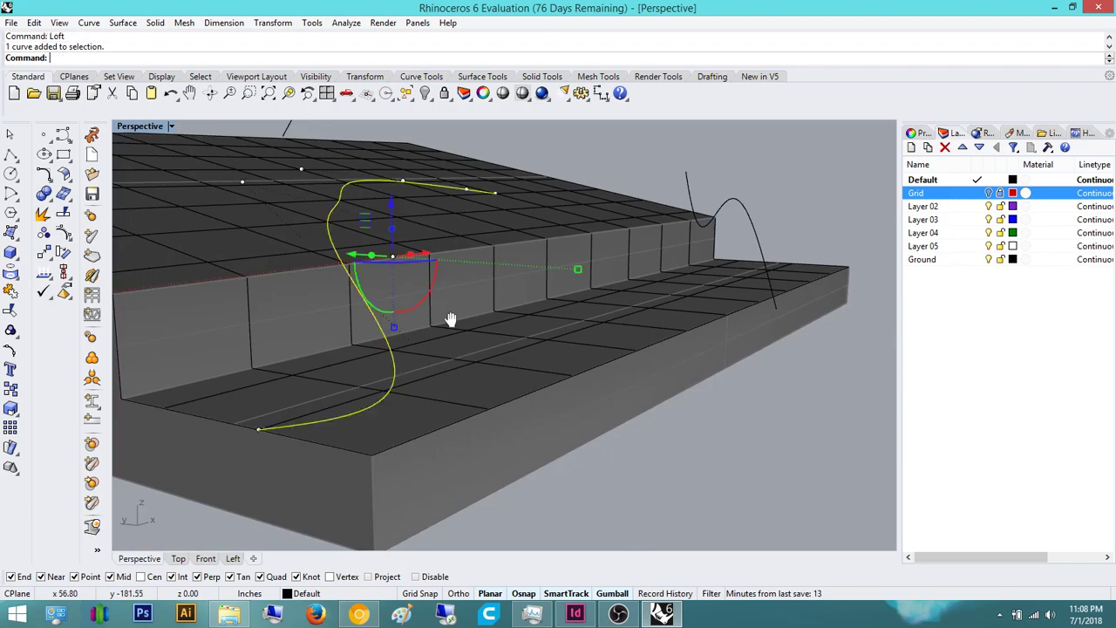
right_drag(450, 316, 416, 220)
click(414, 211)
click(626, 276)
right_click(663, 219)
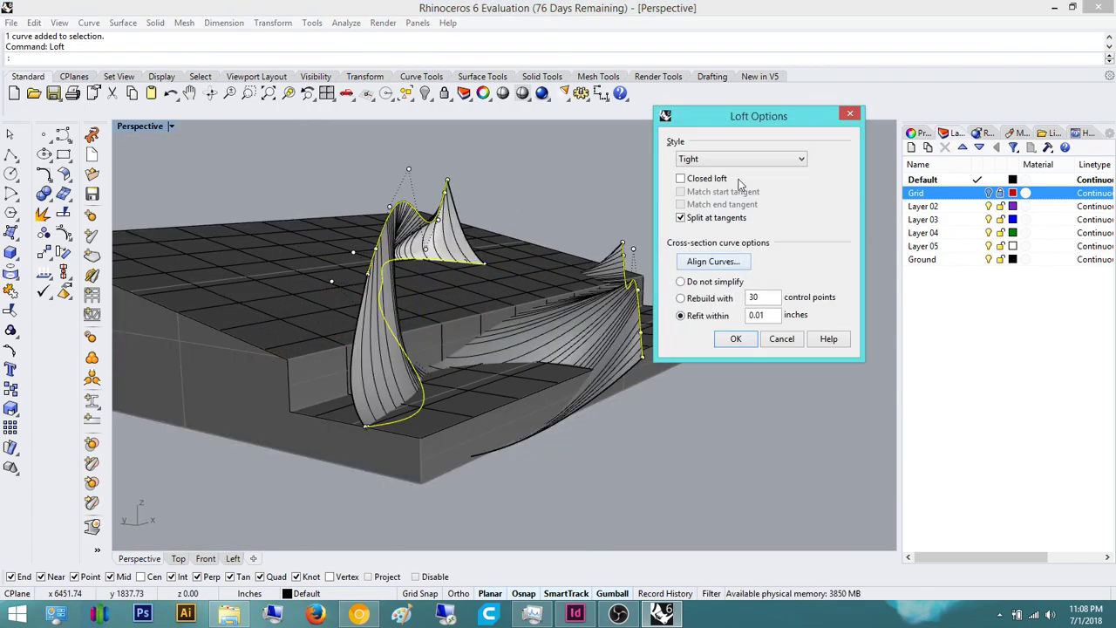
click(713, 262)
right_drag(491, 225, 549, 213)
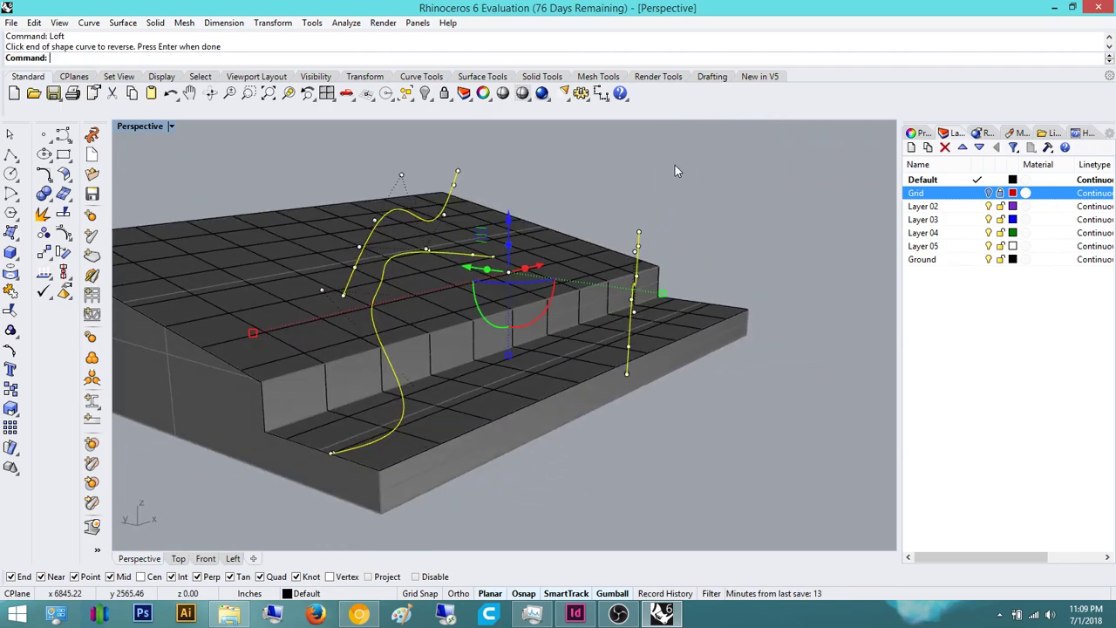
key(Return)
click(389, 275)
click(406, 211)
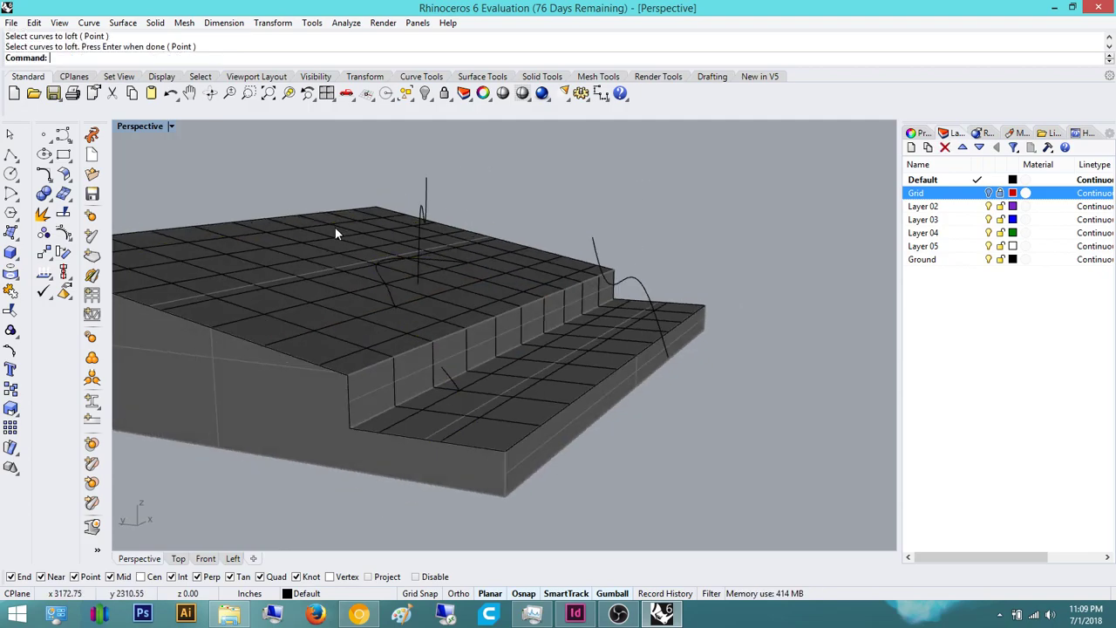
right_drag(432, 245, 411, 298)
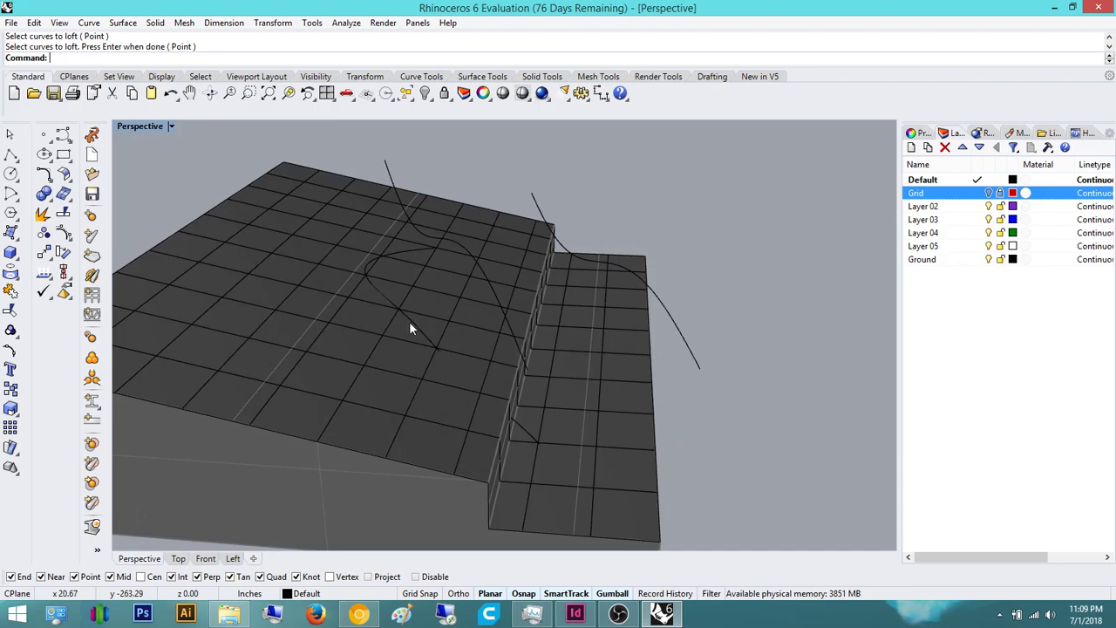
click(409, 320)
click(480, 275)
key(Escape)
Step: Loft a surface between the two raised wavy curves only
click(676, 325)
click(463, 311)
key(Return)
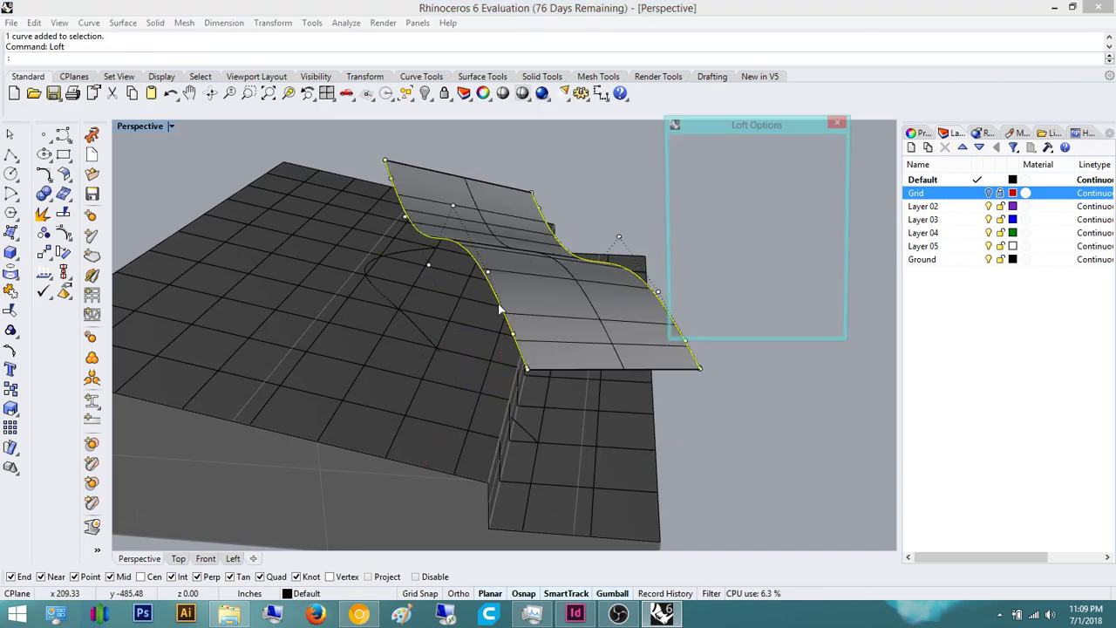
click(737, 339)
Step: Try to add the on-surface interpolated curve to the two raised curves in a further loft, and cancel it
right_drag(533, 367, 468, 300)
shift+click(432, 307)
right_click(435, 308)
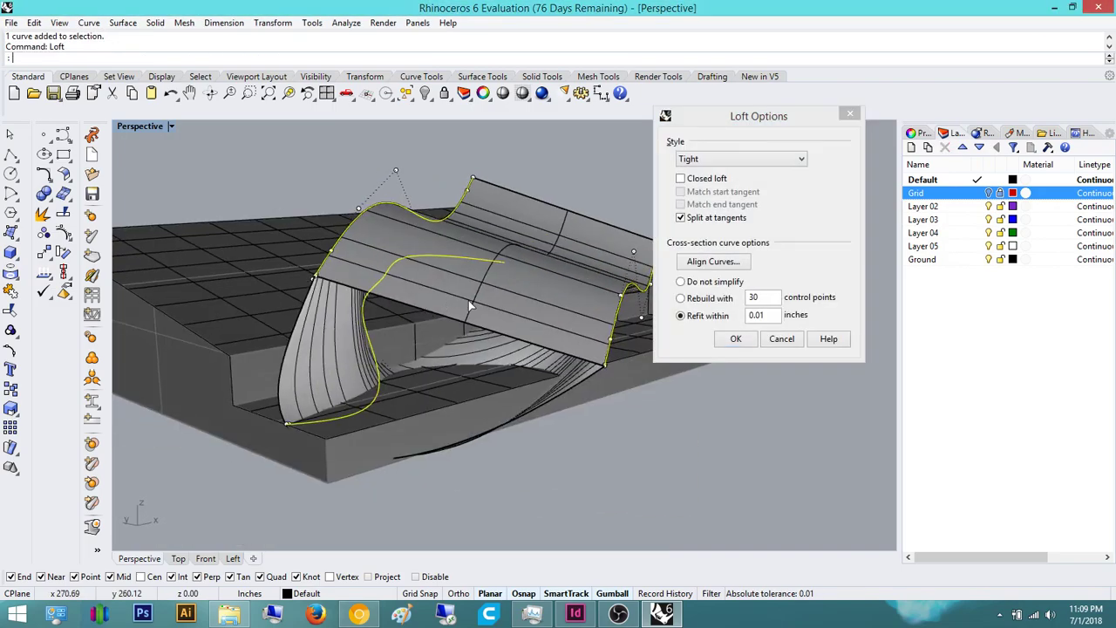
key(Escape)
Step: Try to loft only the on-surface curve and the wavy curve over the slope, inspect the preview, and cancel
right_drag(354, 270, 444, 292)
click(437, 280)
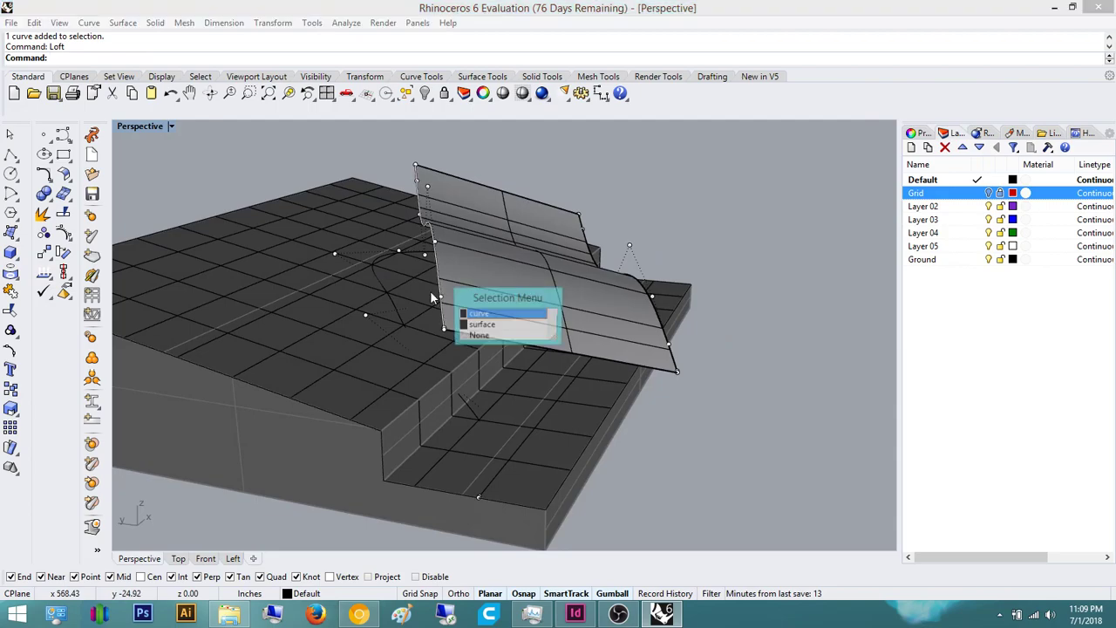
click(475, 314)
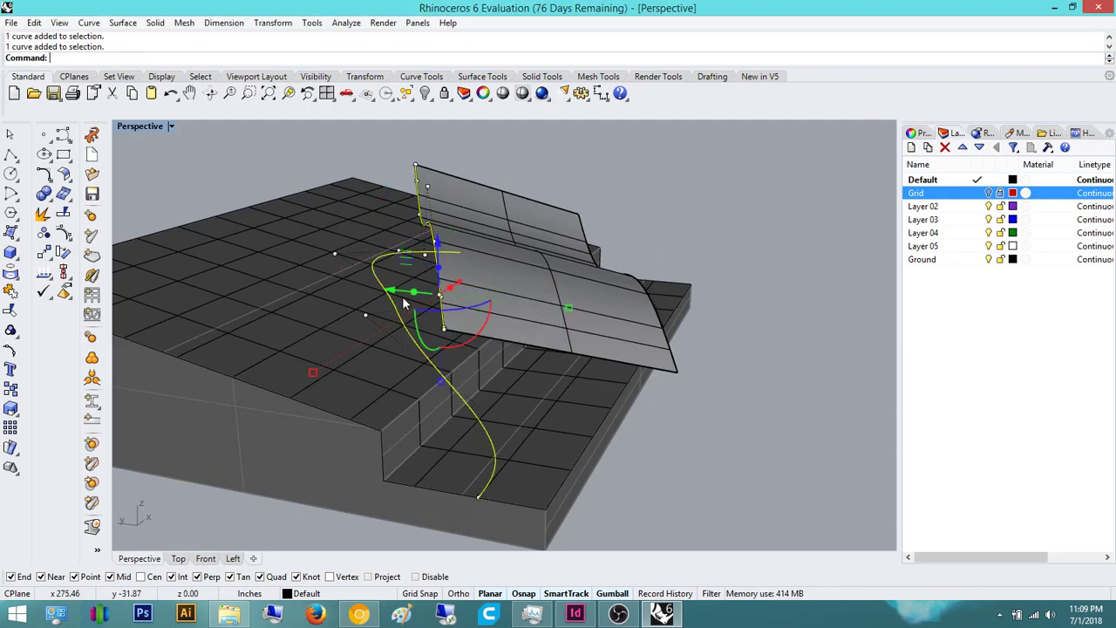
right_click(404, 303)
right_drag(404, 302, 620, 348)
scroll(447, 270, up, 4)
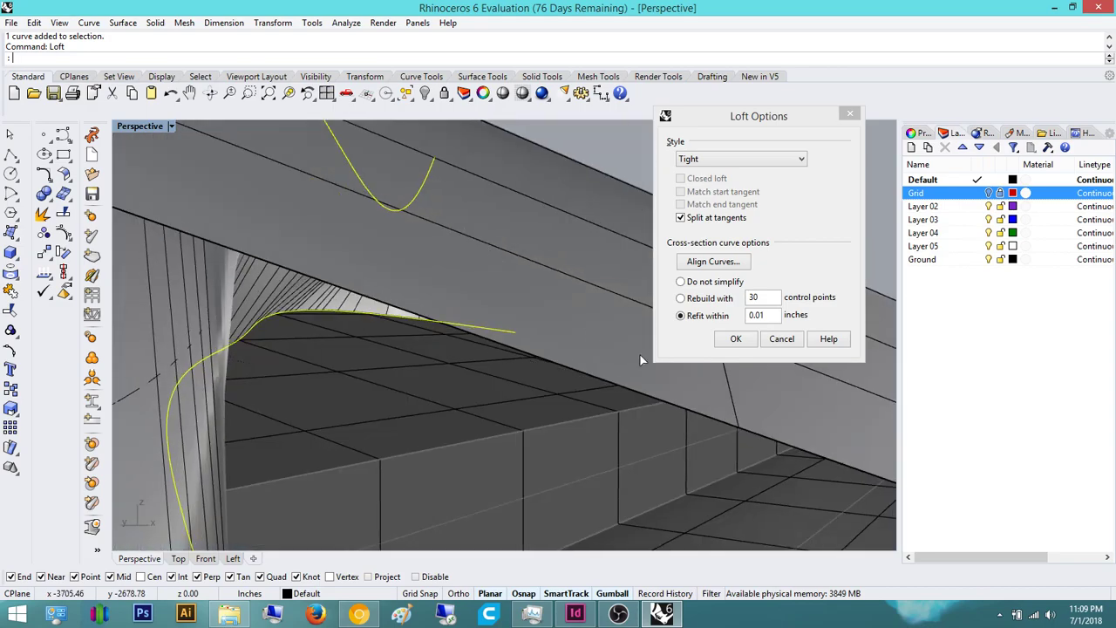
click(780, 343)
Step: Delete the lofted surface between the two raised wavy curves
scroll(419, 346, down, 6)
click(494, 316)
right_drag(411, 349, 577, 330)
key(Delete)
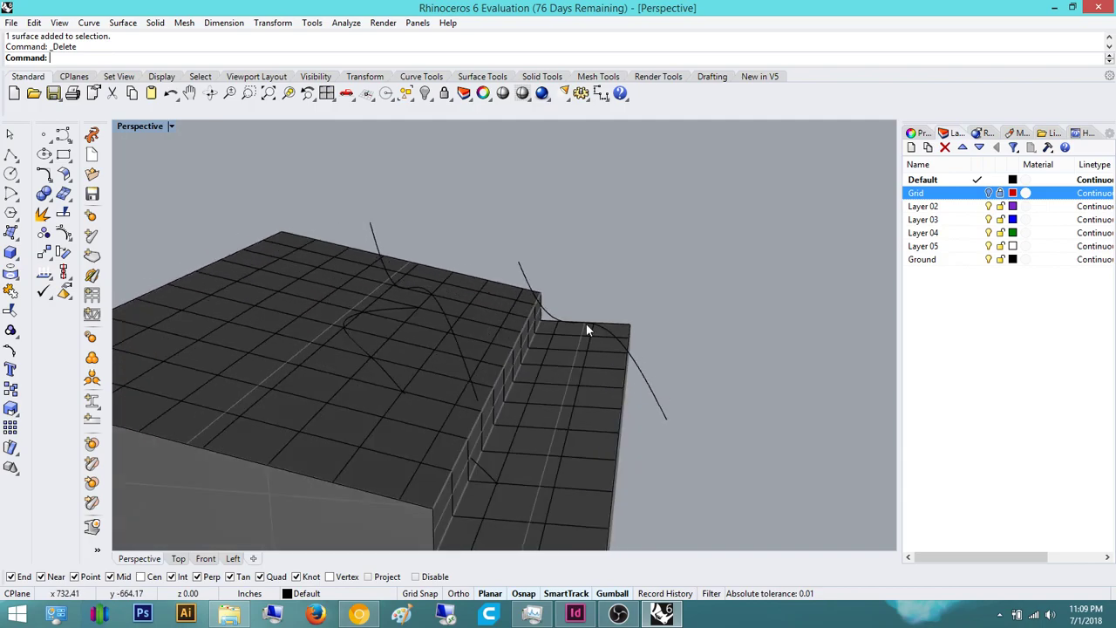
Step: Reshape one end of the copied wavy curve by moving its control point downward
click(644, 378)
right_drag(645, 378, 654, 319)
click(663, 313)
drag(664, 292, 678, 338)
key(Escape)
Step: Raise the low control point of the copied curve's dip to form a single broad arch
click(610, 365)
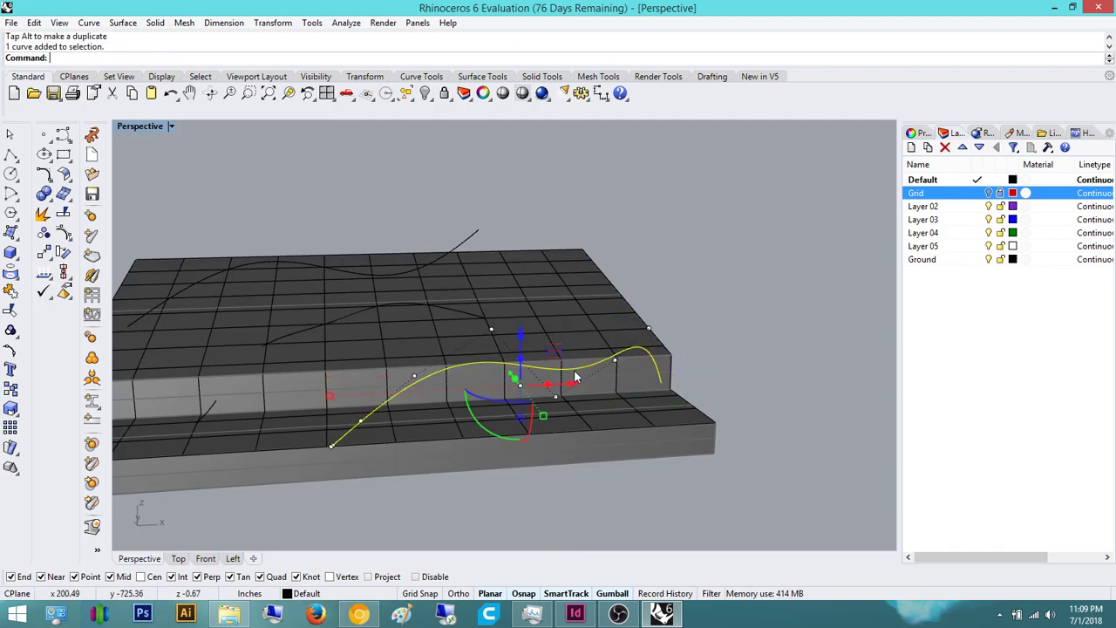
click(555, 399)
drag(556, 348, 563, 268)
key(Escape)
Step: Move the whole reshaped curve upward above the step
shift+right_drag(547, 356, 577, 358)
click(531, 333)
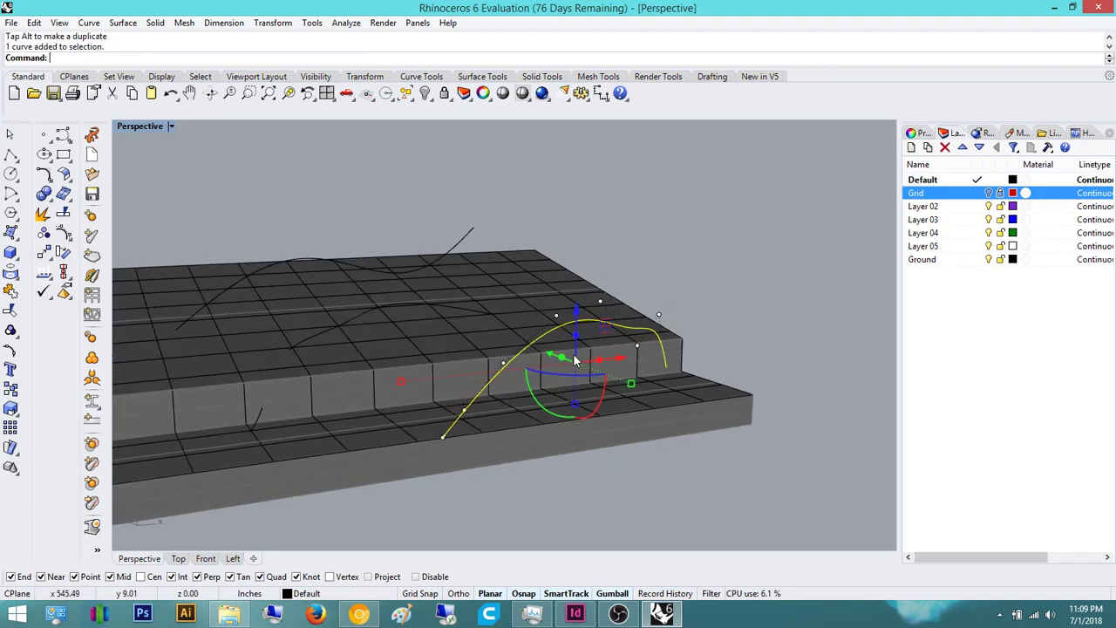
drag(577, 325, 578, 274)
key(Escape)
right_drag(598, 274, 449, 347)
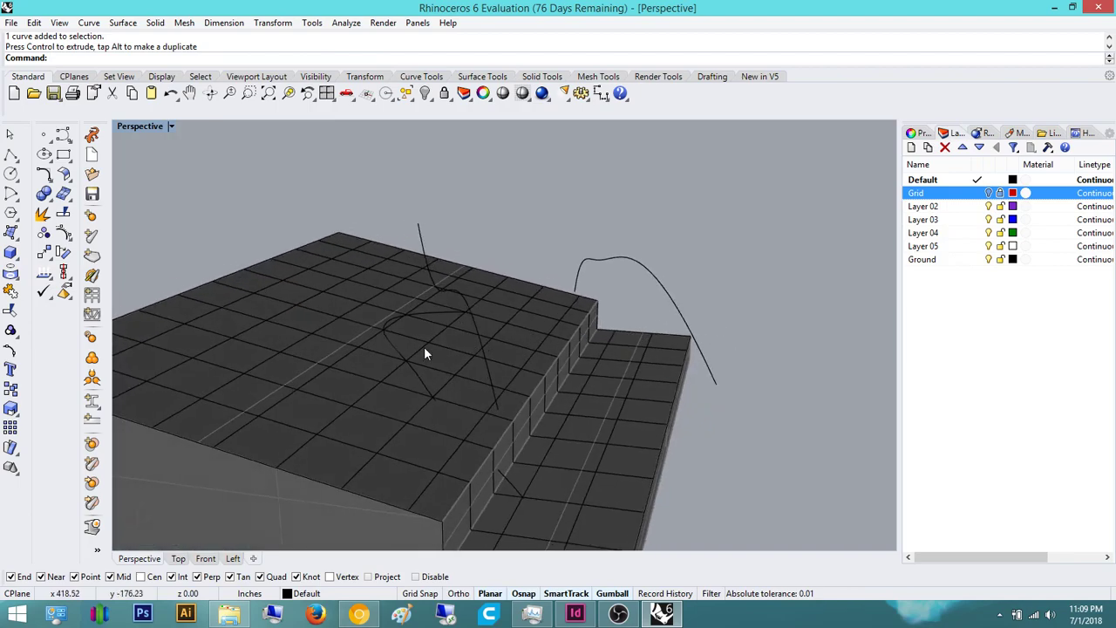
Step: Loft the on-surface curve, the middle wavy curve and the reshaped curve in order, and inspect the preview from several angles
text(ft)
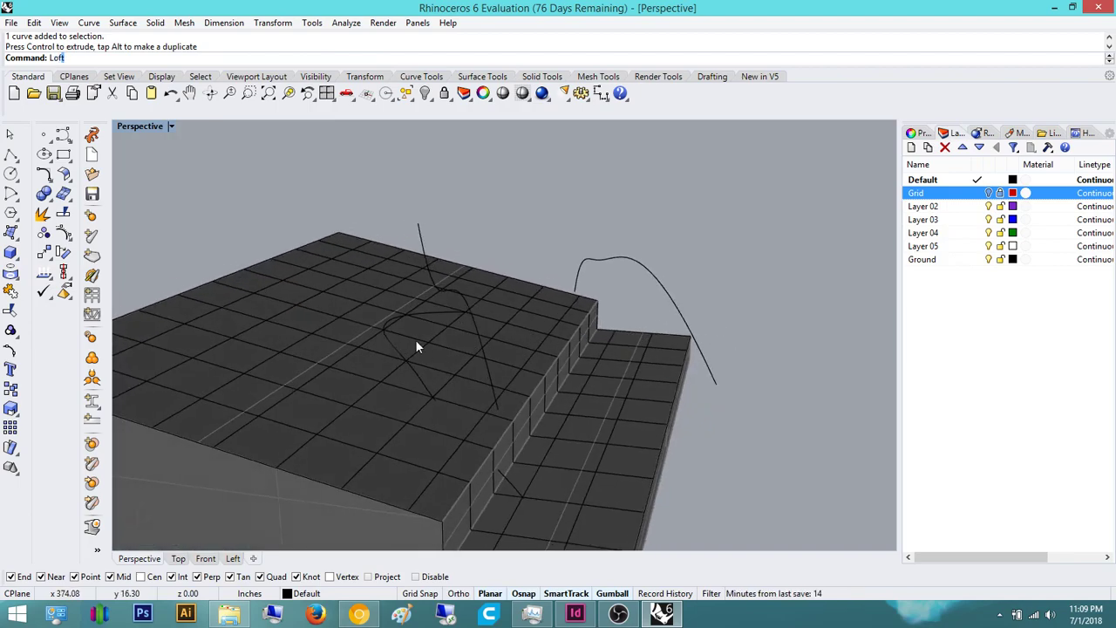
key(Return)
click(400, 351)
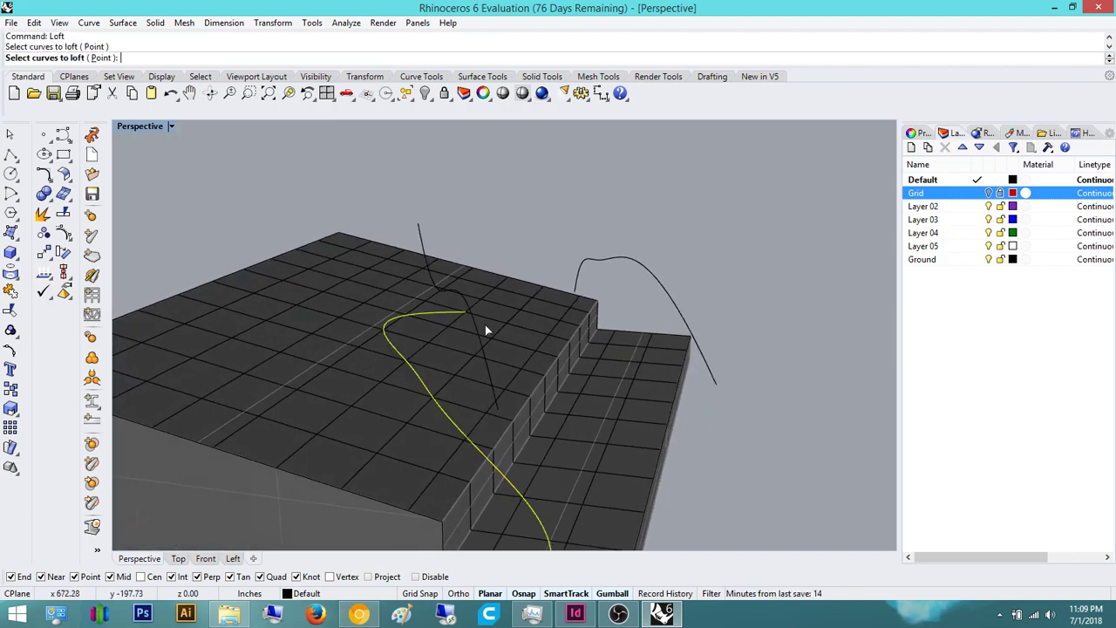
click(481, 322)
click(650, 272)
right_click(678, 262)
right_drag(446, 283, 388, 307)
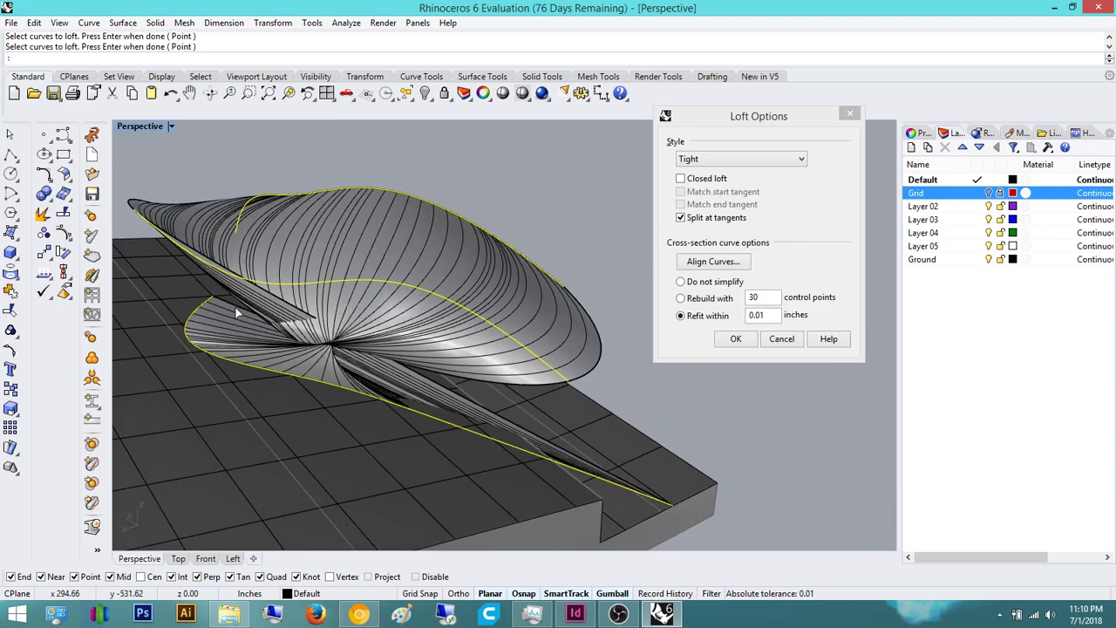
right_drag(187, 232, 223, 328)
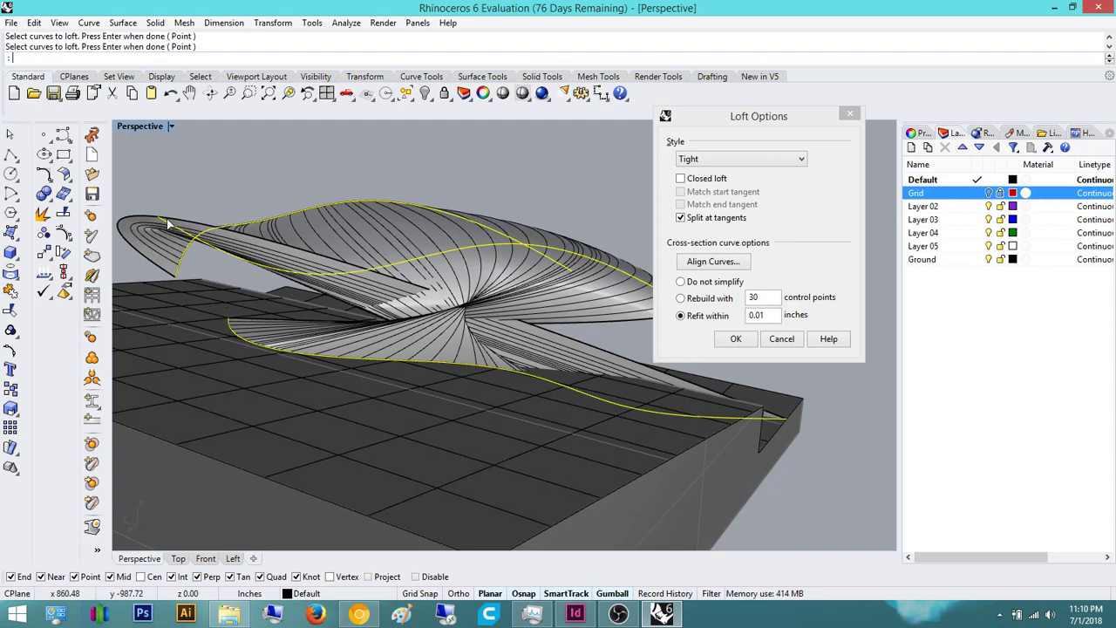
right_drag(196, 320, 558, 329)
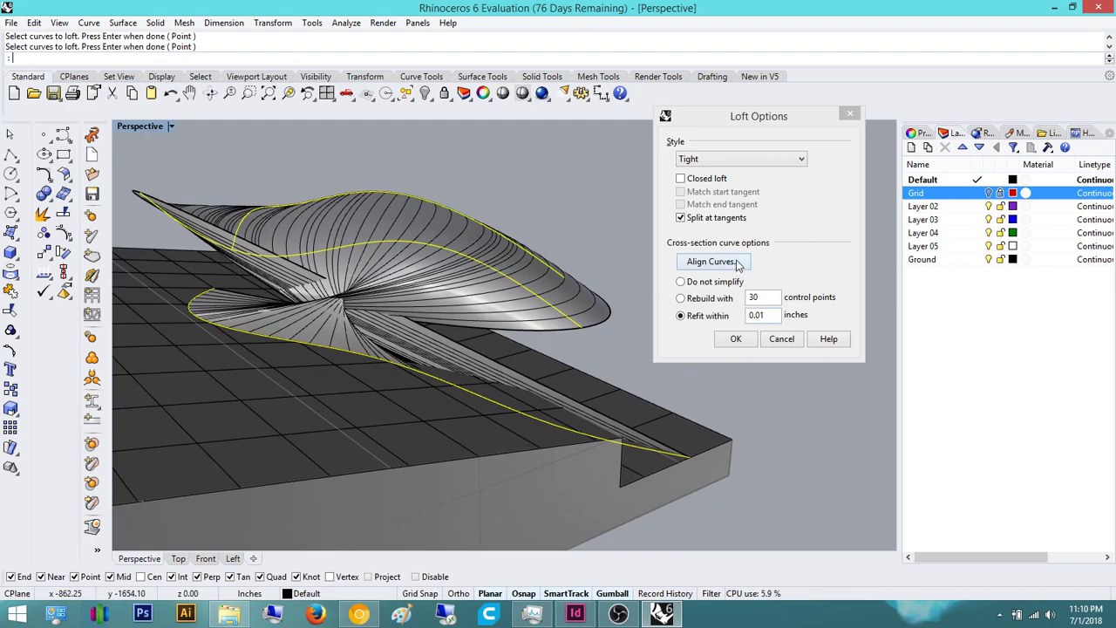
Step: Align the loft's cross-section curves by reversing the direction of two of them at their ends
click(738, 265)
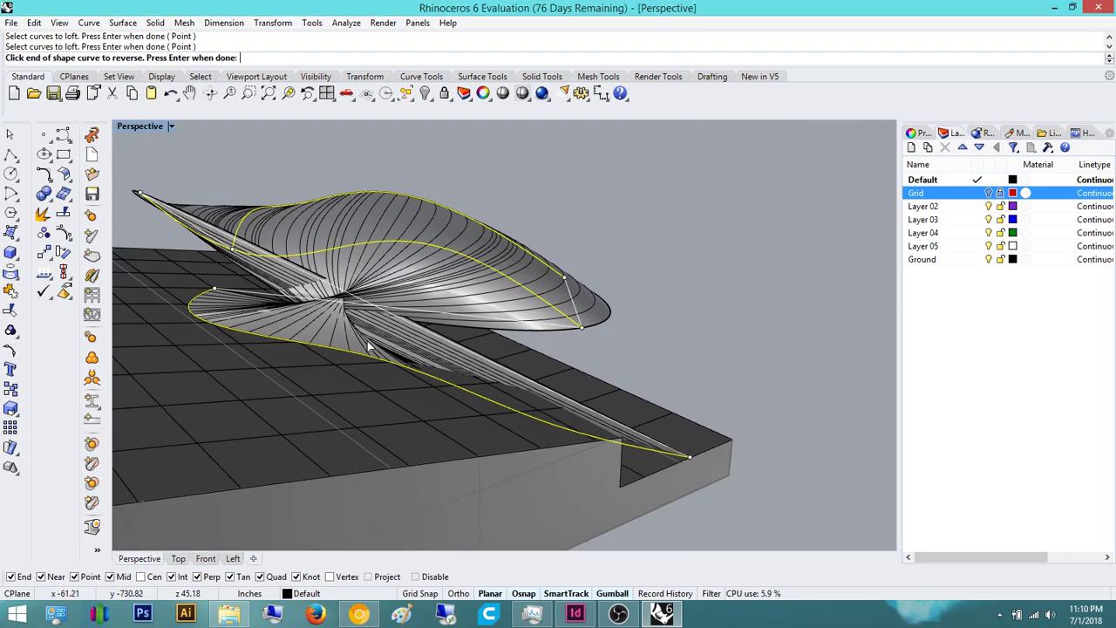
click(583, 332)
right_drag(402, 321, 419, 374)
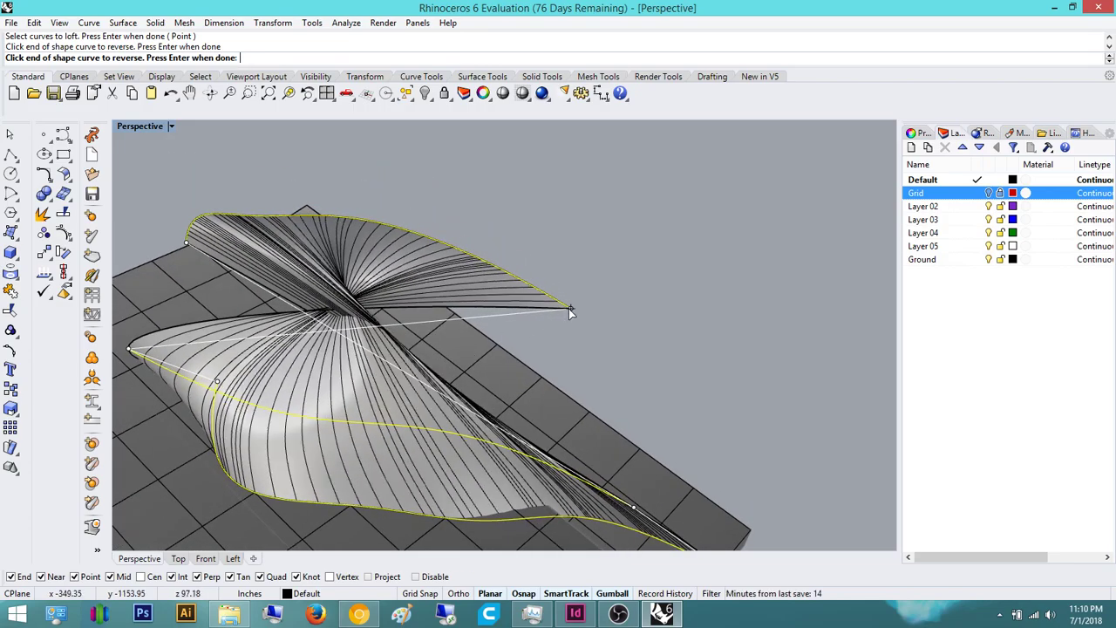
click(569, 312)
right_drag(568, 316, 577, 248)
scroll(577, 247, down, 4)
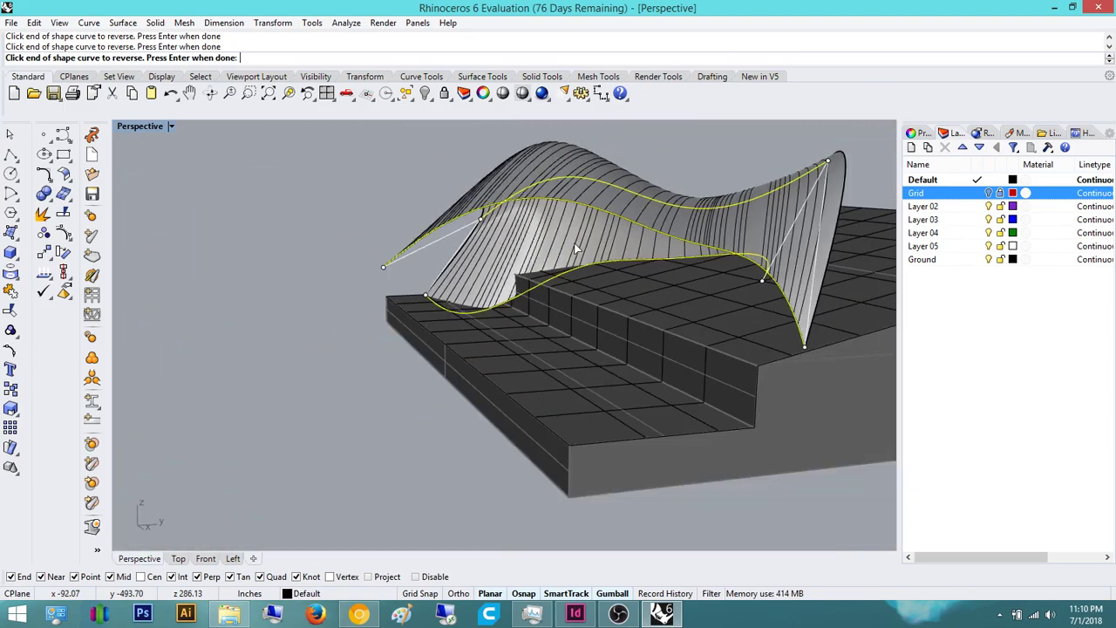
Step: Finish the curve alignment and accept the Tight-style loft through the three curves
right_drag(453, 242, 561, 227)
scroll(560, 227, up, 3)
right_drag(384, 218, 518, 215)
right_drag(238, 252, 310, 266)
key(Return)
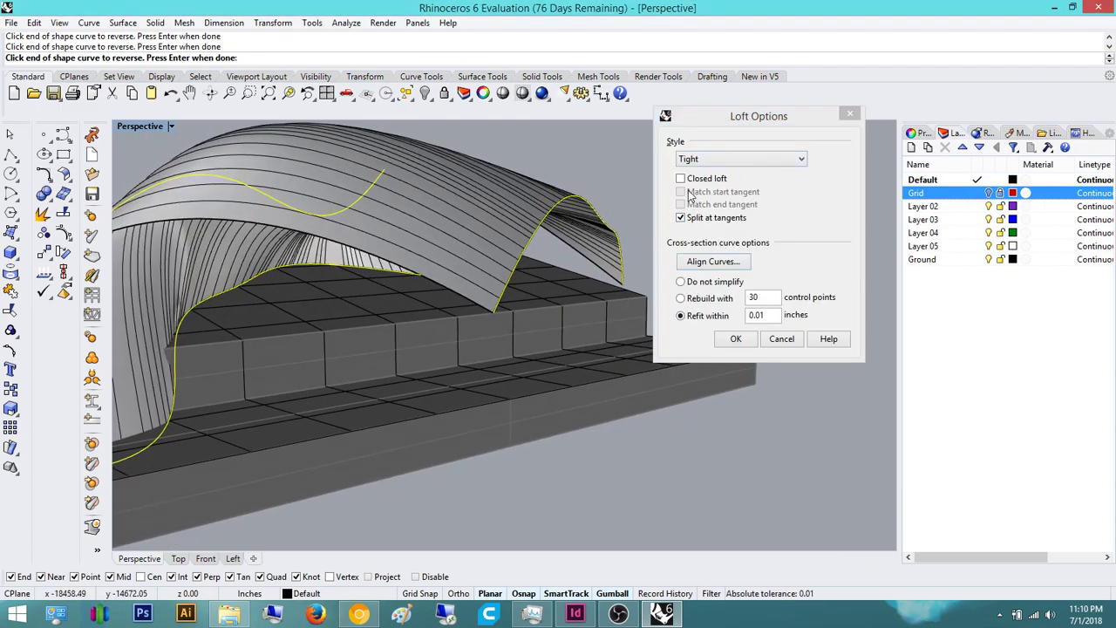
right_drag(626, 288, 688, 347)
click(736, 339)
Step: Inspect the lofted surface from another side and delete it
right_drag(656, 416, 530, 369)
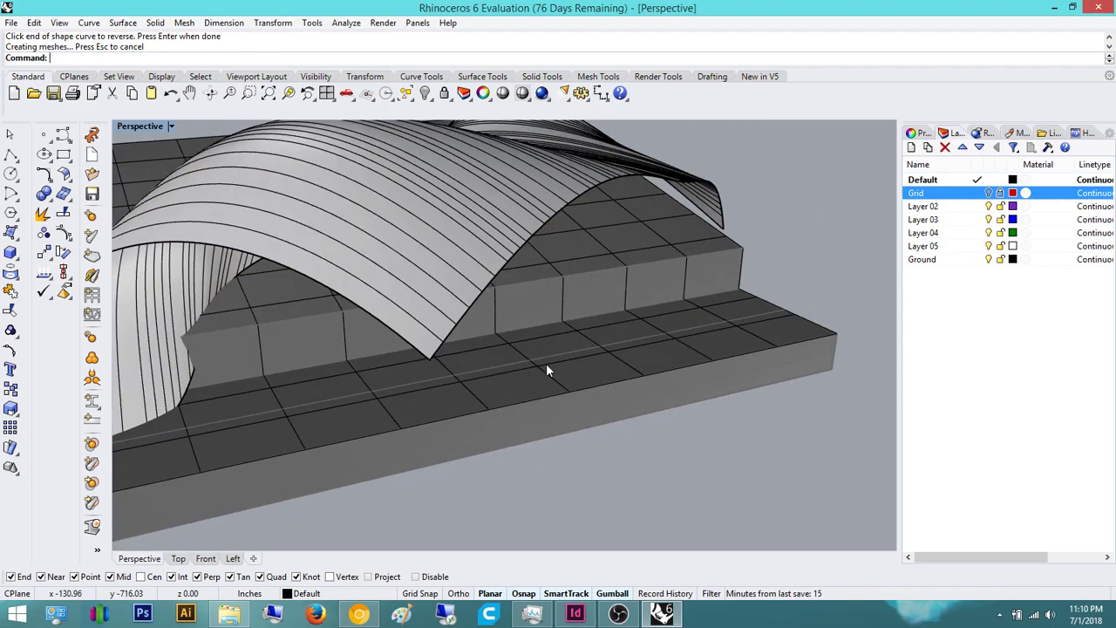
right_drag(803, 215, 479, 323)
scroll(558, 249, down, 6)
scroll(535, 313, up, 6)
click(567, 327)
scroll(432, 315, down, 8)
scroll(399, 296, up, 8)
scroll(624, 302, down, 5)
key(Delete)
Step: Pull the end control point of the middle wavy curve away to bend that end
scroll(599, 310, up, 3)
click(413, 323)
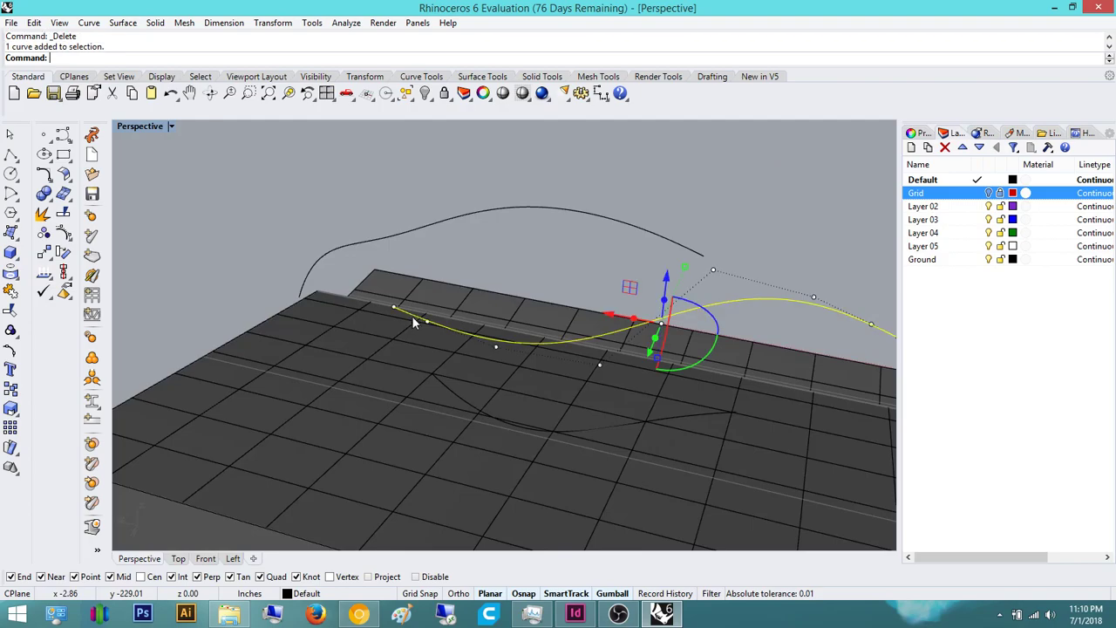
click(394, 309)
drag(362, 295, 349, 406)
Step: Pull the end control point of the on-surface curve sideways to form a hooked end
right_drag(471, 376, 539, 360)
click(566, 363)
click(558, 364)
click(603, 403)
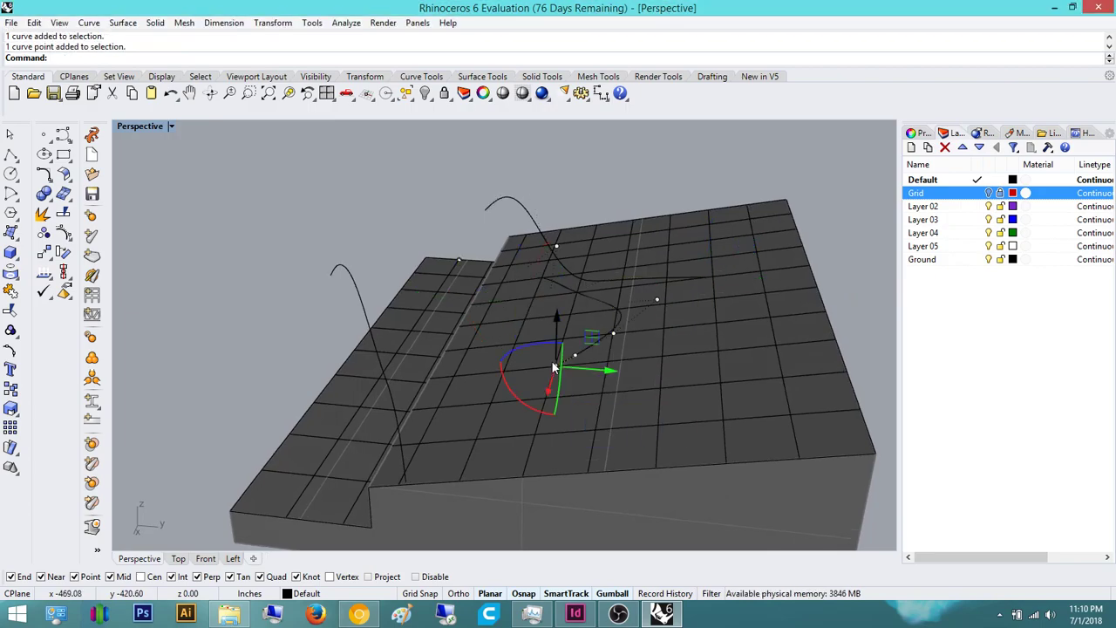
drag(555, 366, 662, 358)
key(Escape)
Step: Try lofting the preselected on-surface, middle wavy and outer arched curves in that order, inspect the preview and cancel it
right_drag(704, 179, 456, 249)
right_drag(625, 305, 407, 325)
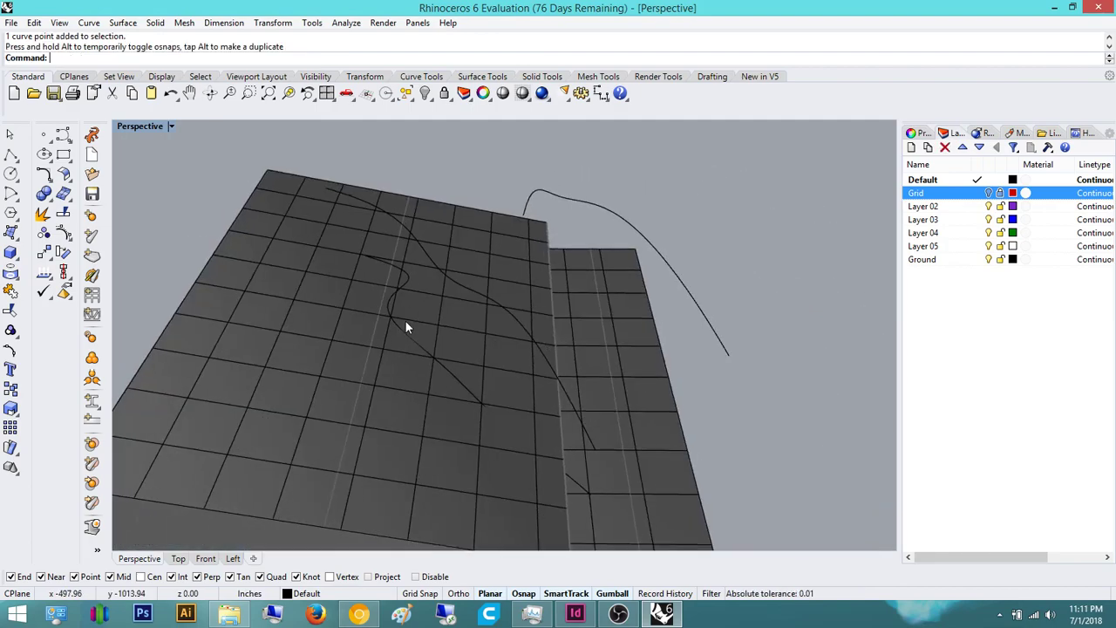
click(429, 347)
shift+click(563, 351)
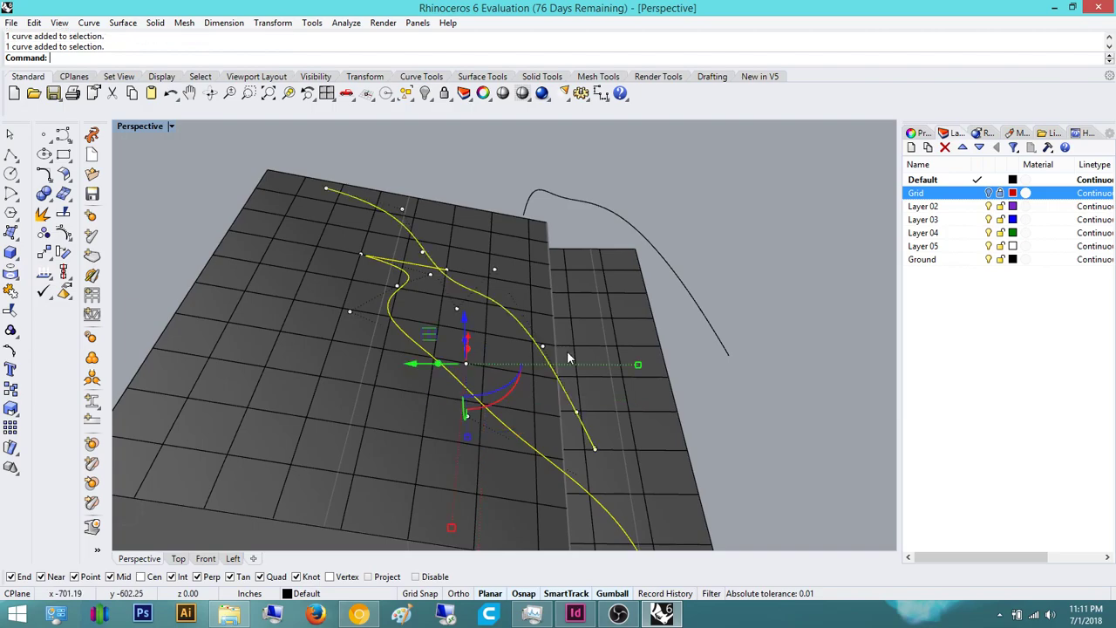
shift+click(678, 286)
text(loft)
key(Return)
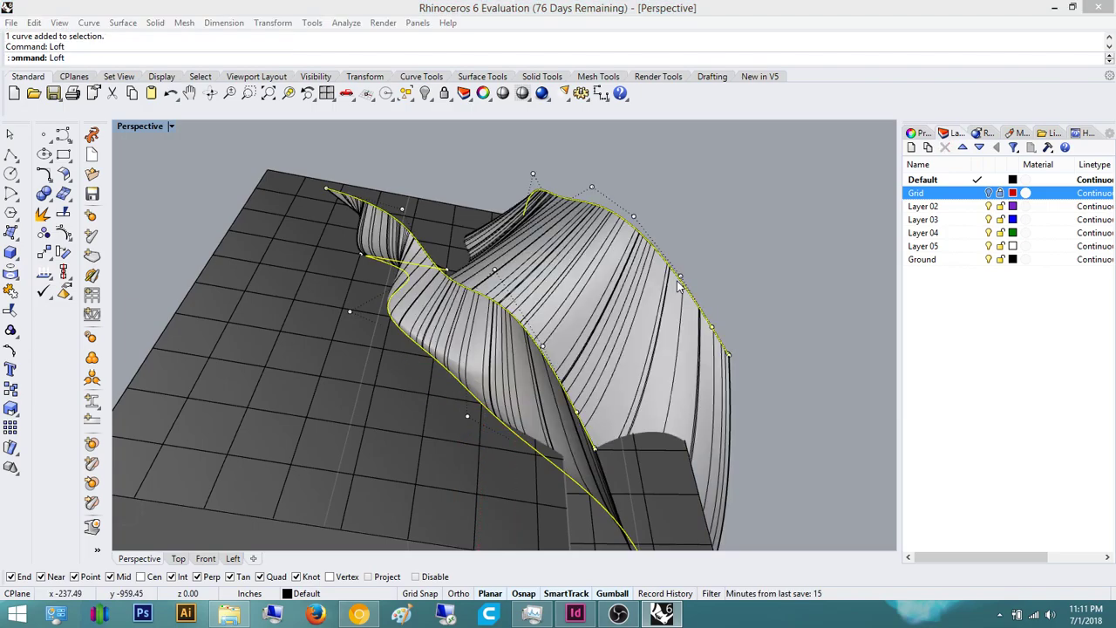
right_drag(506, 369, 336, 286)
right_drag(495, 203, 467, 229)
key(Escape)
key(Escape)
Step: Try the loft with the curves preselected in reverse order, from the outer arch to the on-surface curve, and cancel it
right_drag(573, 330, 599, 267)
click(626, 258)
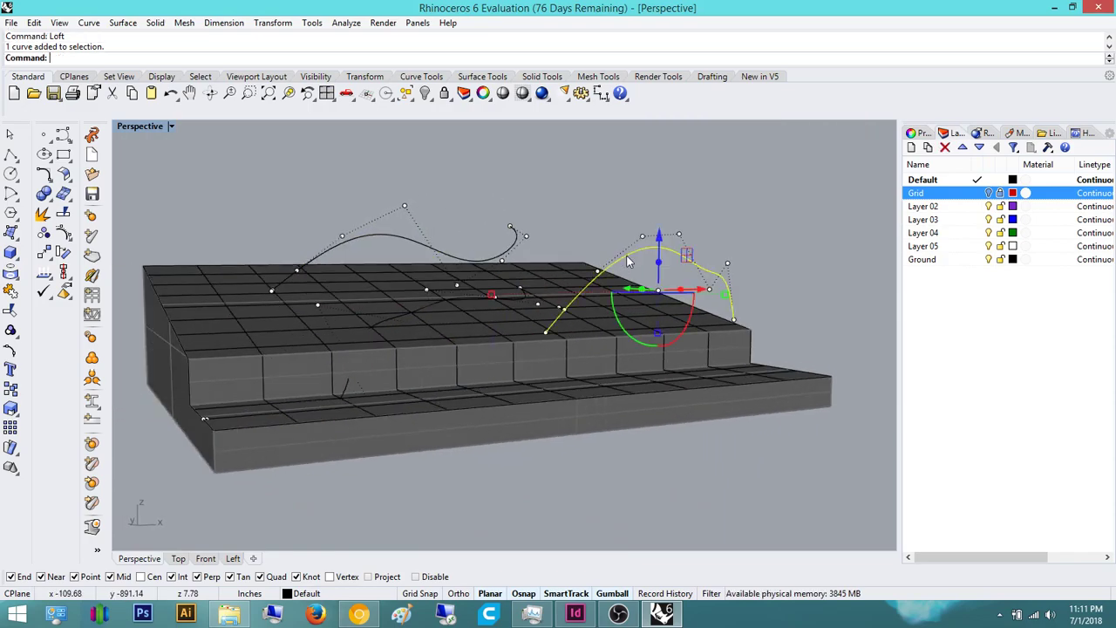
shift+click(458, 253)
shift+click(429, 305)
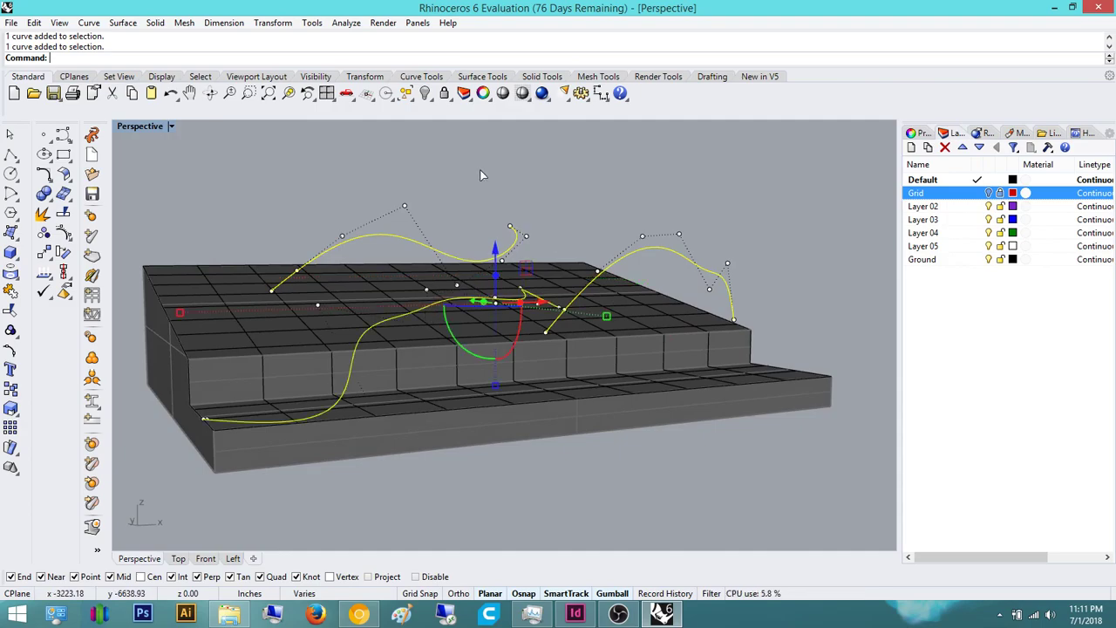
right_click(482, 174)
right_drag(442, 217, 506, 239)
shift+right_drag(480, 293, 559, 265)
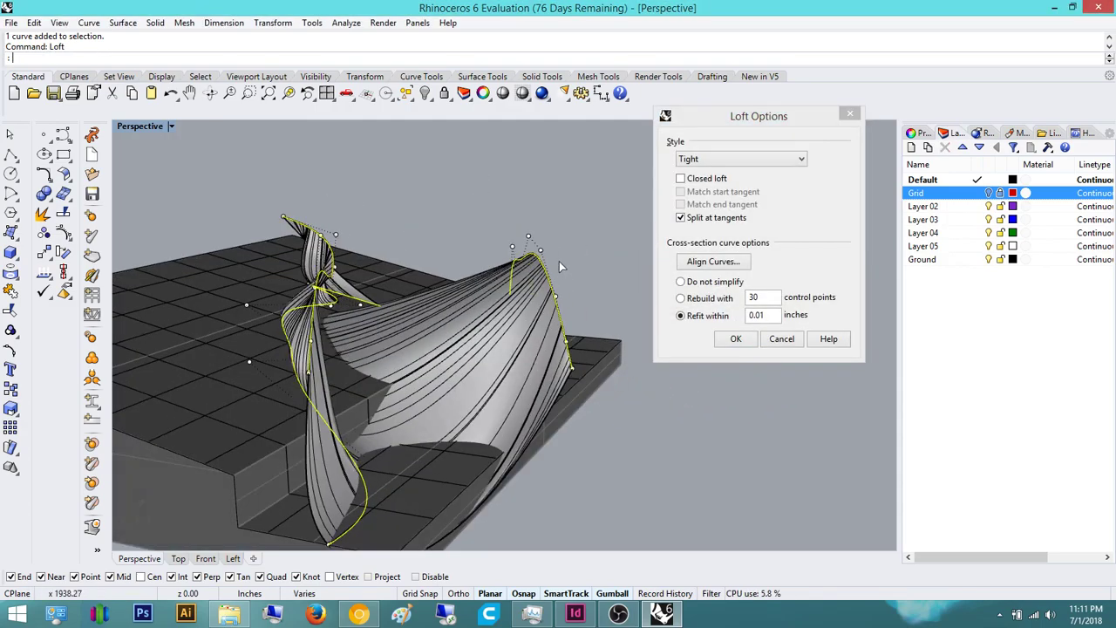
right_drag(418, 240, 455, 242)
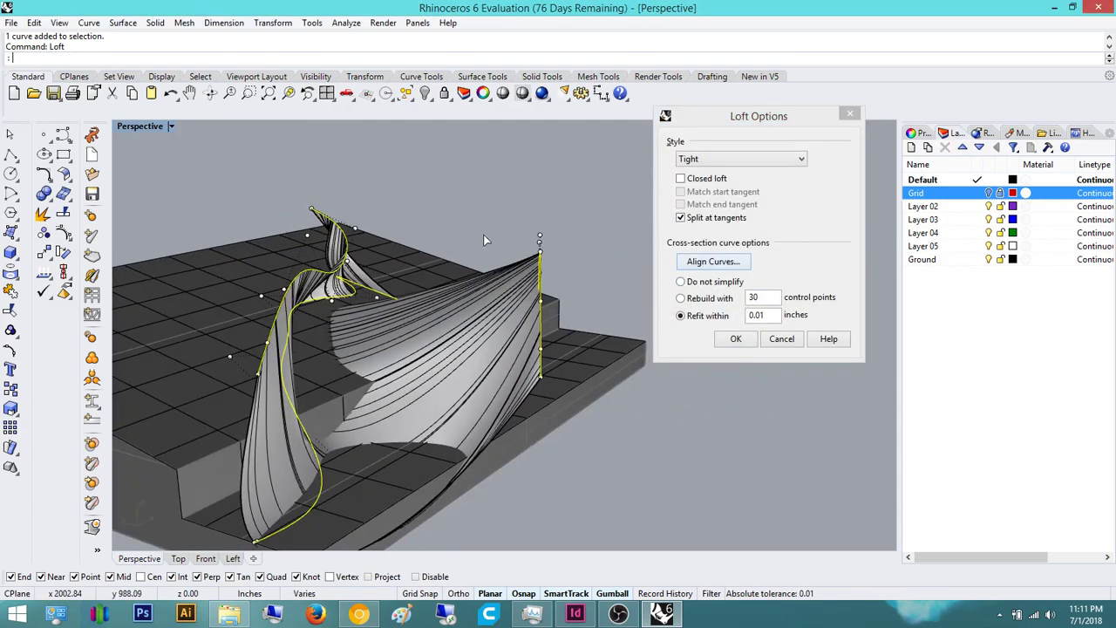
click(728, 160)
click(728, 159)
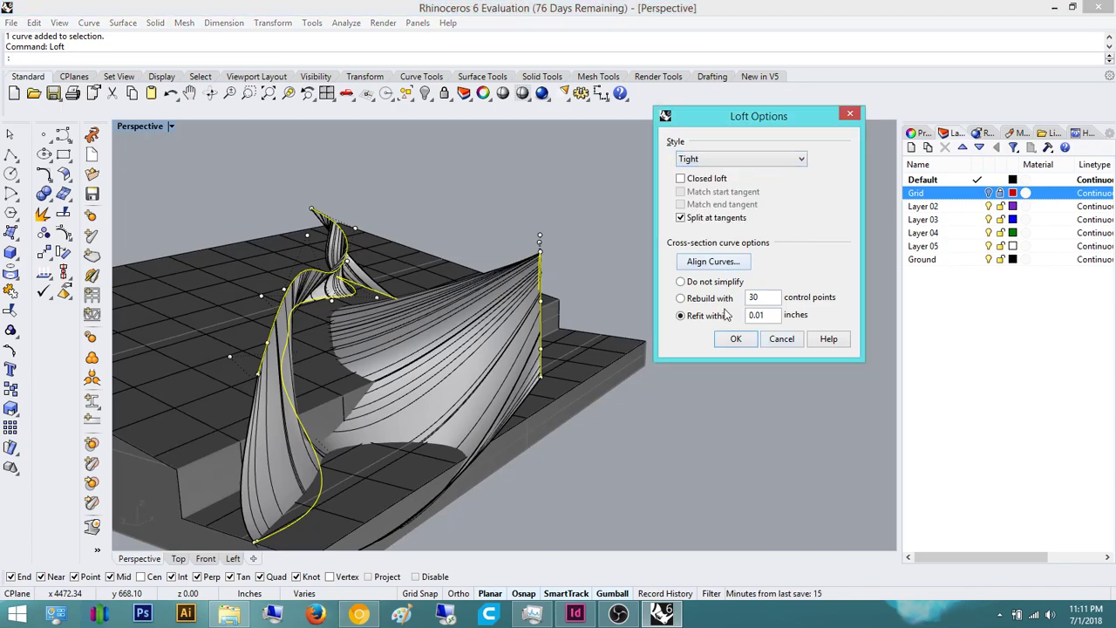
click(798, 340)
Step: Loft a surface between only the outer arched curve and the middle wavy curve
click(729, 308)
right_drag(729, 308, 769, 288)
click(541, 259)
shift+click(392, 291)
right_click(426, 201)
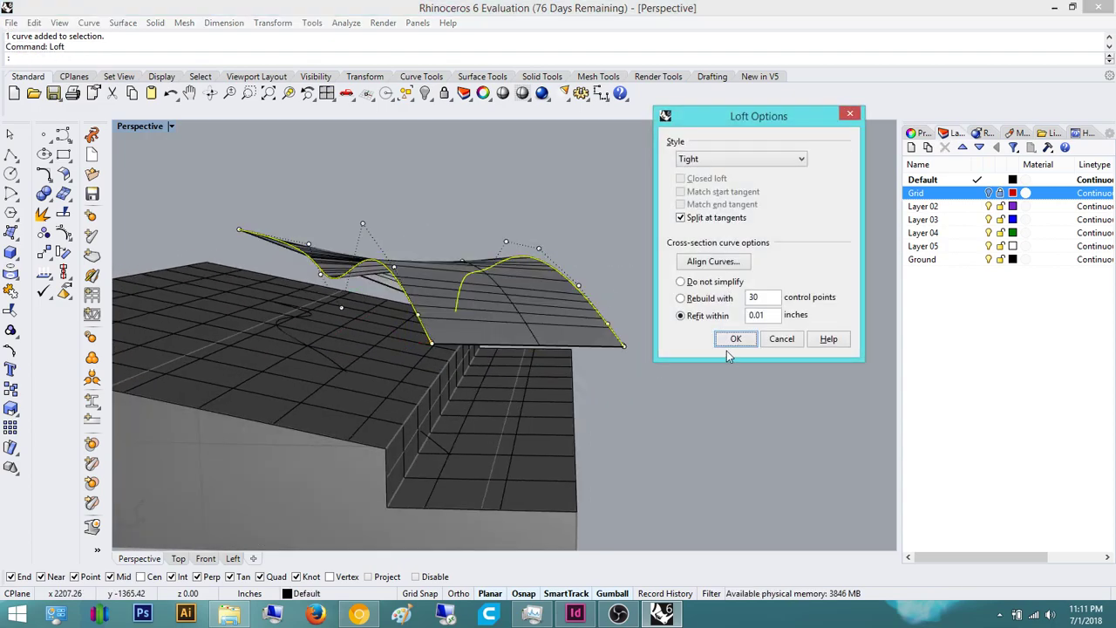
click(732, 341)
Step: Add the on-surface curve to the two selected curves, preview a loft of all three and cancel it
shift+click(389, 319)
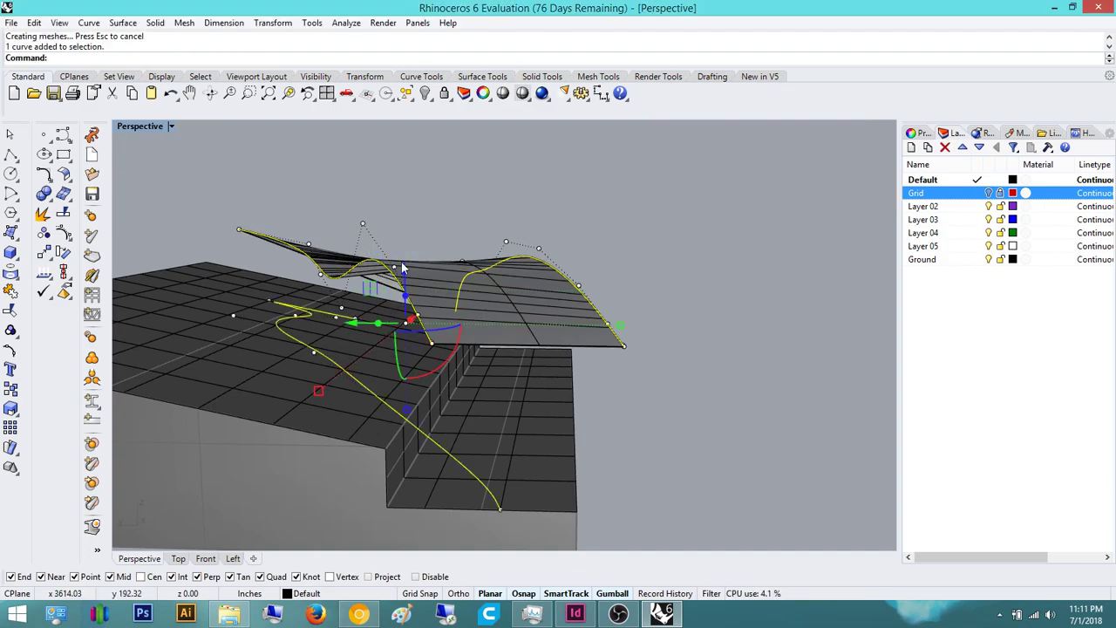
right_click(413, 223)
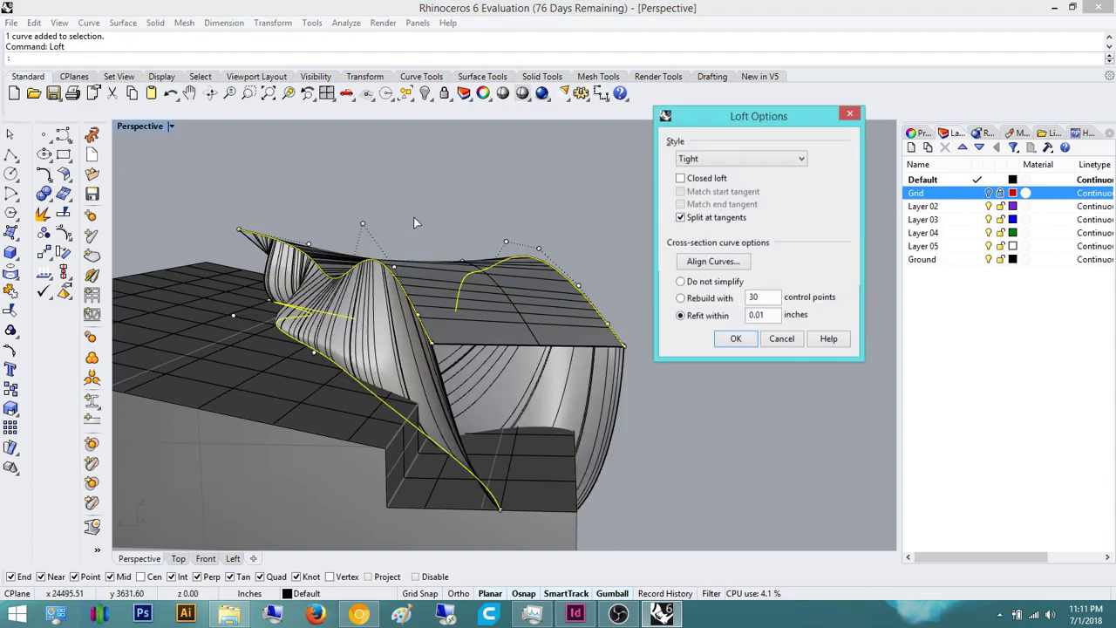
click(783, 345)
Step: Try a separate loft between the on-surface curve and the middle wavy curve, inspect the preview and cancel it
click(383, 263)
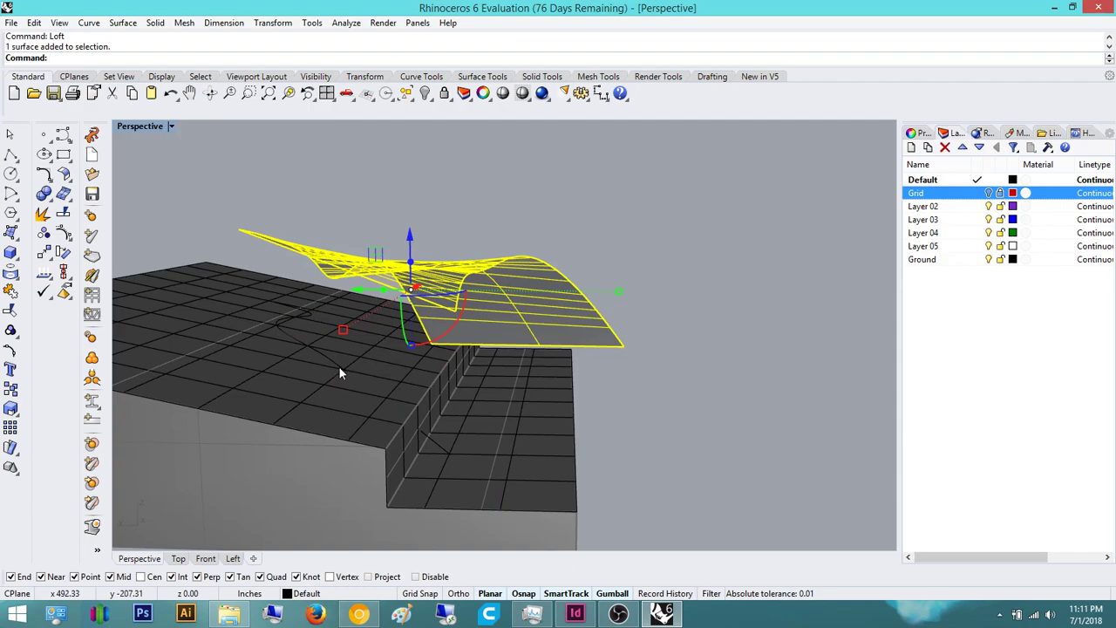
key(Escape)
click(327, 360)
shift+click(407, 303)
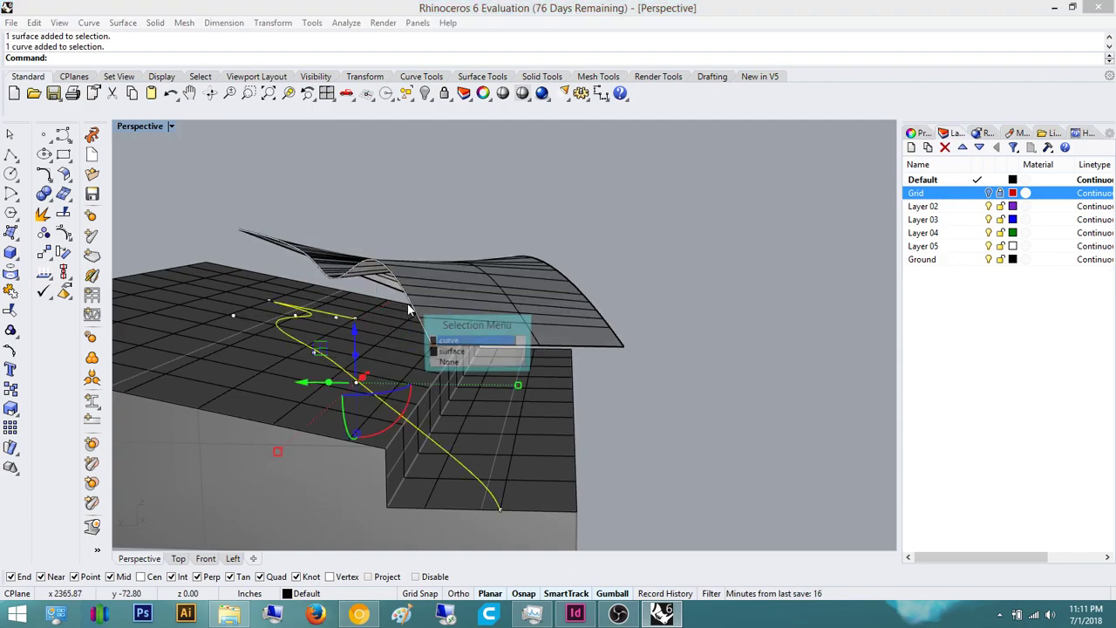
click(443, 341)
right_click(418, 228)
right_drag(414, 236, 487, 309)
click(786, 339)
Step: Undo the loft between the outer and middle curves
click(570, 248)
key(ctrl+z)
right_drag(571, 246, 445, 373)
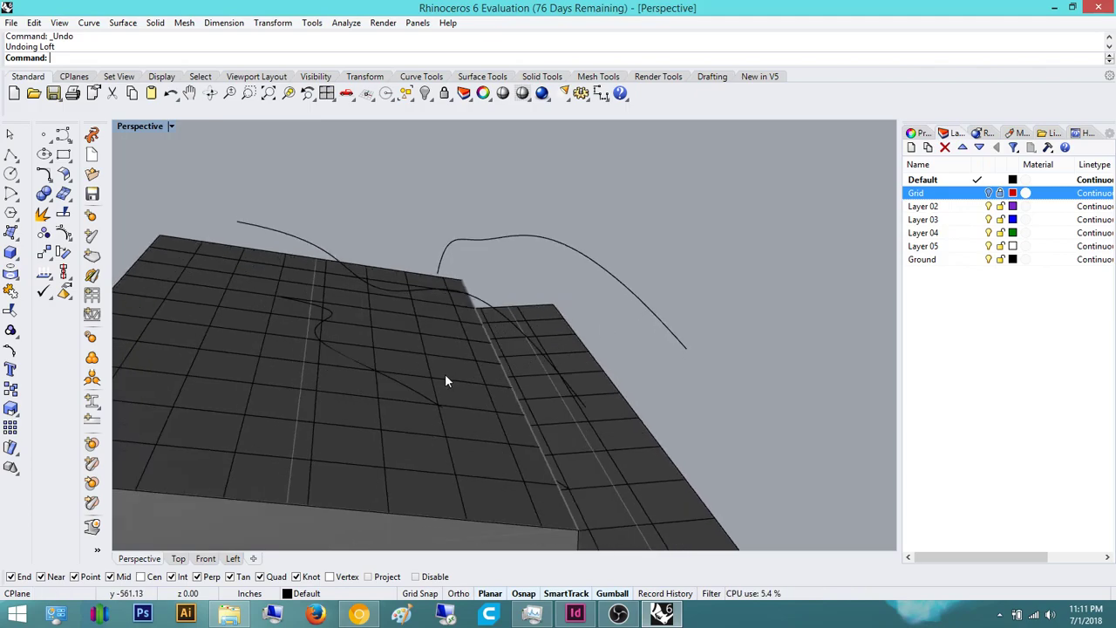
Step: Preview a new three-curve loft starting from the on-surface curve, inspect its folds and cancel it
click(447, 375)
click(513, 316)
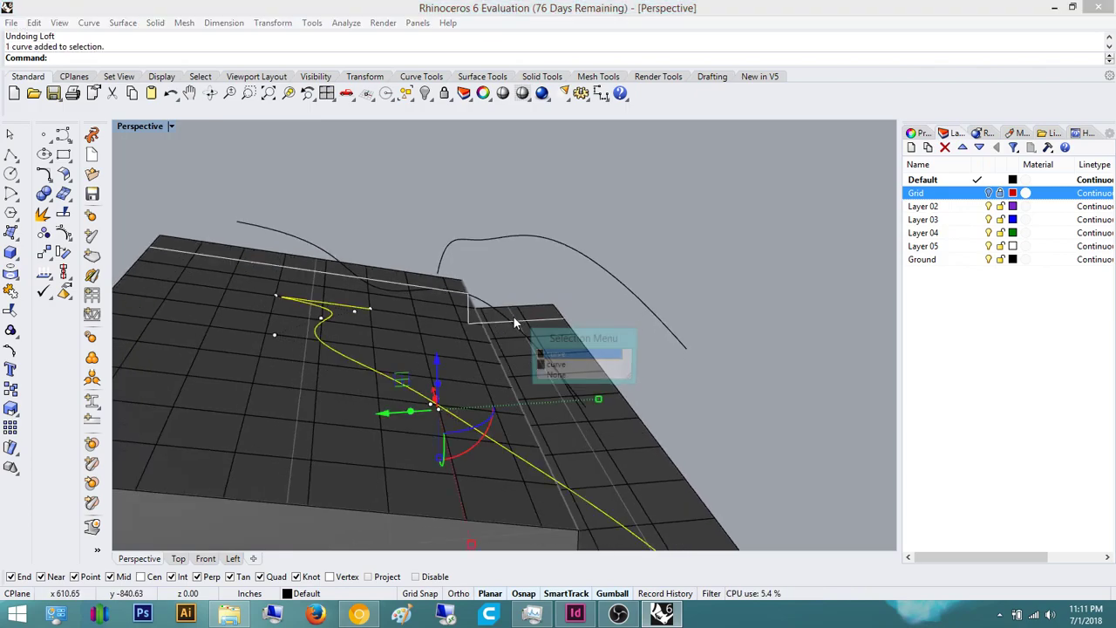
click(567, 365)
right_click(681, 270)
right_drag(518, 304, 501, 284)
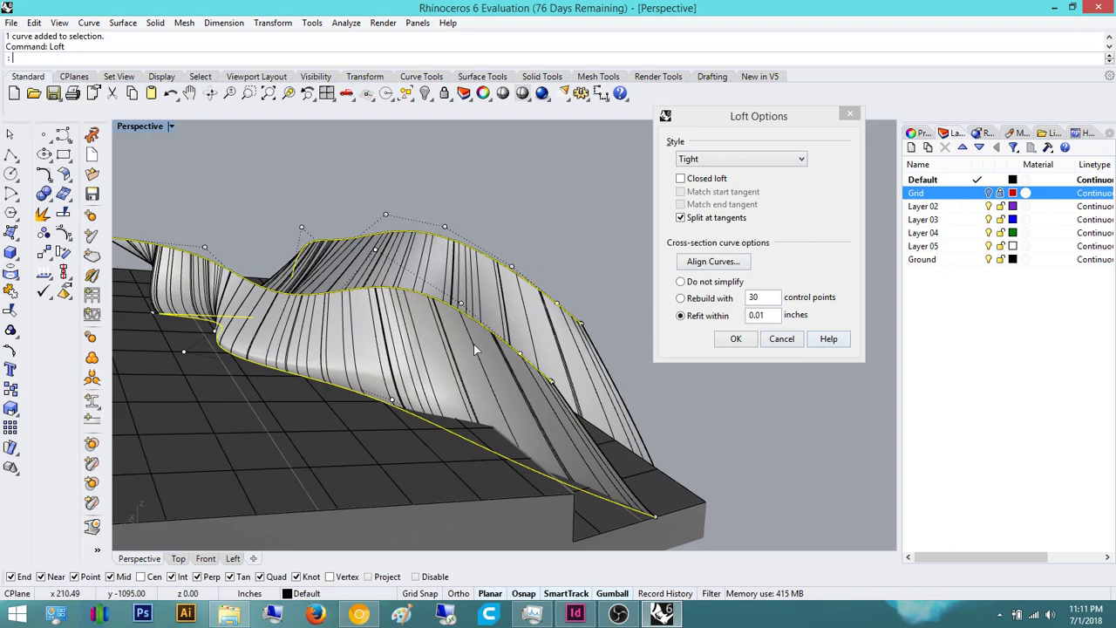
right_drag(539, 178, 331, 406)
click(792, 342)
click(530, 245)
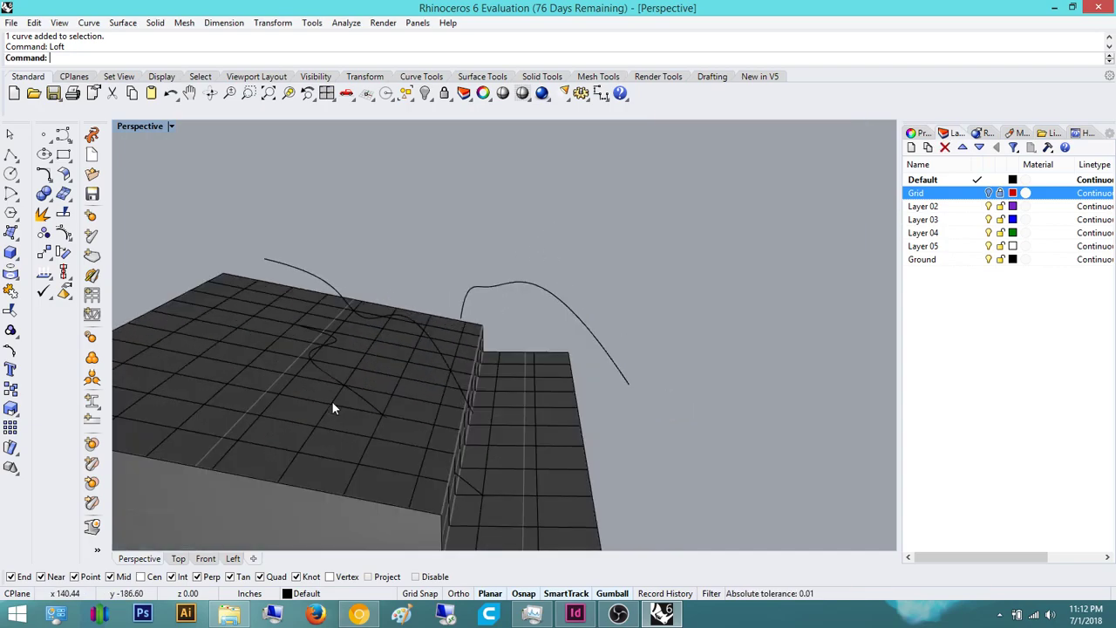
Step: Reselect the on-surface, middle and outer curves, preview their loft again, examine the twisted area closely and cancel
click(360, 390)
click(419, 430)
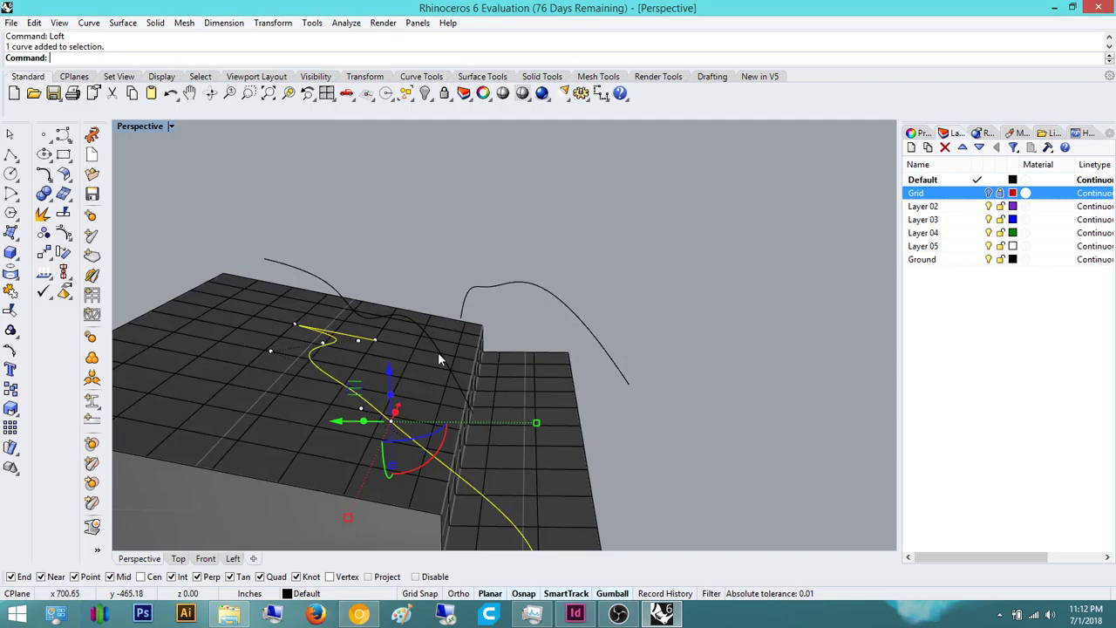
shift+click(494, 287)
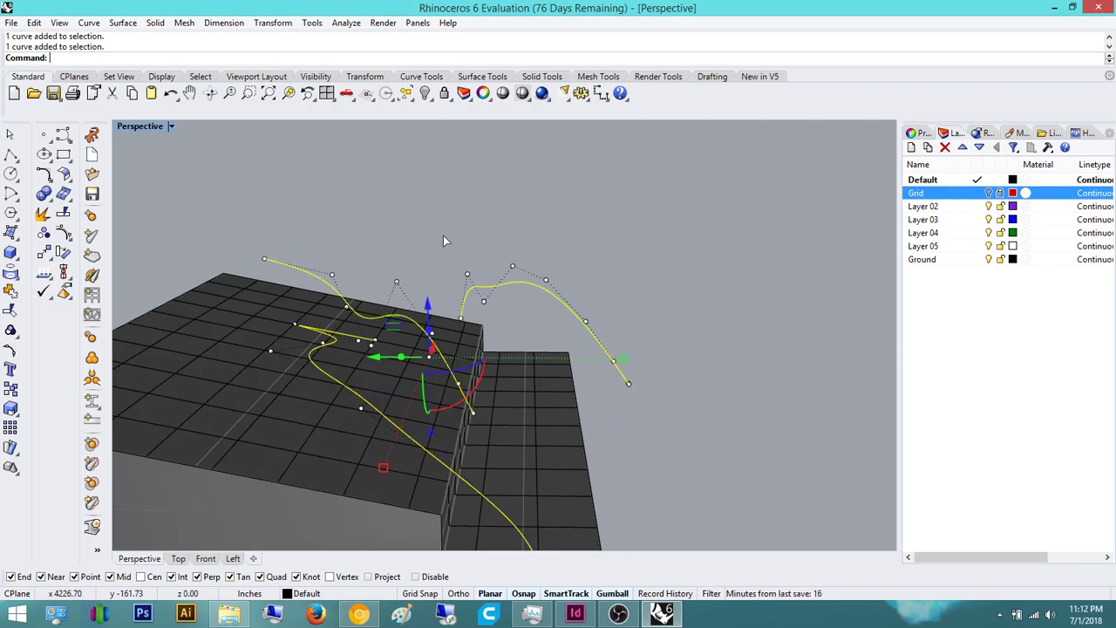
right_click(443, 237)
right_drag(485, 302, 843, 399)
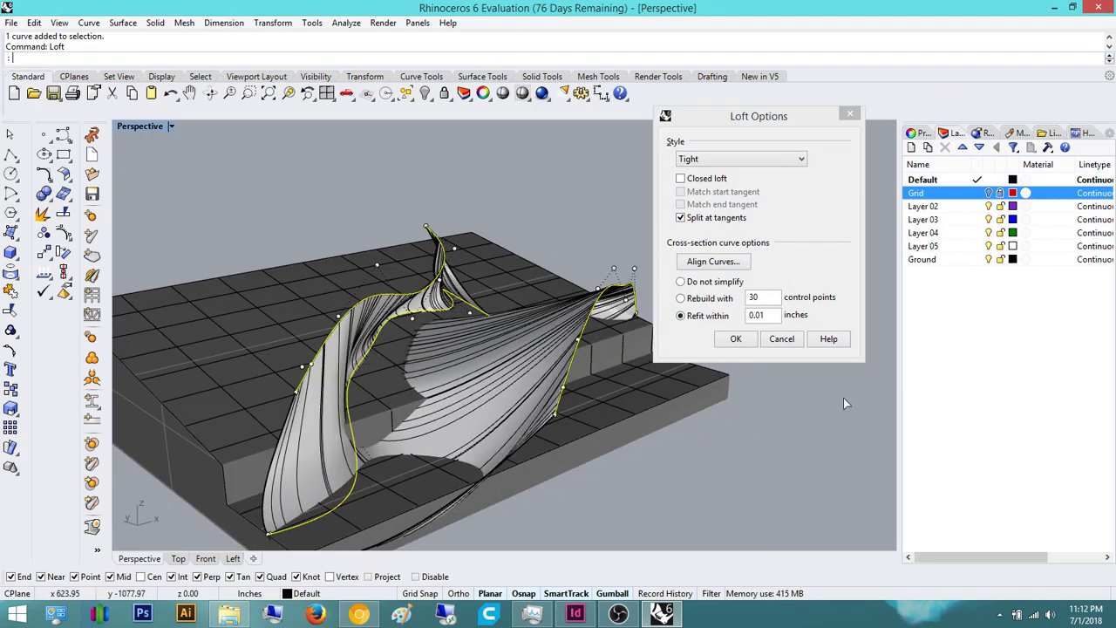
mouse_move(490, 333)
right_down()
mouse_move(470, 288)
mouse_move(479, 215)
mouse_move(494, 321)
right_up()
scroll(475, 345, up, 5)
right_drag(468, 374, 514, 367)
click(790, 338)
Step: Start Loft with nothing selected, pick the middle, on-surface and outer curves in that order, and cancel the preview
right_drag(767, 372, 698, 219)
scroll(699, 219, down, 4)
right_drag(667, 261, 652, 301)
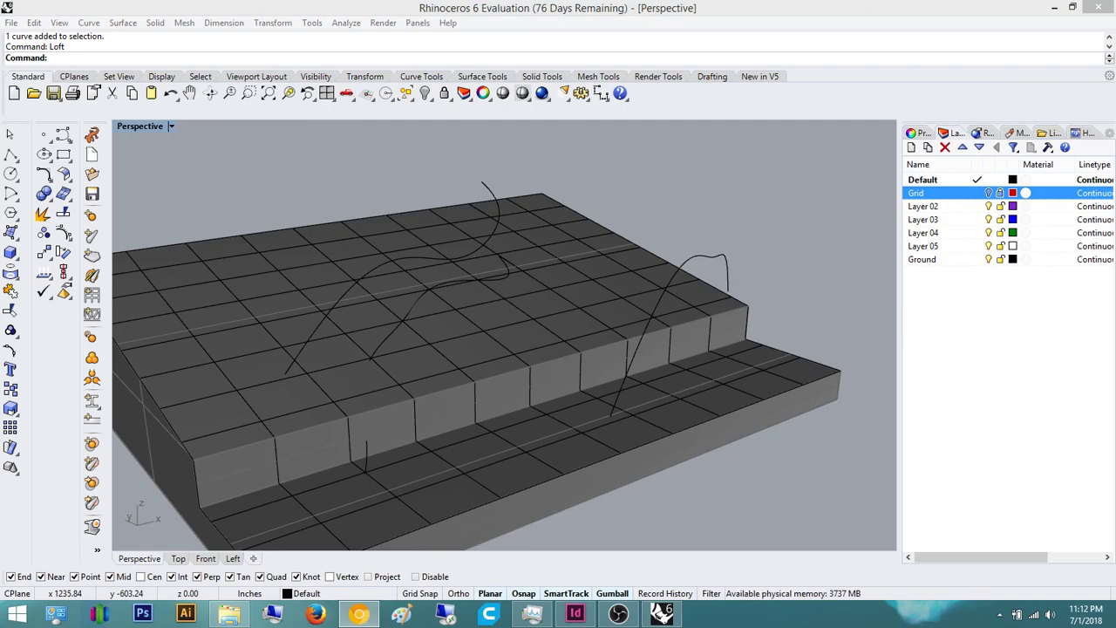
right_drag(729, 244, 463, 304)
scroll(471, 323, up, 3)
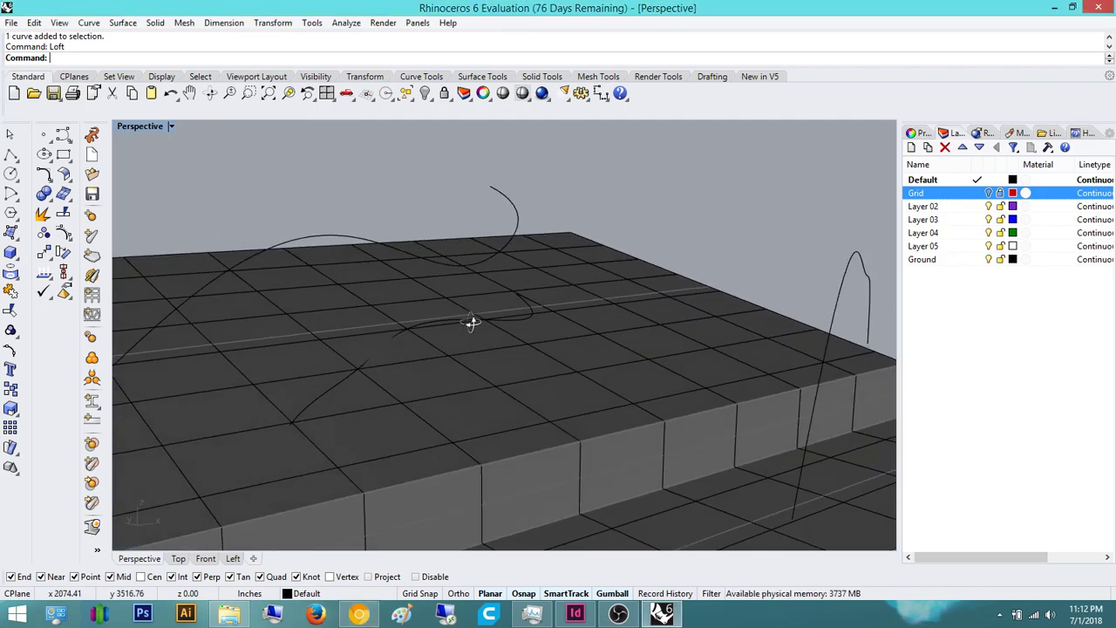
right_click(524, 321)
right_drag(469, 275, 456, 277)
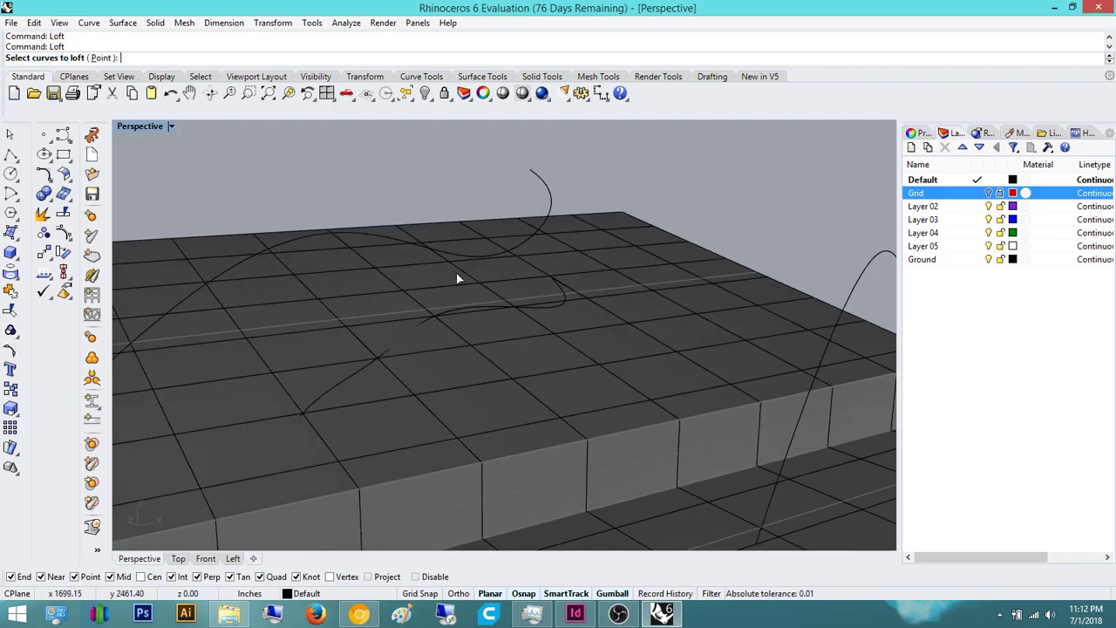
click(484, 261)
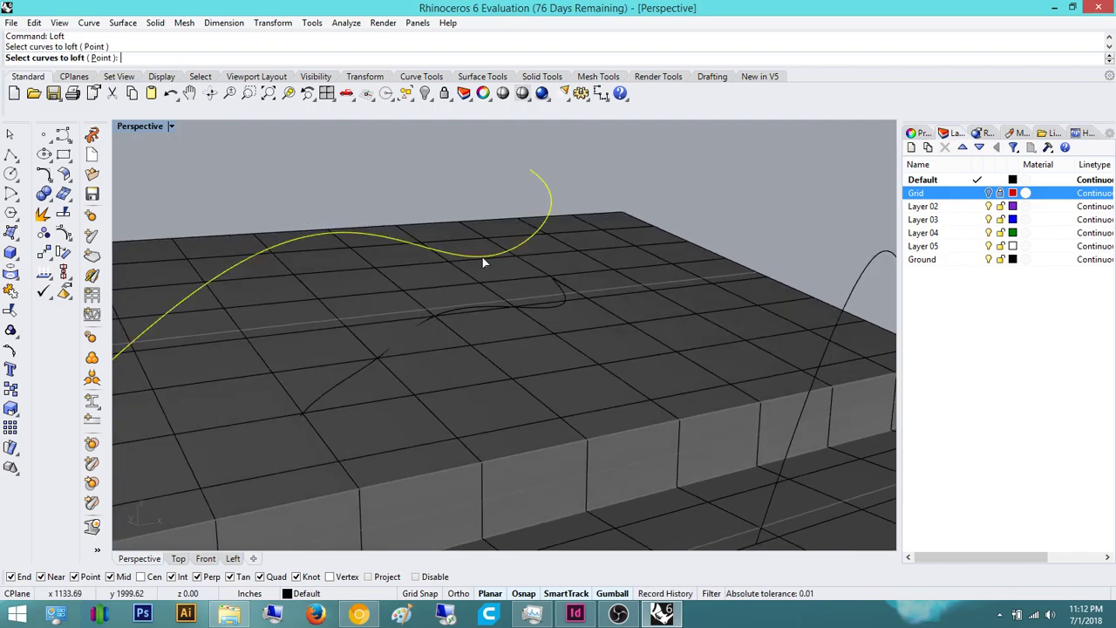
click(424, 344)
click(806, 417)
right_click(783, 397)
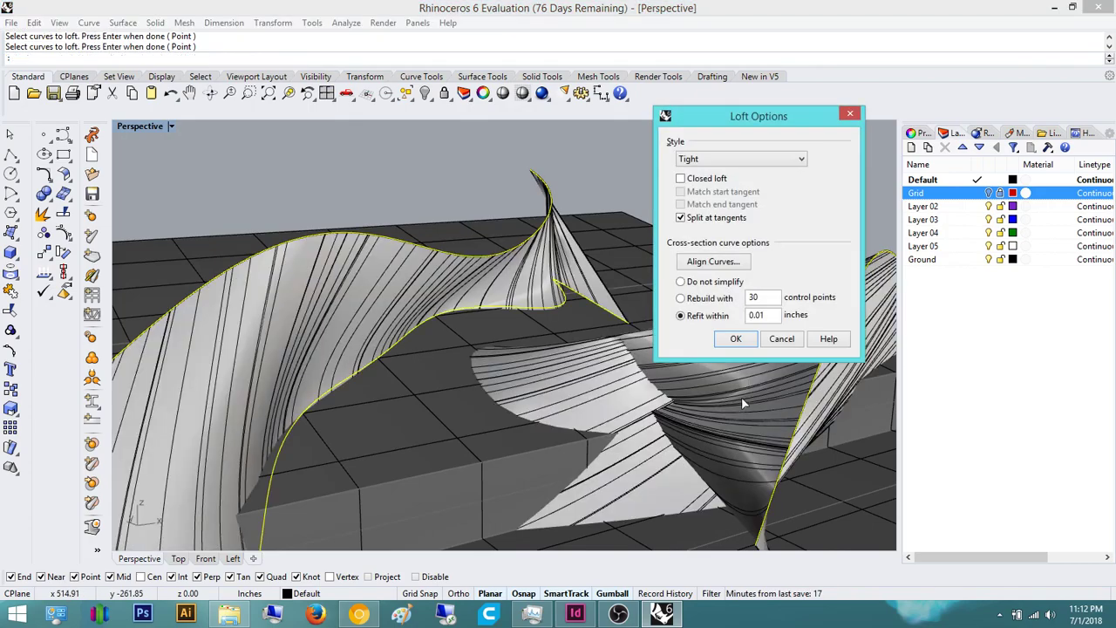
click(781, 338)
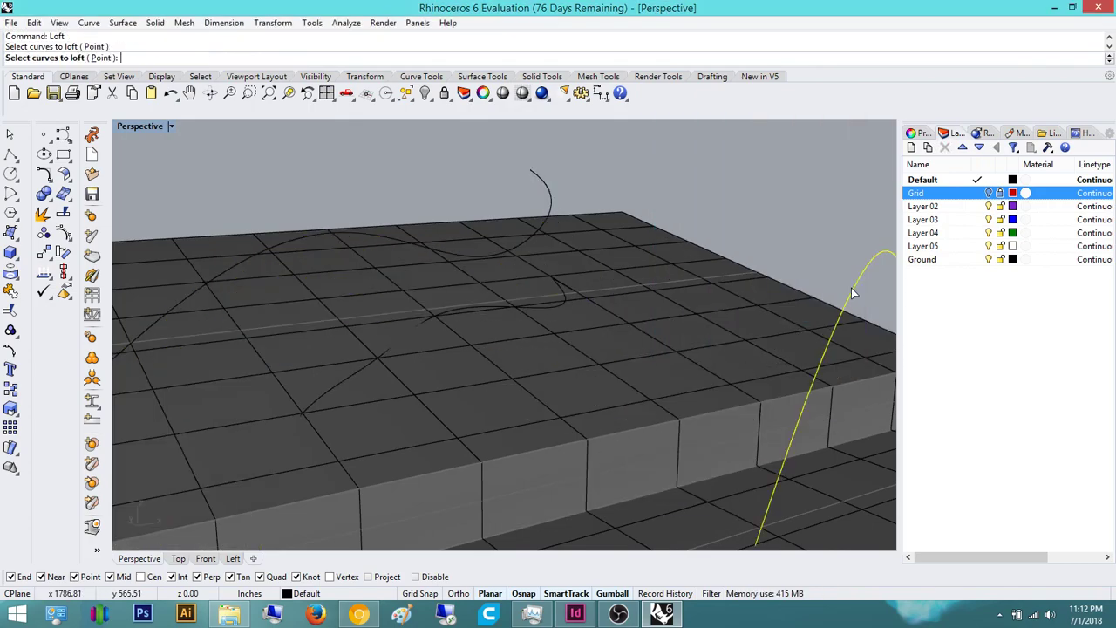
Step: Preview a loft through the outer, middle and on-surface curves in that order and inspect its twist from several sides
click(486, 251)
click(497, 311)
right_click(419, 319)
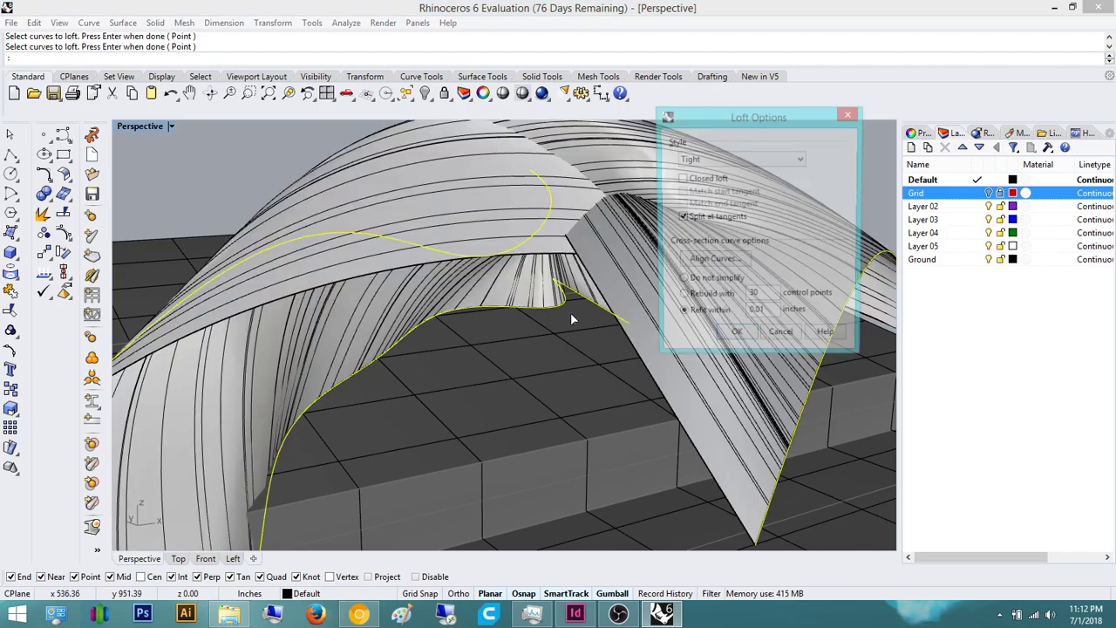
right_drag(419, 319, 184, 242)
scroll(399, 327, up, 5)
right_drag(477, 369, 406, 351)
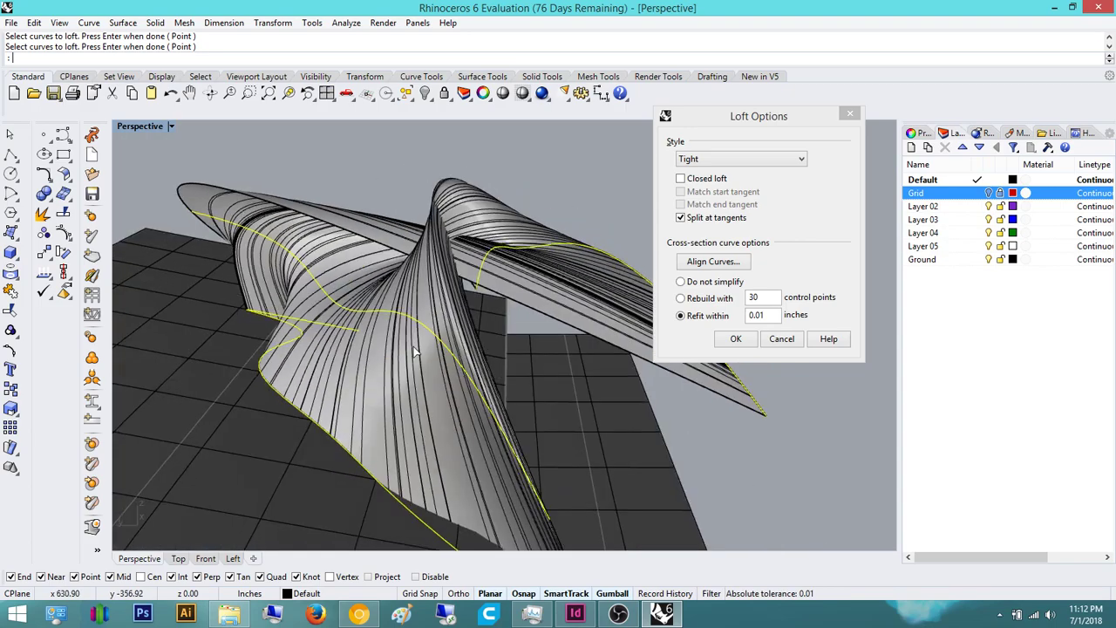
scroll(488, 426, down, 9)
scroll(504, 450, up, 6)
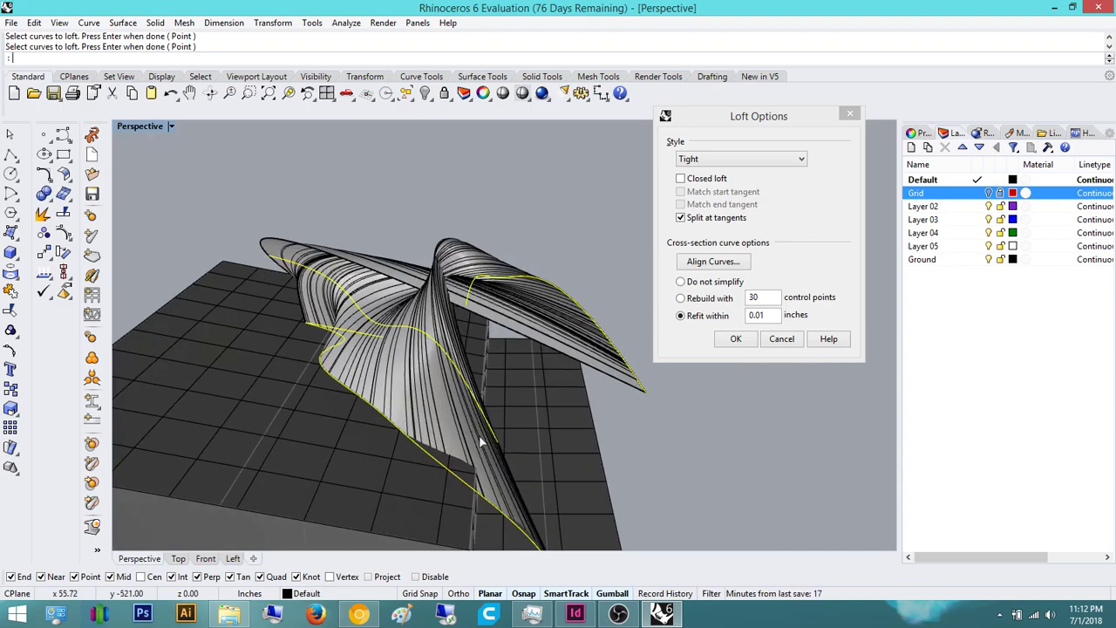
Step: Align the loft curves by reversing the mismatched ends, examine the untwisted preview near the on-surface curve's end, and cancel the loft
click(736, 265)
right_drag(454, 340, 213, 314)
click(214, 314)
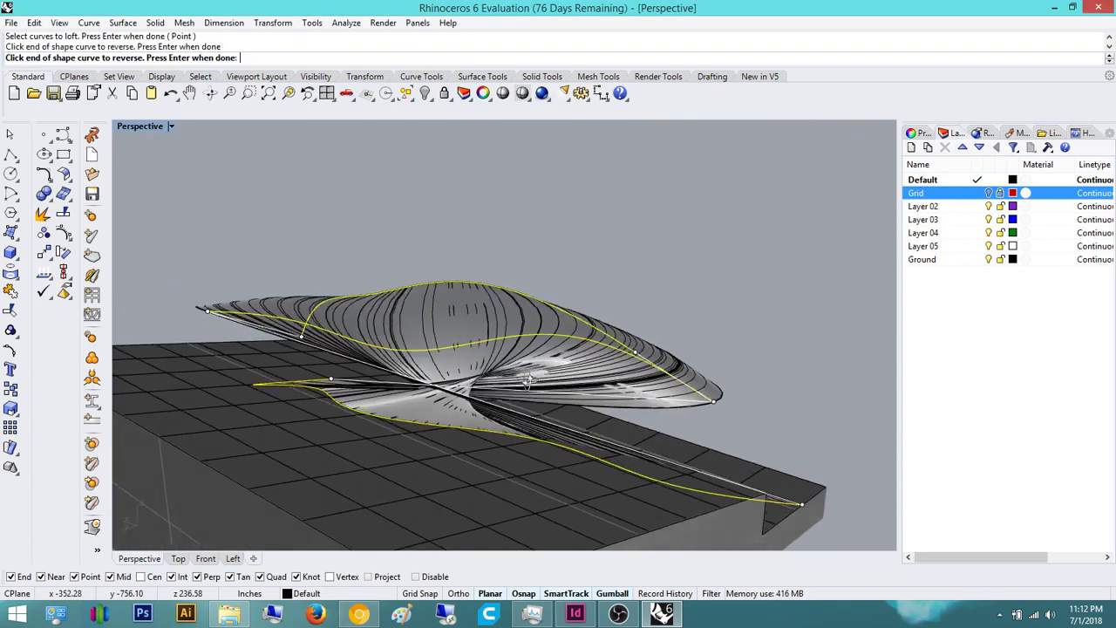
click(795, 517)
right_drag(770, 496, 652, 395)
right_drag(375, 356, 576, 379)
scroll(428, 388, up, 4)
mouse_move(428, 388)
right_down()
mouse_move(476, 416)
mouse_move(436, 404)
right_up()
scroll(476, 416, down, 5)
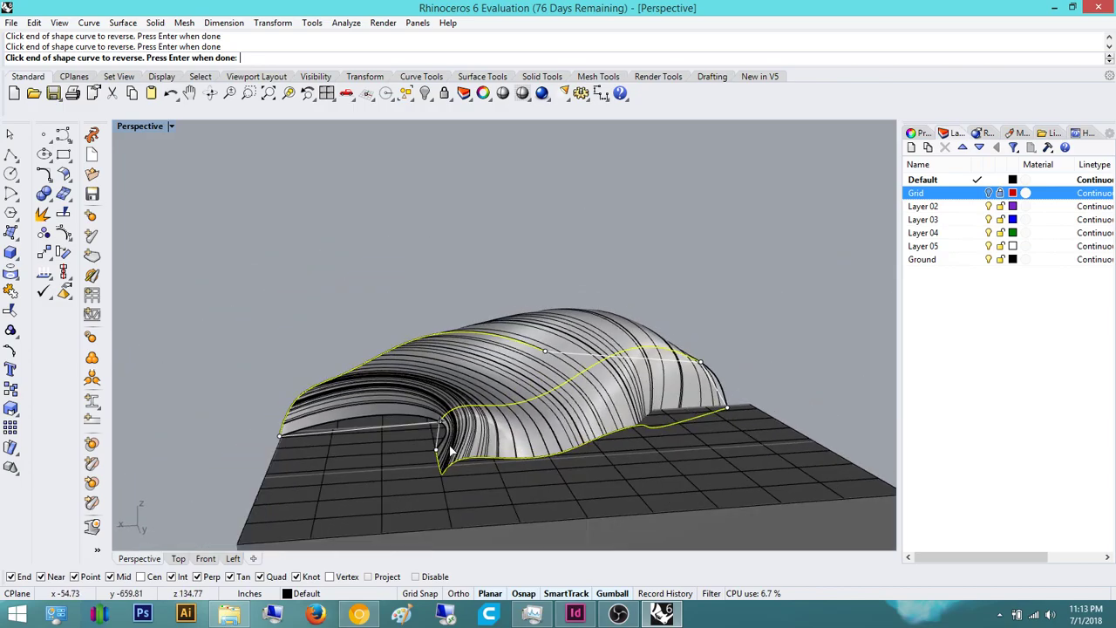
scroll(435, 403, up, 5)
right_drag(427, 445, 455, 459)
key(Return)
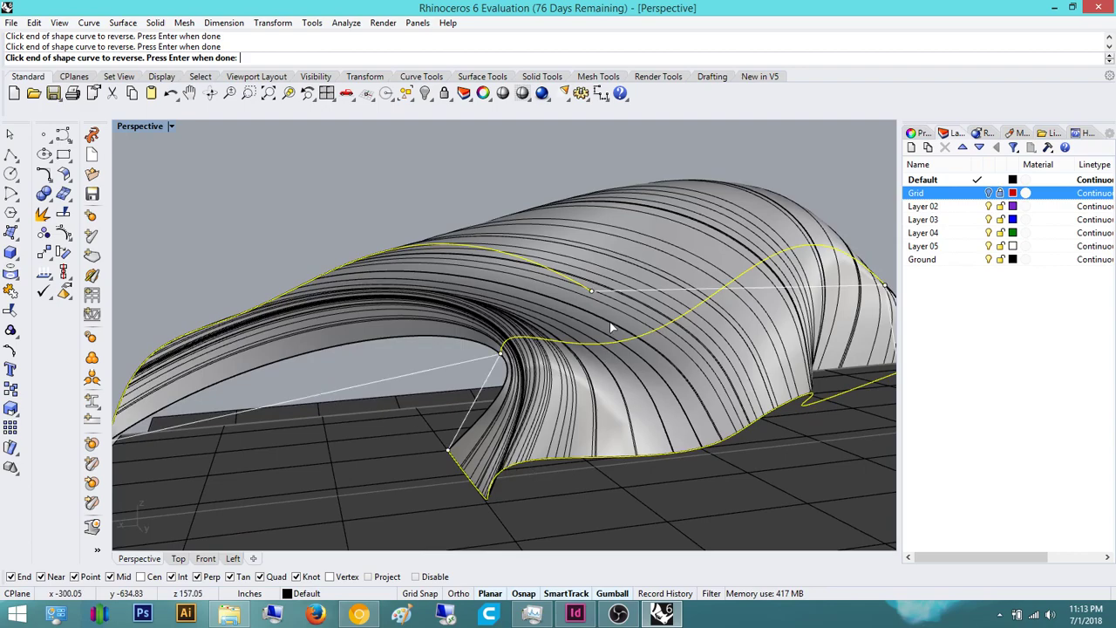
key(Escape)
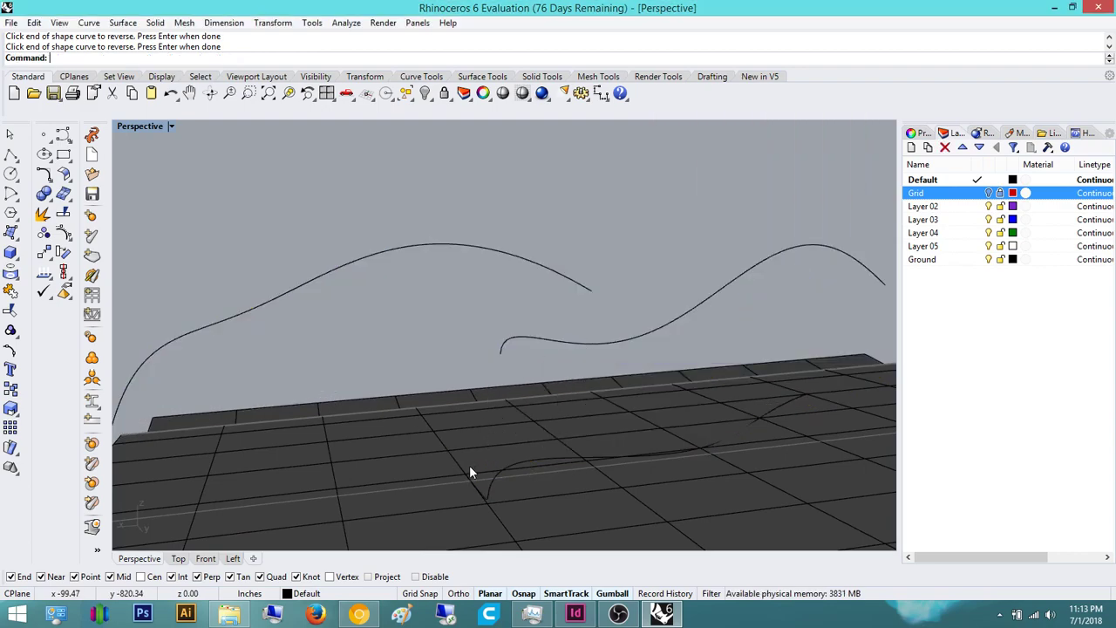
Step: Move the end control point of the on-surface curve outward across the solid's top surface, then hide its points
click(476, 489)
right_click(446, 491)
right_drag(449, 455, 485, 451)
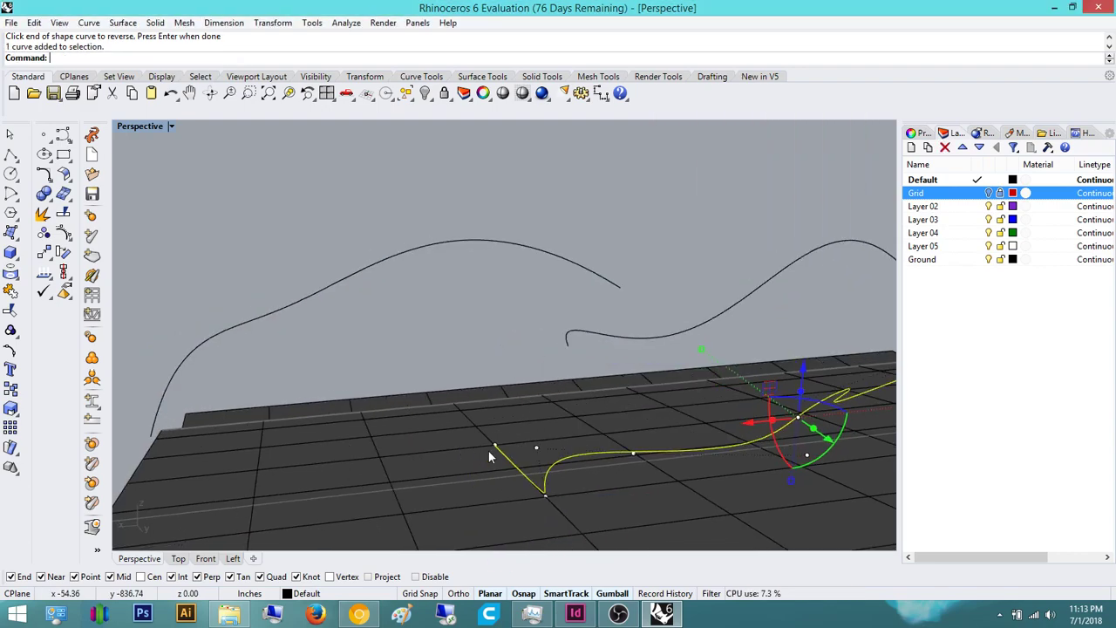
drag(493, 448, 529, 471)
shift+right_drag(530, 470, 547, 422)
drag(548, 422, 445, 451)
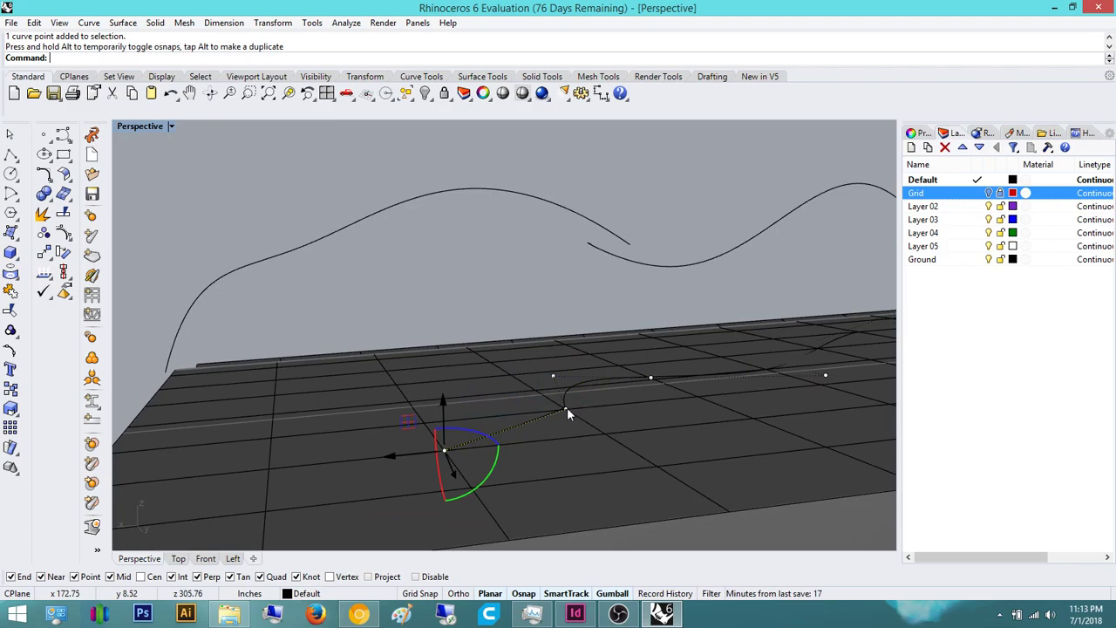
key(Escape)
key(Escape)
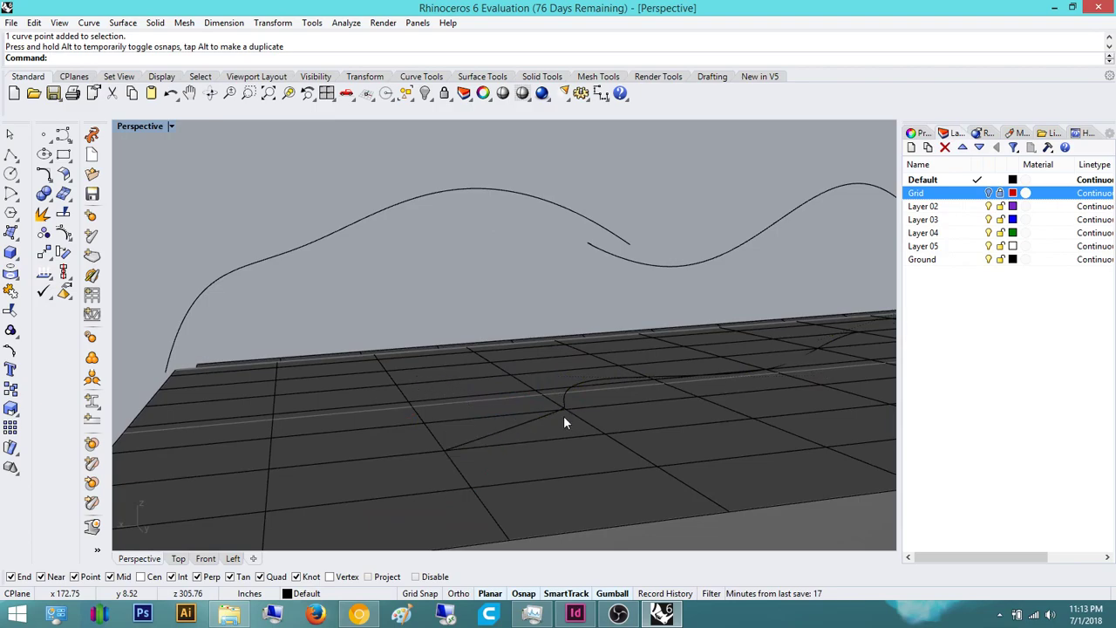
Step: Preview a new loft through the outer, middle and reshaped on-surface curves, picked in that order
scroll(416, 403, down, 5)
scroll(460, 416, up, 3)
scroll(457, 391, down, 3)
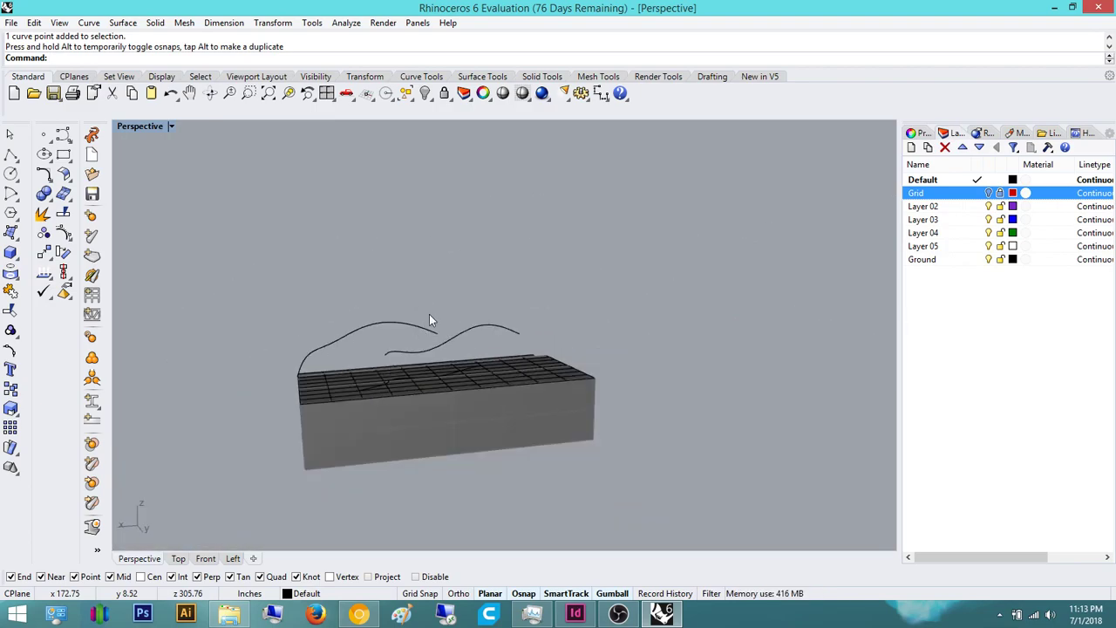
scroll(428, 318, down, 3)
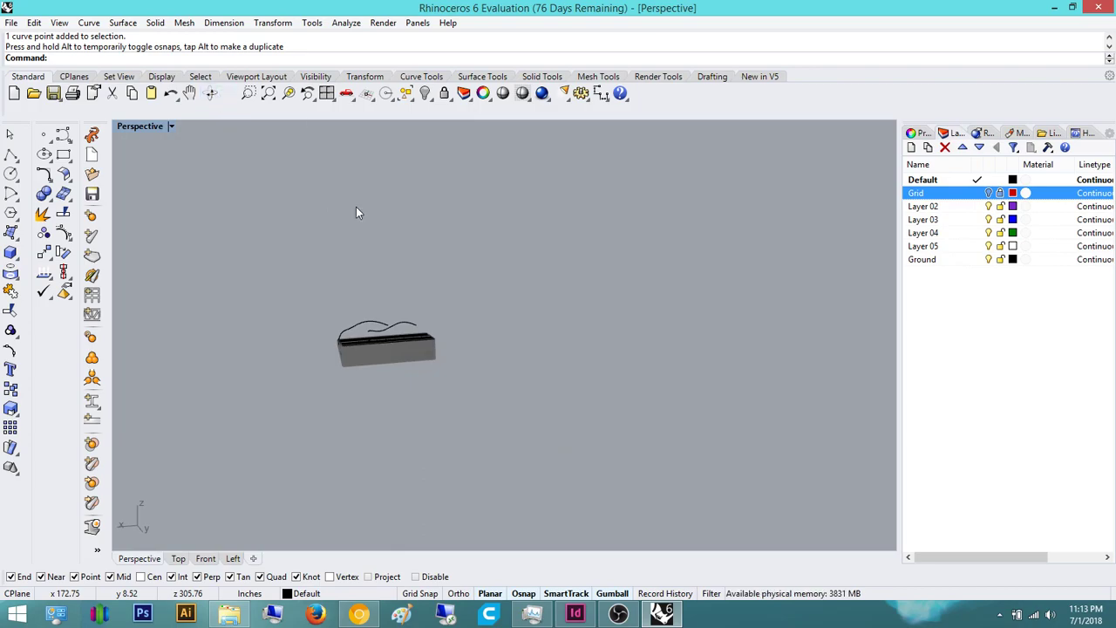
click(211, 94)
drag(398, 279, 397, 317)
scroll(399, 319, up, 8)
right_drag(407, 412, 544, 368)
text(Loft)
key(Return)
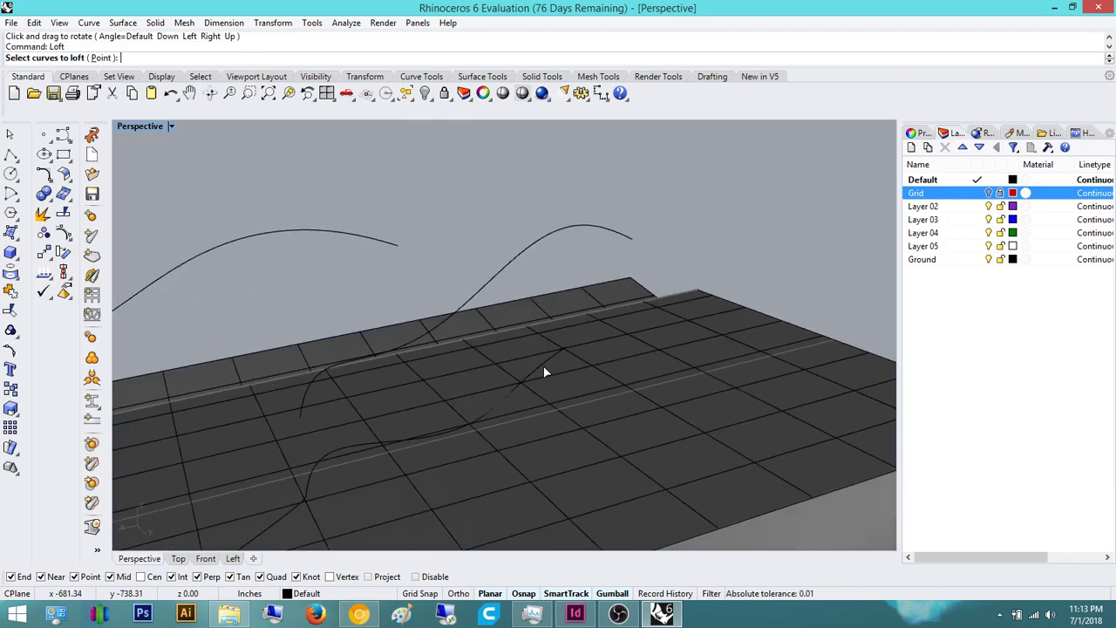
click(375, 250)
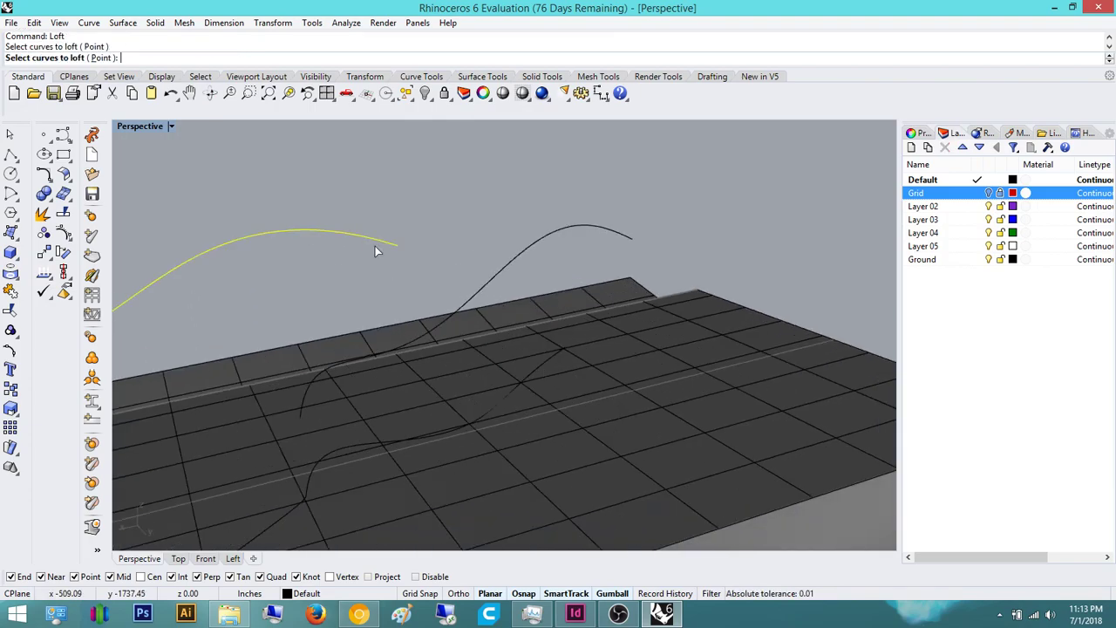
click(500, 277)
click(515, 397)
key(Return)
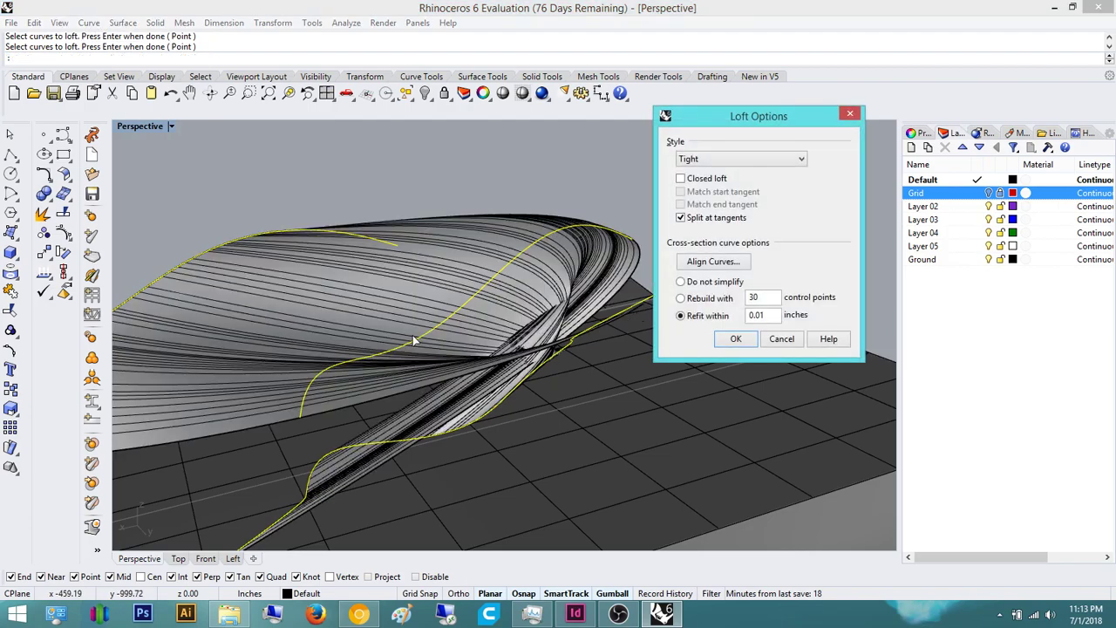
right_drag(415, 340, 310, 325)
Step: Align the curves by reversing the two mismatched ends until the preview untwists, and create the loft
click(712, 262)
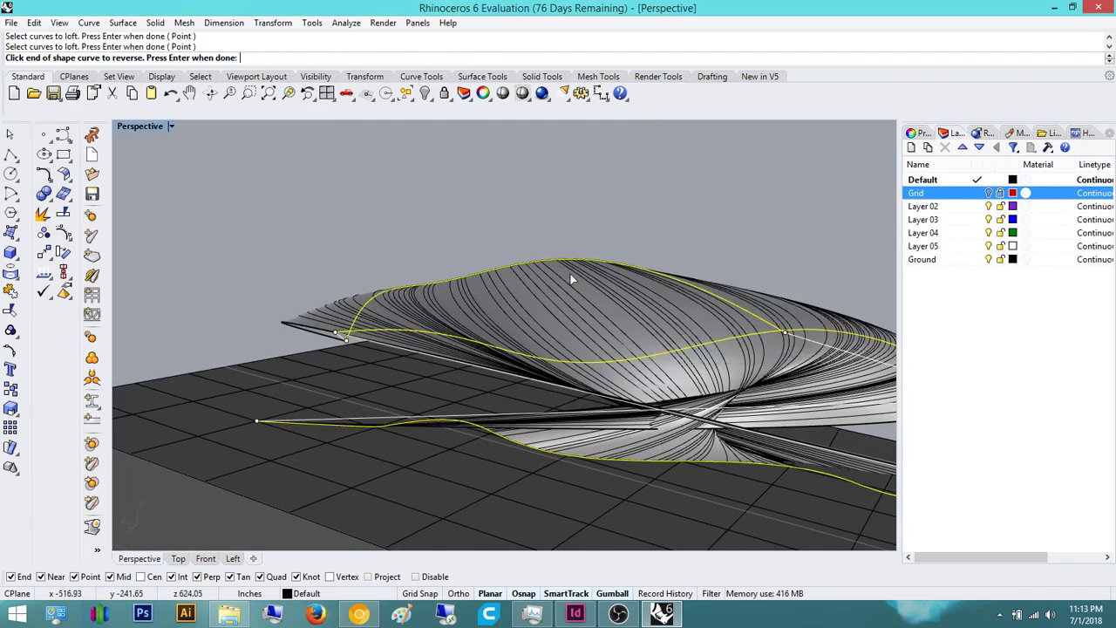
click(337, 335)
right_drag(507, 377, 297, 391)
right_drag(690, 446, 641, 436)
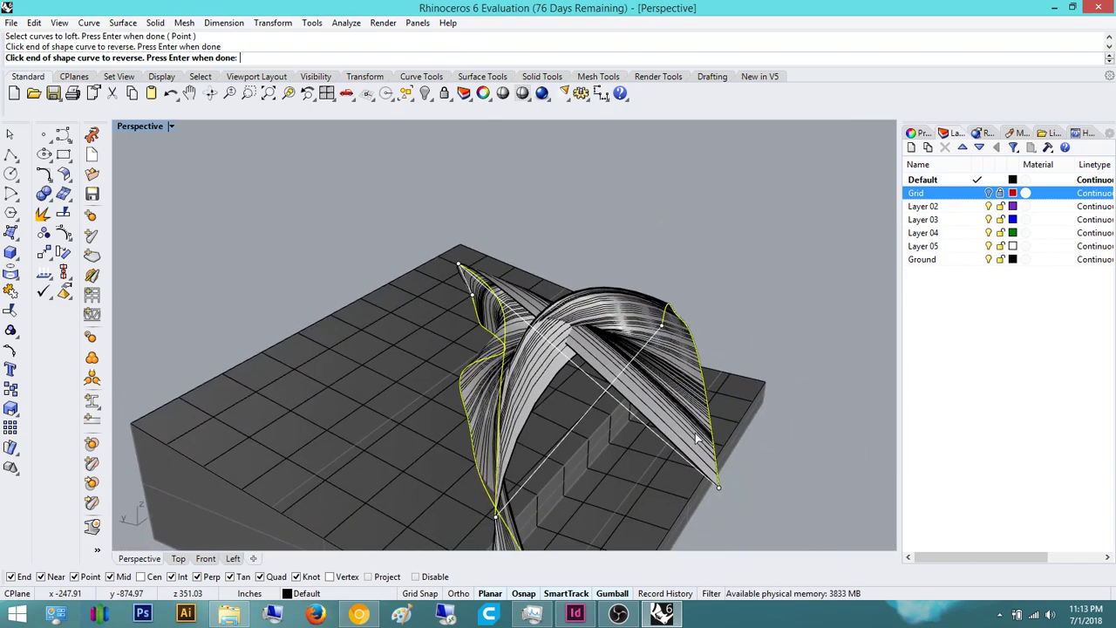
click(719, 490)
right_drag(739, 468, 668, 351)
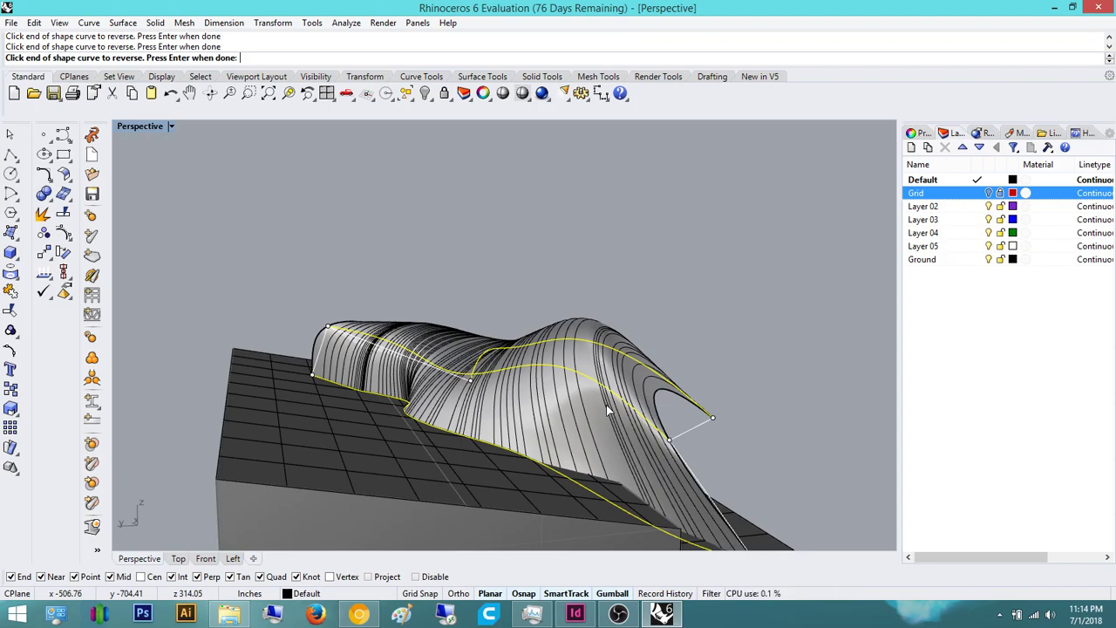
right_drag(476, 254, 305, 247)
right_drag(605, 329, 544, 284)
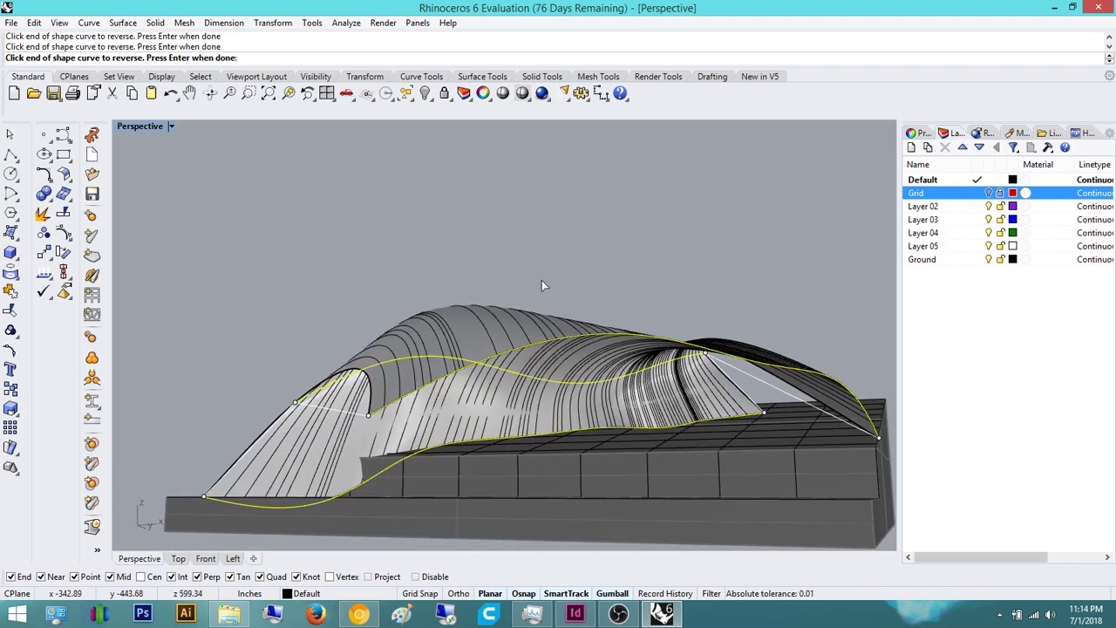
right_click(543, 284)
click(736, 339)
Step: Examine the new lofted surface up close, especially where its edge meets the solid's top
right_drag(613, 219, 647, 370)
scroll(604, 455, up, 8)
right_drag(603, 455, 527, 432)
scroll(527, 440, down, 5)
scroll(627, 449, up, 4)
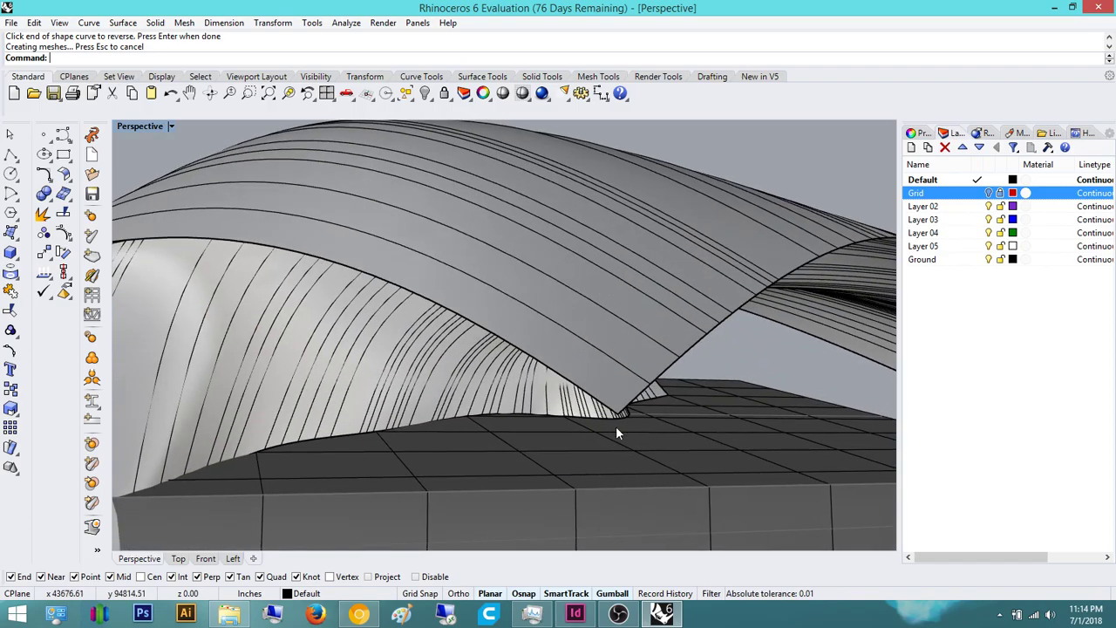
scroll(616, 425, down, 8)
right_drag(584, 328, 438, 354)
Step: Start OffsetSrf on the lofted surface and check its offset direction arrows from several sides
click(459, 297)
scroll(451, 375, down, 8)
click(488, 225)
click(488, 343)
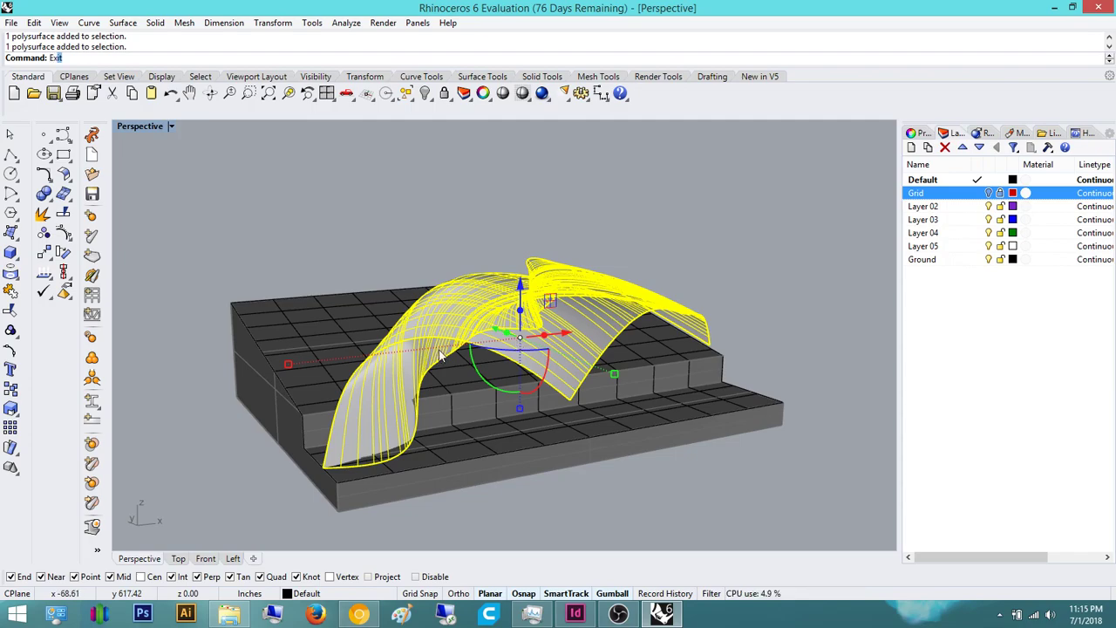
text(OffsetSrf)
key(Return)
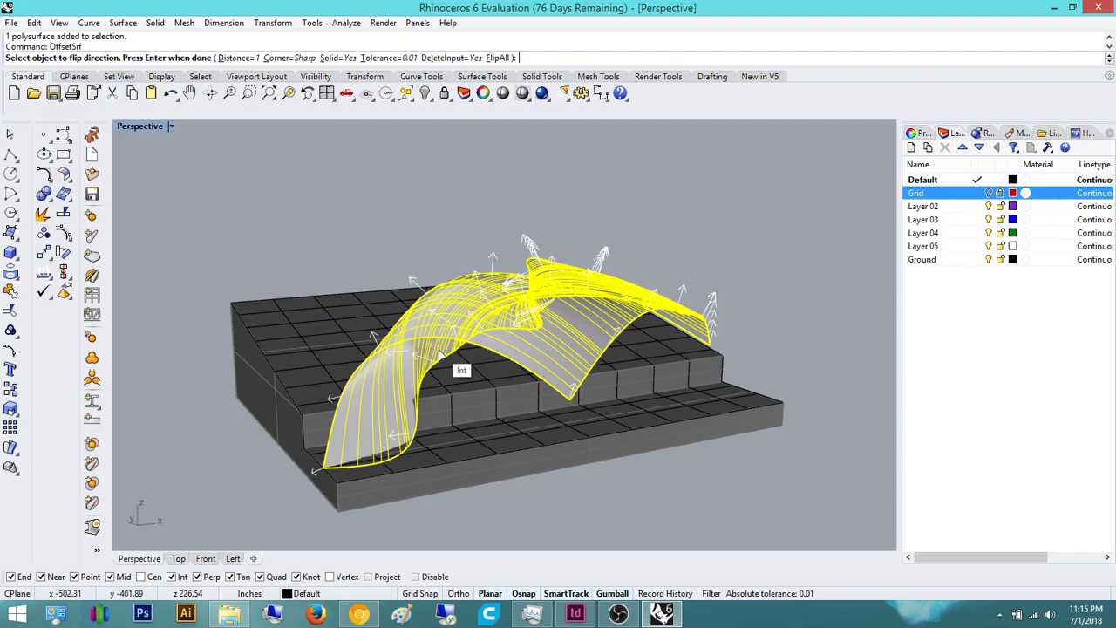
right_drag(446, 355, 556, 333)
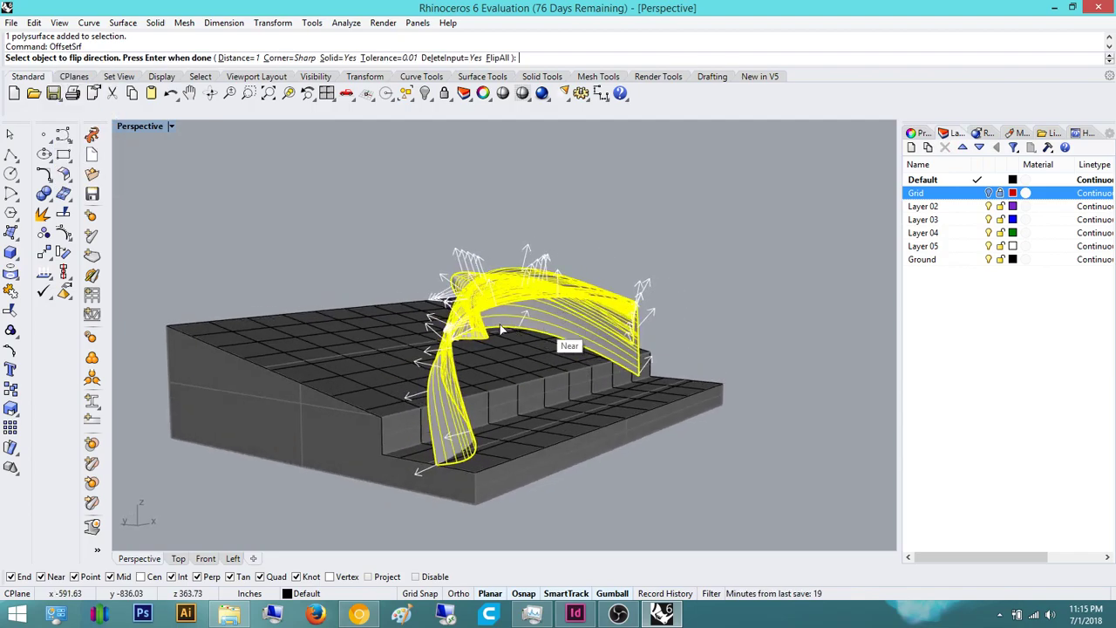
scroll(475, 321, up, 6)
right_drag(476, 321, 502, 328)
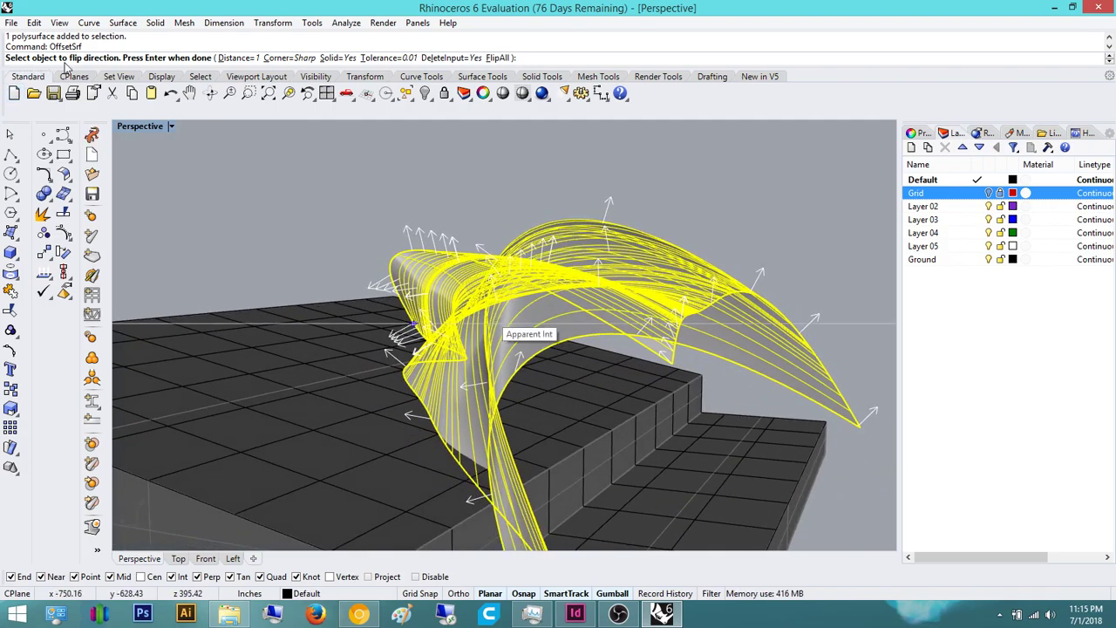
right_drag(331, 144, 329, 166)
right_drag(477, 263, 583, 276)
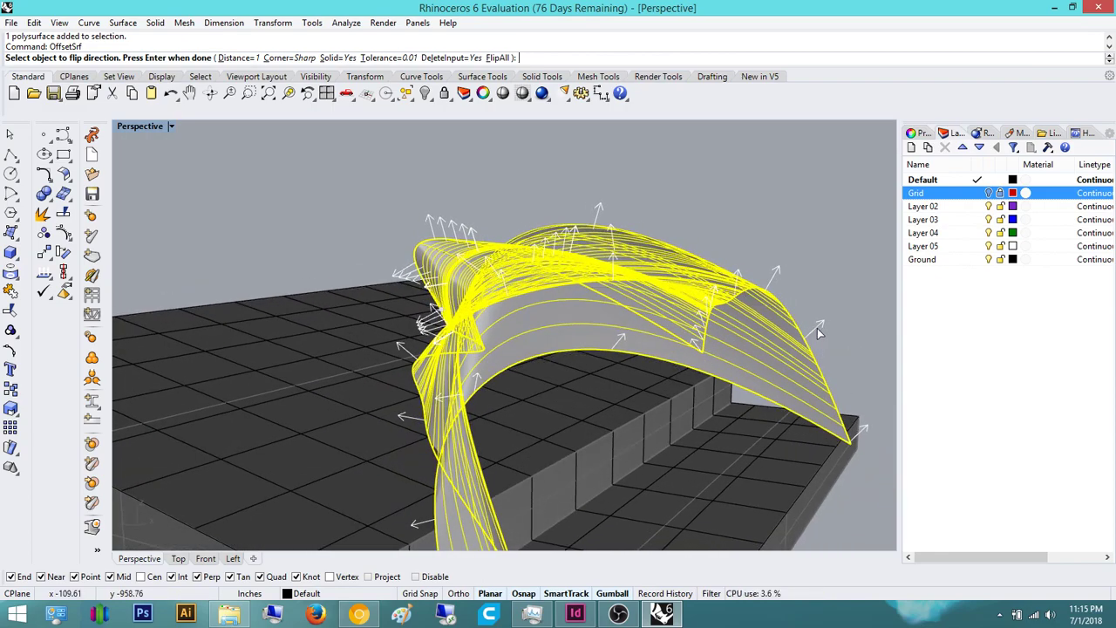
right_drag(605, 190, 523, 253)
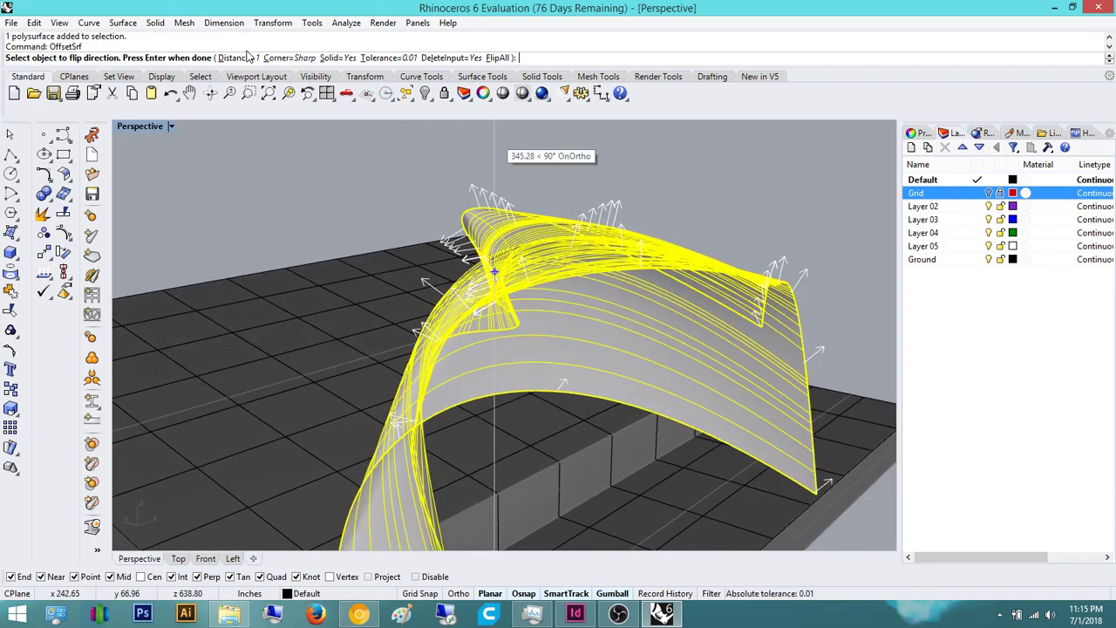
Step: Set the offset distance to 8" and create the solid offset along the arrows
click(244, 59)
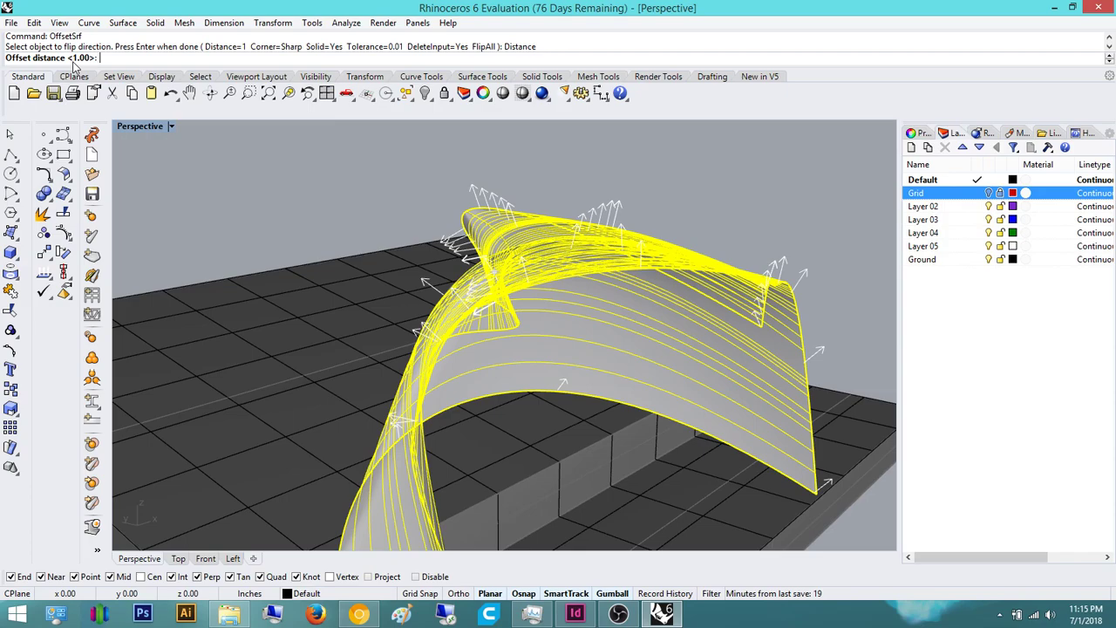
text(8)
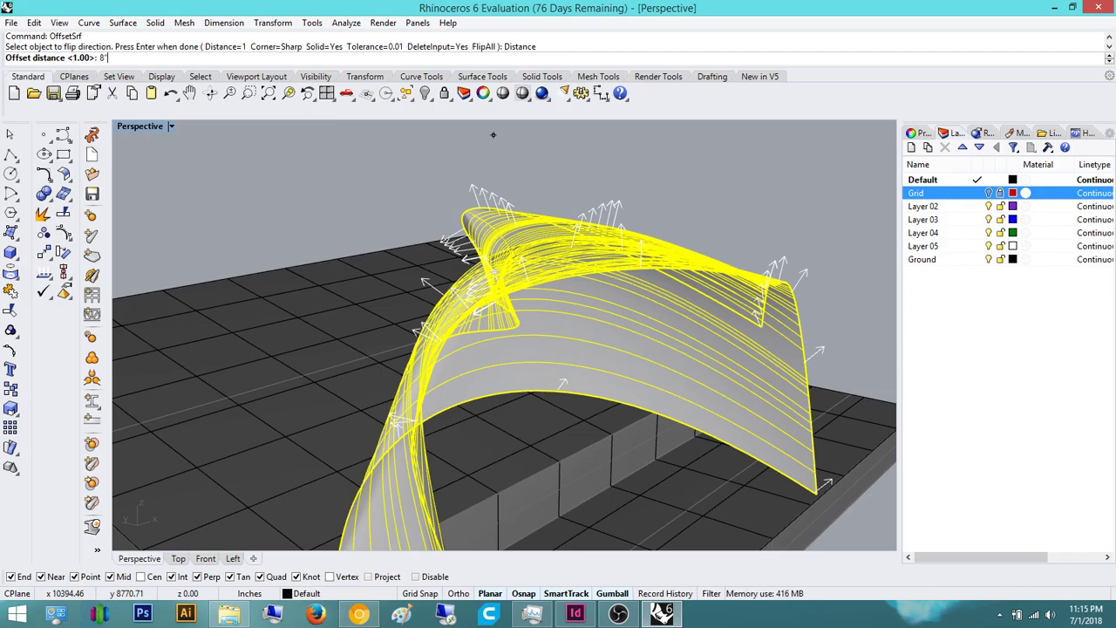
key(Return)
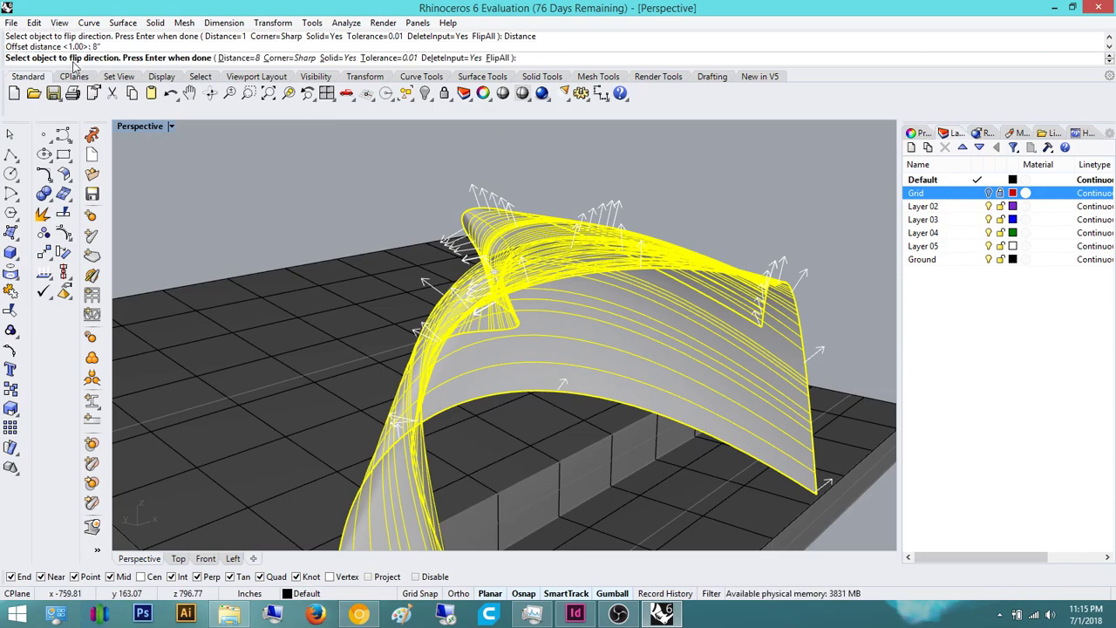
key(Return)
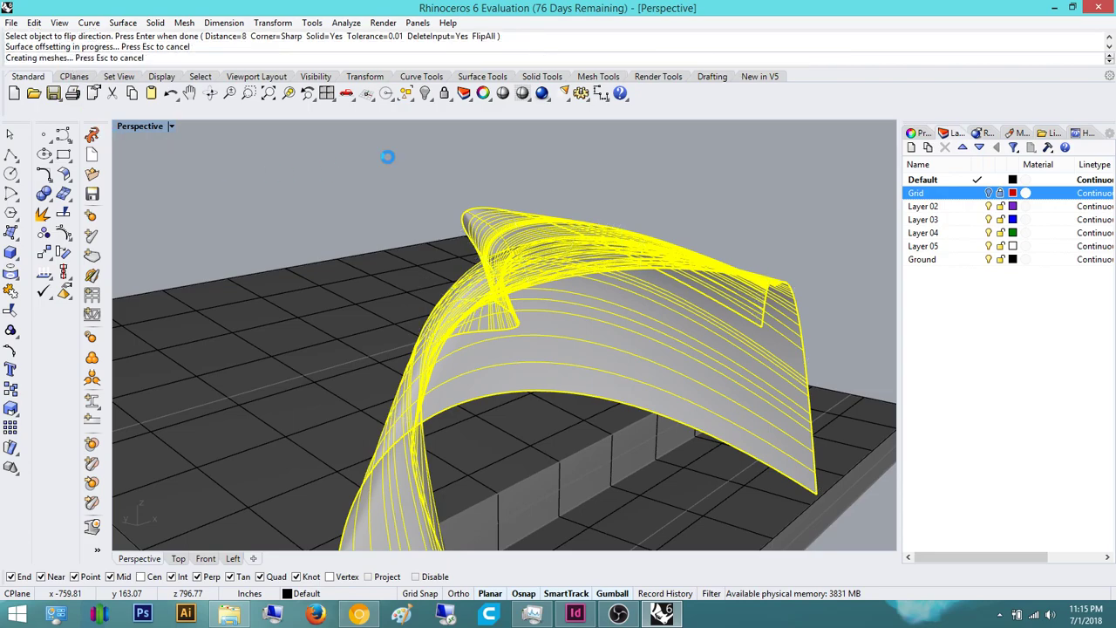
click(694, 209)
Step: Run ShowEdges on the thickened shell to check for naked edges, and close the edge analysis
right_drag(637, 349, 668, 222)
click(669, 223)
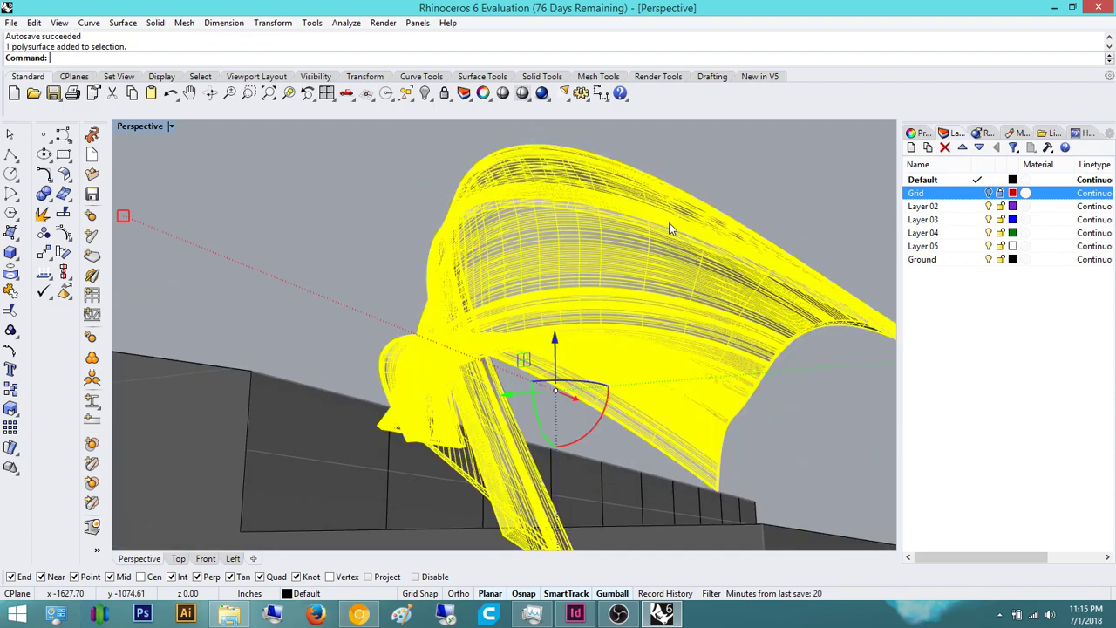
text(ShowEdges)
key(Return)
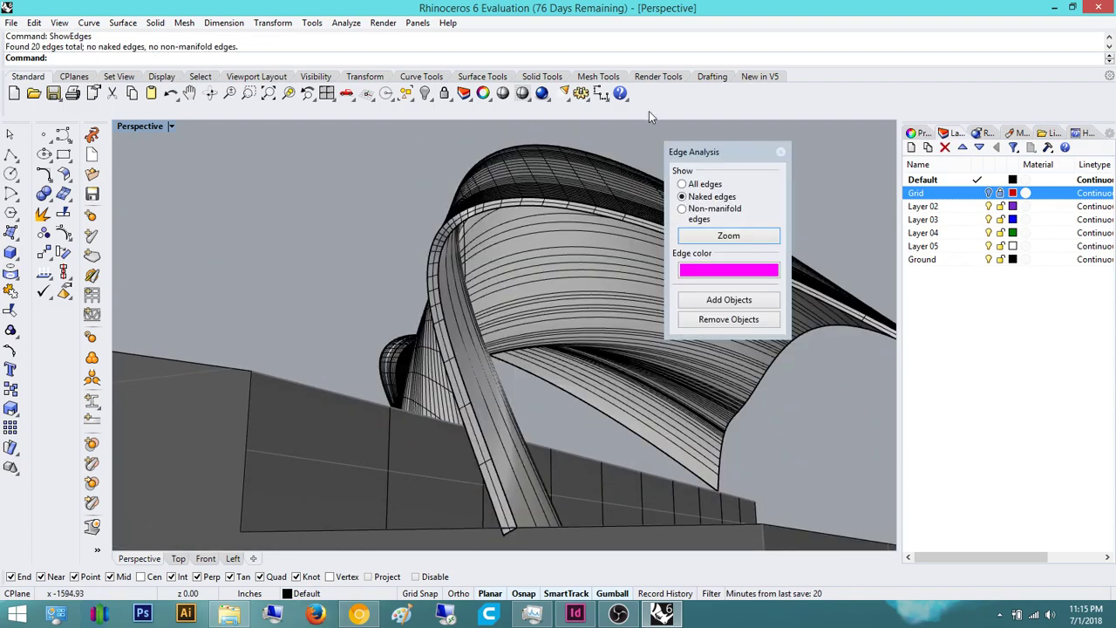
click(782, 153)
Step: Inspect the thickened shell from above and below, checking its edges, its thickness and where it meets the stepped solid
right_drag(458, 291, 490, 330)
right_drag(504, 354, 593, 375)
shift+right_drag(419, 406, 533, 404)
scroll(534, 404, up, 10)
right_drag(503, 471, 412, 262)
click(595, 231)
key(Escape)
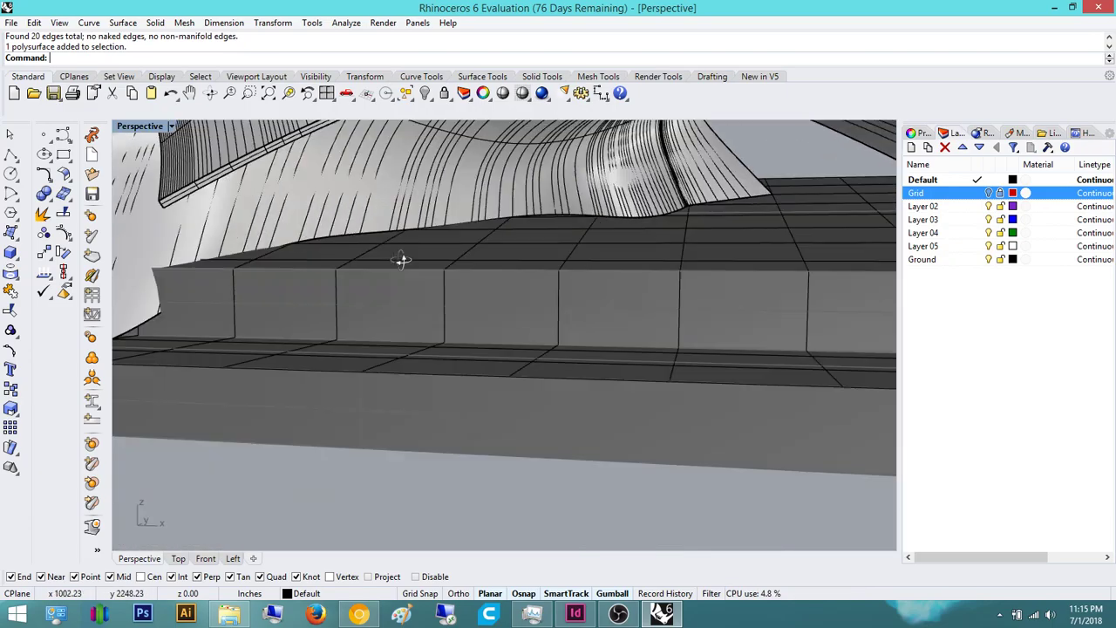
scroll(423, 311, down, 8)
right_drag(423, 310, 583, 219)
scroll(534, 314, up, 10)
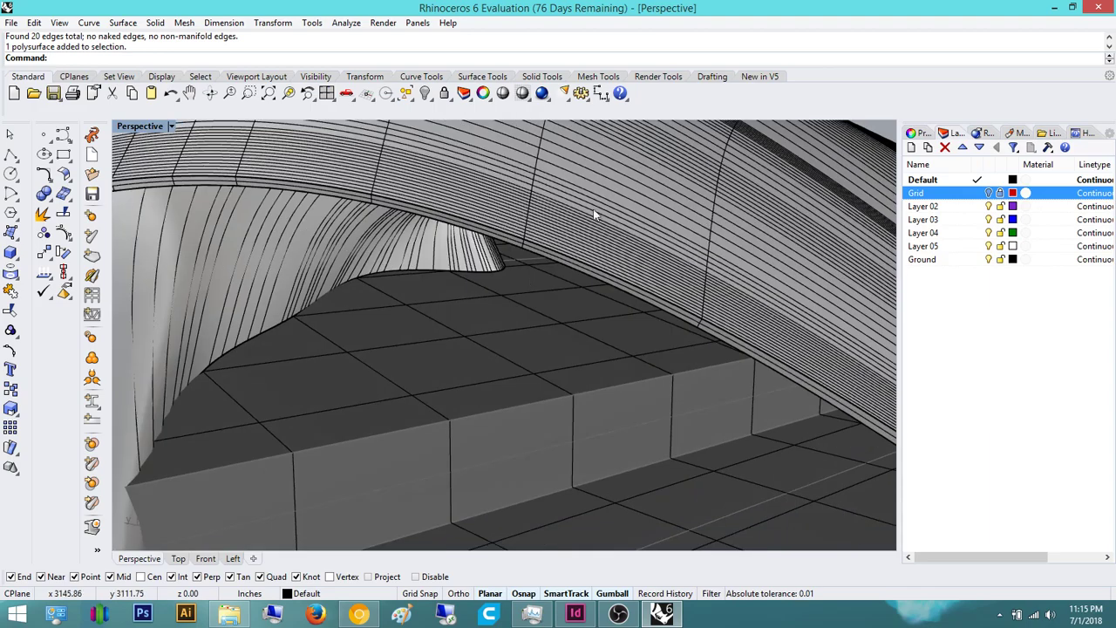
click(612, 199)
key(Escape)
scroll(584, 378, down, 8)
right_drag(584, 379, 575, 309)
scroll(456, 387, up, 4)
scroll(474, 325, up, 8)
scroll(502, 308, down, 5)
scroll(476, 300, down, 3)
scroll(548, 283, down, 4)
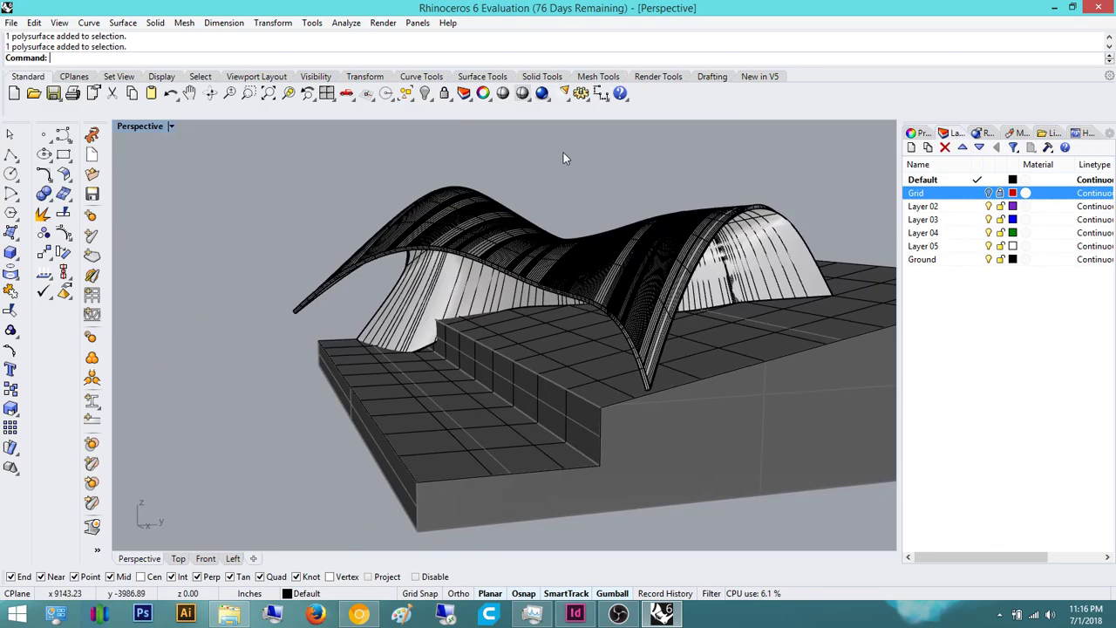
Step: Fill the lower step of the stepped solid with a box, snapped to its corners and reaching up to the upper level
right_drag(555, 320, 790, 512)
text(box)
key(Return)
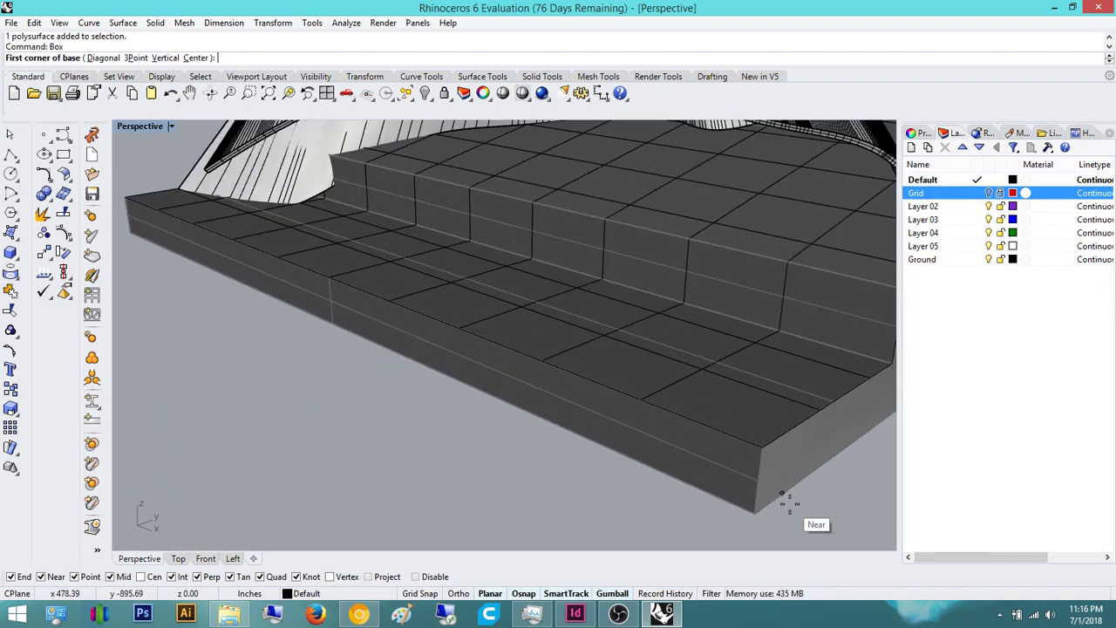
scroll(611, 414, down, 5)
shift+right_drag(590, 419, 761, 446)
scroll(401, 327, up, 6)
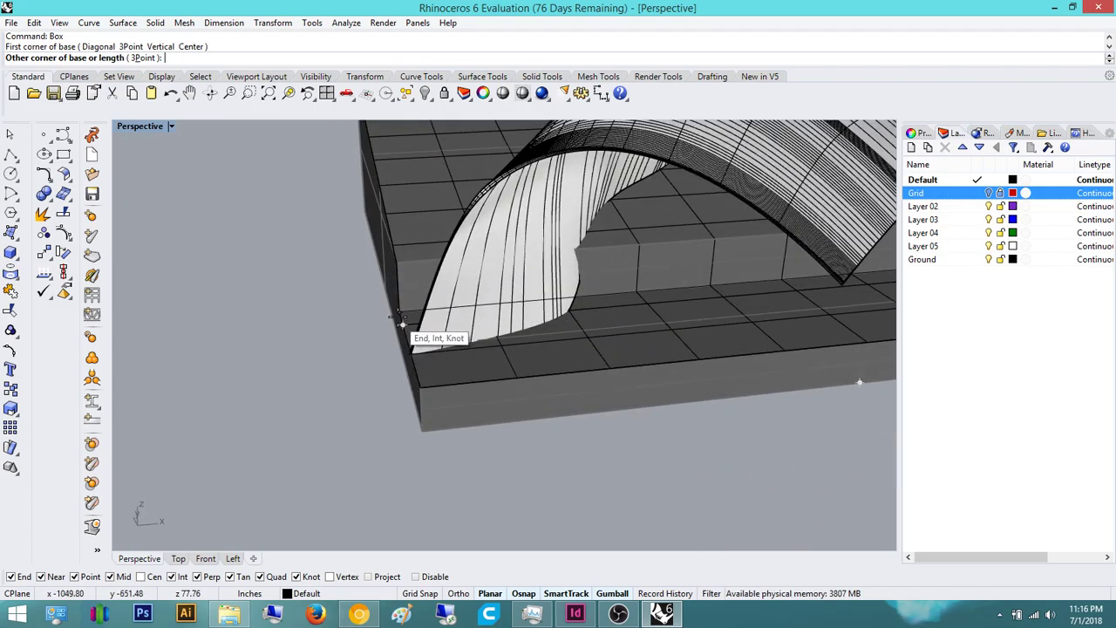
click(403, 263)
scroll(417, 291, down, 3)
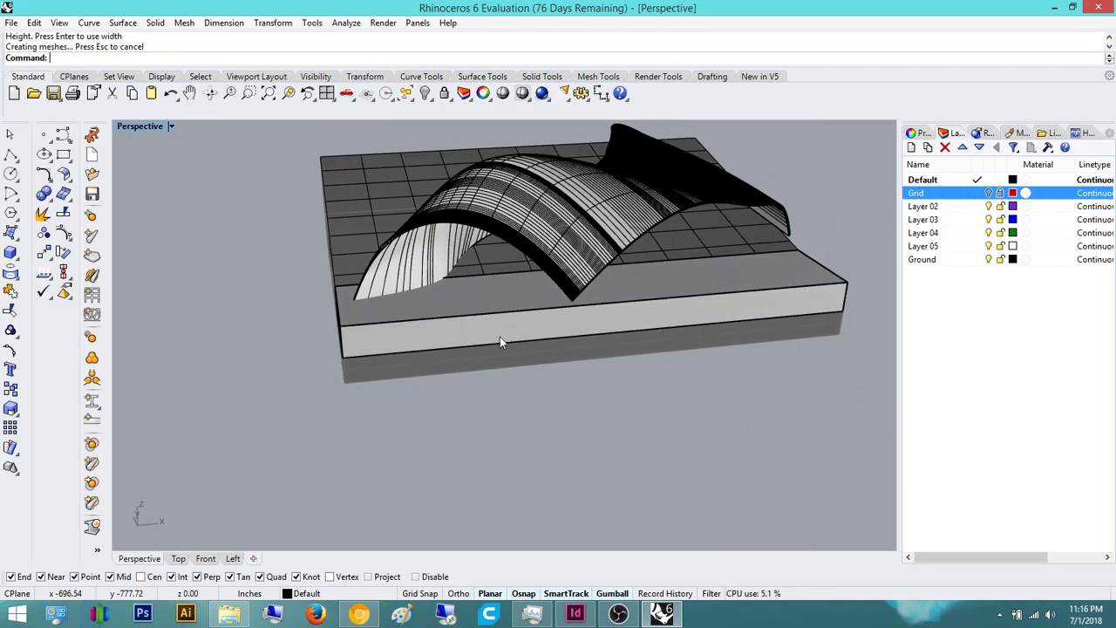
Step: Move the new box to Layer 02, rename that layer Water and lock it
click(484, 339)
right_click(951, 211)
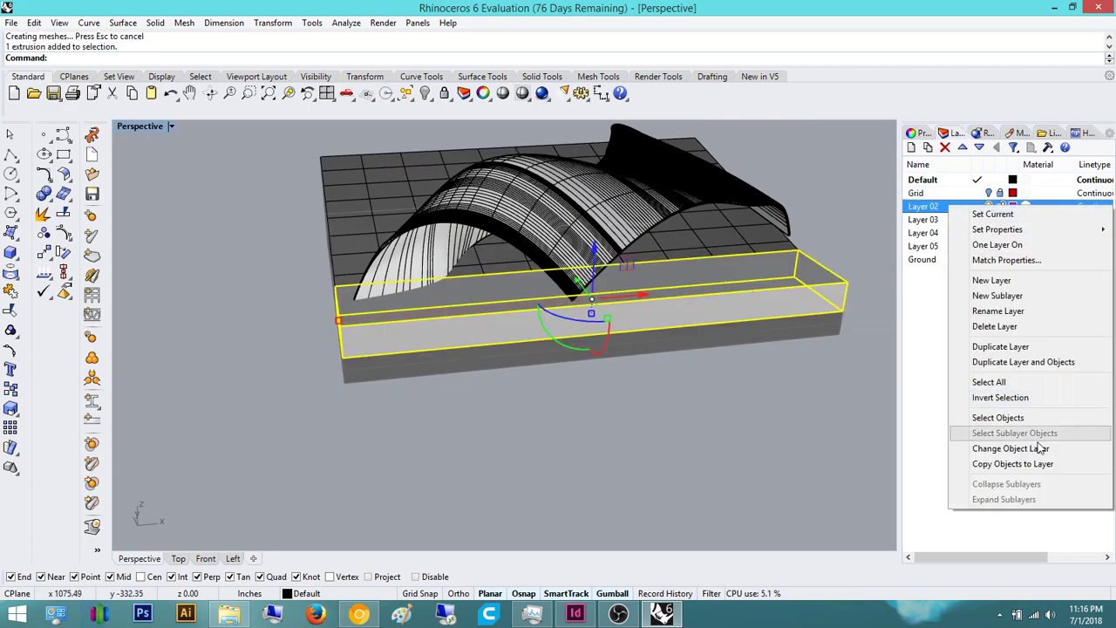
click(954, 444)
scroll(857, 314, up, 2)
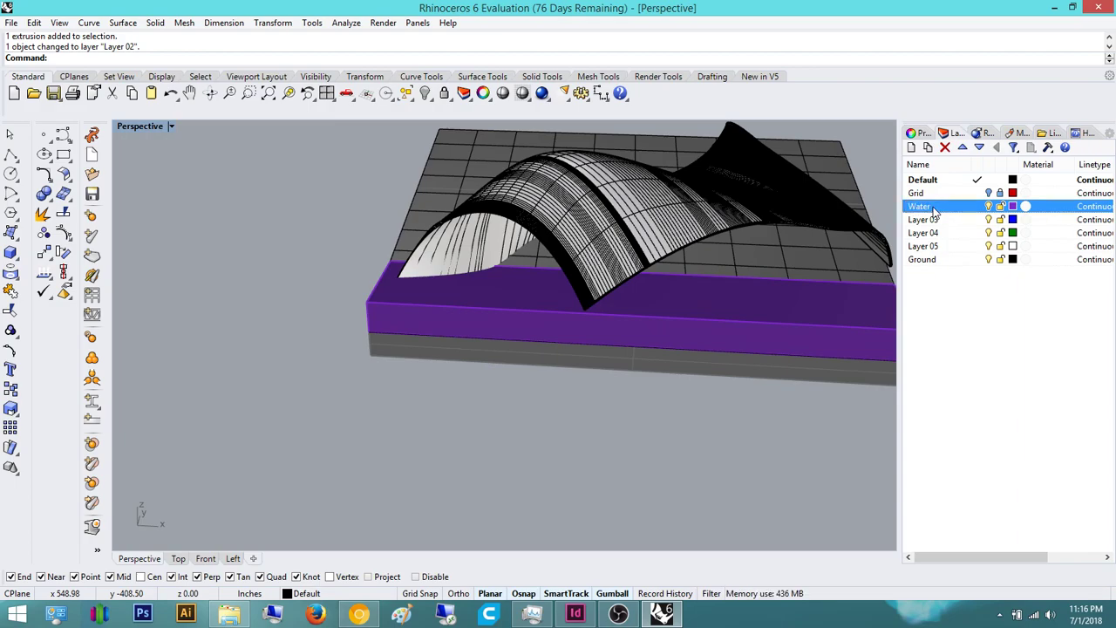
right_drag(702, 443, 539, 247)
click(567, 249)
click(764, 161)
Step: Set the Perspective view to Rendered display and inspect the shell over the ground and water block from several sides
right_drag(693, 180, 370, 324)
right_drag(480, 364, 464, 407)
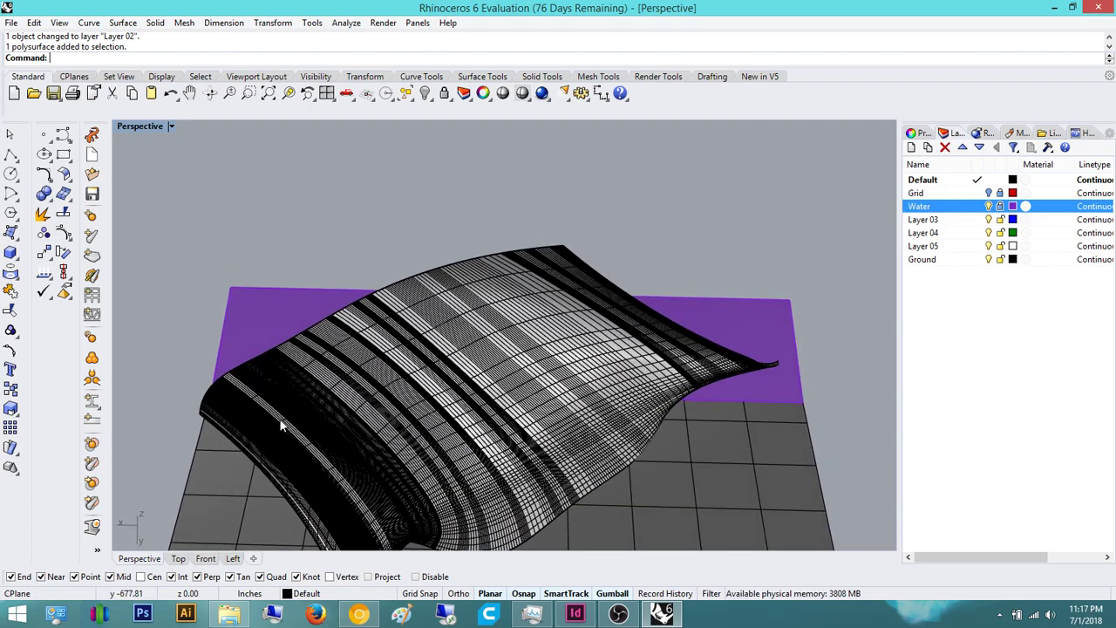
right_drag(414, 458, 567, 333)
scroll(568, 332, down, 5)
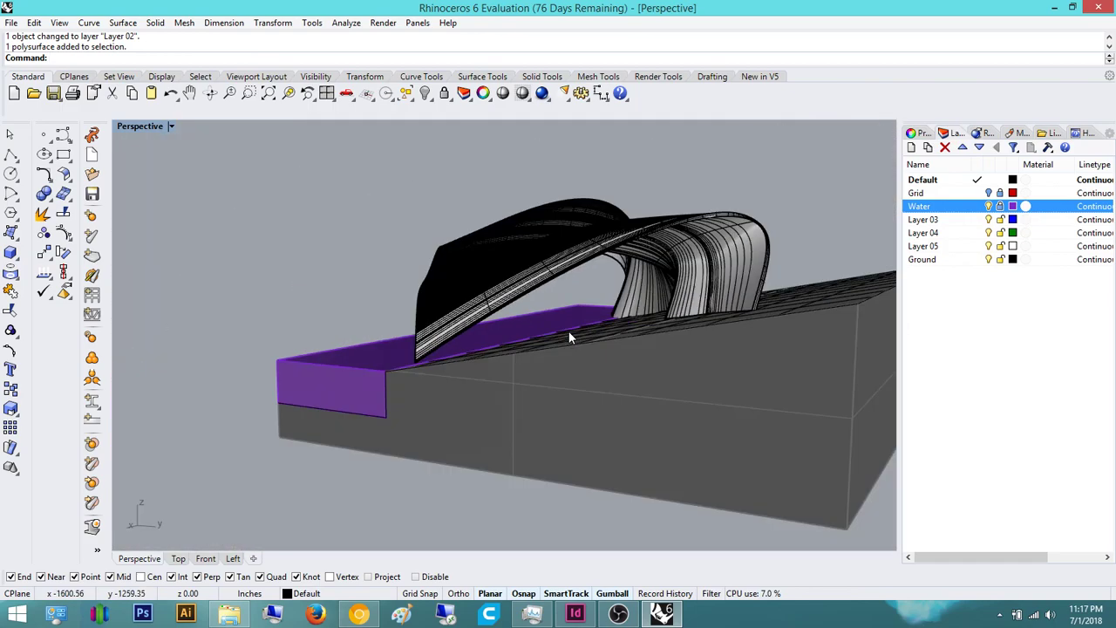
click(171, 126)
click(213, 173)
scroll(540, 309, up, 6)
right_drag(584, 316, 597, 345)
scroll(474, 391, down, 6)
scroll(568, 310, up, 5)
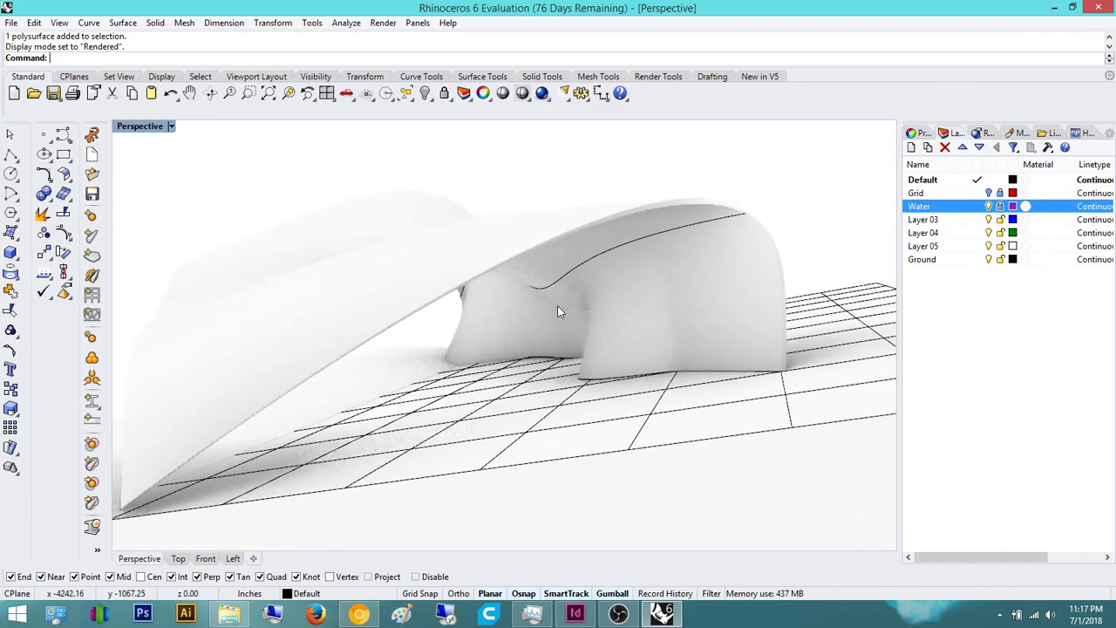
right_drag(531, 316, 374, 370)
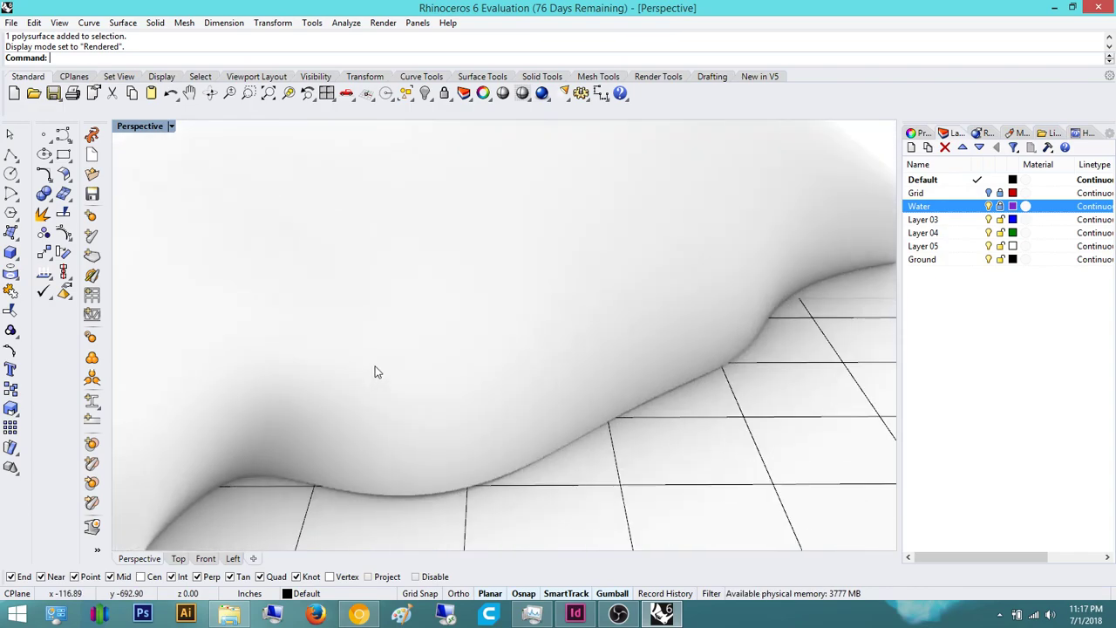
scroll(374, 369, down, 8)
Step: Return the Perspective view to Shaded display and show the shell in the Top view
click(178, 559)
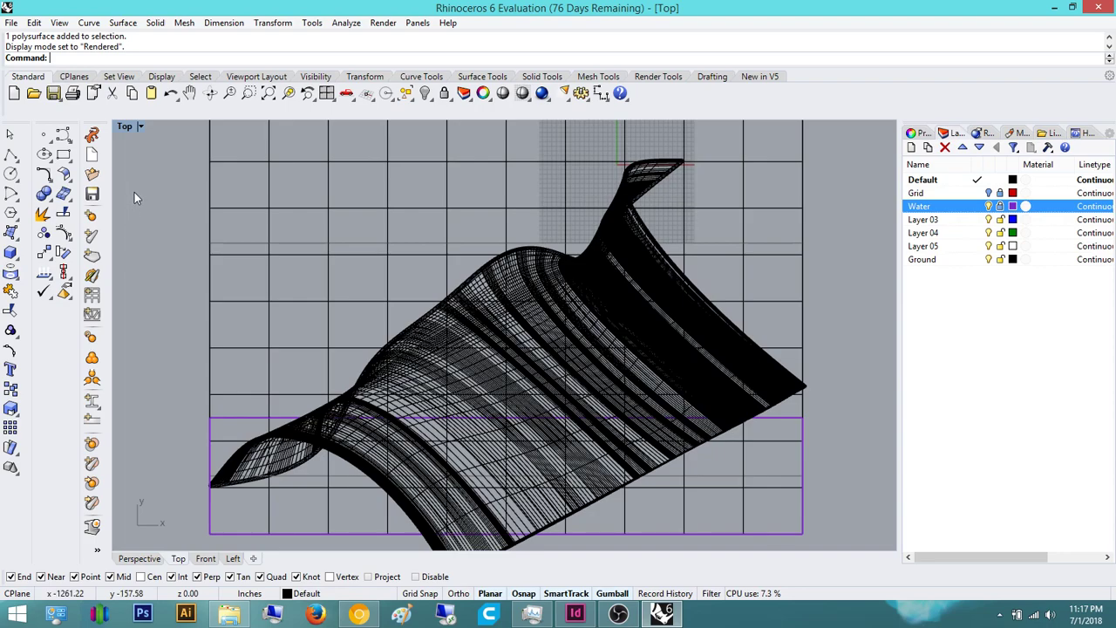
click(139, 559)
click(171, 126)
click(219, 156)
click(179, 559)
right_drag(331, 291, 398, 314)
scroll(396, 318, down, 6)
scroll(395, 319, up, 8)
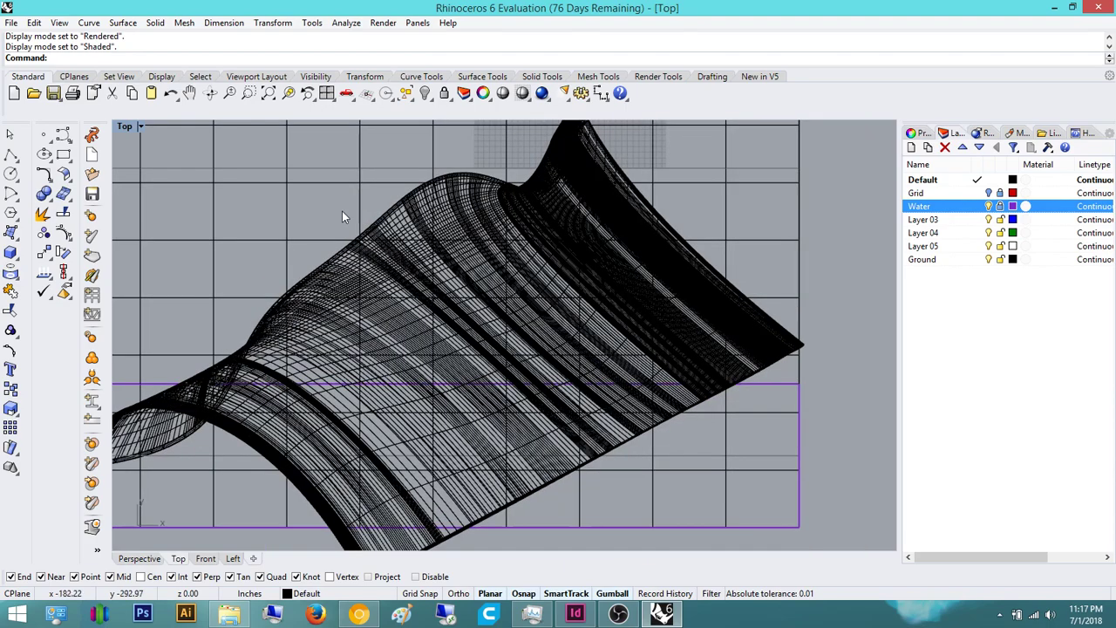
Step: Draw a large circle over the shell in the Top view, centred on a grid intersection in the shell's wide left half
scroll(361, 341, down, 3)
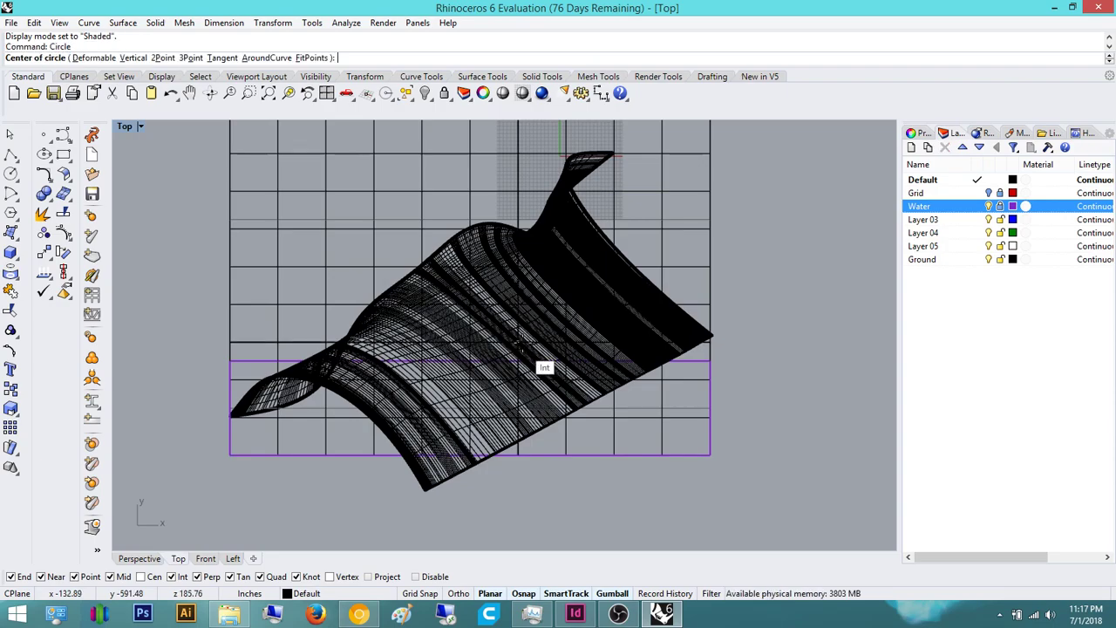
scroll(441, 340, up, 2)
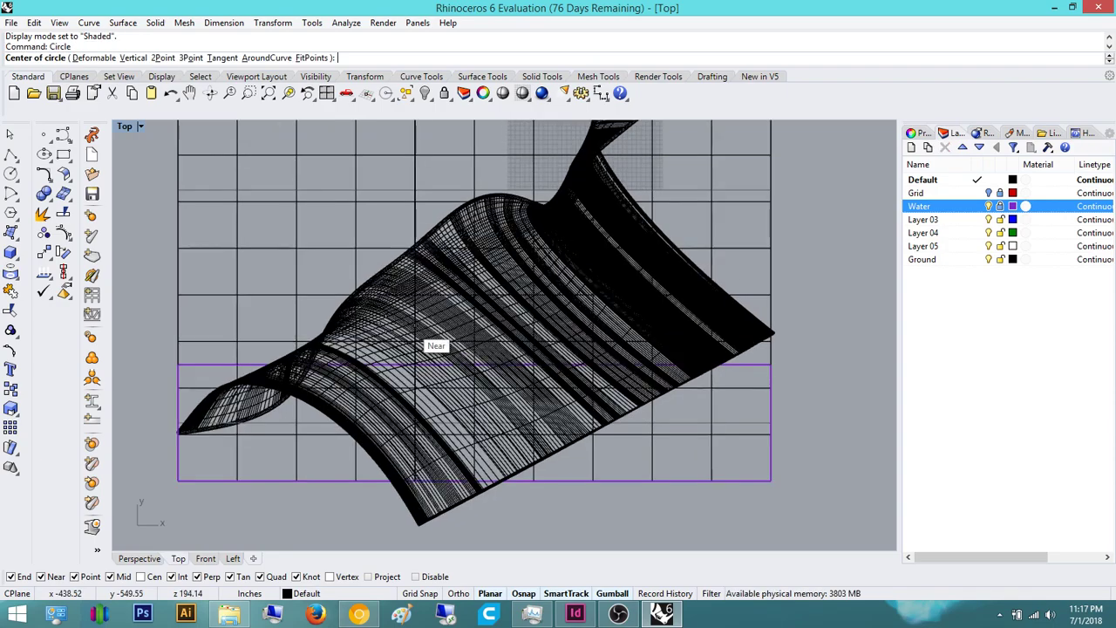
scroll(418, 340, up, 4)
right_click(418, 341)
click(414, 342)
click(465, 343)
Step: Draw two progressively smaller circles on grid intersections, continuing diagonally up to the right from the large circle
scroll(471, 341, down, 2)
right_drag(477, 349, 371, 394)
scroll(558, 270, up, 2)
right_click(520, 270)
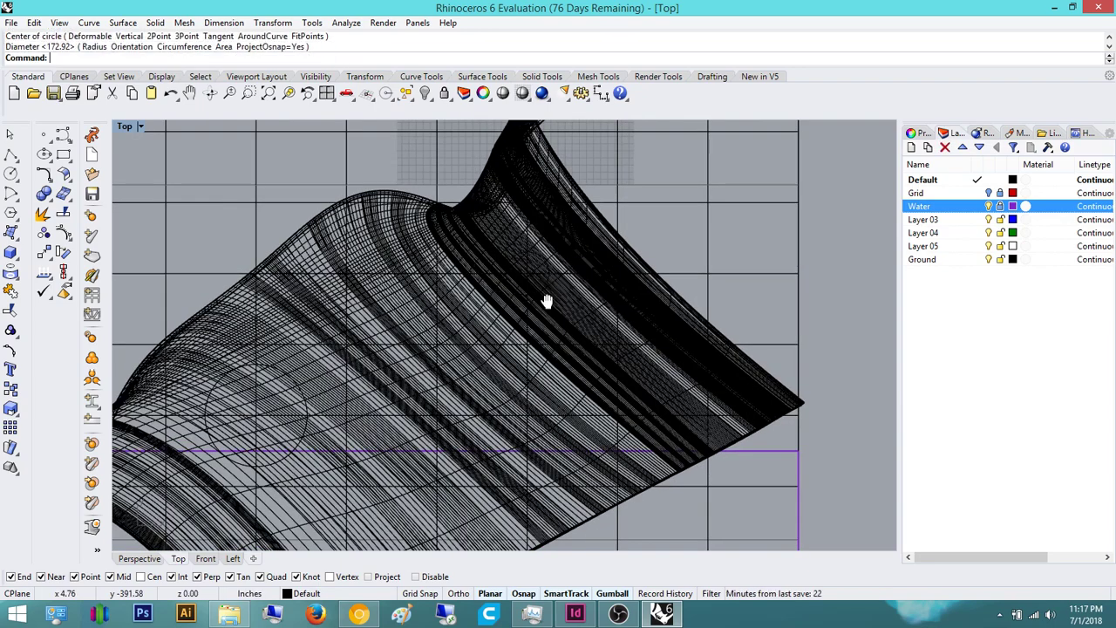
right_drag(520, 303, 557, 293)
right_click(557, 293)
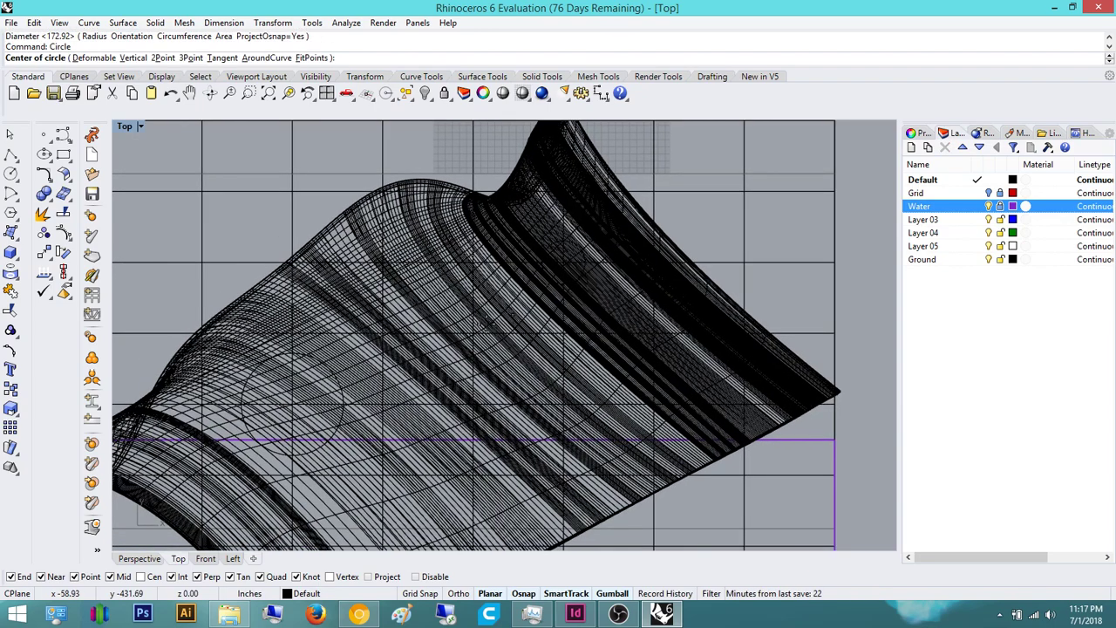
click(520, 340)
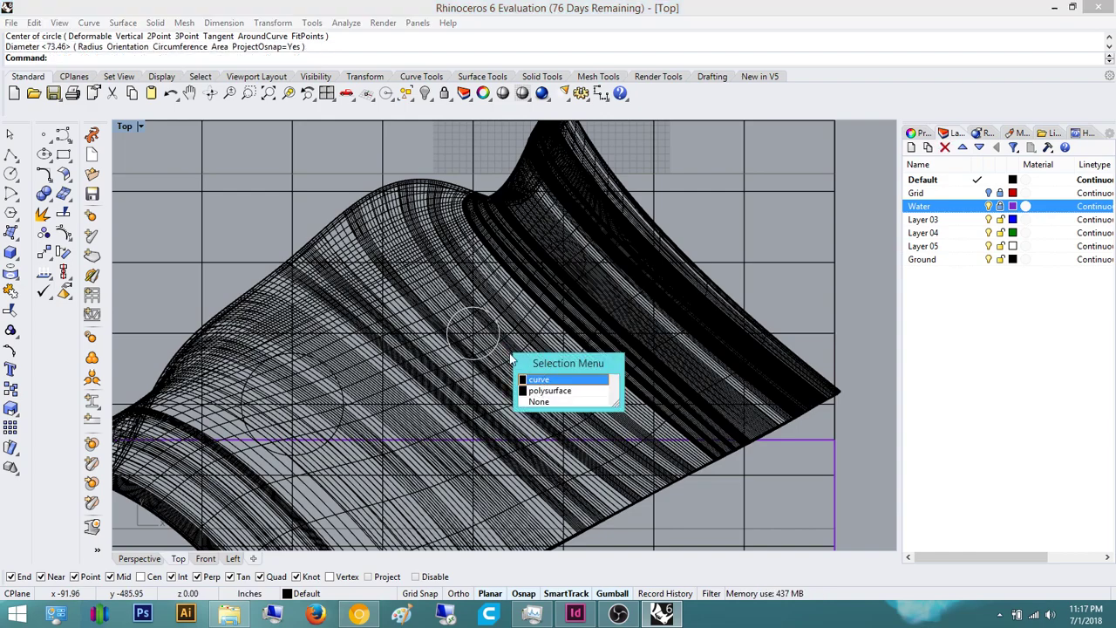
Step: Scale up the middle circle and the largest circle uniformly about their centres
click(540, 379)
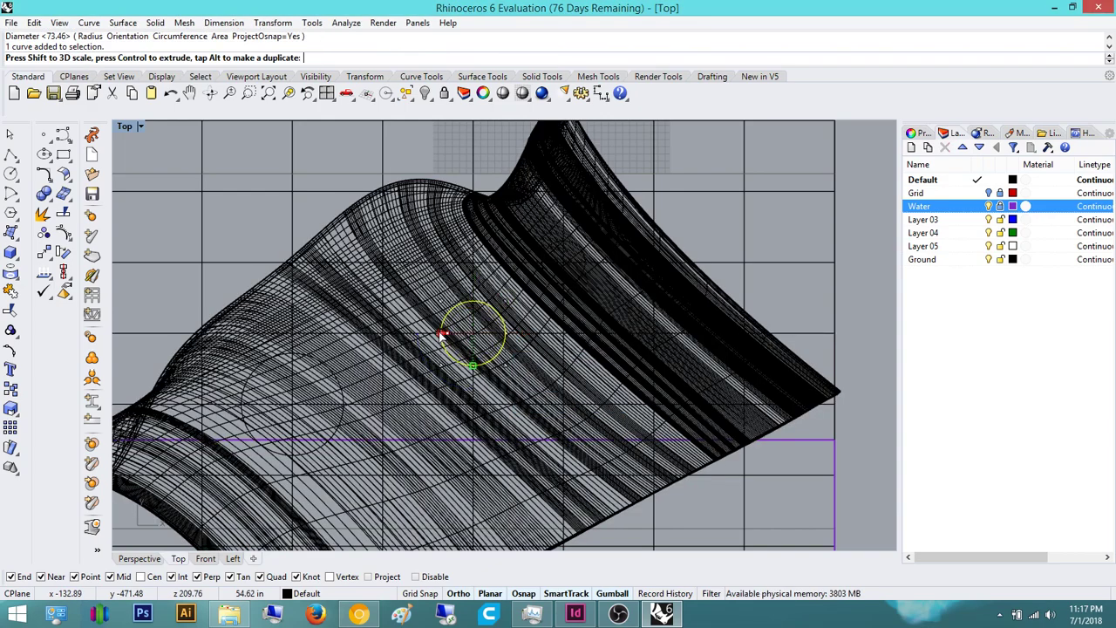
right_drag(551, 378, 522, 400)
click(307, 457)
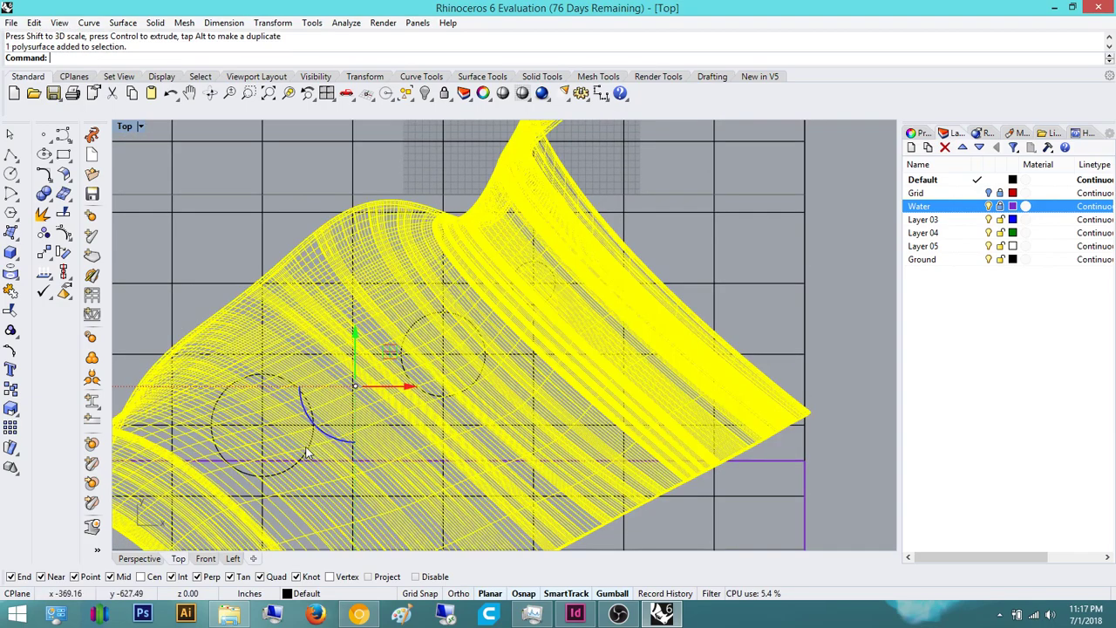
click(307, 458)
click(348, 490)
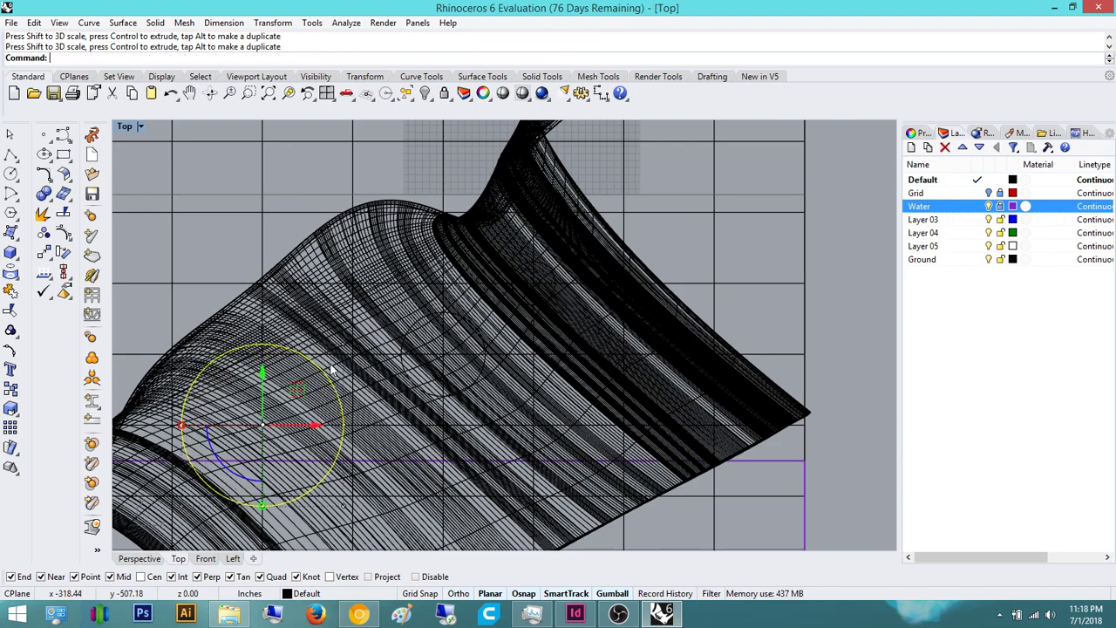
Step: Extrude the three circles together in the Perspective view as open tubes rising vertically well above the shell
click(147, 550)
click(145, 559)
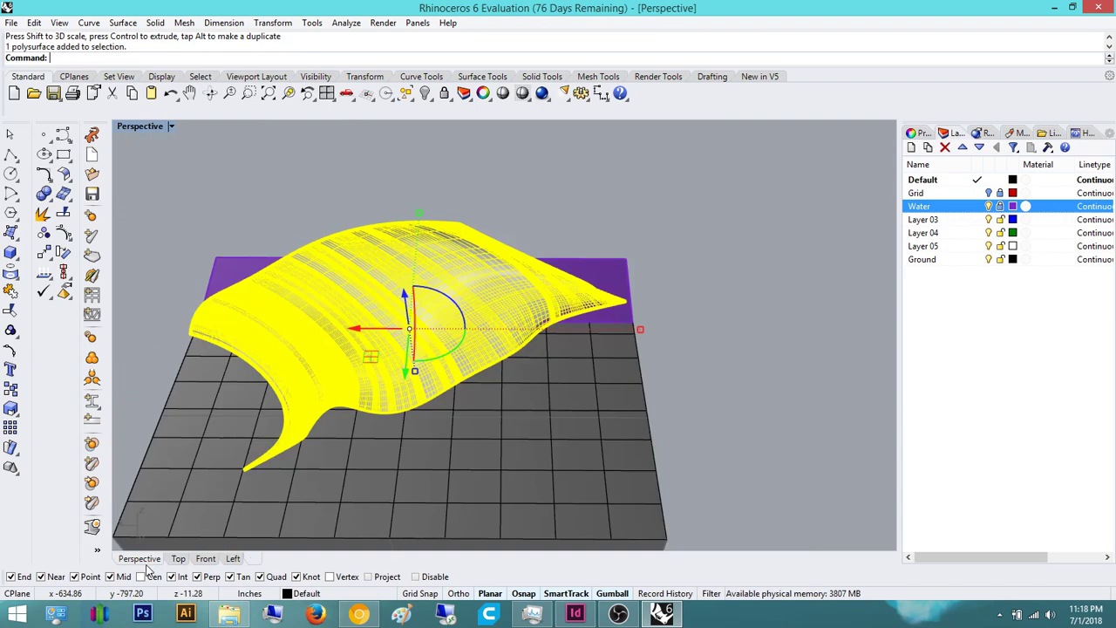
click(518, 191)
right_drag(314, 297, 449, 249)
right_drag(450, 409, 466, 332)
scroll(550, 321, up, 7)
right_drag(570, 326, 567, 352)
scroll(391, 337, down, 3)
shift+click(571, 355)
shift+click(693, 336)
text(Extrude)
key(Return)
scroll(584, 255, down, 4)
shift+right_drag(573, 166, 561, 289)
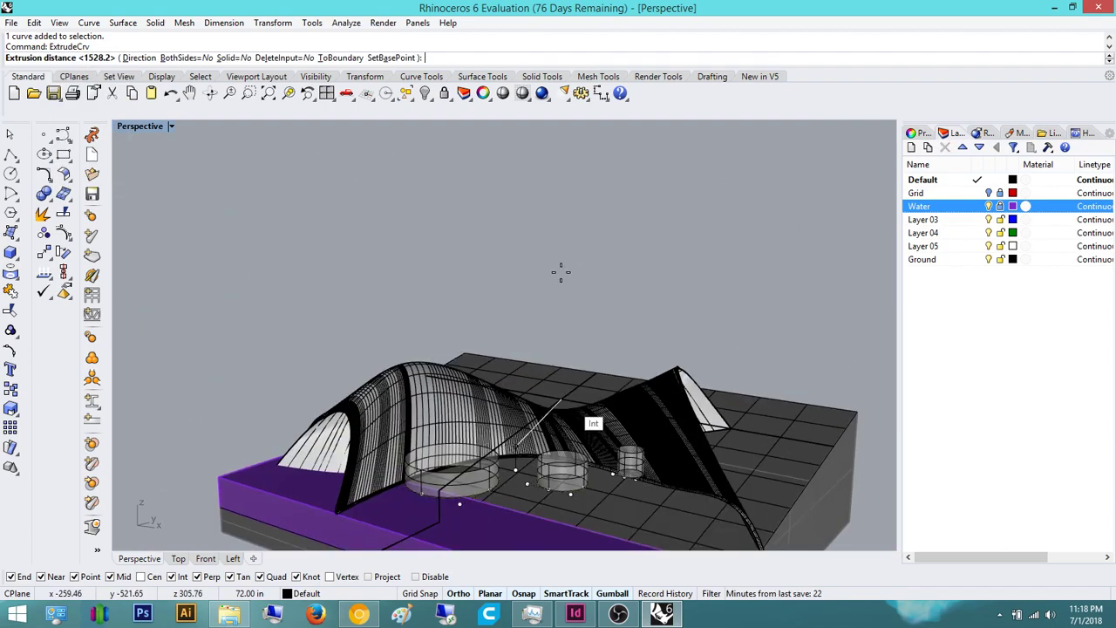
click(579, 224)
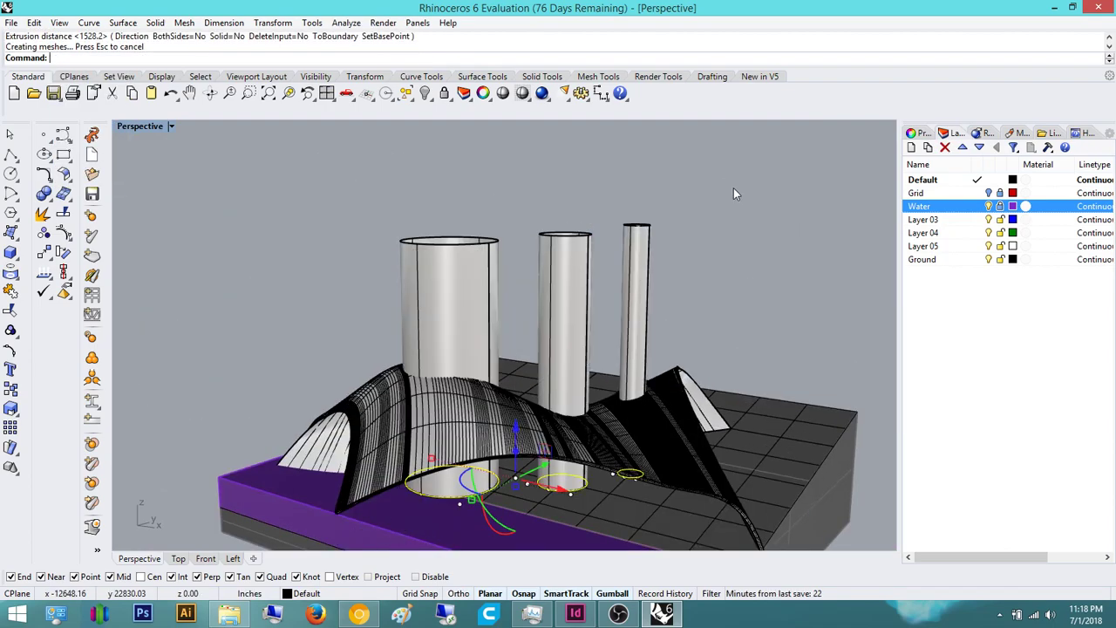
Step: Split the thickened shell with BooleanSplit, using the three extruded tubes as the cutting surfaces
click(533, 434)
click(729, 248)
right_drag(730, 249, 717, 305)
right_drag(367, 244, 543, 334)
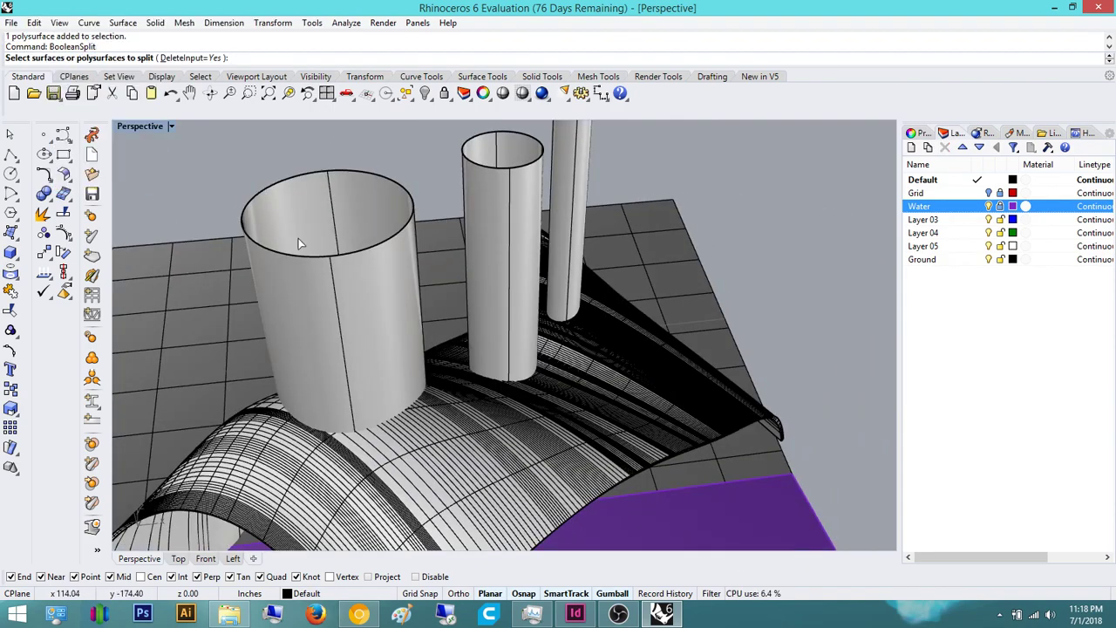
click(639, 365)
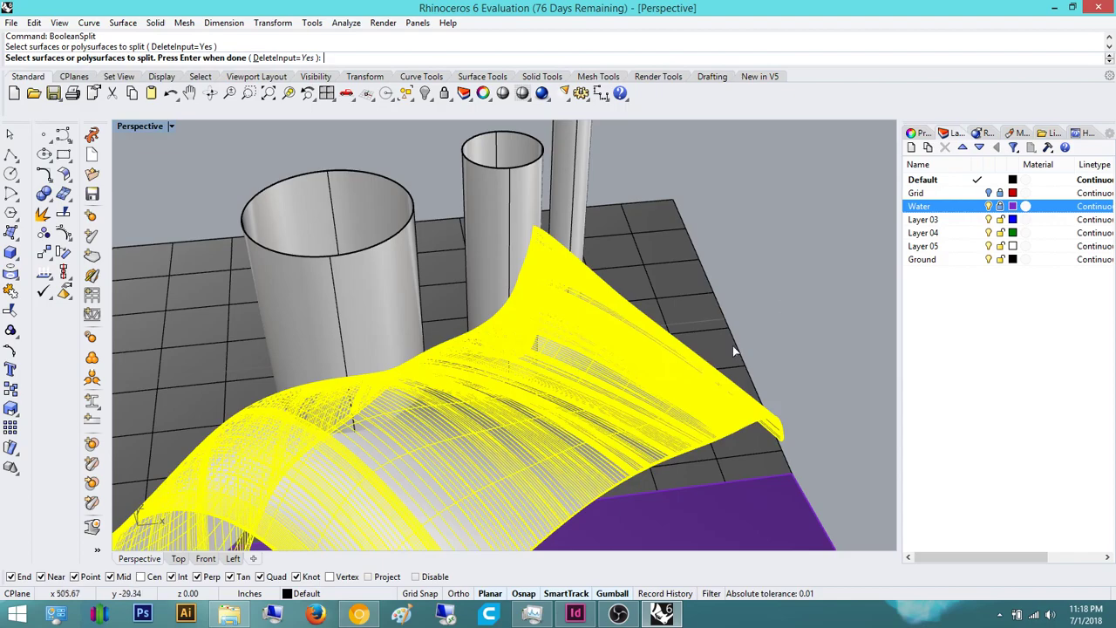
key(Return)
right_drag(806, 246, 599, 216)
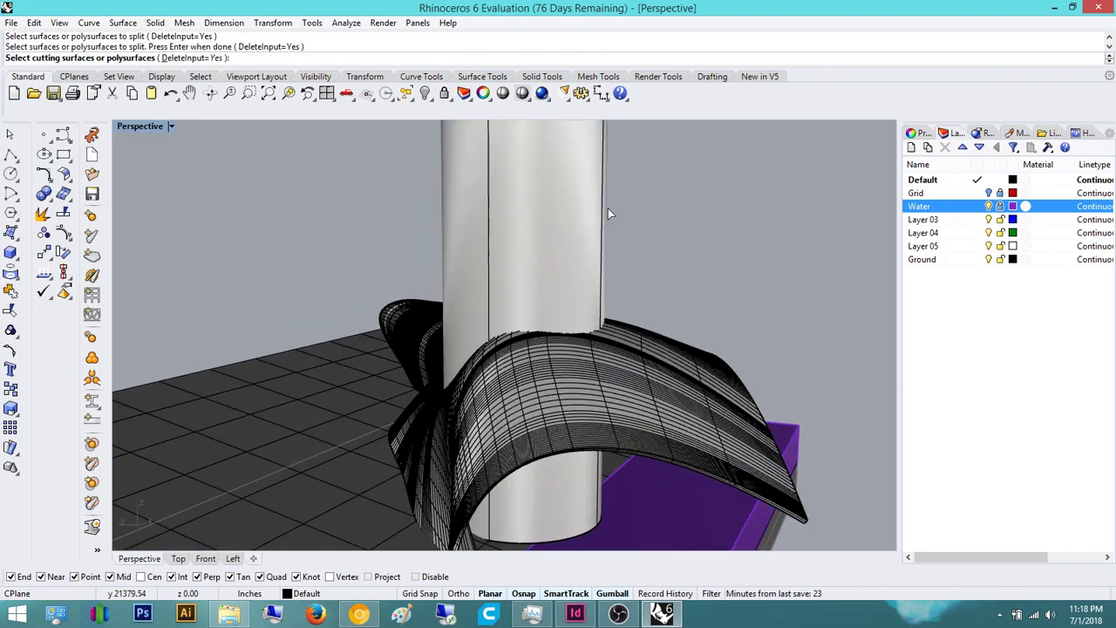
drag(329, 165, 328, 165)
right_drag(615, 294, 710, 224)
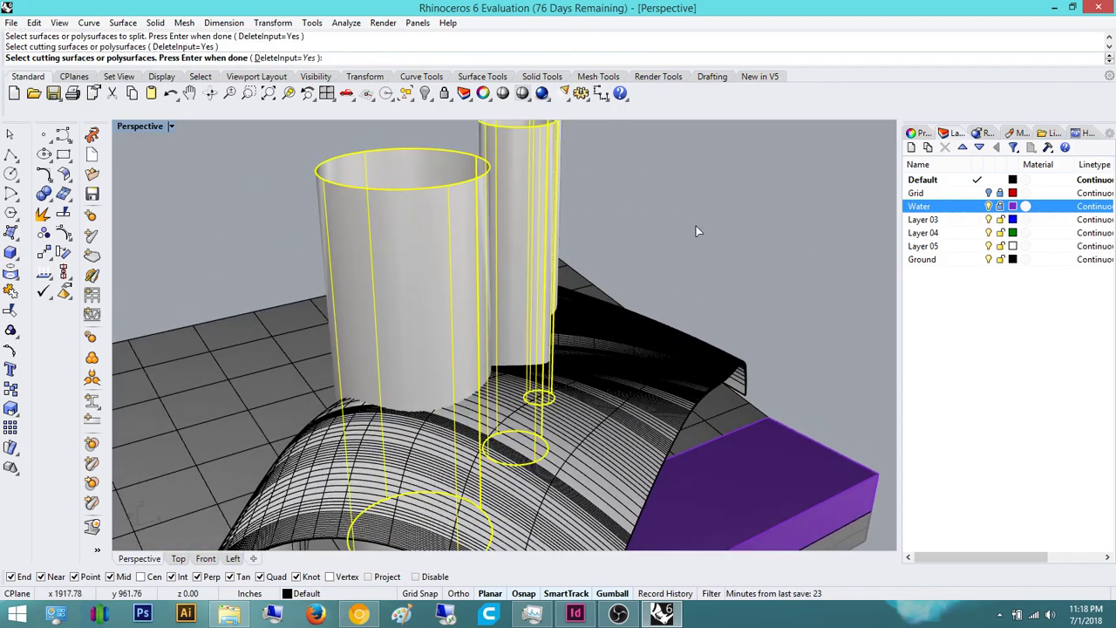
scroll(697, 232, down, 7)
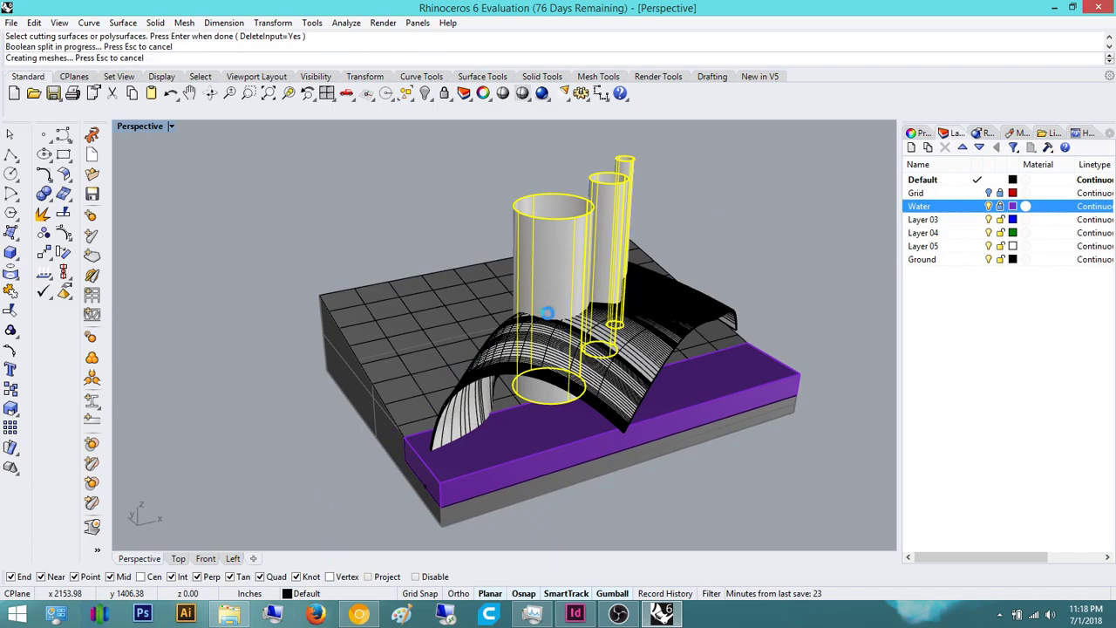
right_drag(593, 324, 534, 353)
Step: Delete the leftover cutting tubes that pass through the shell
click(516, 301)
scroll(520, 307, down, 4)
right_drag(520, 307, 555, 375)
scroll(579, 336, up, 4)
key(Delete)
click(607, 224)
key(Delete)
Step: Delete the three circular pieces cut from the shell and inspect the resulting openings
click(565, 279)
key(Delete)
click(488, 355)
key(Delete)
scroll(532, 336, up, 6)
click(623, 361)
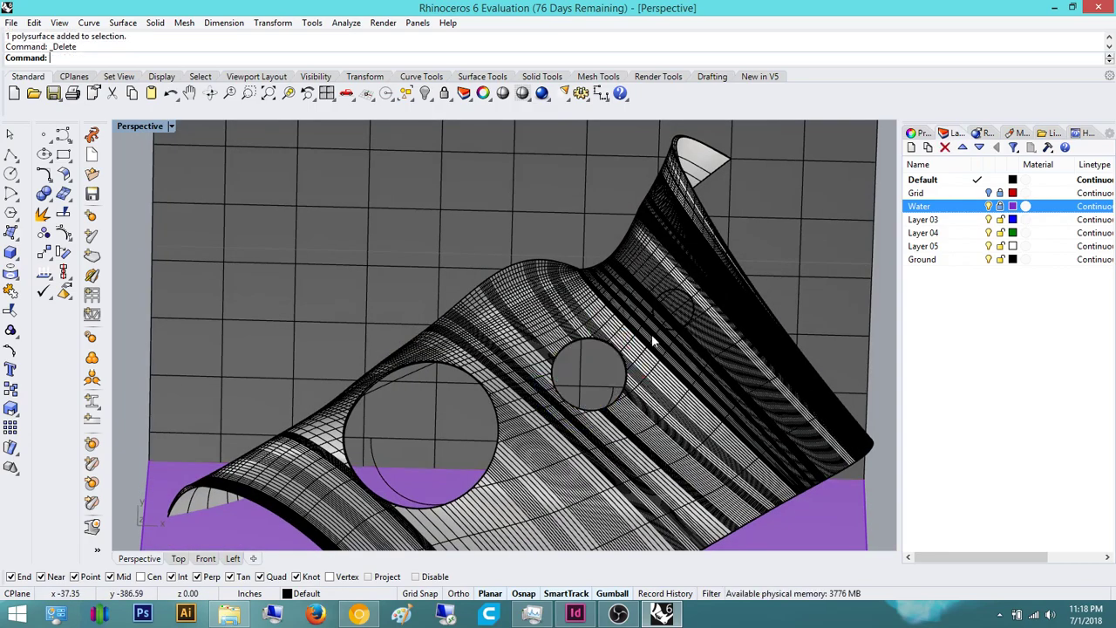
key(Delete)
right_drag(639, 445, 594, 295)
scroll(401, 270, up, 6)
right_drag(401, 270, 603, 325)
scroll(338, 253, down, 6)
scroll(488, 264, up, 4)
scroll(594, 327, down, 5)
Step: Undo the last three deletions to restore the circular pieces in the shell
key(ctrl+z)
key(ctrl+z)
key(ctrl+z)
click(730, 170)
right_drag(656, 278, 666, 311)
scroll(665, 312, up, 6)
click(578, 343)
shift+right_drag(575, 345, 523, 401)
shift+click(463, 270)
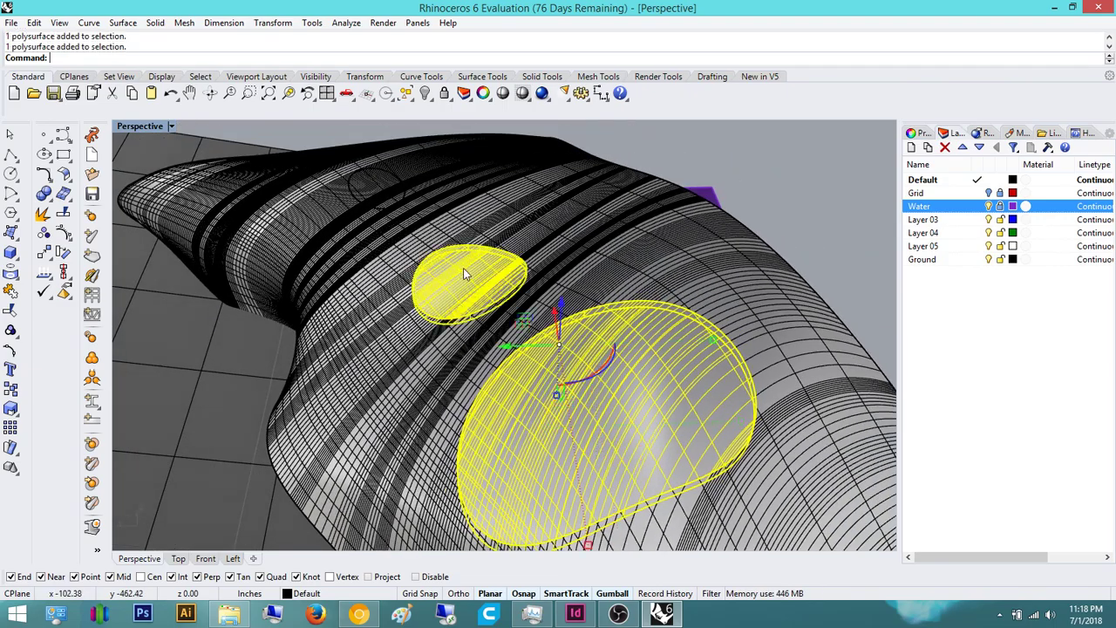
shift+right_drag(463, 269, 418, 305)
click(341, 224)
right_drag(535, 376, 573, 336)
click(701, 378)
click(412, 314)
shift+right_drag(411, 314, 391, 265)
scroll(391, 265, up, 7)
shift+click(497, 307)
scroll(545, 358, down, 4)
shift+right_drag(562, 384, 500, 307)
scroll(500, 307, down, 7)
shift+click(642, 391)
right_drag(621, 365, 485, 438)
Step: Select the three circular shell pieces, move them to Layer 03 and rename that layer Glass
click(494, 443)
scroll(588, 433, up, 7)
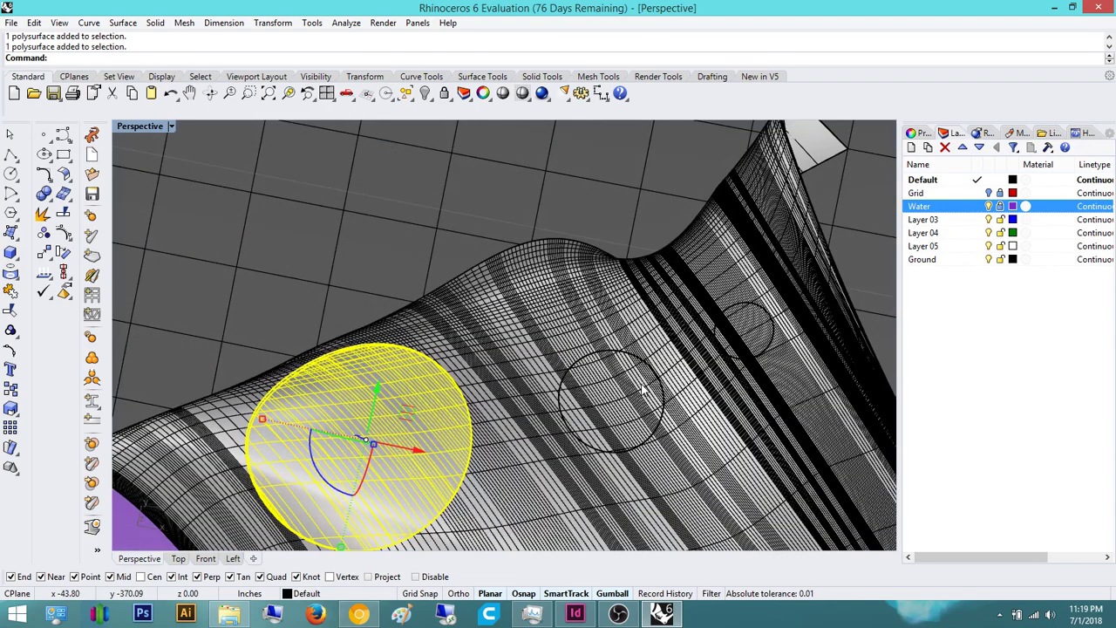
shift+click(643, 389)
shift+right_drag(743, 330, 723, 355)
right_click(938, 226)
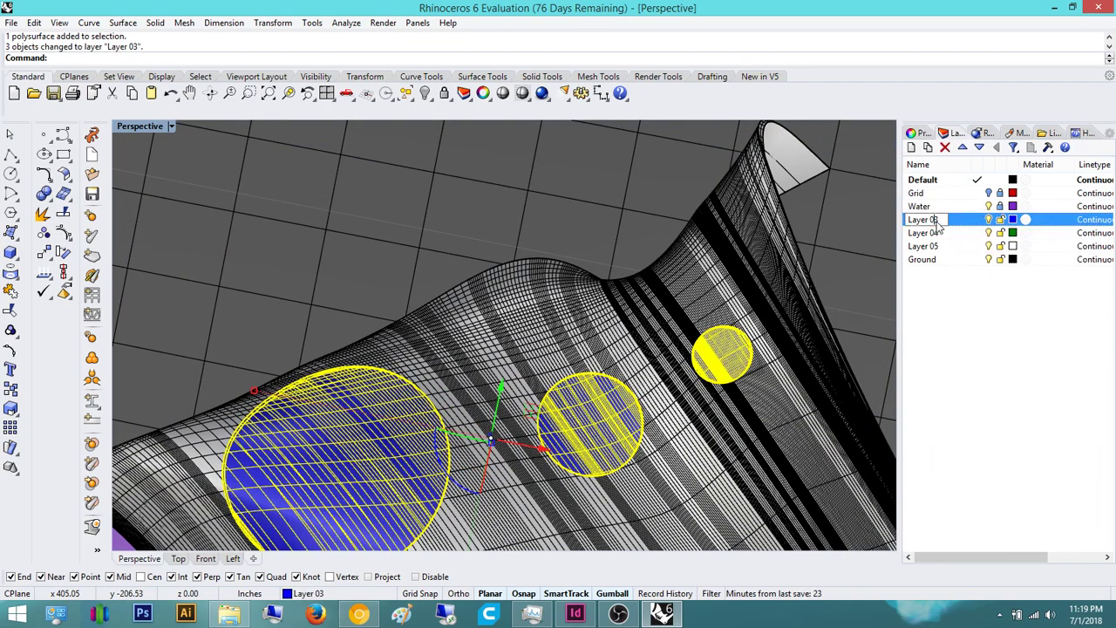
text(Glass)
key(Return)
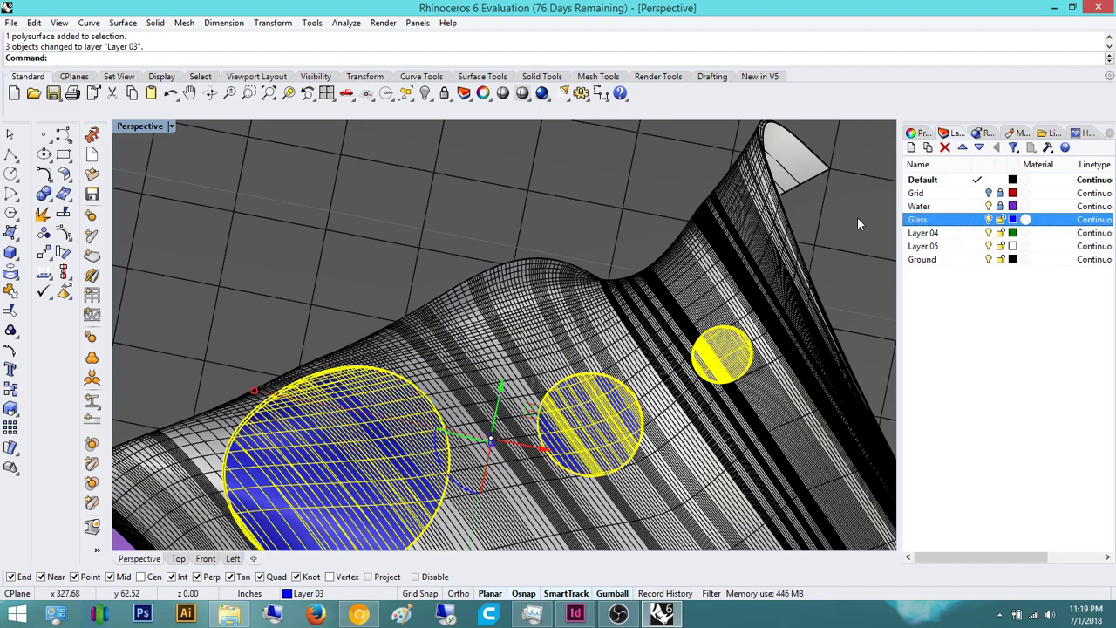
Step: Inspect the shell with its circular glass pieces from outside and underneath, down to the circles at ground level
scroll(802, 249, down, 5)
right_drag(801, 248, 611, 283)
click(337, 186)
right_drag(488, 366, 541, 244)
scroll(549, 368, up, 5)
scroll(549, 368, up, 5)
right_drag(474, 308, 574, 340)
scroll(517, 267, down, 5)
scroll(426, 314, up, 5)
Step: Extrude the largest ground-level circle a short distance straight down with ExtrudeCrv as an open ring
click(379, 338)
scroll(508, 353, up, 4)
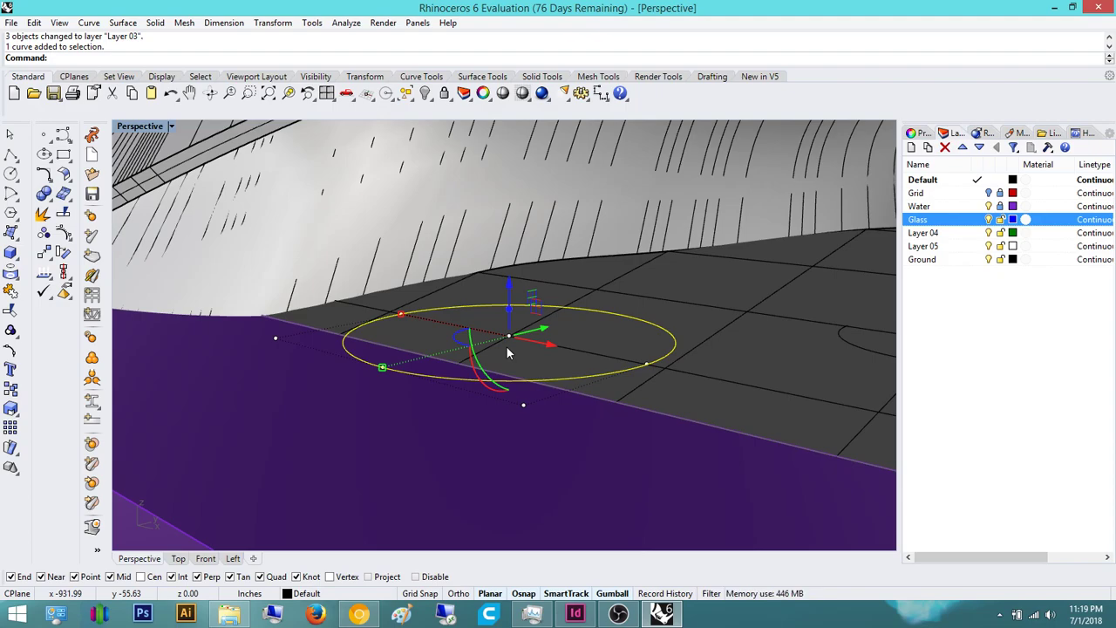
text(rudeCrv)
key(Return)
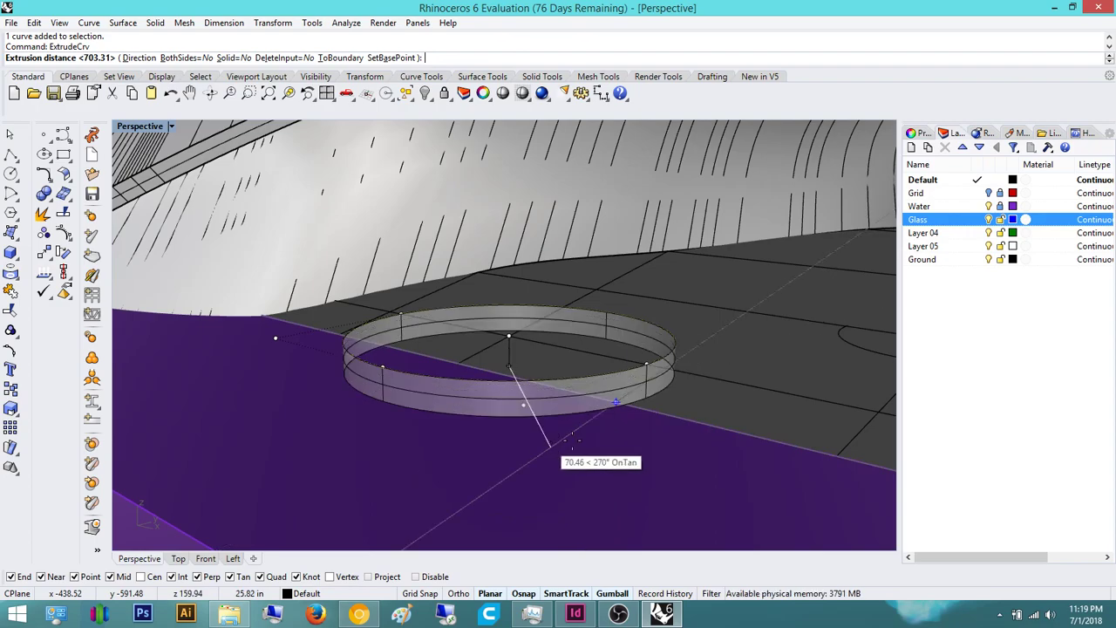
click(567, 456)
right_drag(568, 453, 544, 425)
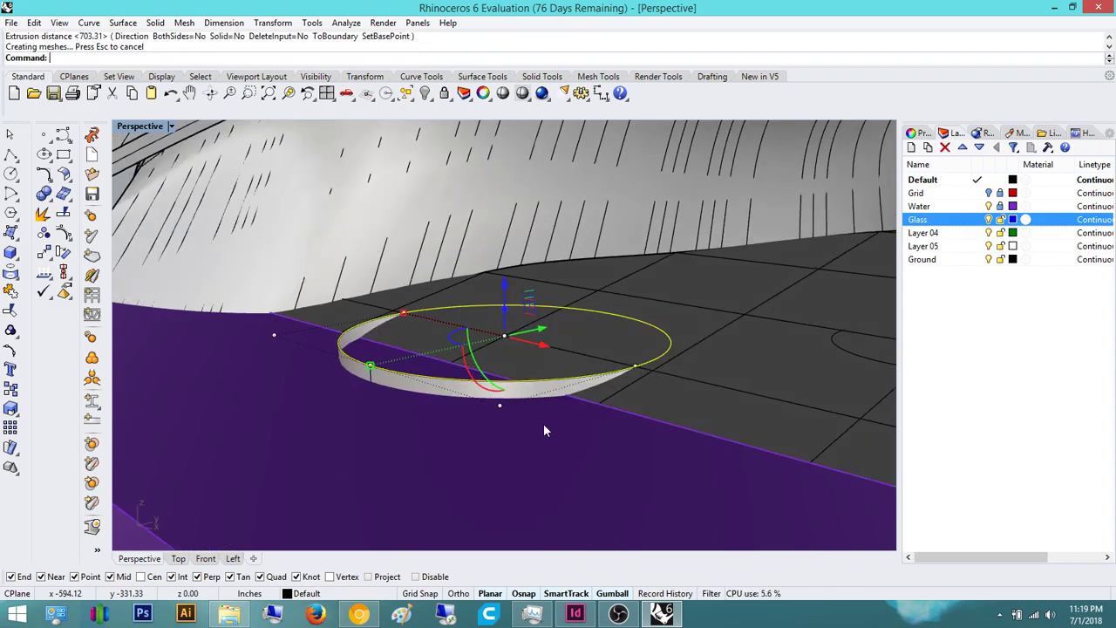
Step: Cap the largest ground-level cylinder into a closed solid and raise it about 17 in
mouse_move(607, 410)
right_down()
mouse_move(555, 408)
mouse_move(595, 389)
mouse_move(584, 410)
mouse_move(598, 425)
right_up()
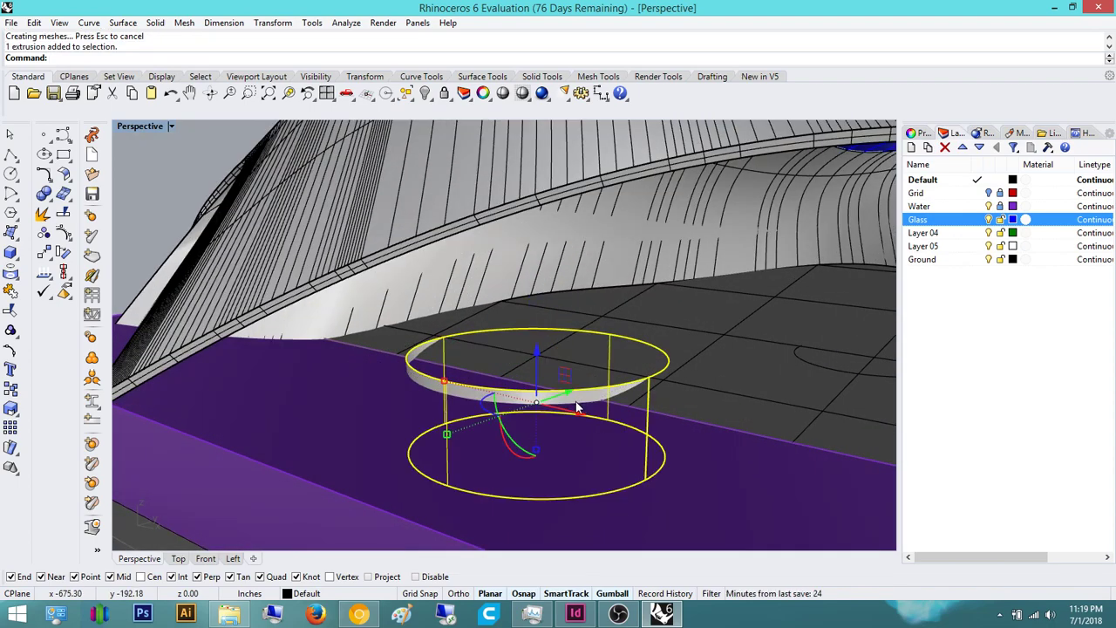
key(Escape)
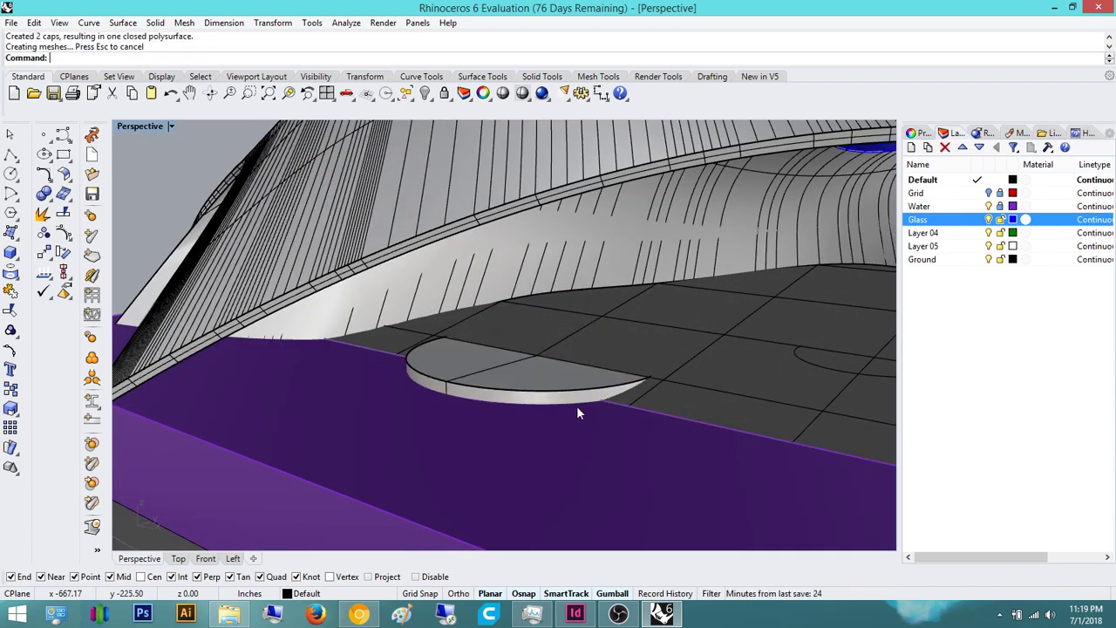
scroll(558, 403, up, 5)
click(510, 398)
shift+right_drag(534, 380, 502, 392)
drag(477, 365, 478, 345)
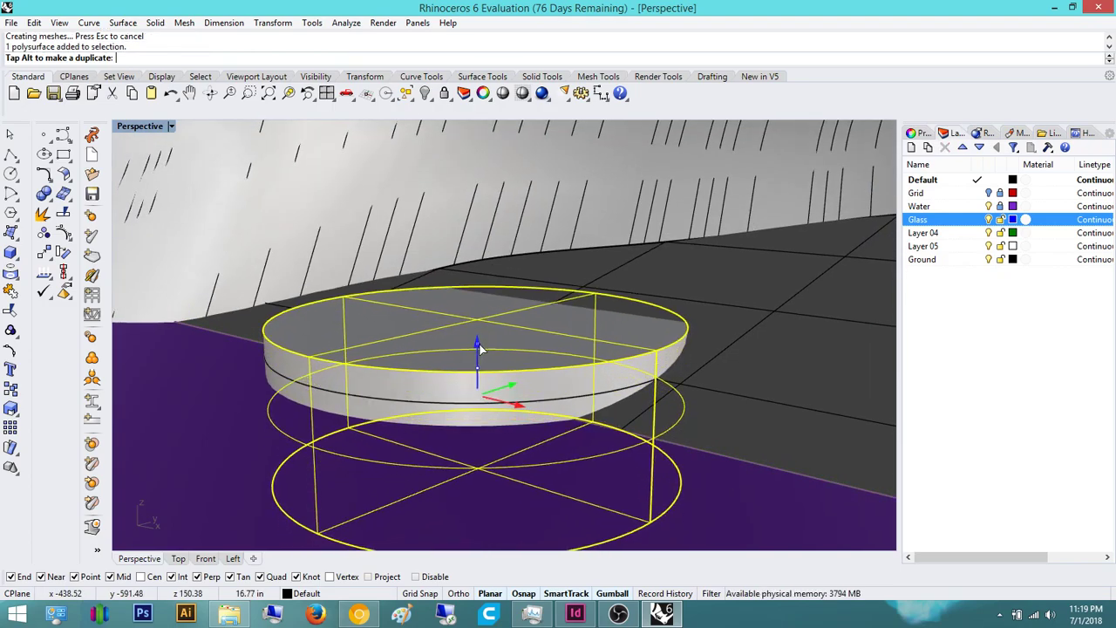
key(Escape)
Step: Extrude the middle and smallest ground-level circles straight down with ExtrudeCrv as open cylinders
right_drag(558, 381, 608, 381)
scroll(504, 404, down, 4)
click(604, 378)
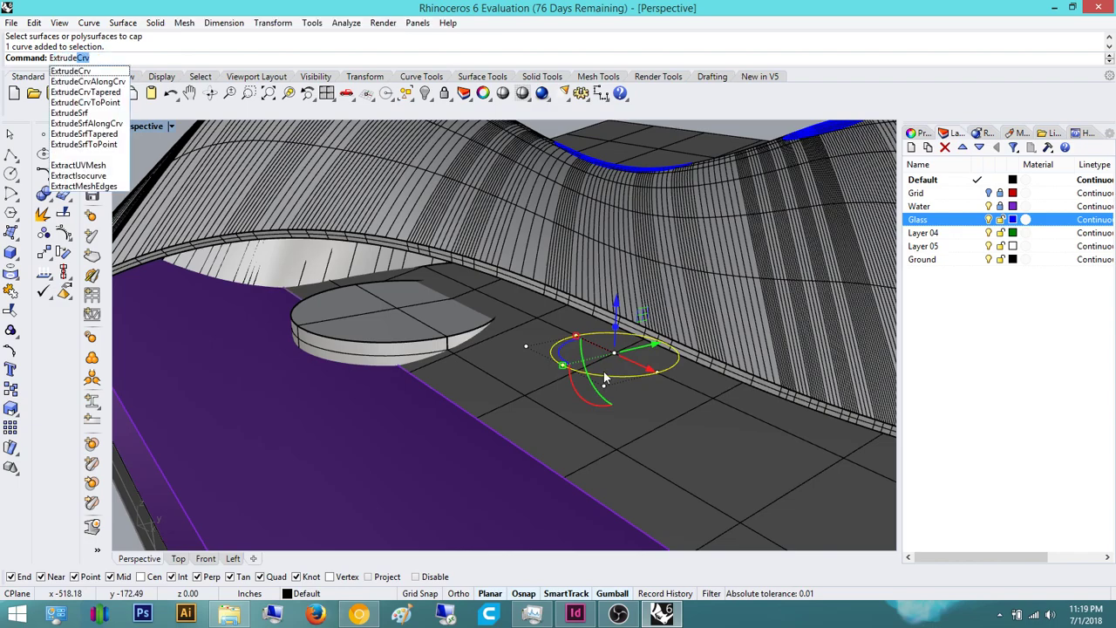
key(Return)
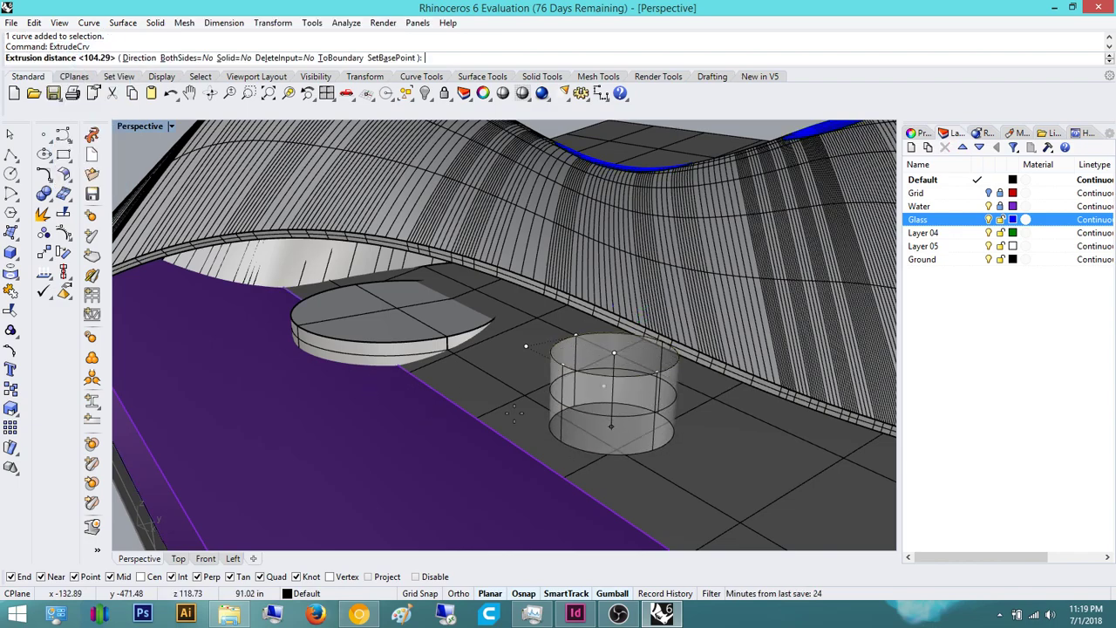
right_drag(576, 334, 625, 352)
click(577, 300)
click(638, 354)
click(667, 388)
right_drag(542, 316, 424, 284)
right_drag(475, 363, 601, 302)
right_click(668, 287)
click(669, 258)
Step: Select the middle and smallest cylinders and cap them into closed solids
right_drag(667, 264, 379, 303)
click(628, 302)
scroll(427, 326, up, 6)
shift+right_drag(379, 303, 565, 280)
shift+right_drag(459, 408, 503, 443)
right_drag(504, 443, 552, 399)
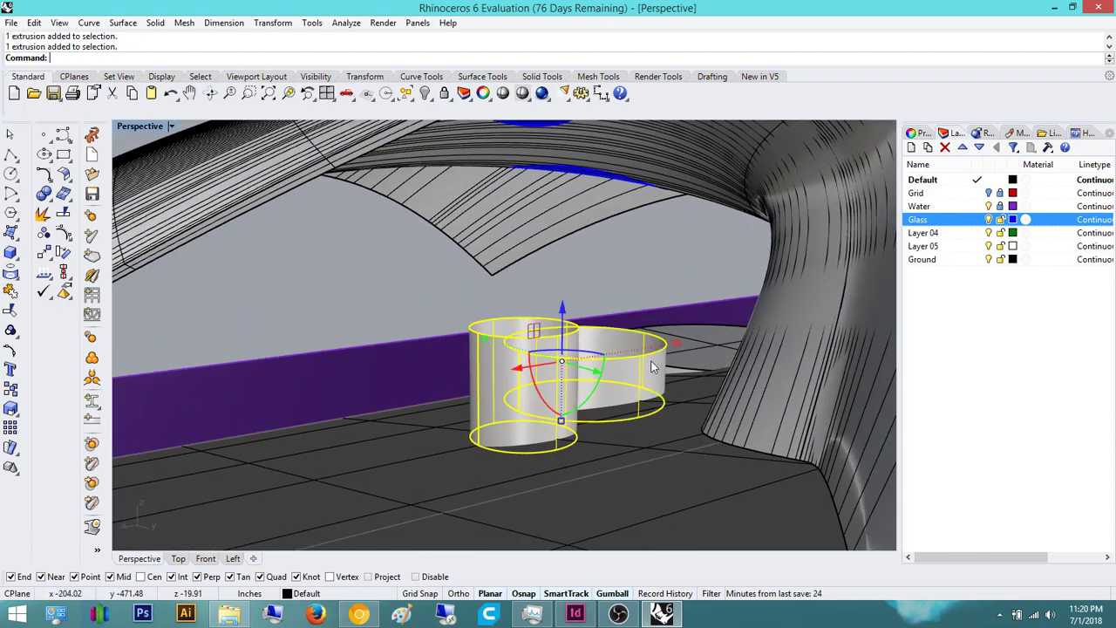
right_drag(528, 375, 608, 310)
click(571, 375)
scroll(571, 375, down, 11)
key(Escape)
scroll(548, 324, up, 7)
shift+right_drag(532, 336, 619, 380)
right_drag(619, 380, 574, 368)
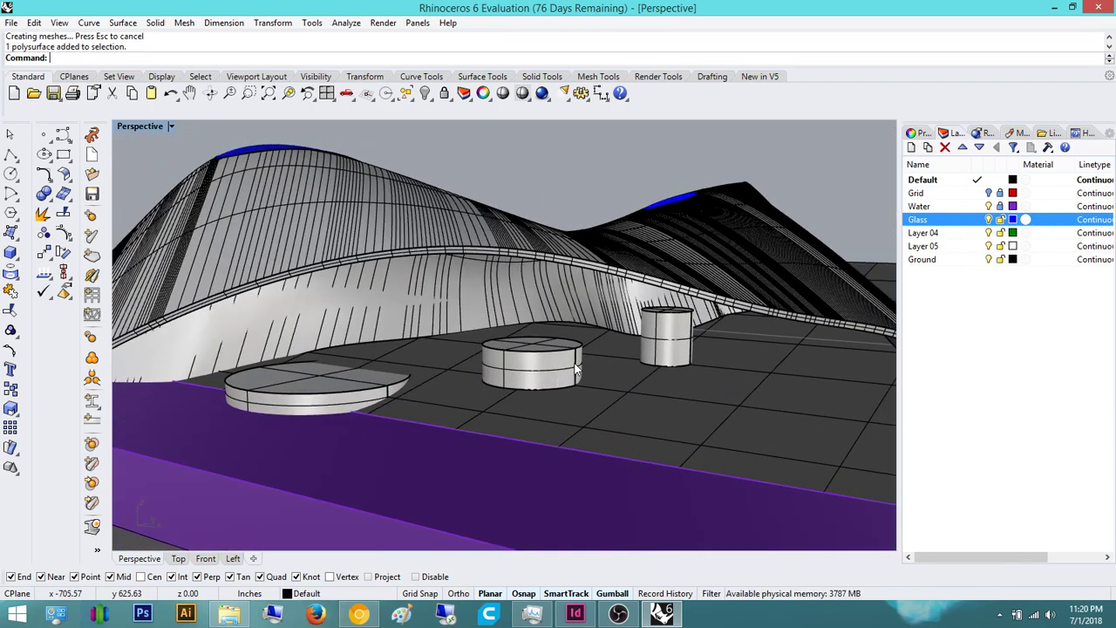
Step: Unlock the ground block, start BooleanDifference and examine where the ground meets the water and the shell
text(unlock)
key(Return)
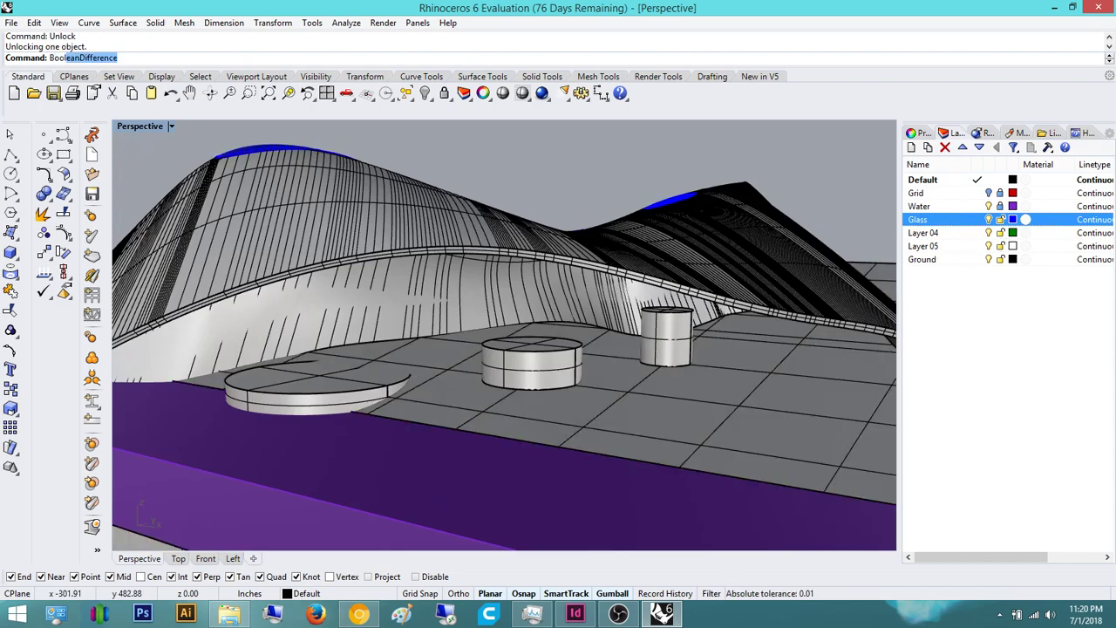
scroll(691, 422, down, 3)
right_drag(692, 422, 359, 380)
scroll(567, 424, up, 6)
scroll(610, 440, down, 5)
right_drag(543, 381, 799, 336)
right_drag(659, 358, 404, 298)
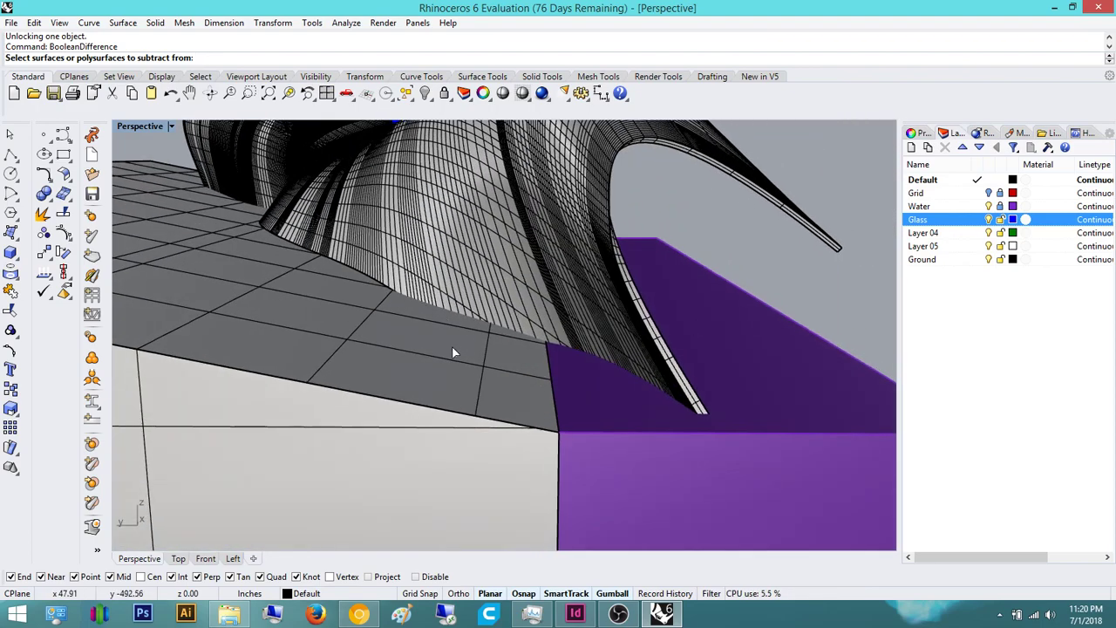
right_drag(452, 353, 512, 212)
right_drag(500, 387, 416, 161)
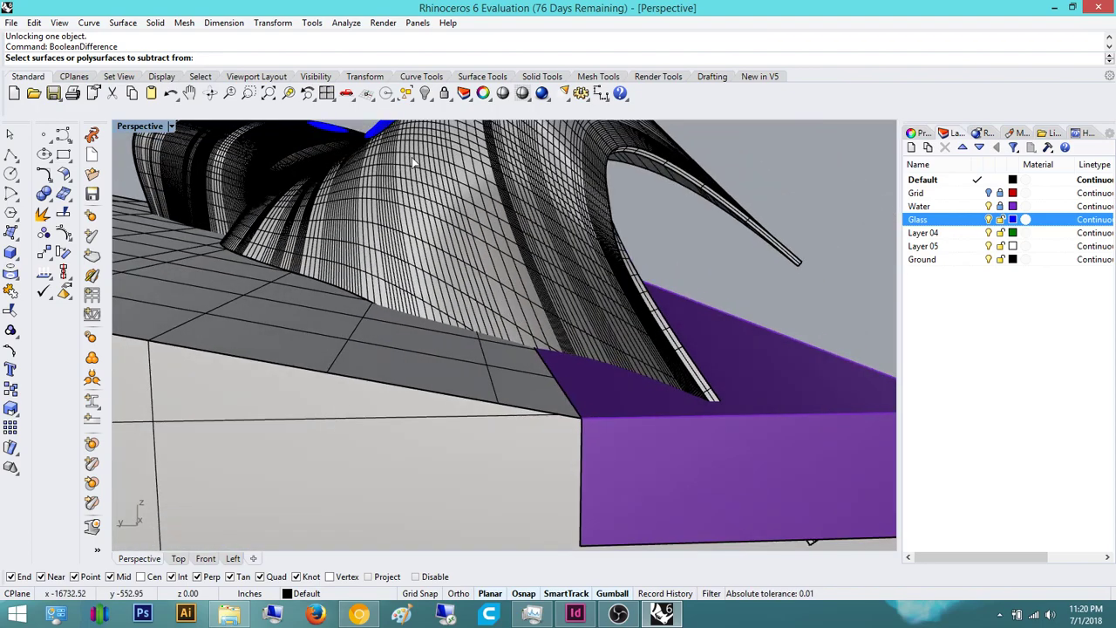
right_drag(572, 312, 624, 323)
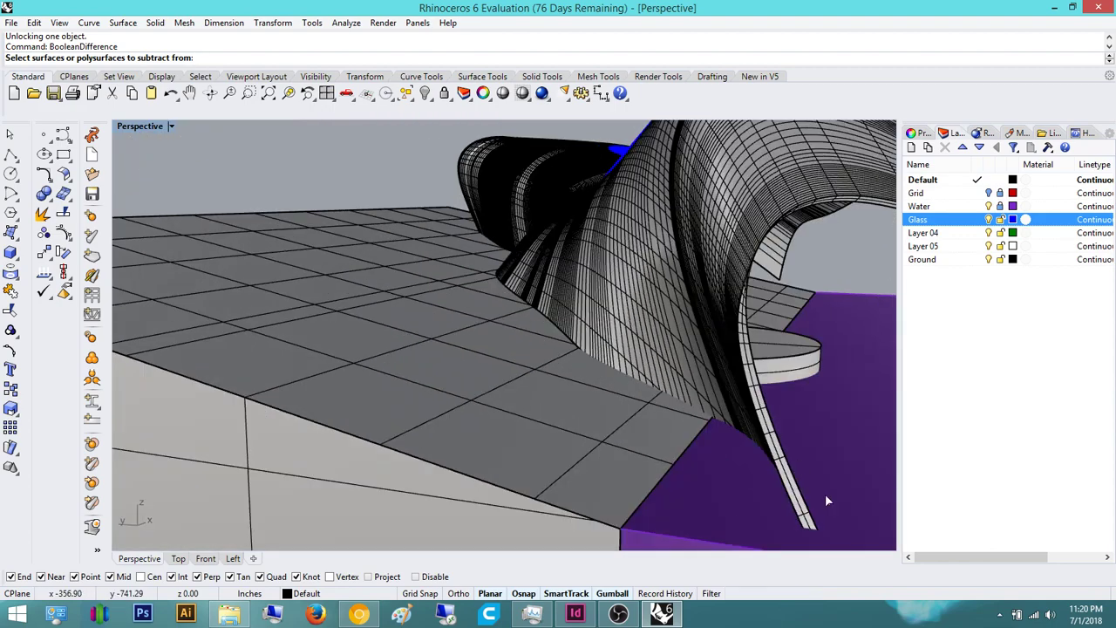
right_drag(533, 375, 366, 384)
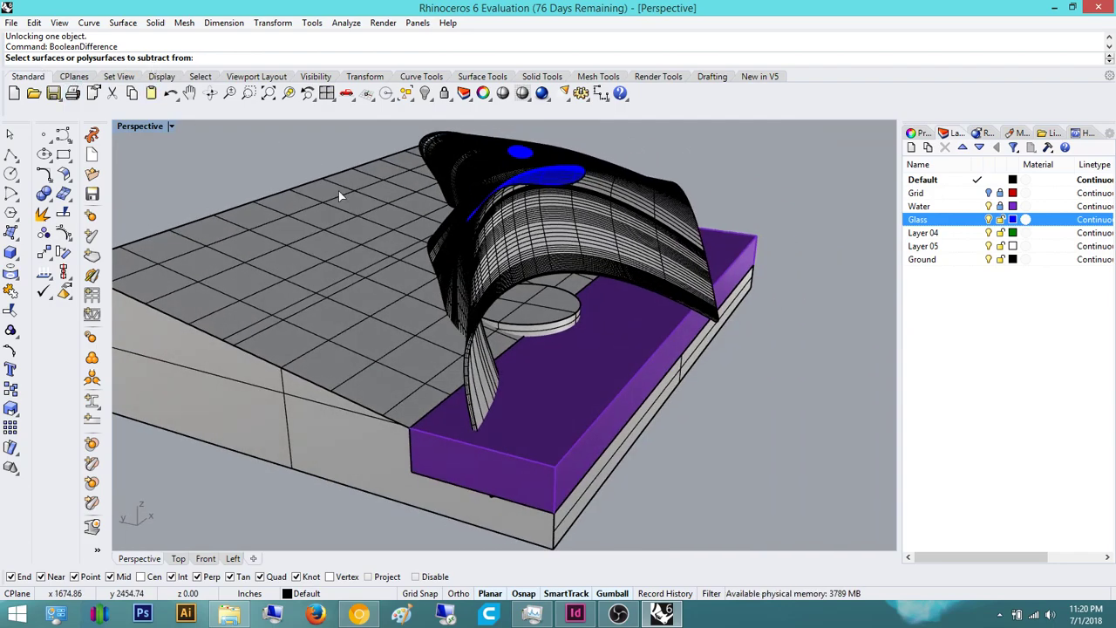
Step: Try to subtract the largest disc from the ground block with BooleanDifference
scroll(382, 374, up, 4)
click(376, 392)
right_drag(456, 358, 375, 353)
click(638, 305)
scroll(454, 320, up, 4)
click(441, 322)
scroll(522, 355, down, 5)
right_drag(521, 354, 558, 440)
scroll(382, 403, up, 5)
scroll(445, 383, down, 6)
click(632, 511)
right_drag(632, 512, 481, 289)
key(Return)
scroll(416, 264, up, 5)
click(416, 264)
key(Return)
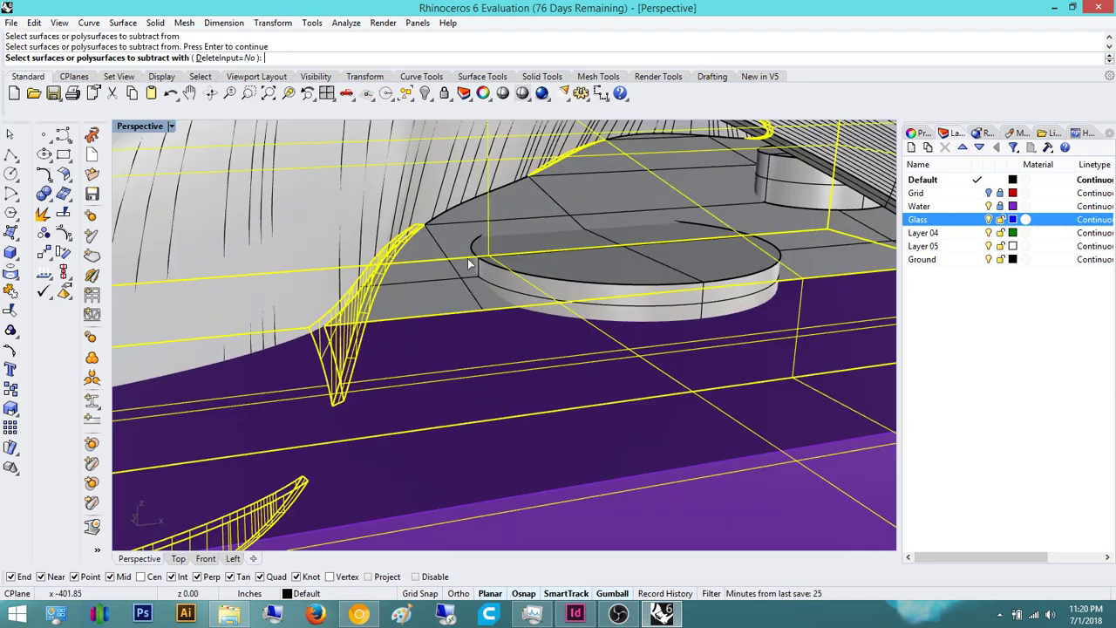
click(468, 263)
key(Return)
Step: Undo the last BooleanDifference on the ground and clear the selection
scroll(618, 258, down, 5)
right_drag(715, 272, 635, 310)
scroll(742, 319, up, 3)
shift+right_drag(746, 321, 629, 326)
key(Return)
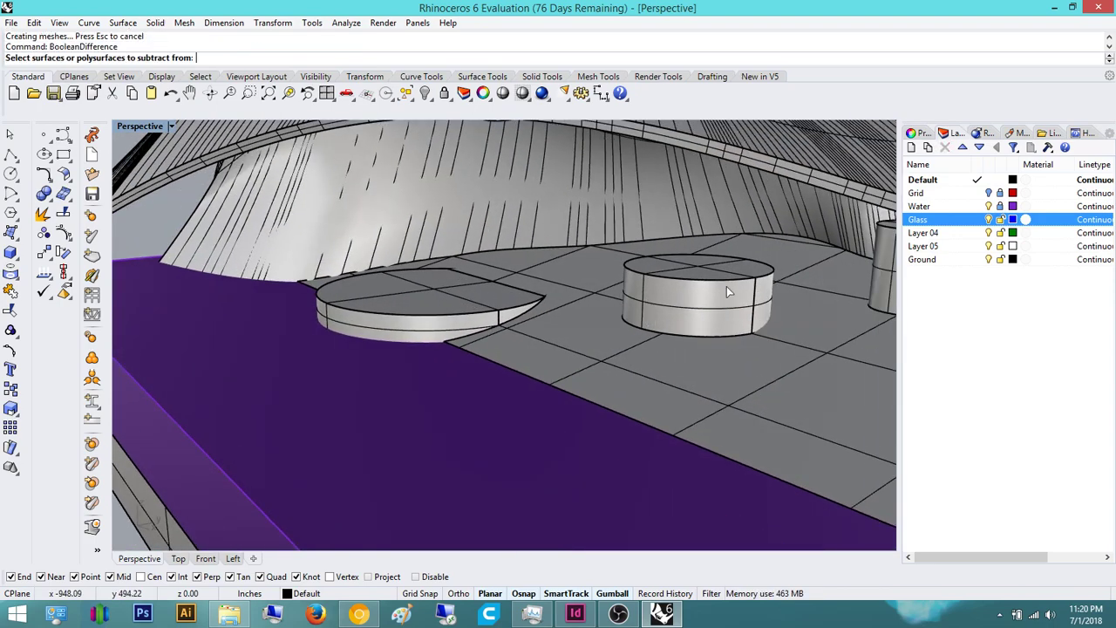
right_drag(667, 290, 559, 294)
key(ctrl+z)
right_drag(384, 231, 468, 313)
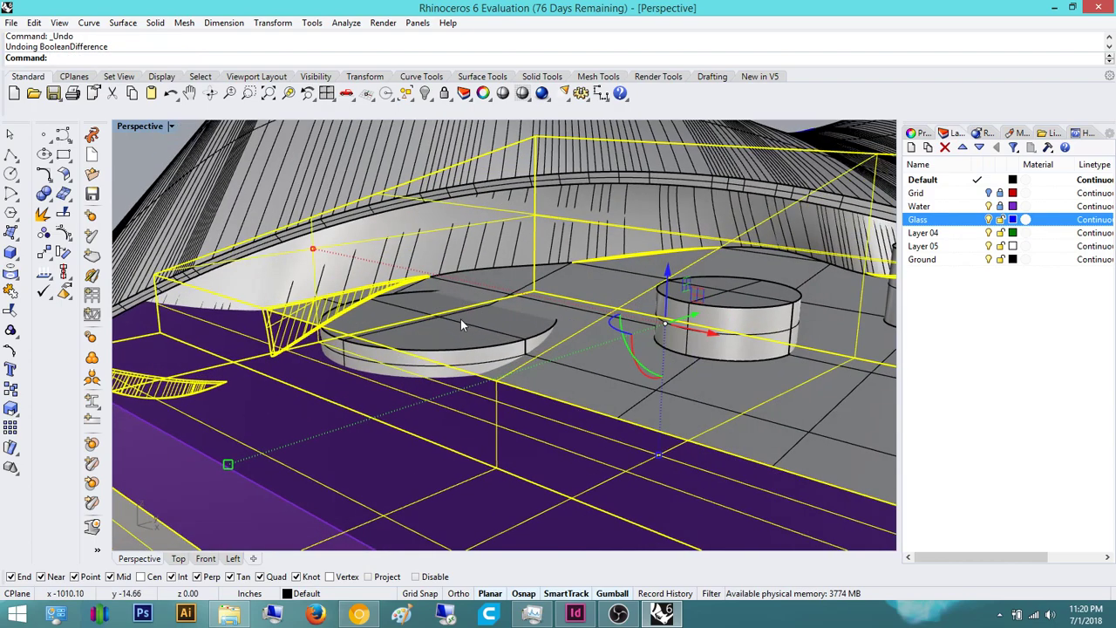
key(Escape)
Step: Extrude the largest disc's circle upward with ExtrudeCrv and cap the new cylinder into a closed solid
click(478, 353)
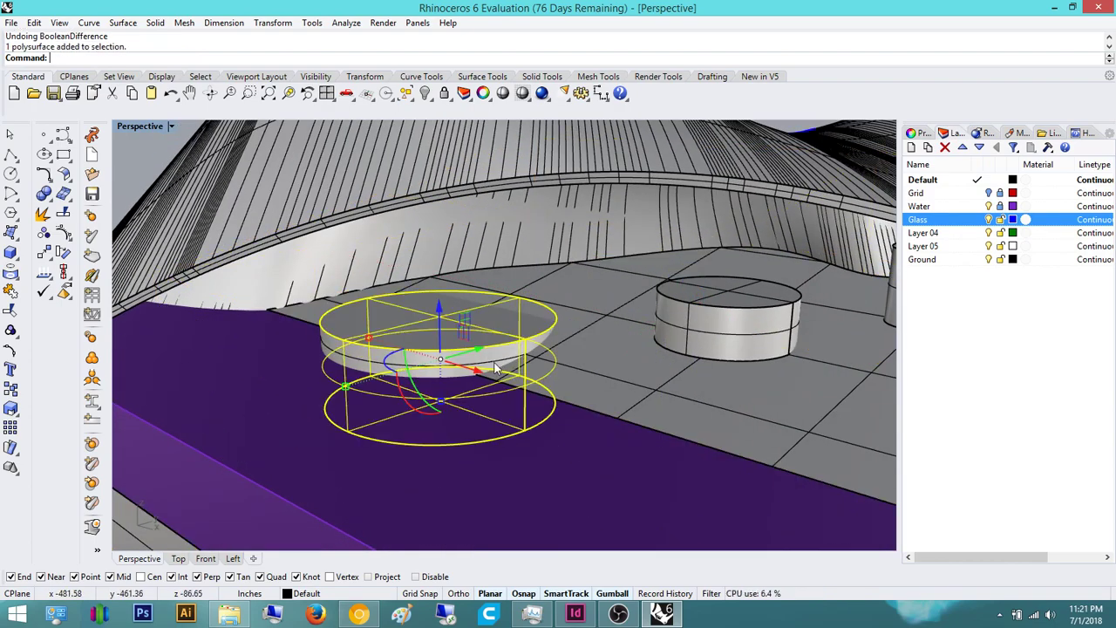
text(ExtrudeCrv)
key(Return)
click(577, 295)
right_drag(577, 294, 545, 334)
click(418, 235)
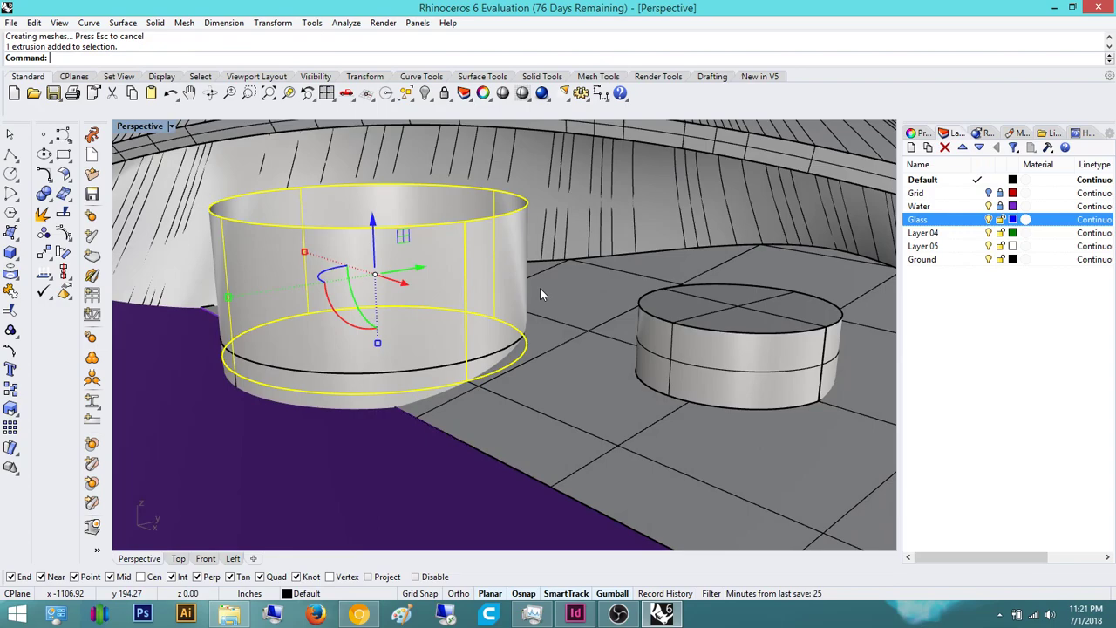
key(Escape)
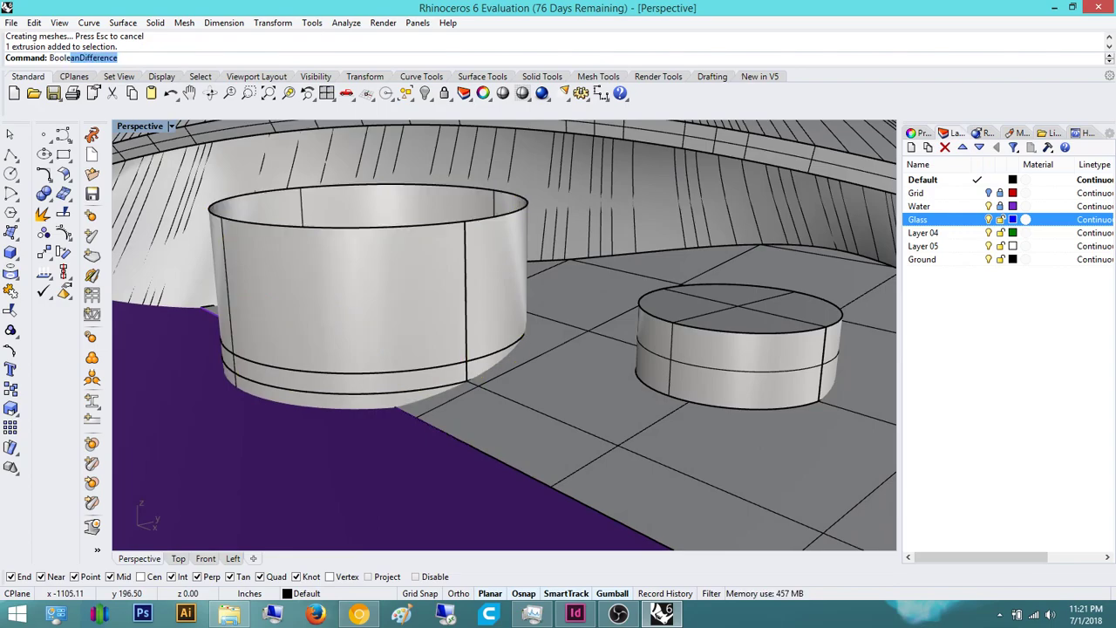
text(Cap)
key(Return)
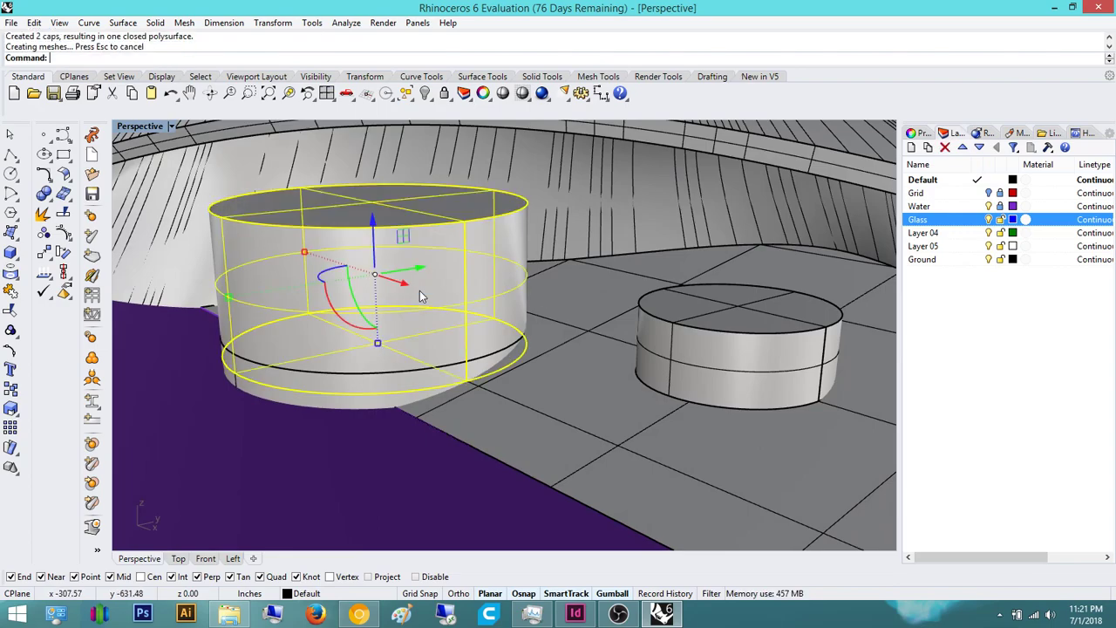
Step: Subtract the tall capped cylinder from the ground with BooleanDifference and delete the leftover cylinder
text(BooleanDifference)
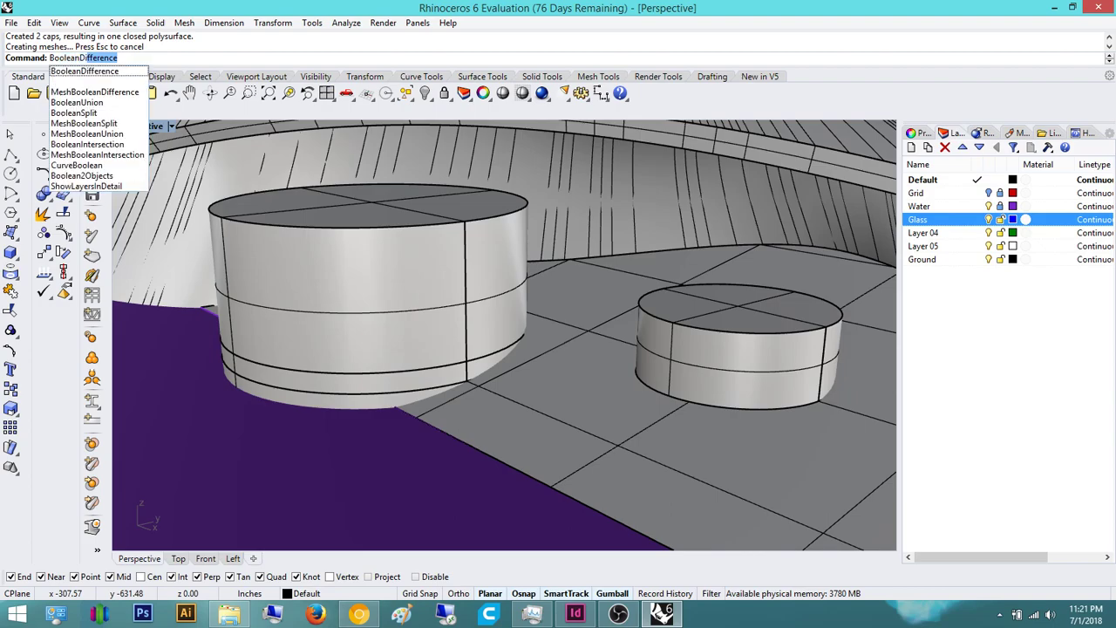
key(Return)
click(589, 377)
key(Return)
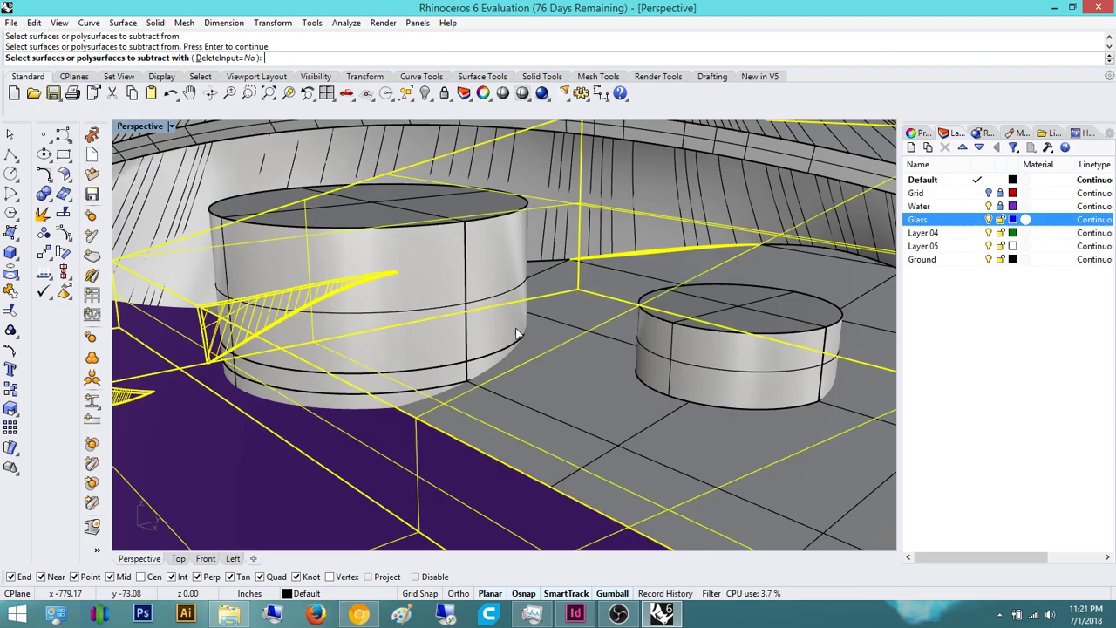
click(491, 227)
key(Return)
key(Return)
click(479, 242)
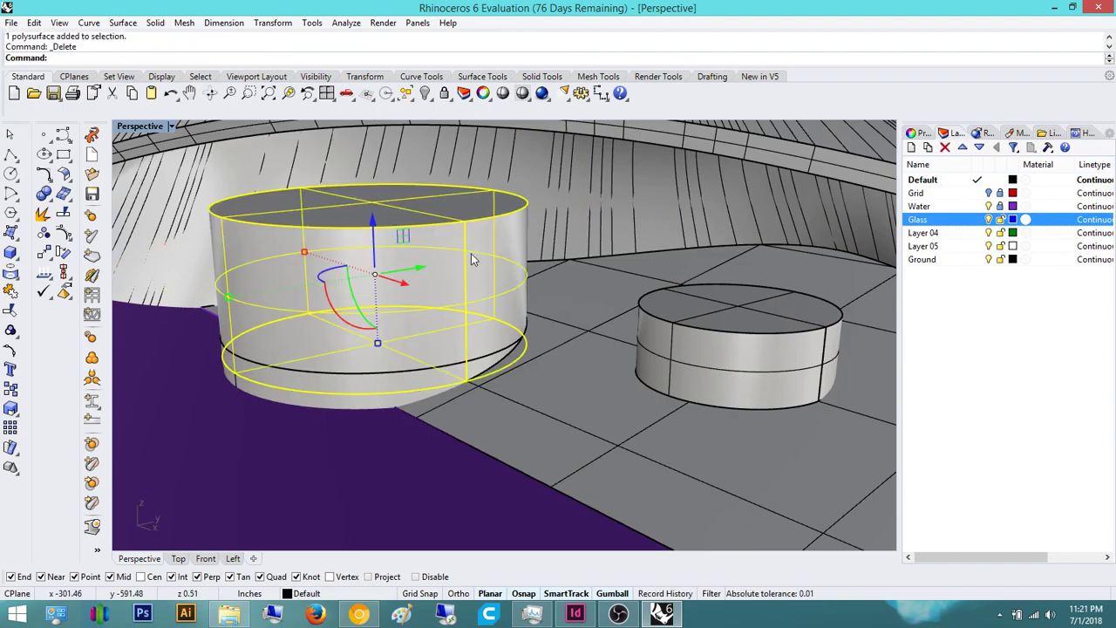
key(Delete)
Step: Inspect the recess around the largest disc and the two smaller cylinders on the slope
scroll(527, 297, up, 10)
scroll(530, 290, down, 8)
right_drag(522, 328, 472, 343)
scroll(431, 321, down, 10)
scroll(473, 342, up, 2)
click(556, 335)
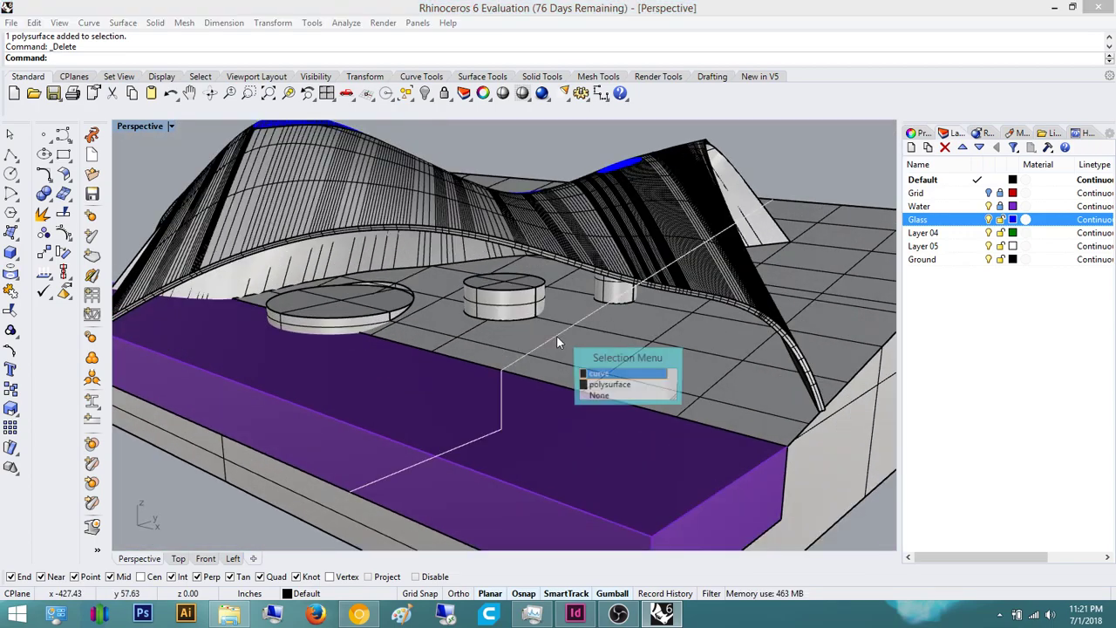
click(594, 373)
scroll(725, 403, down, 5)
click(770, 419)
right_drag(776, 418, 749, 422)
Step: Lower the middle cylinder about 27 in and the smallest cylinder about 12 in into the sloped ground
scroll(497, 351, up, 7)
right_drag(499, 359, 514, 353)
scroll(497, 360, up, 5)
scroll(496, 362, up, 3)
click(491, 319)
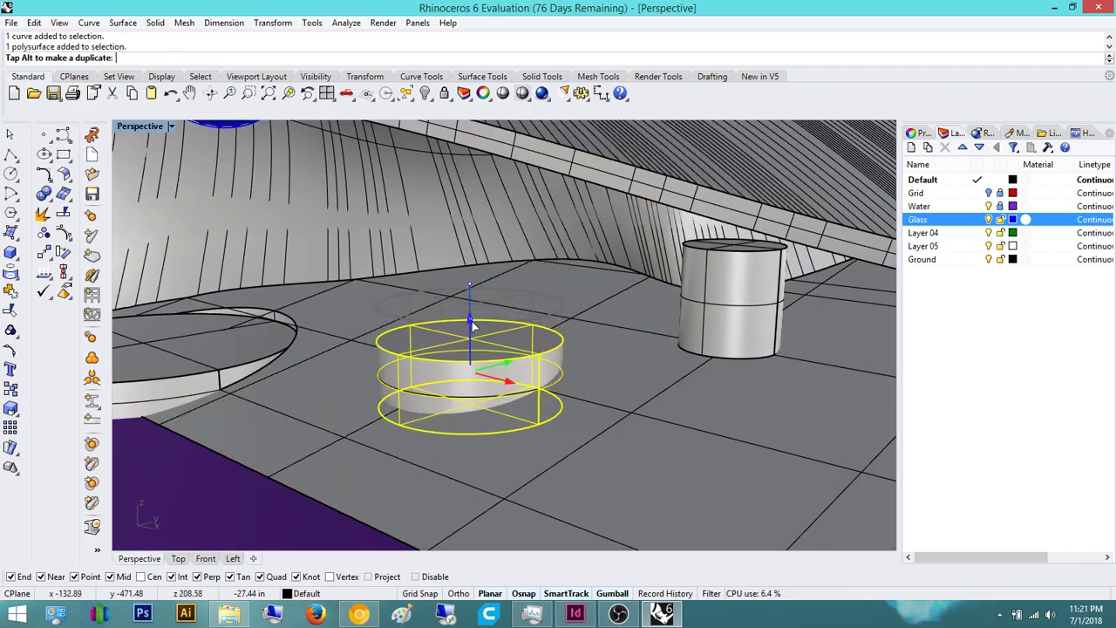
click(729, 296)
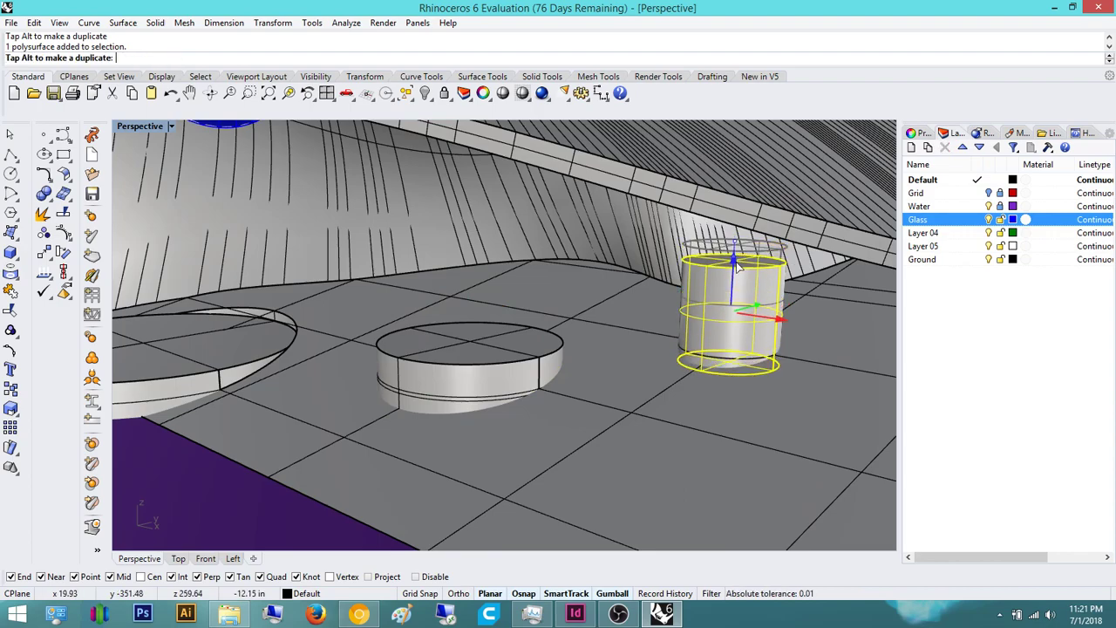
Step: Run BooleanDifference with the ground block as the solid to subtract from
scroll(746, 342, down, 3)
right_drag(747, 341, 514, 359)
scroll(626, 346, down, 6)
scroll(526, 350, up, 4)
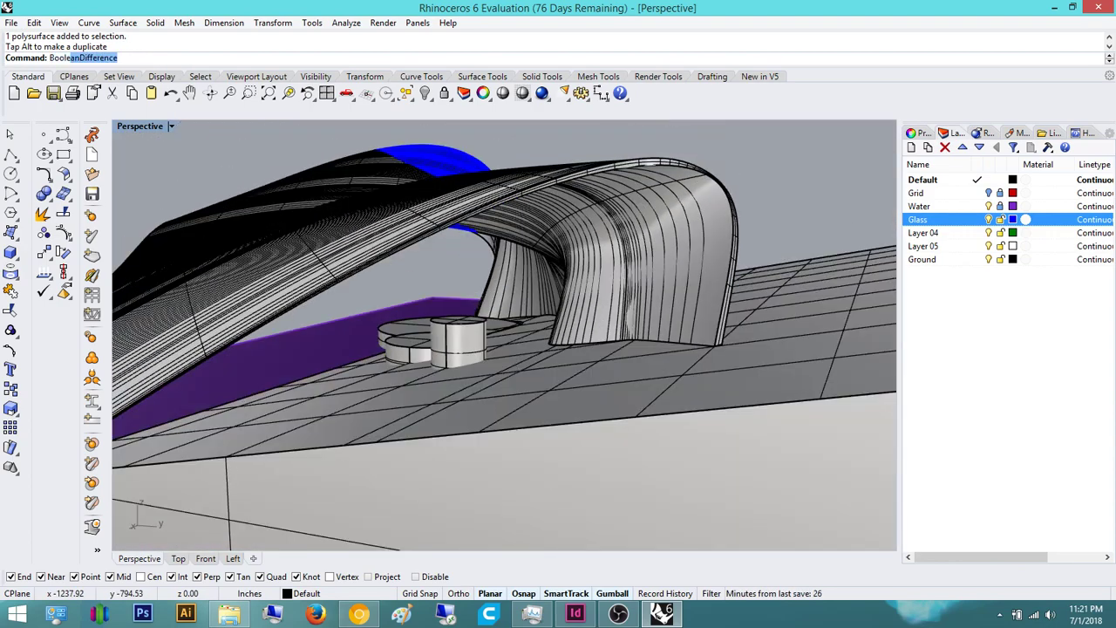
click(487, 416)
right_drag(487, 416, 482, 381)
key(Return)
Step: Select all curves with SelCrv, move them to Layer 05 and hide that layer
text(SelCrv)
key(Return)
scroll(465, 363, down, 8)
scroll(542, 370, up, 4)
right_click(946, 248)
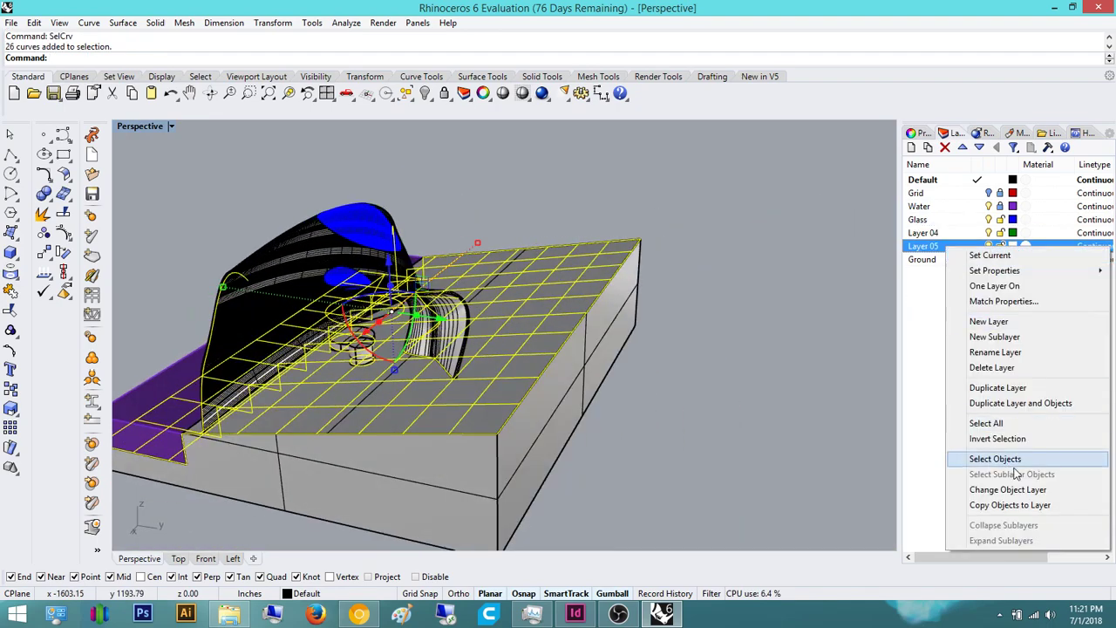
click(1023, 490)
right_drag(657, 345, 872, 288)
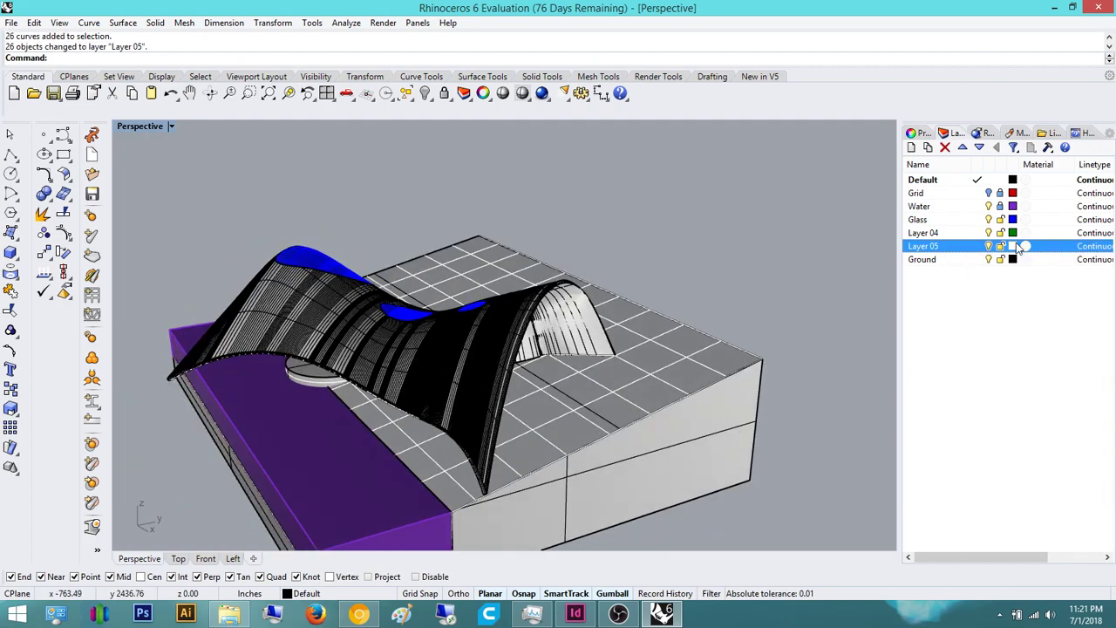
click(989, 248)
Step: Examine the shell's feet, the circular platforms and the sloped ground from several sides
right_drag(471, 366, 584, 336)
scroll(462, 351, up, 5)
right_drag(418, 328, 490, 419)
scroll(552, 410, up, 5)
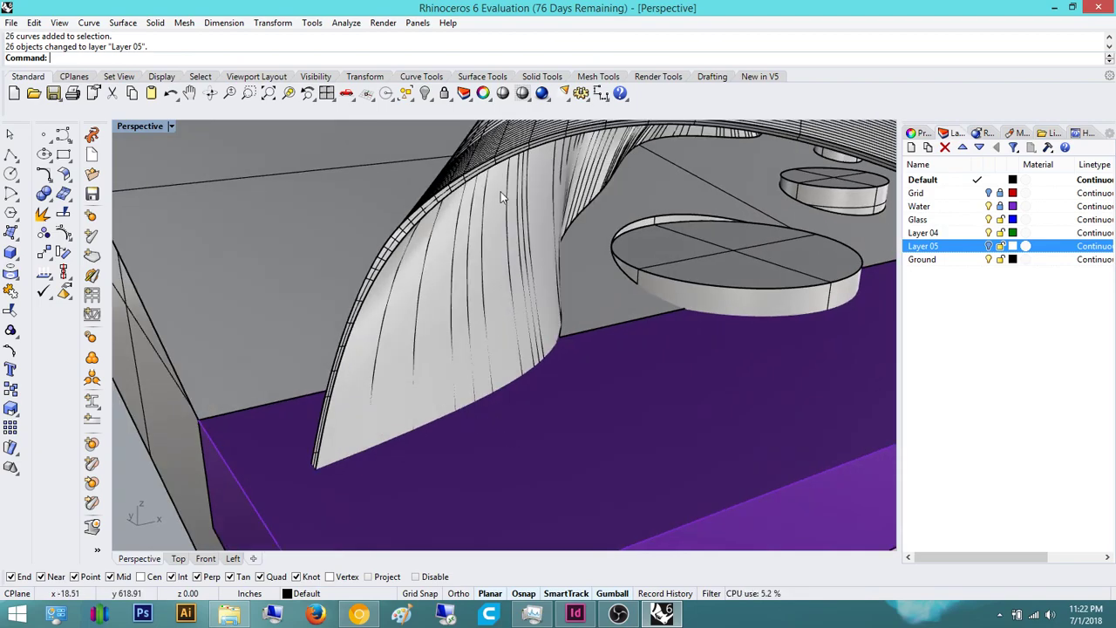
right_drag(501, 430, 462, 423)
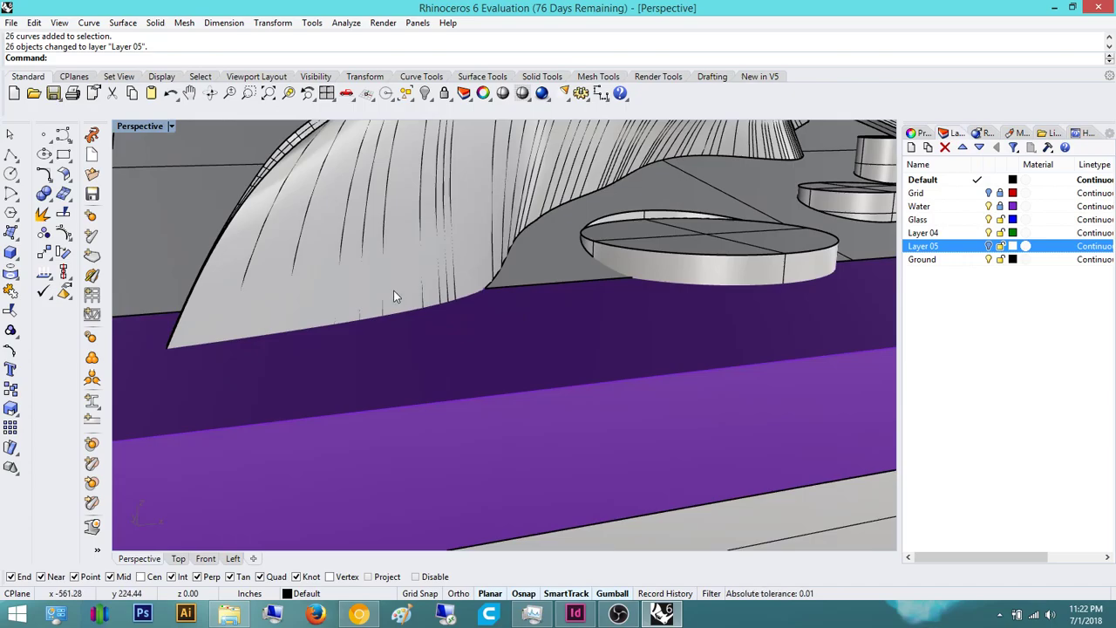
mouse_move(380, 320)
right_down()
mouse_move(526, 252)
mouse_move(419, 295)
mouse_move(219, 320)
mouse_move(356, 243)
mouse_move(416, 291)
mouse_move(379, 265)
right_up()
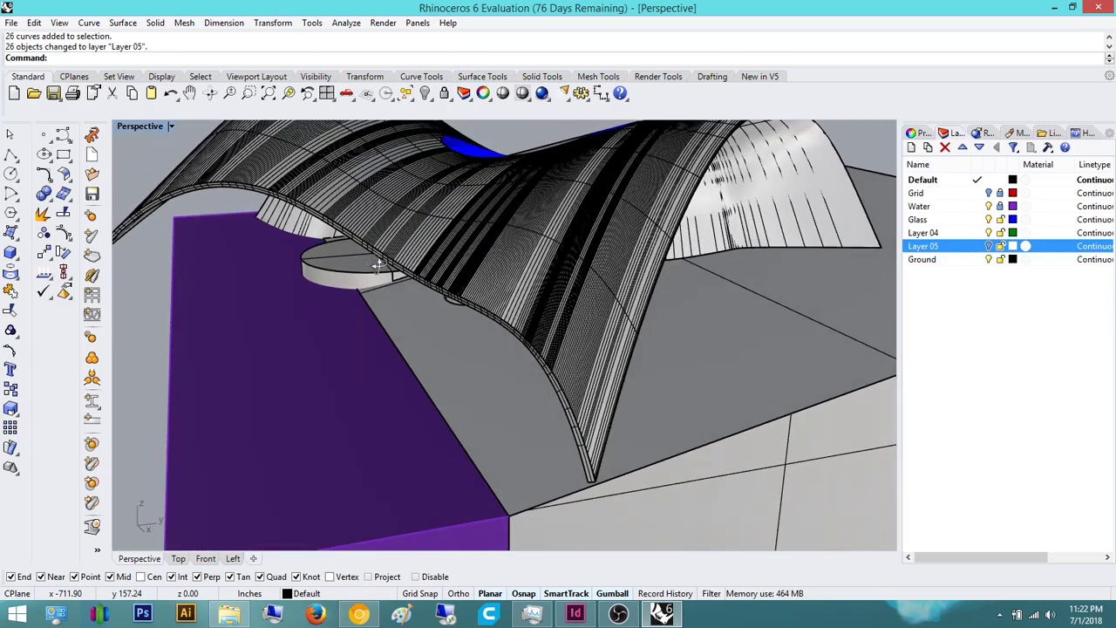
mouse_move(420, 307)
right_down()
mouse_move(433, 299)
mouse_move(413, 317)
mouse_move(358, 304)
mouse_move(398, 291)
mouse_move(408, 303)
right_up()
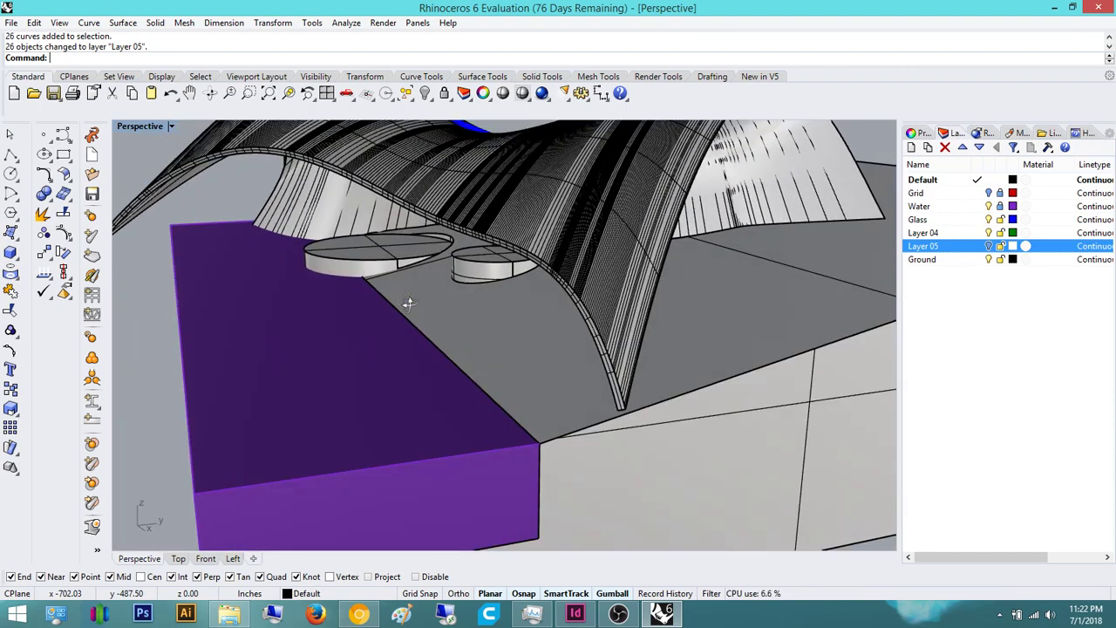
scroll(458, 232, down, 8)
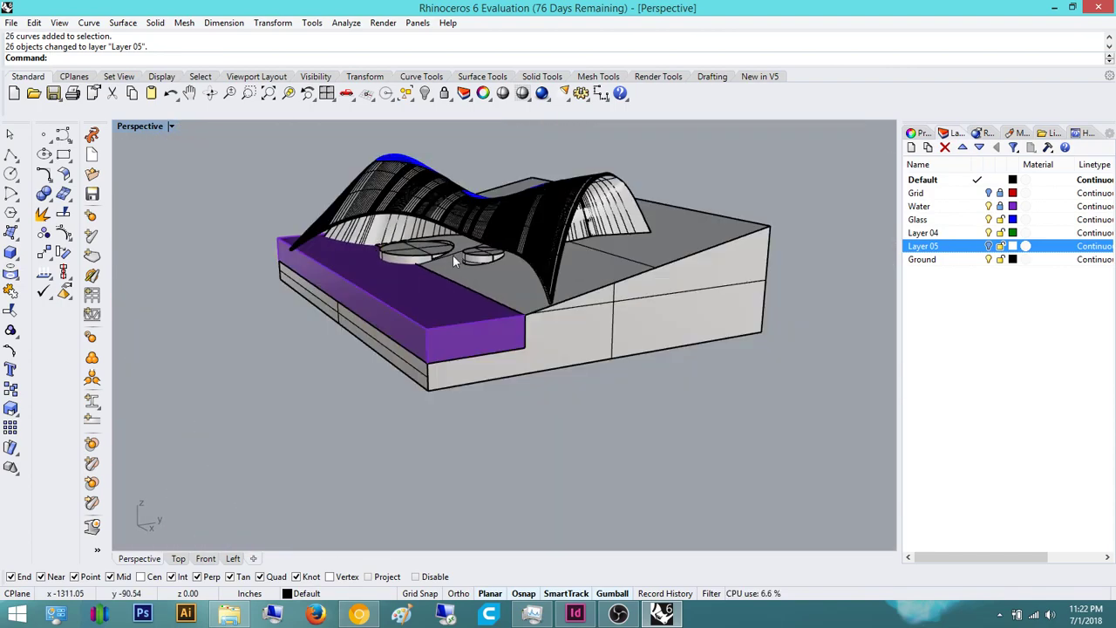
right_drag(444, 249, 410, 301)
scroll(409, 301, up, 8)
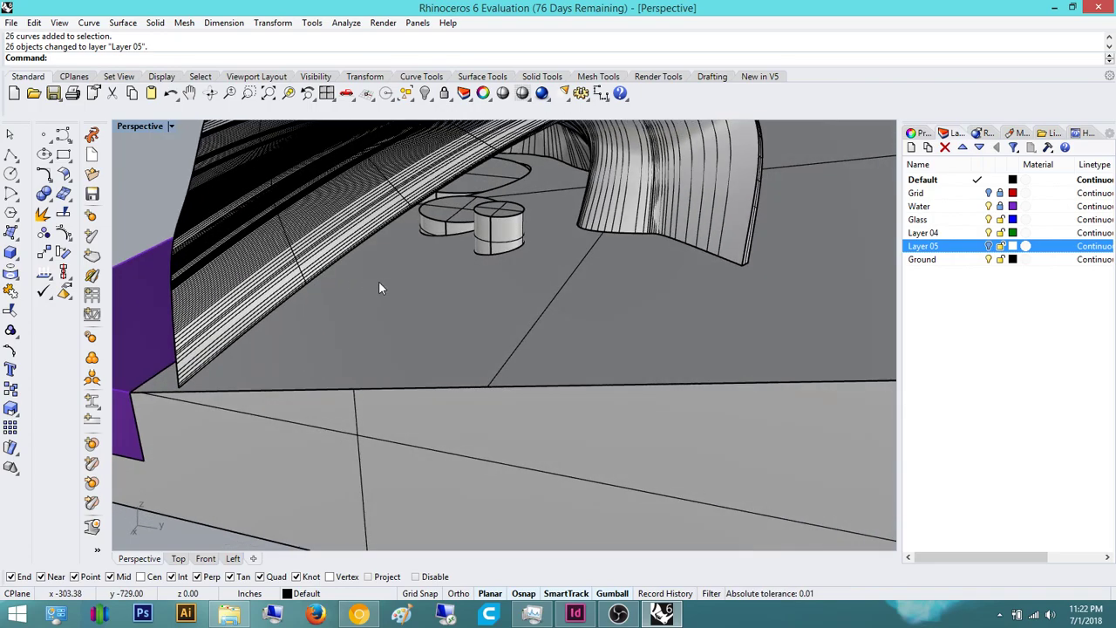
scroll(295, 157, down, 8)
scroll(485, 193, up, 10)
right_drag(495, 152, 476, 276)
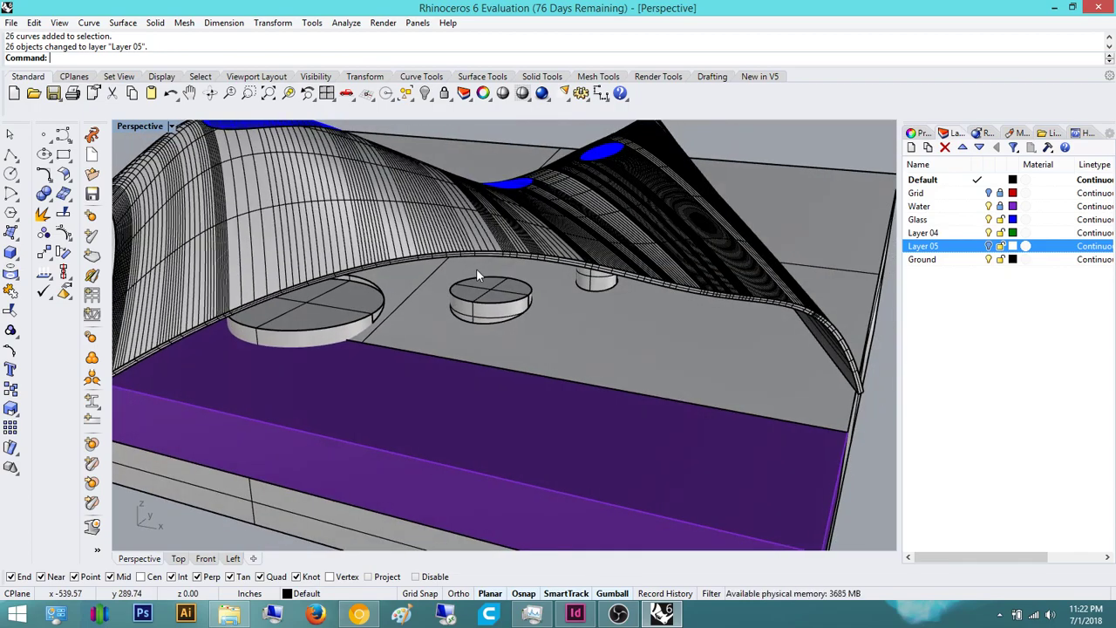
Step: Display the perspective view in Rendered mode and examine the shell, circular platforms and ground from several sides
click(172, 127)
click(237, 172)
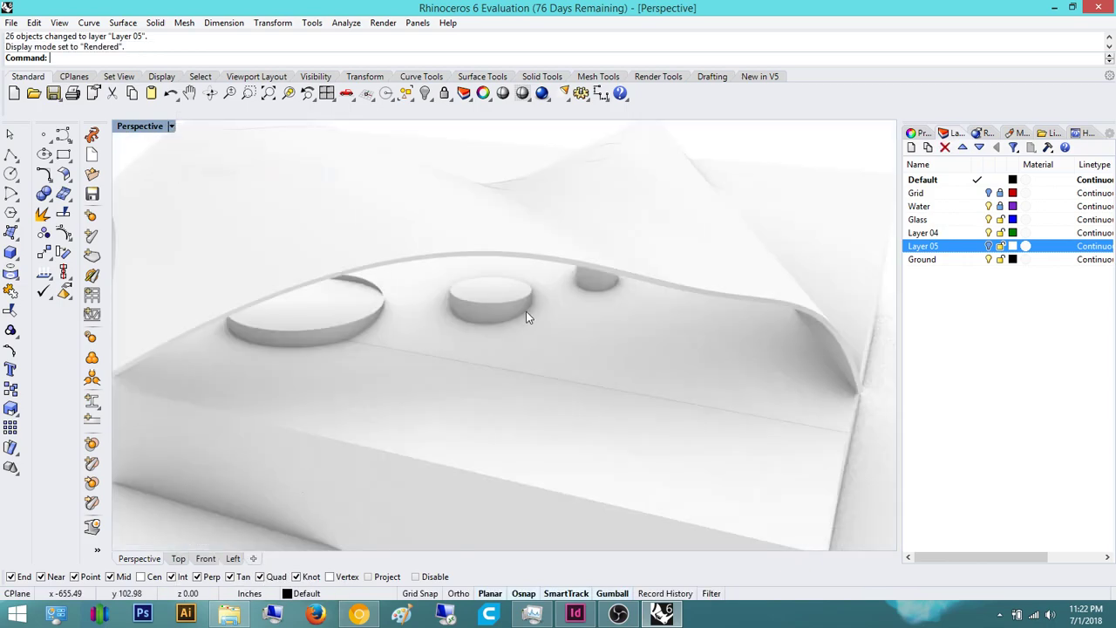
right_drag(529, 270, 575, 291)
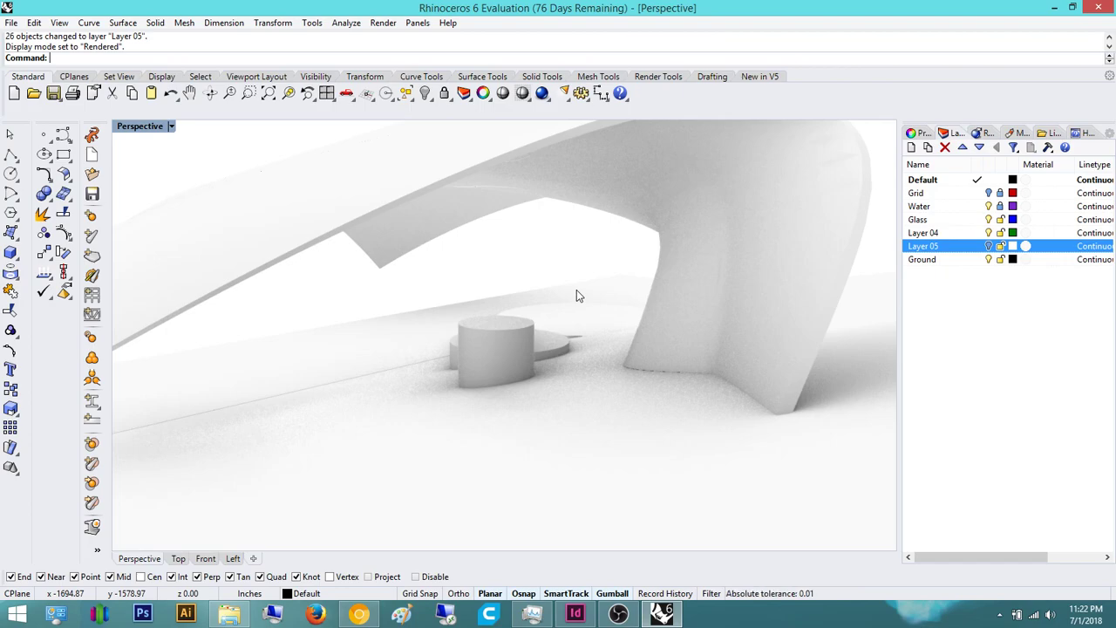
scroll(634, 277, down, 8)
right_drag(634, 277, 502, 338)
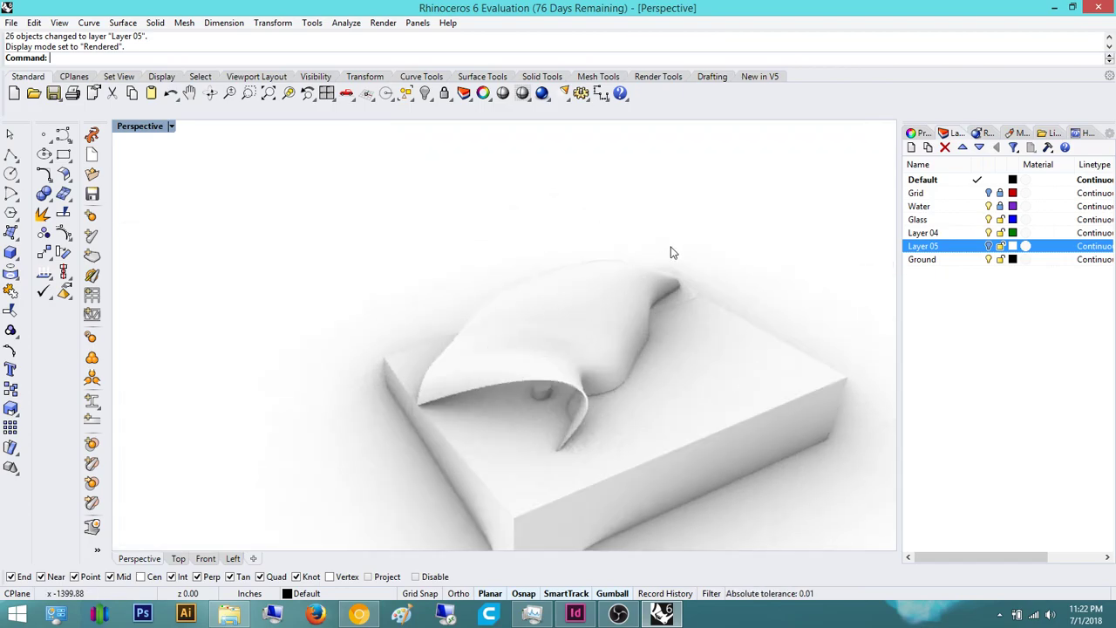
right_drag(643, 279, 648, 213)
scroll(605, 254, up, 8)
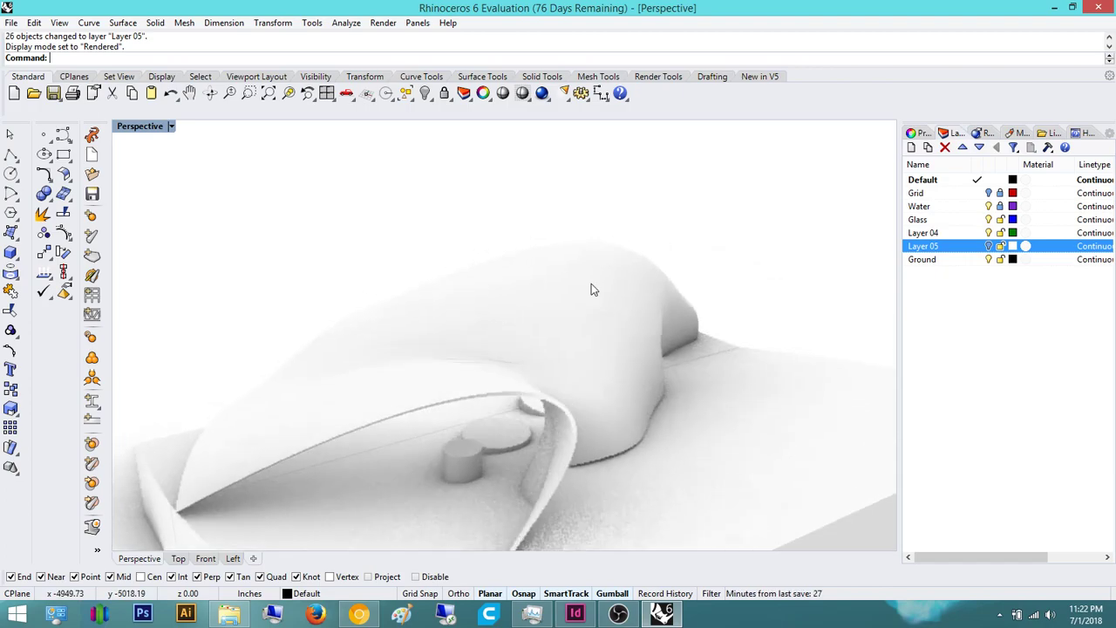
right_drag(479, 374, 555, 336)
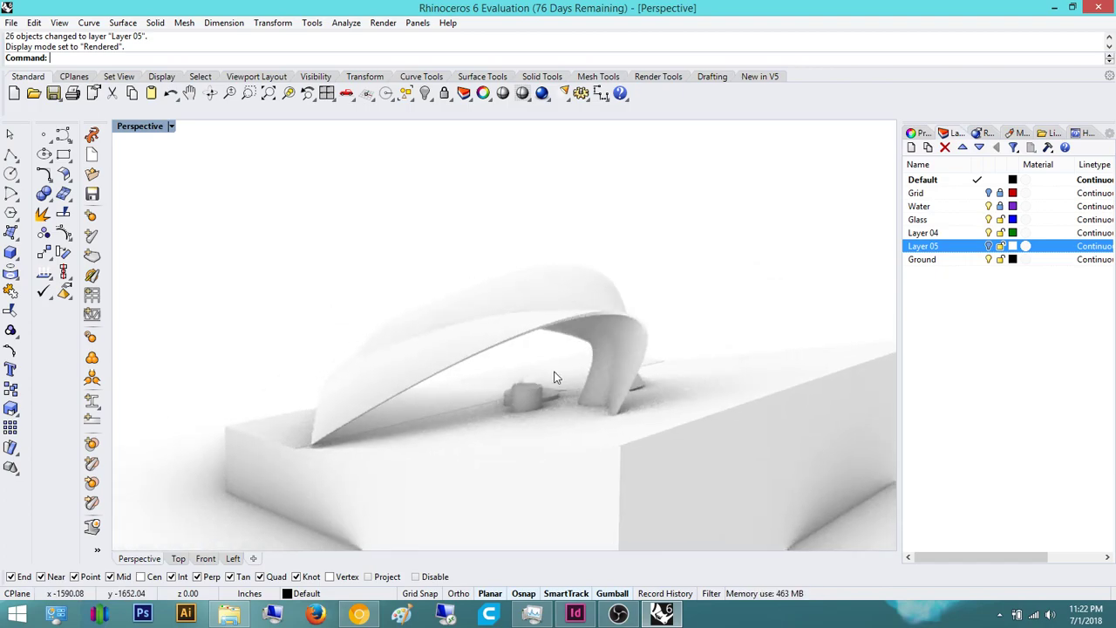
scroll(523, 410, up, 8)
right_drag(489, 440, 388, 477)
Step: Highlight the circular platforms and the ground block under the shell to inspect how they meet, and clear the selection
click(386, 472)
click(475, 457)
click(555, 428)
click(561, 504)
scroll(524, 482, down, 6)
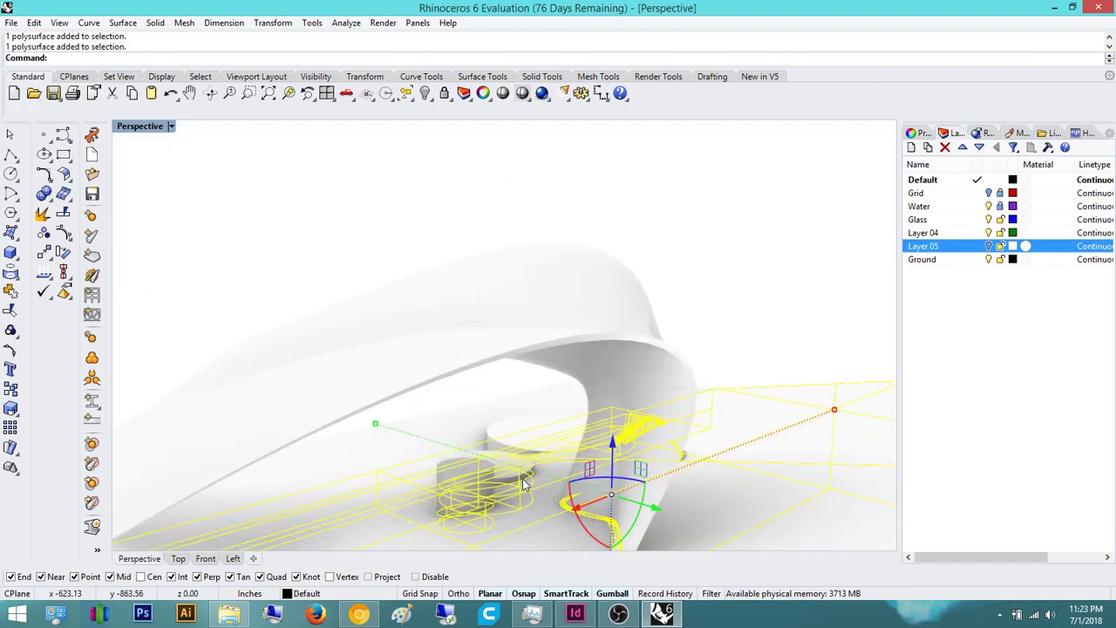
right_drag(525, 480, 605, 428)
click(775, 245)
right_drag(478, 483, 551, 464)
Step: Set the perspective view back to Shaded display mode
click(171, 126)
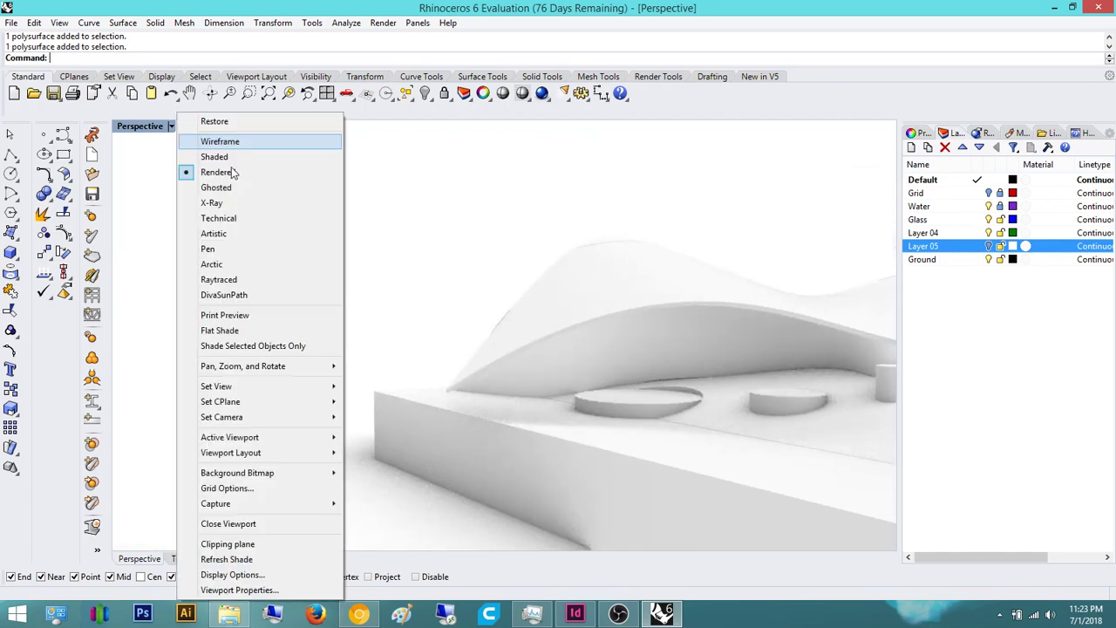
click(265, 163)
mouse_move(487, 374)
right_down()
mouse_move(511, 374)
mouse_move(495, 382)
right_up()
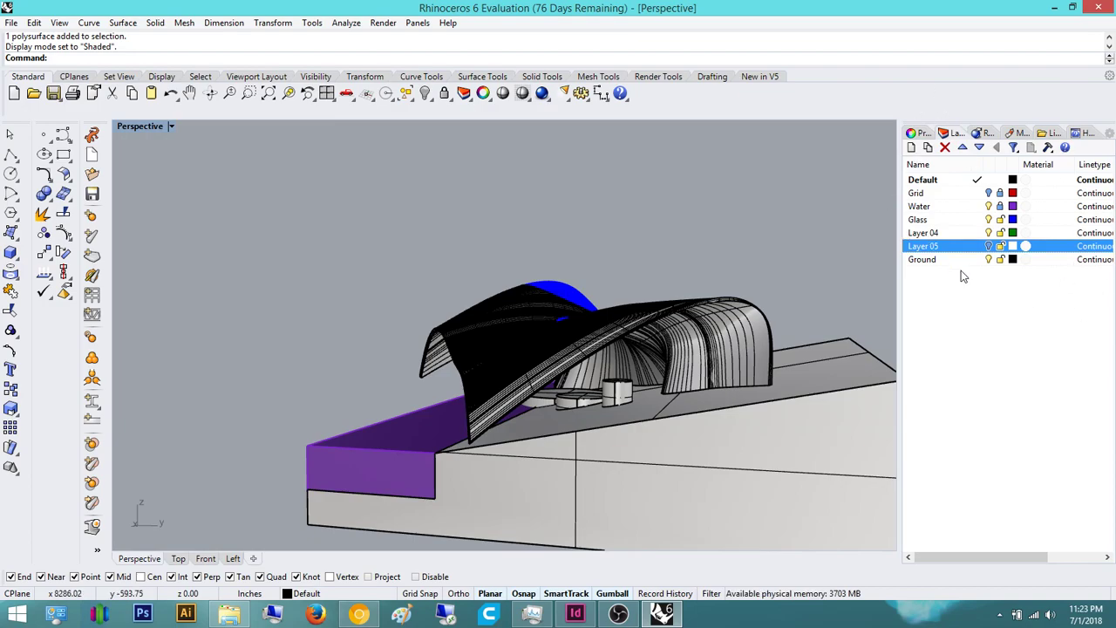
Step: Turn Layer 05 on to check its curves, and leave the layer locked and hidden
click(989, 246)
click(989, 246)
click(989, 247)
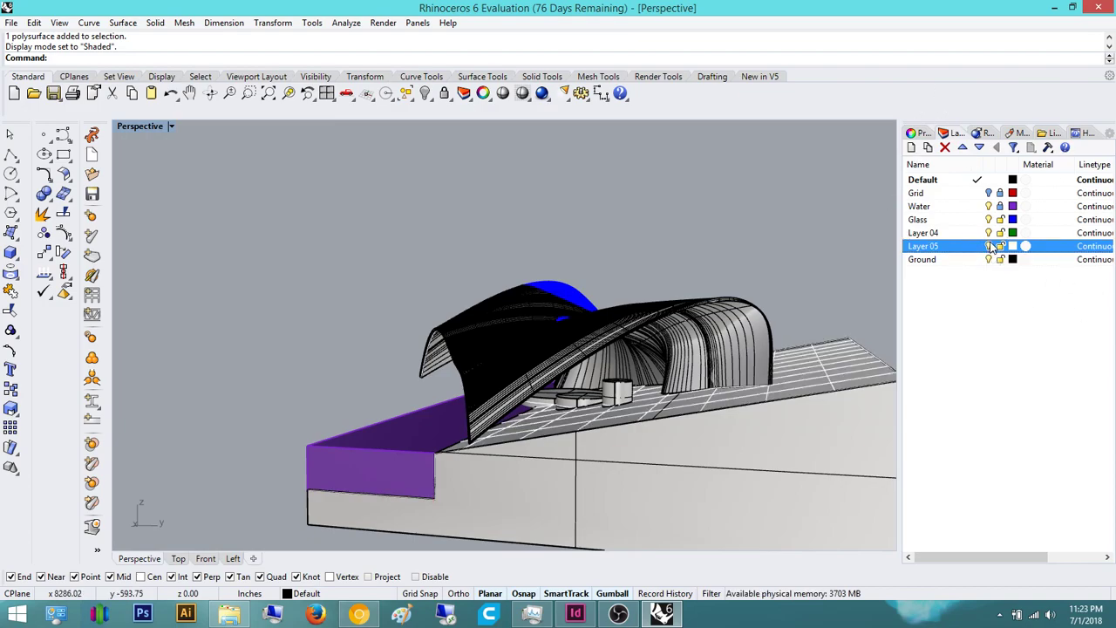
click(1000, 247)
click(989, 247)
right_drag(758, 276, 640, 347)
scroll(578, 323, up, 6)
scroll(702, 363, down, 5)
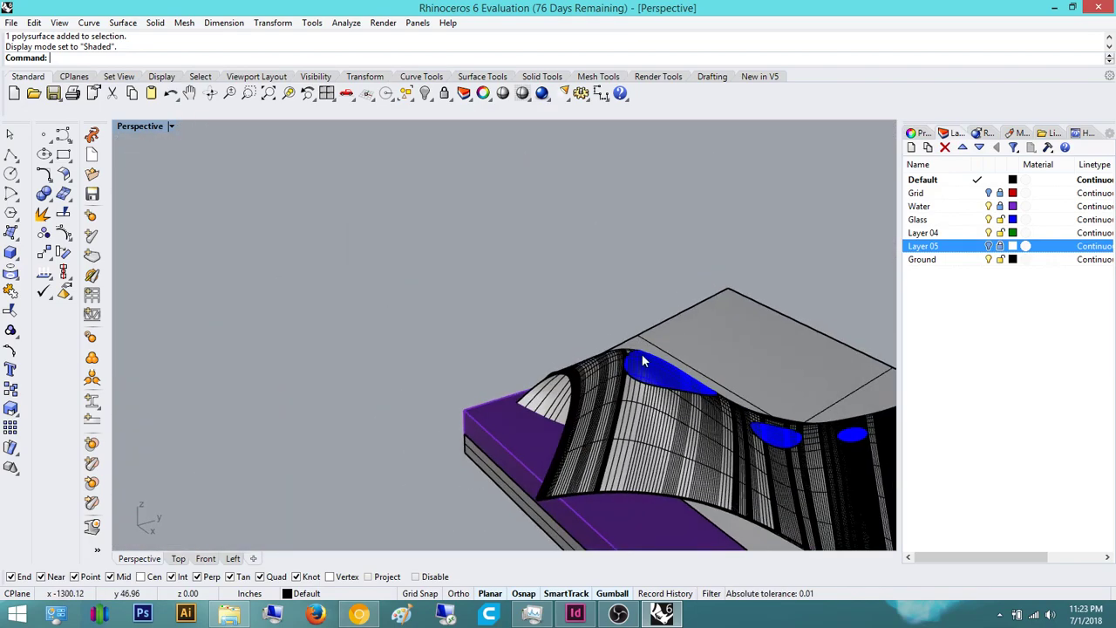